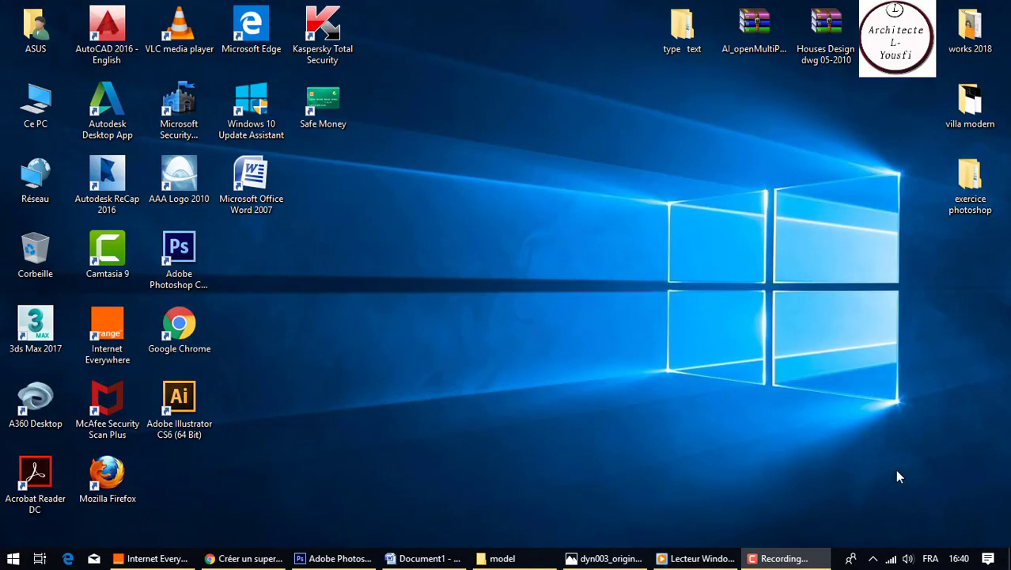
Step: Open the dyn003 dancer PNG from the model folder in Photoshop CS6 via Ouvrir avec
click(336, 559)
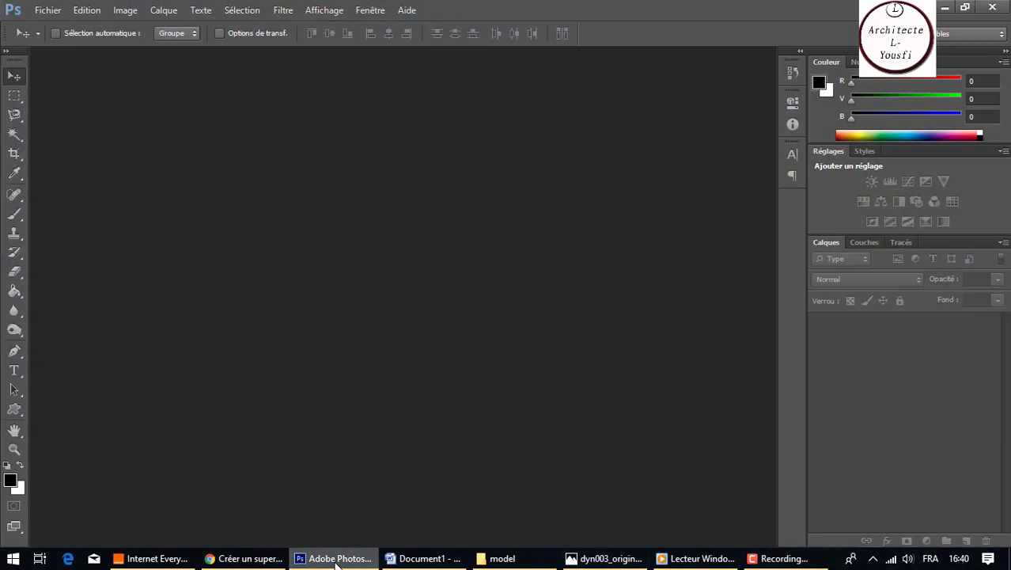
mouse_move(498, 558)
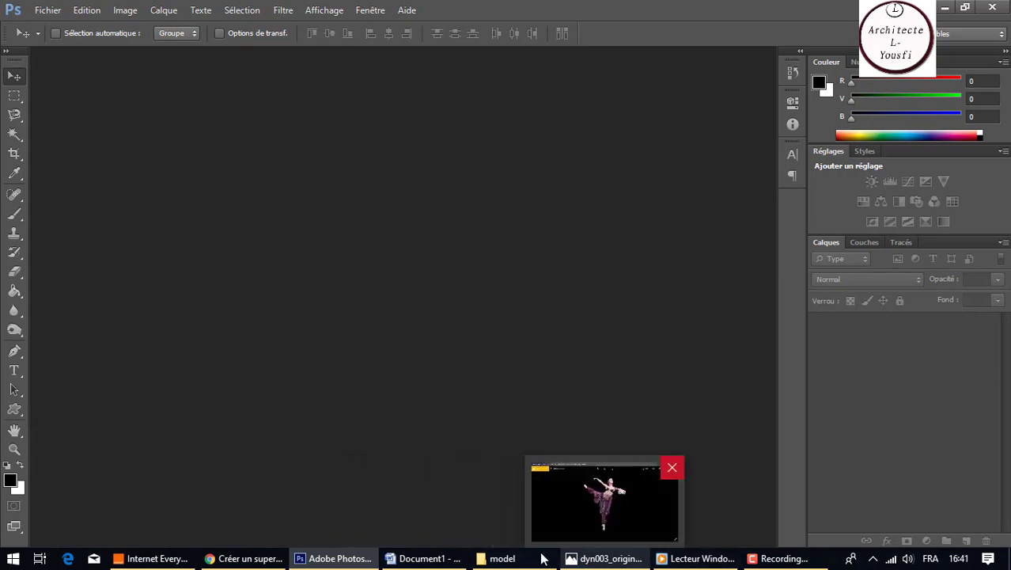
click(515, 559)
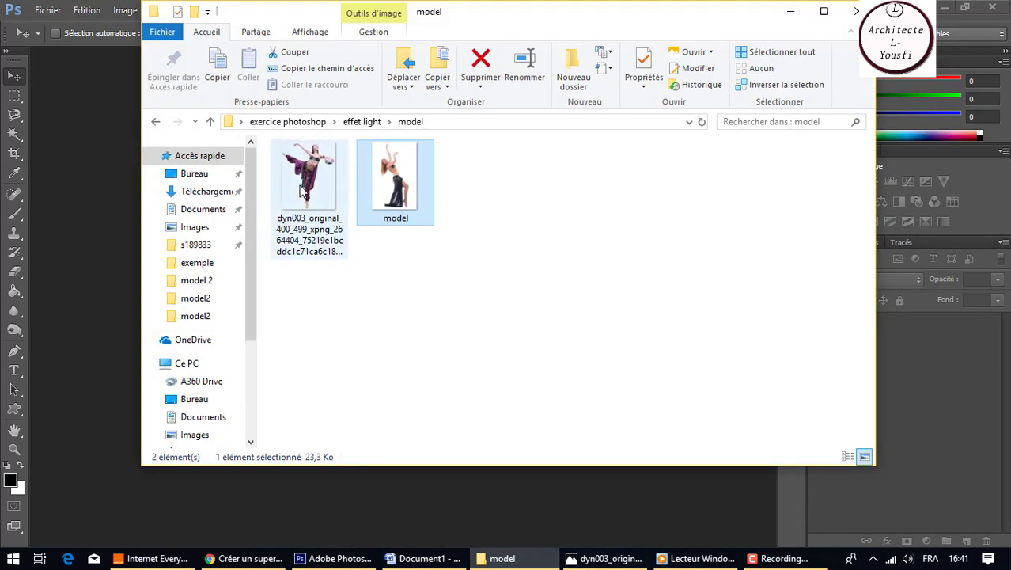
right_click(301, 190)
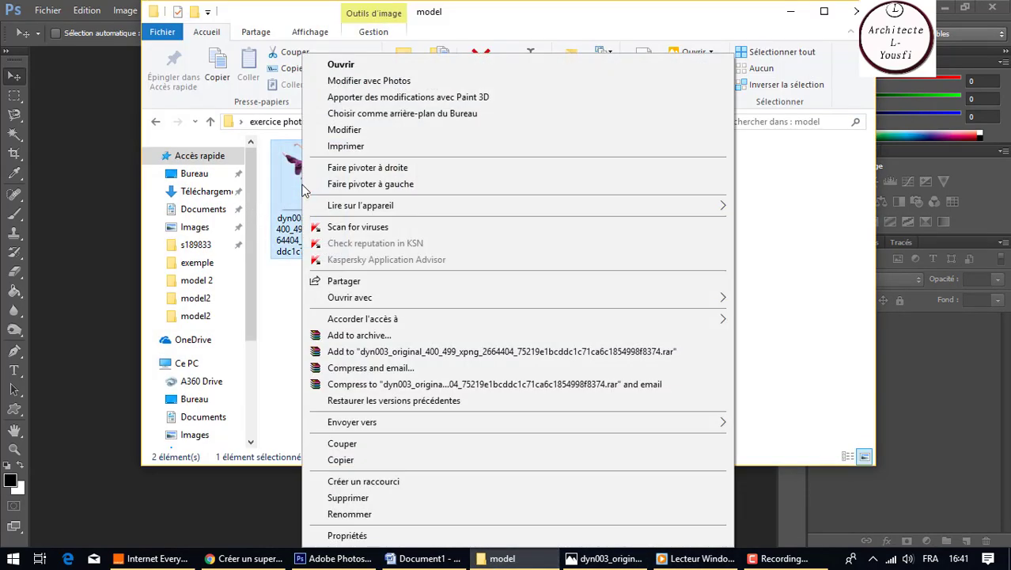
mouse_move(350, 298)
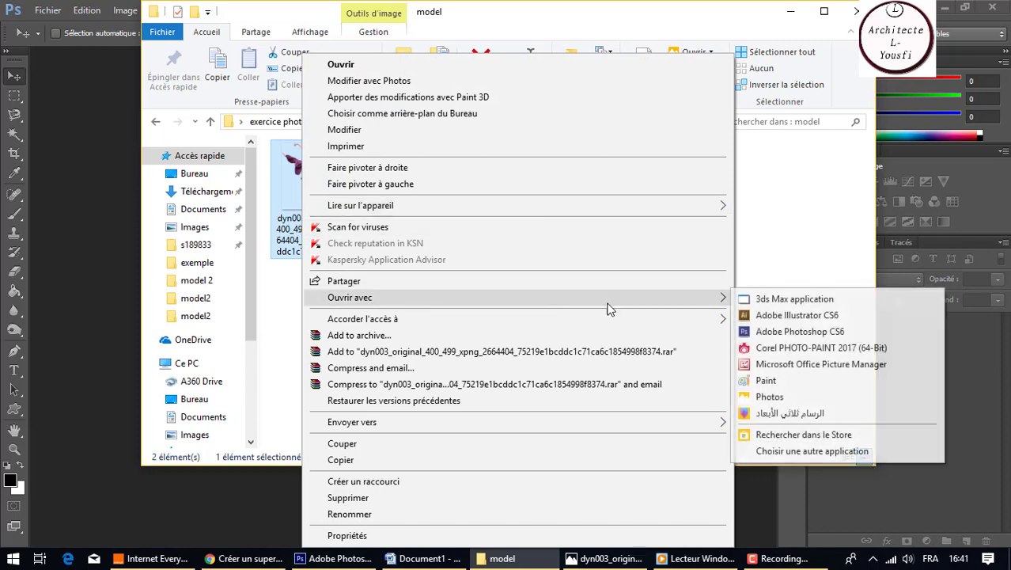
click(770, 331)
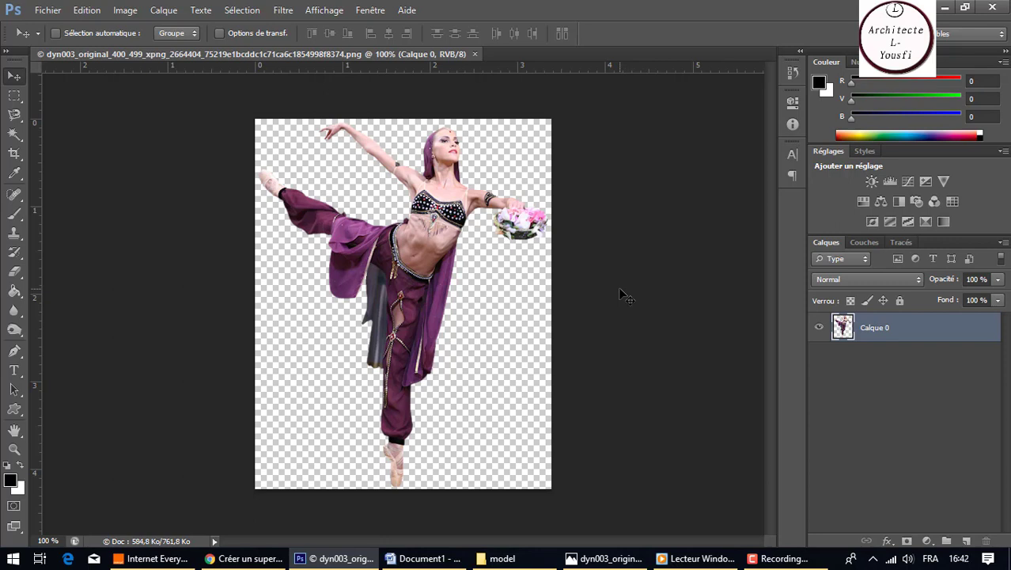
Step: Duplicate the dancer layer, put a new empty Calque 1 below the copy, and delete Calque 0
key(ctrl+j)
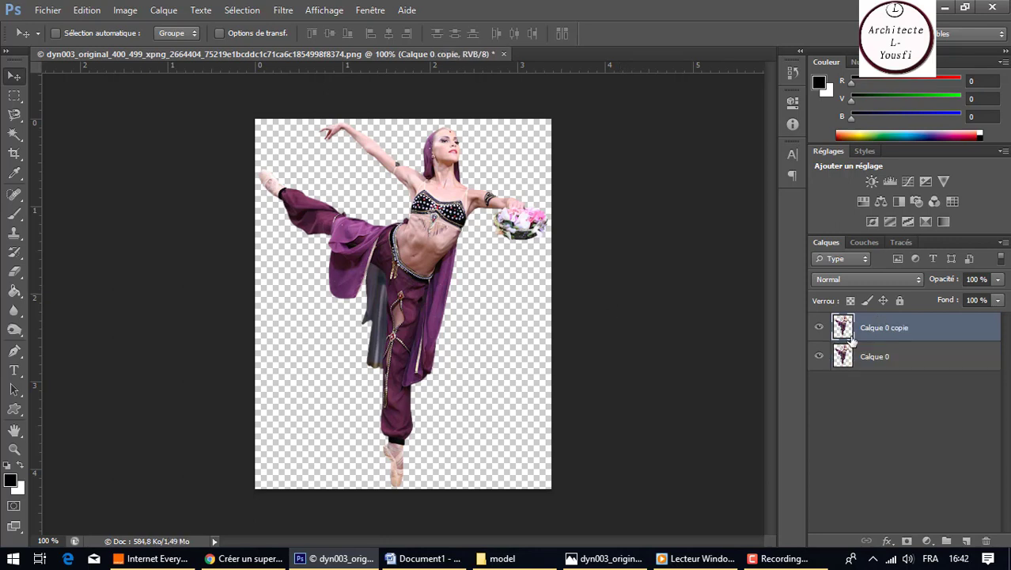
click(819, 356)
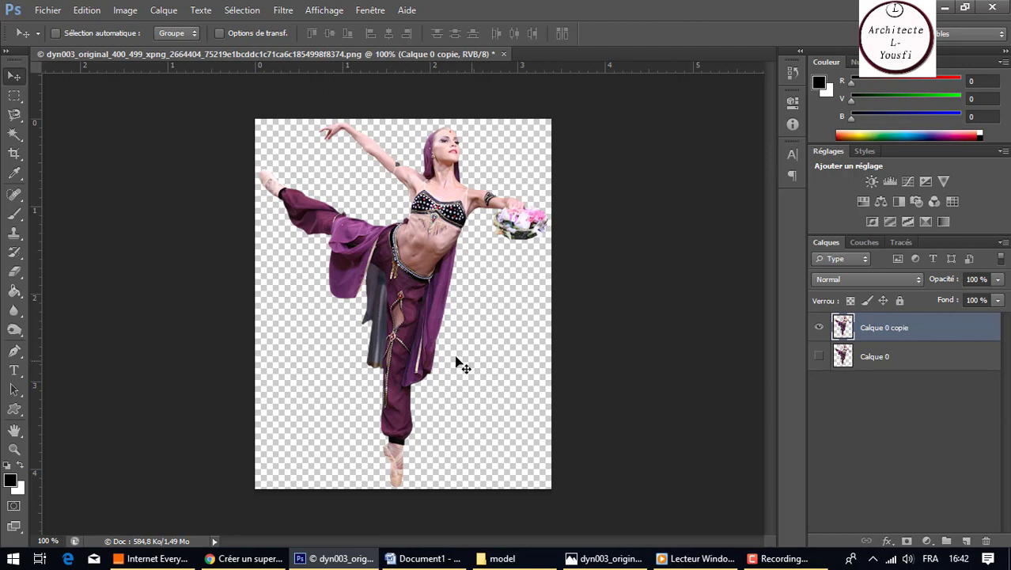
click(966, 540)
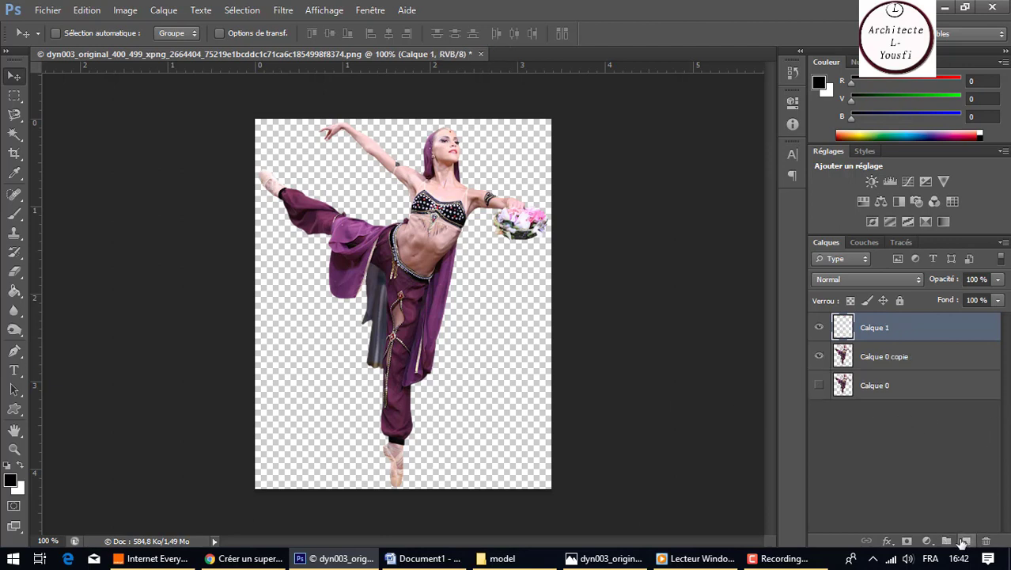
drag(876, 356, 871, 438)
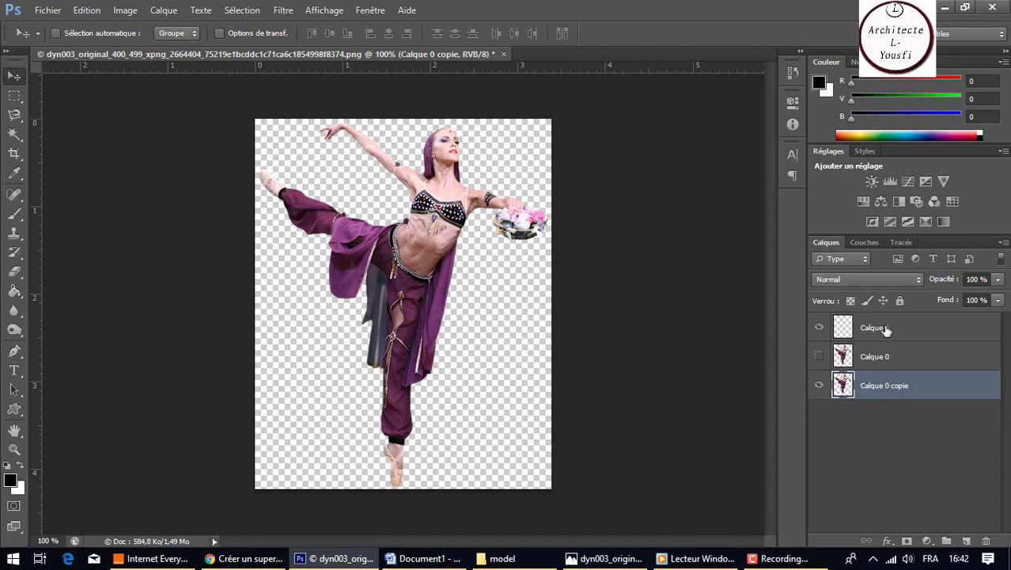
drag(883, 328, 885, 410)
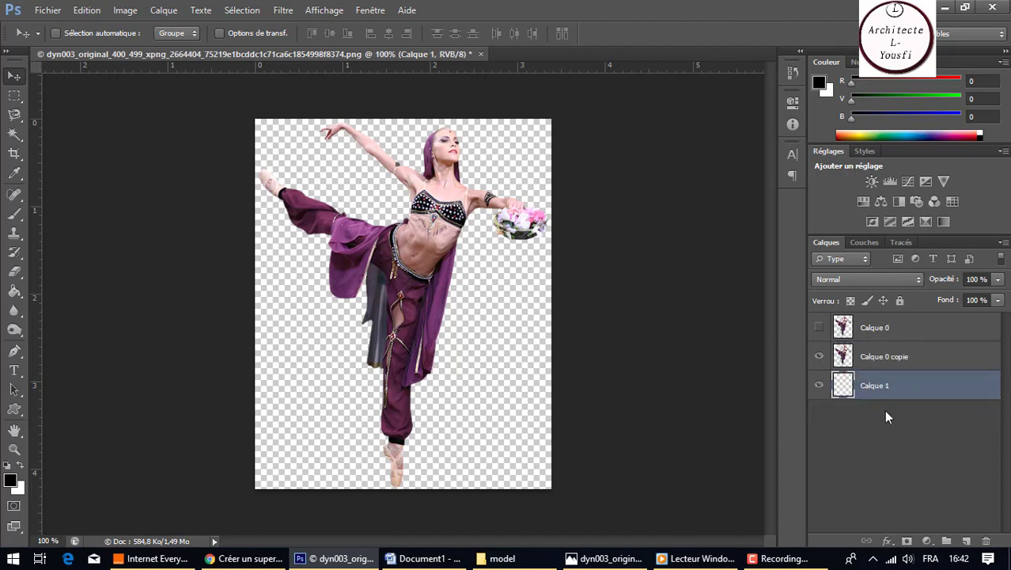
click(884, 327)
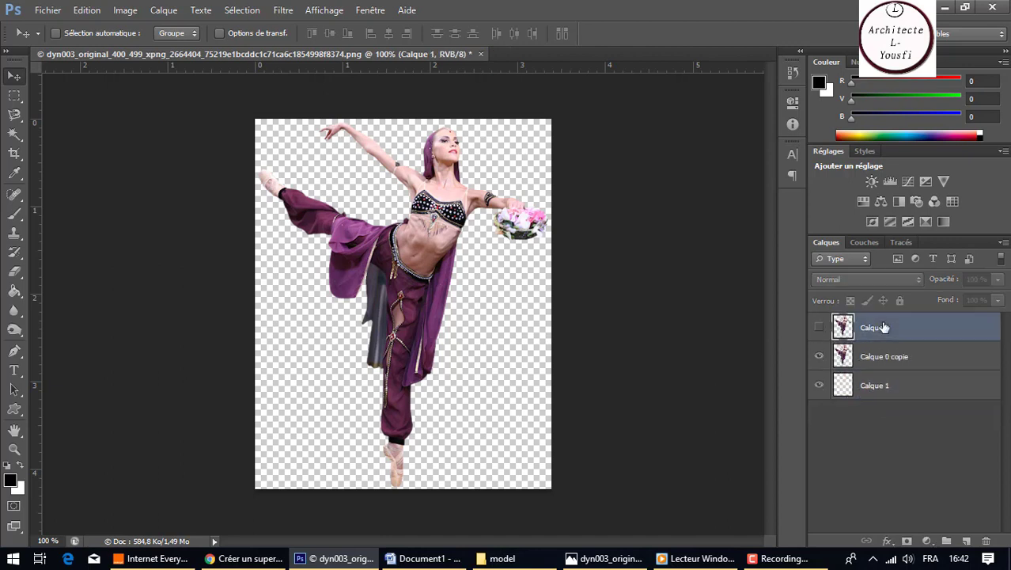
key(Delete)
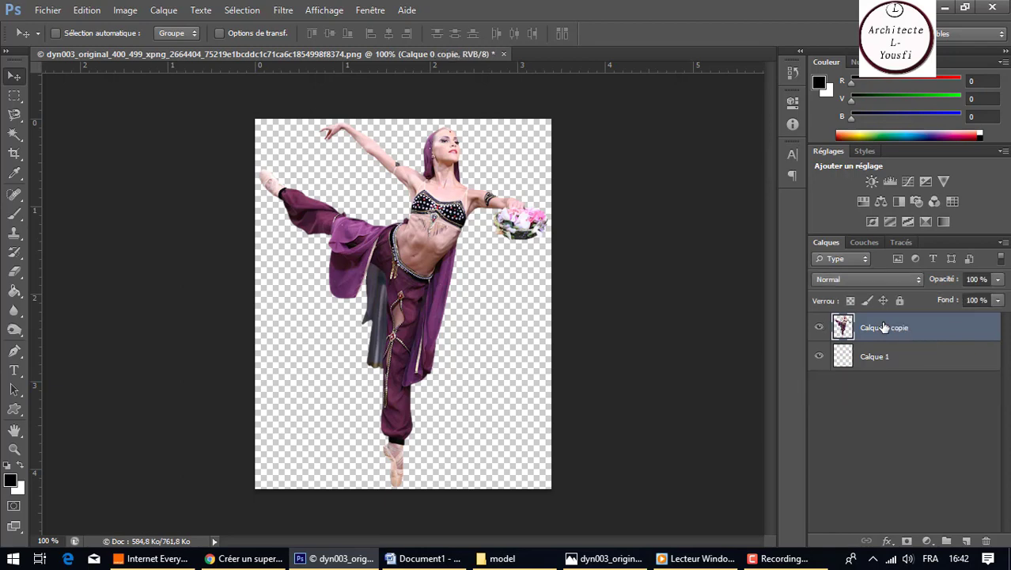
Step: Give Calque 0 copie a purple (6c346e) outer glow sampled from the dancer's costume
double_click(929, 329)
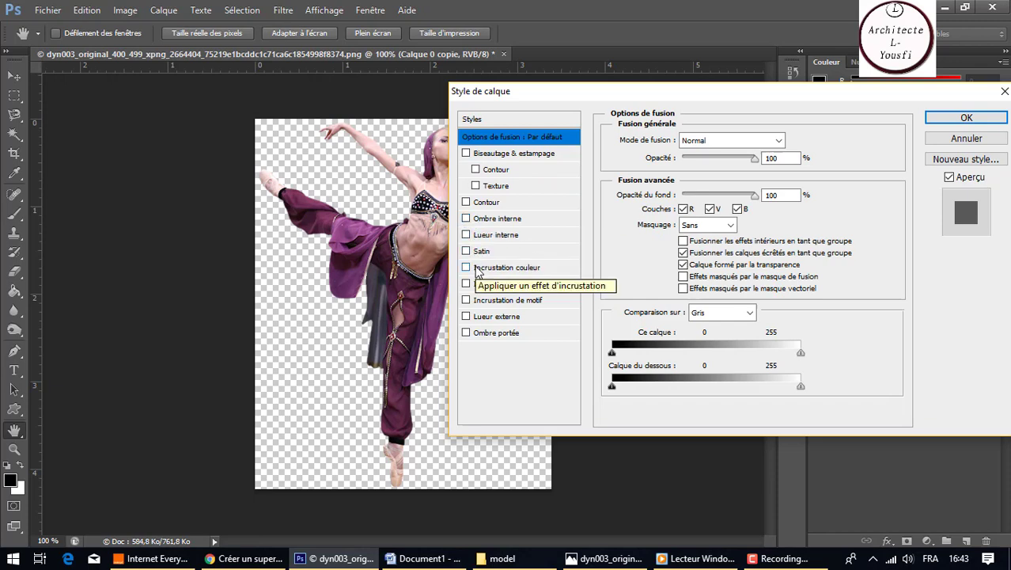
click(467, 317)
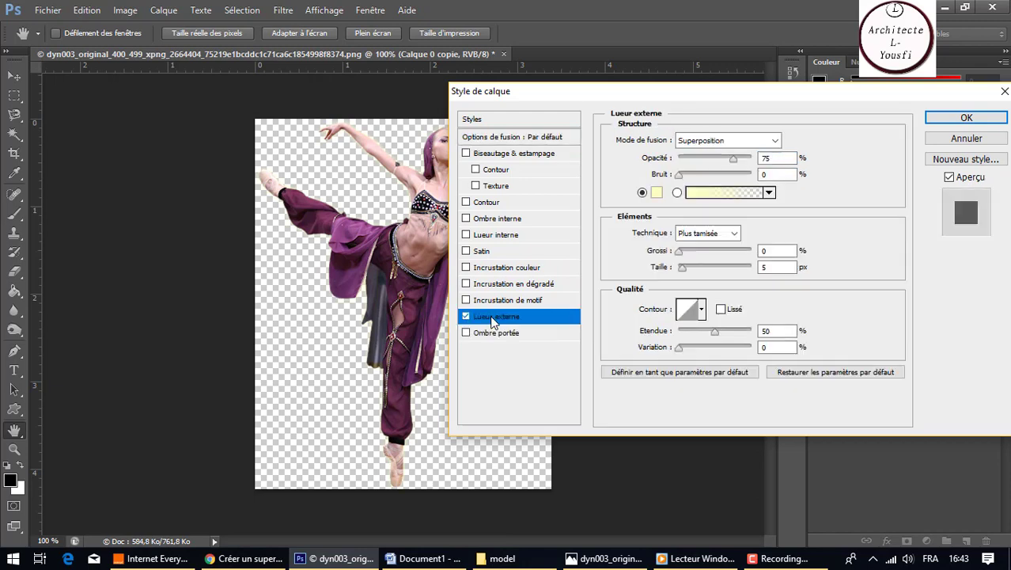
click(656, 194)
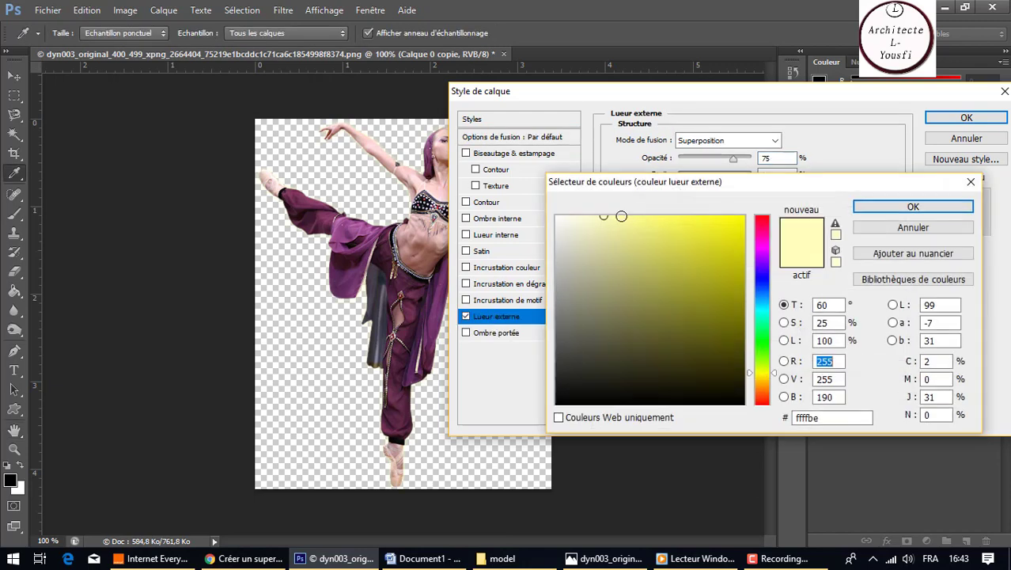
click(349, 273)
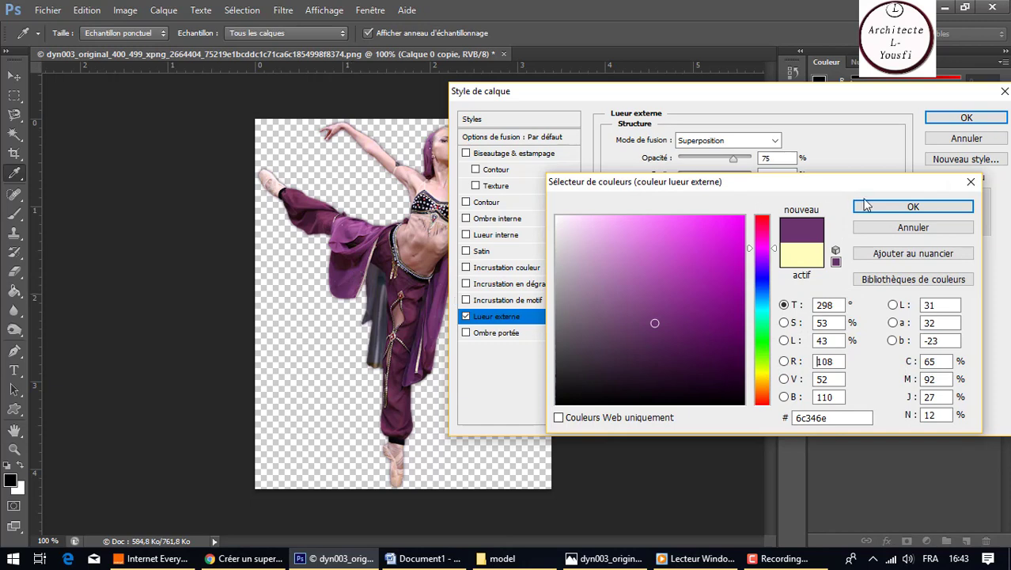
click(912, 206)
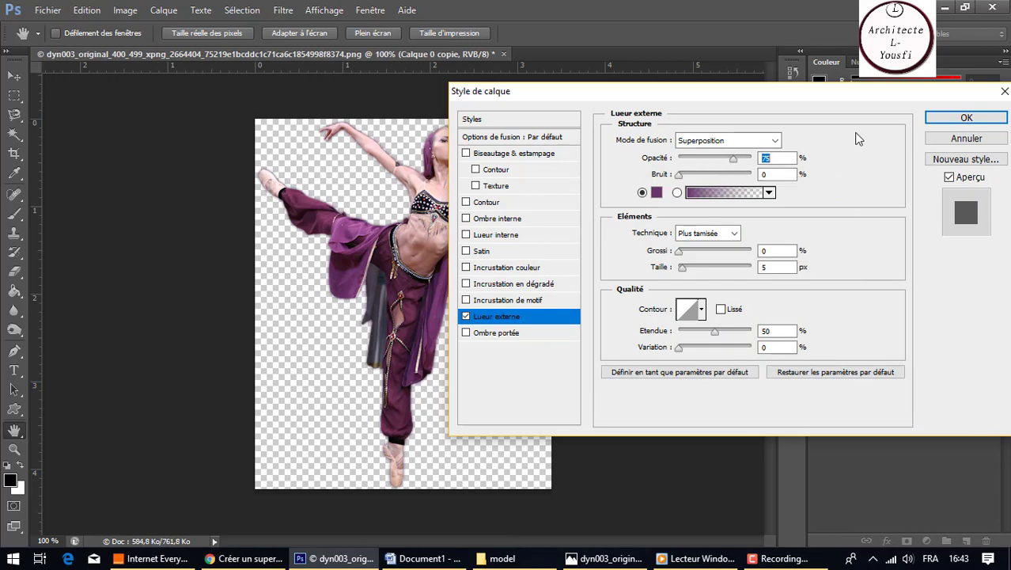
click(960, 120)
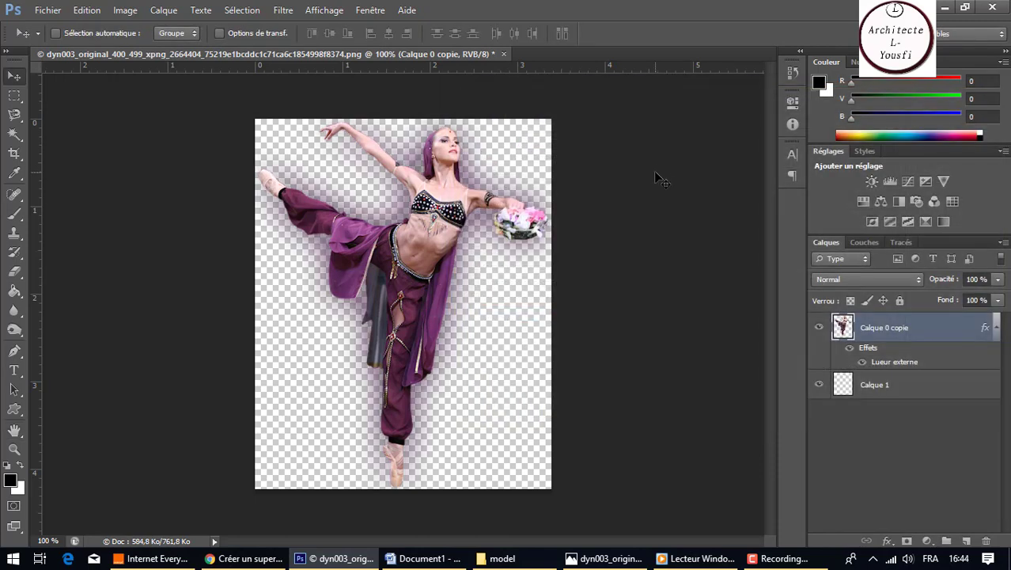
Step: Increase the outer glow size on Calque 0 copie to 180 px
double_click(944, 335)
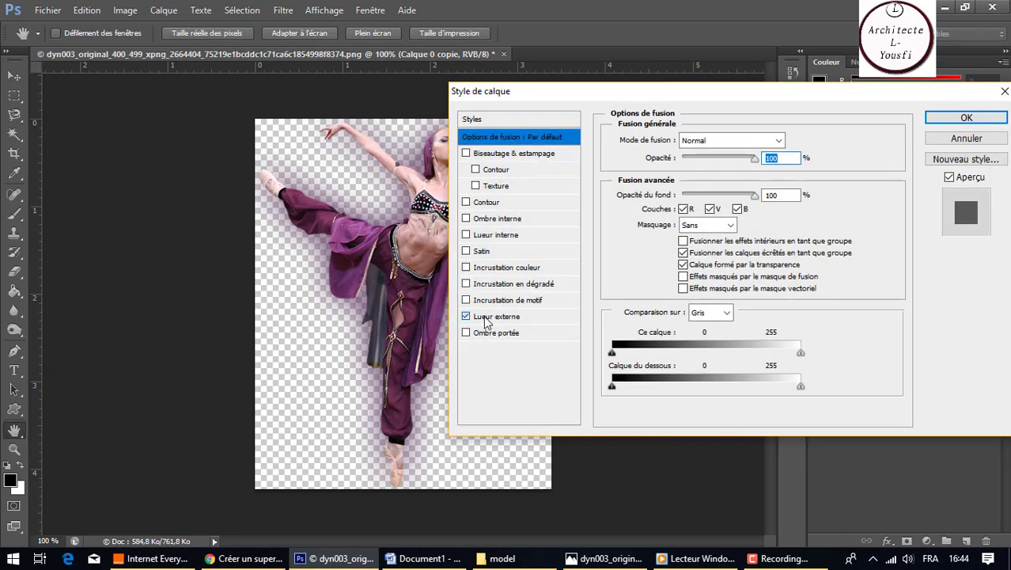
click(486, 319)
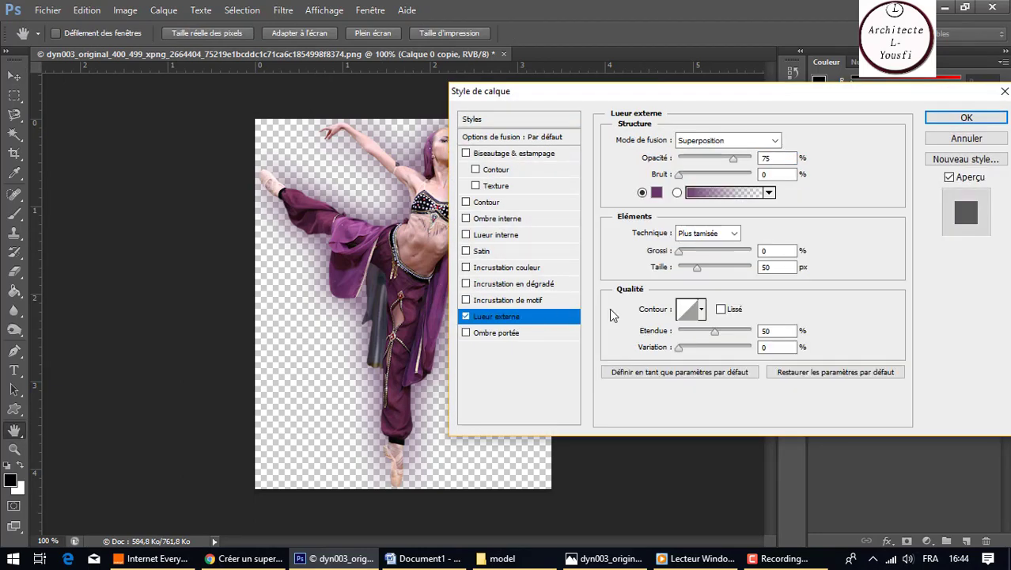
double_click(774, 267)
text(1)
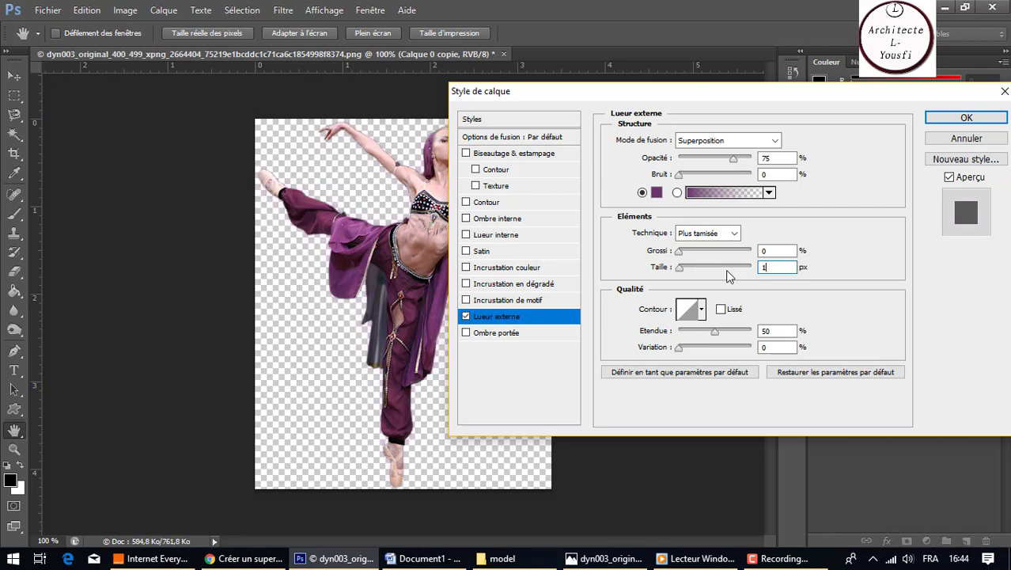
text(80)
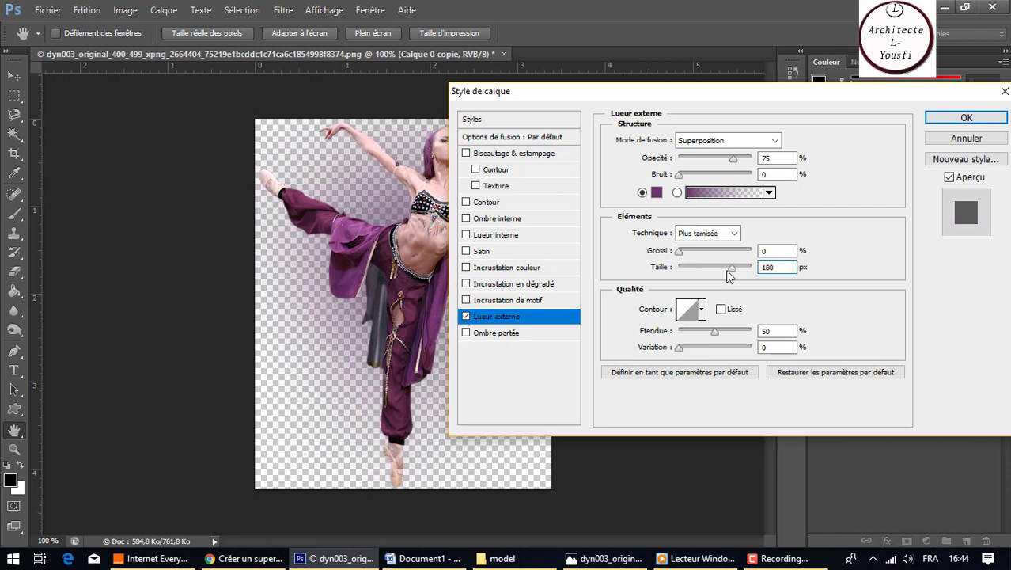
click(966, 117)
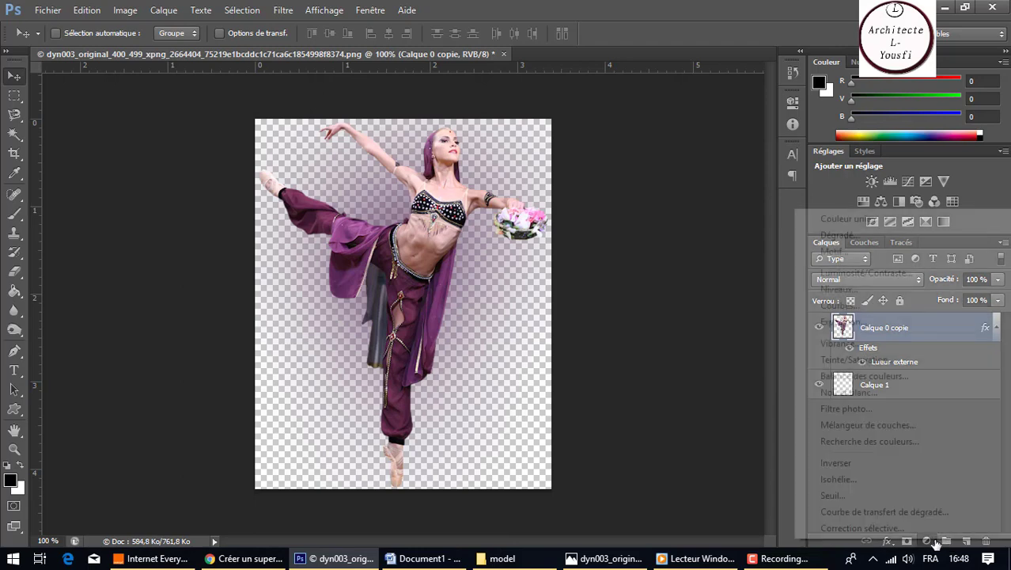
Step: Add a Gradient Map adjustment layer running from black to #661c38
click(928, 542)
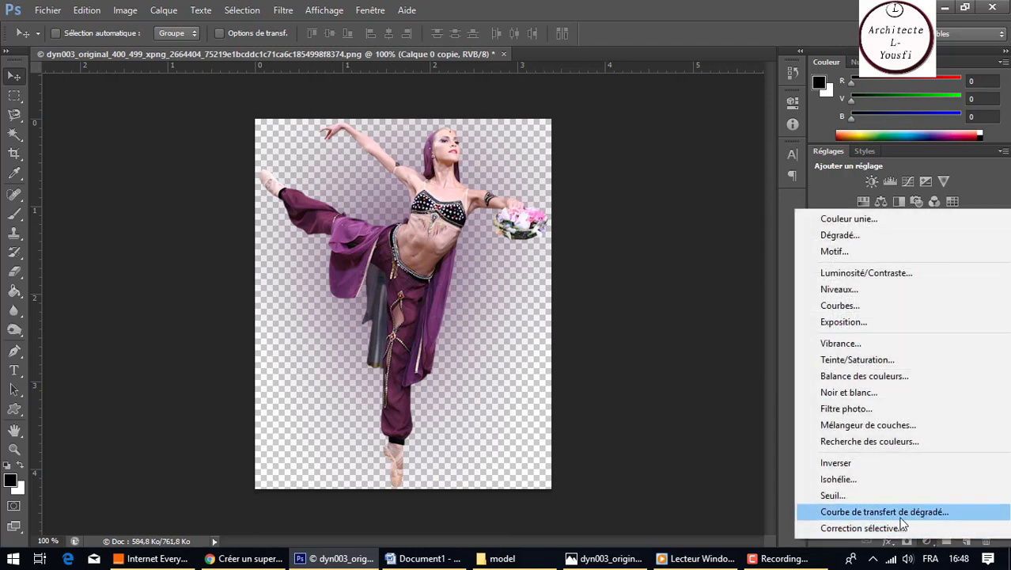
click(920, 513)
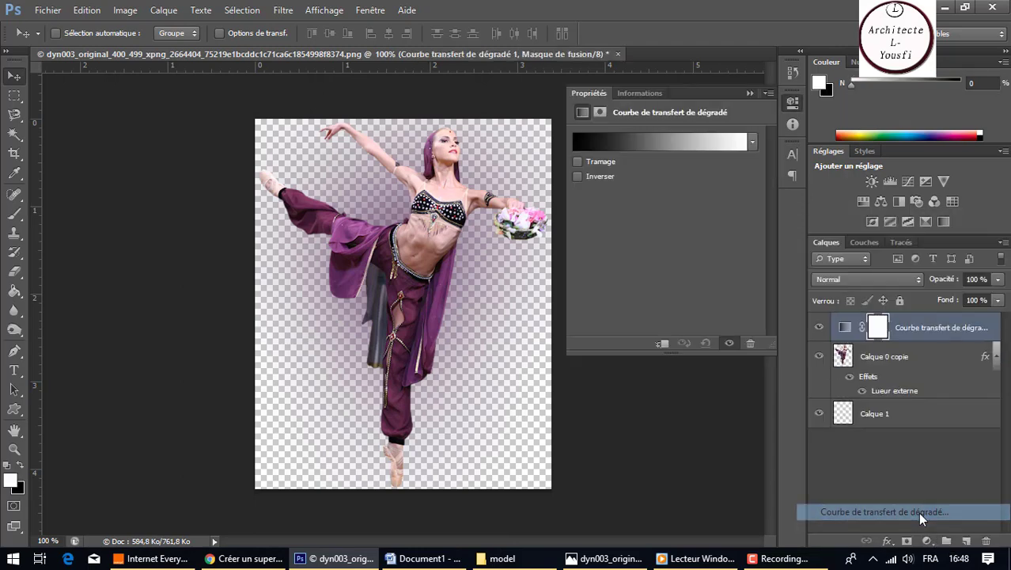
click(595, 142)
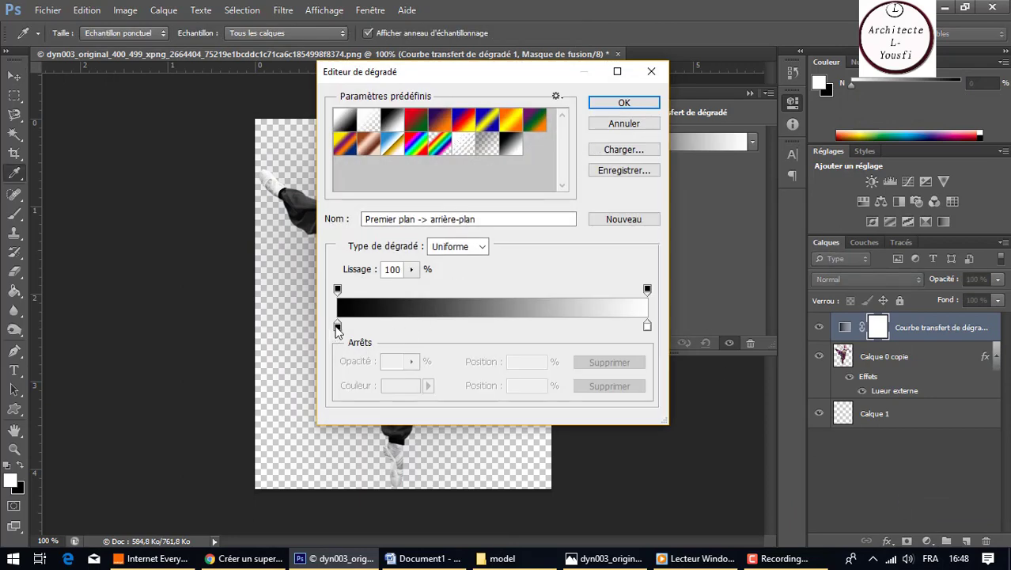
click(647, 289)
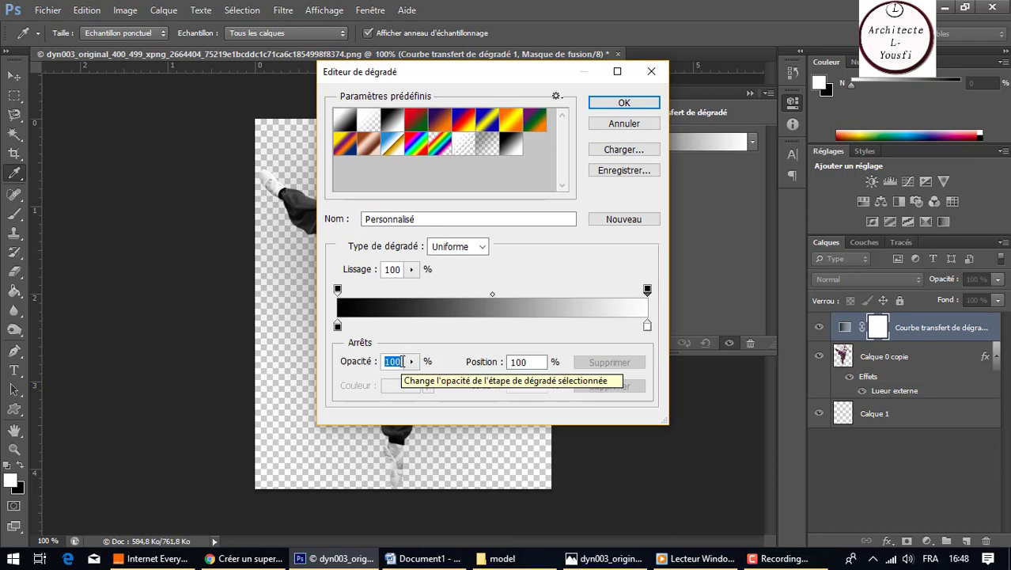
click(647, 327)
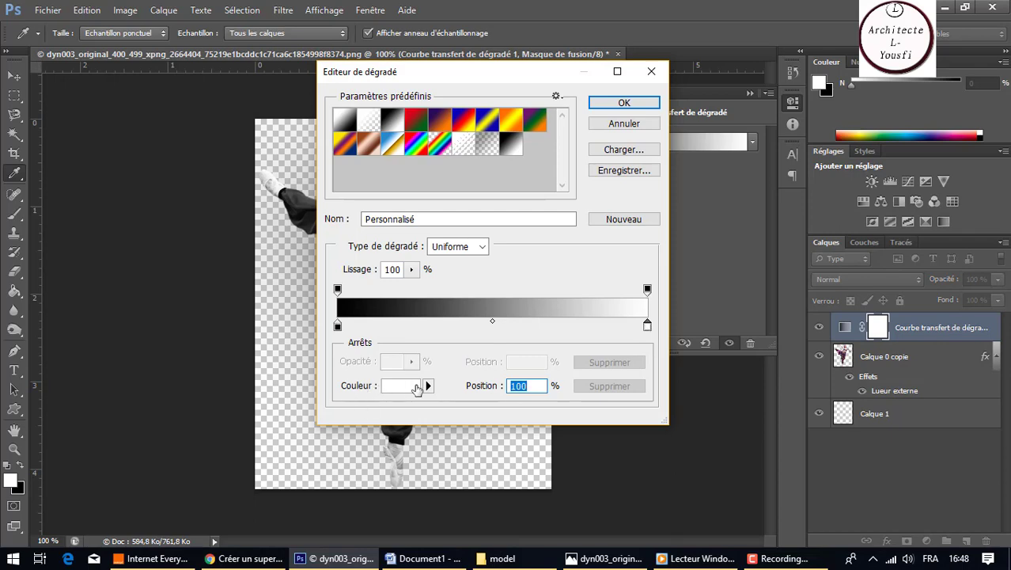
click(413, 386)
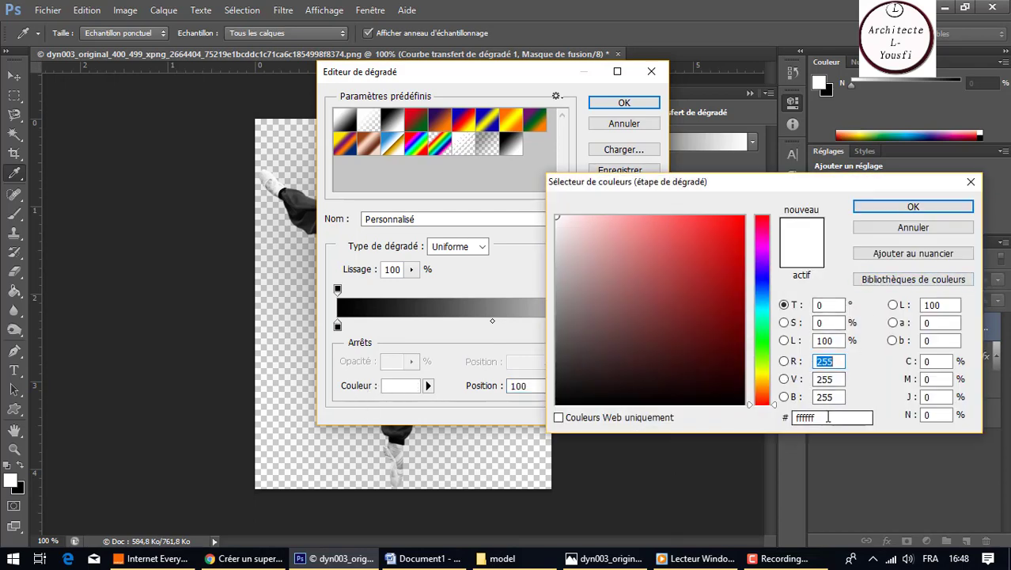
click(827, 417)
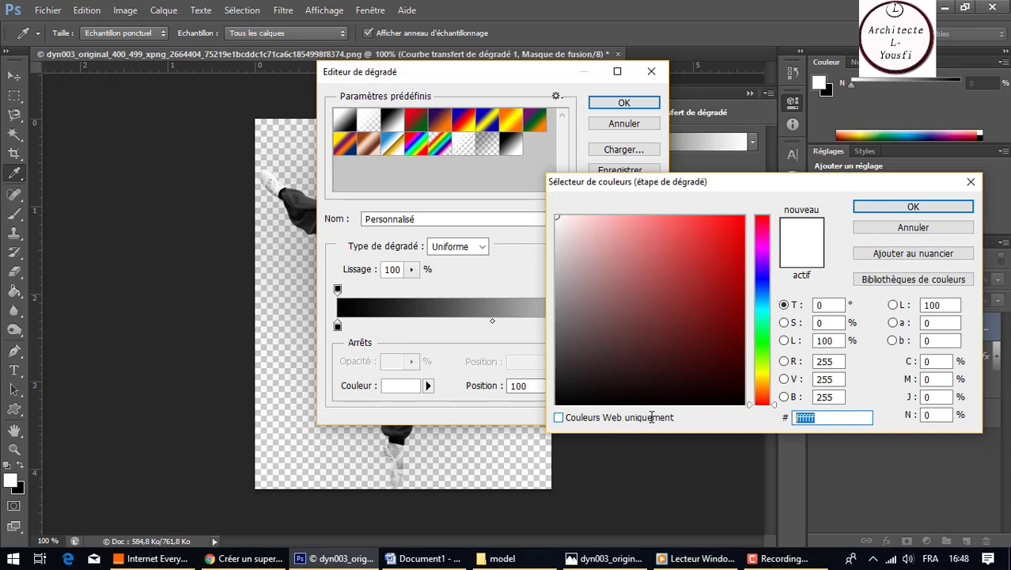
text(66)
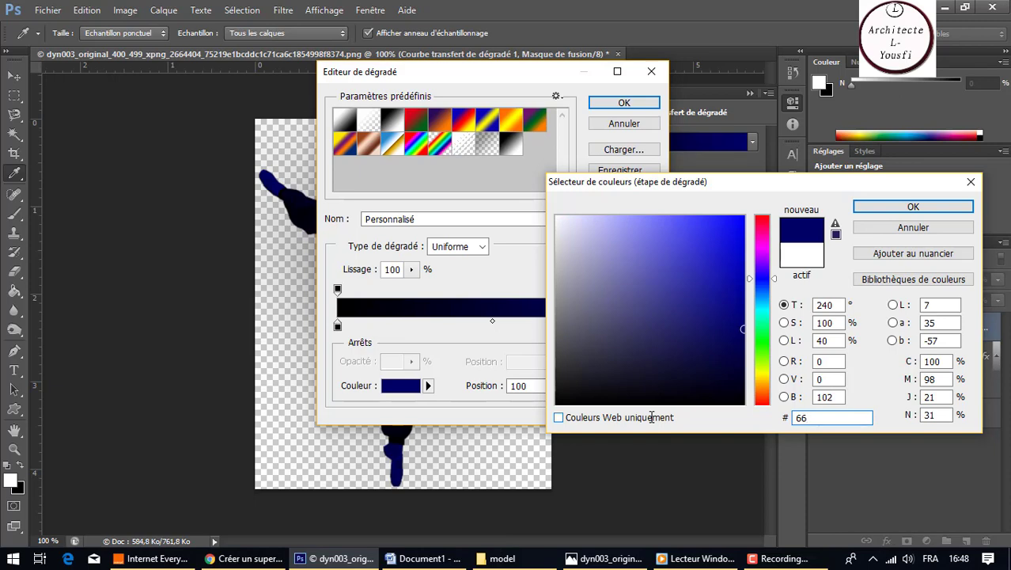
text(1c)
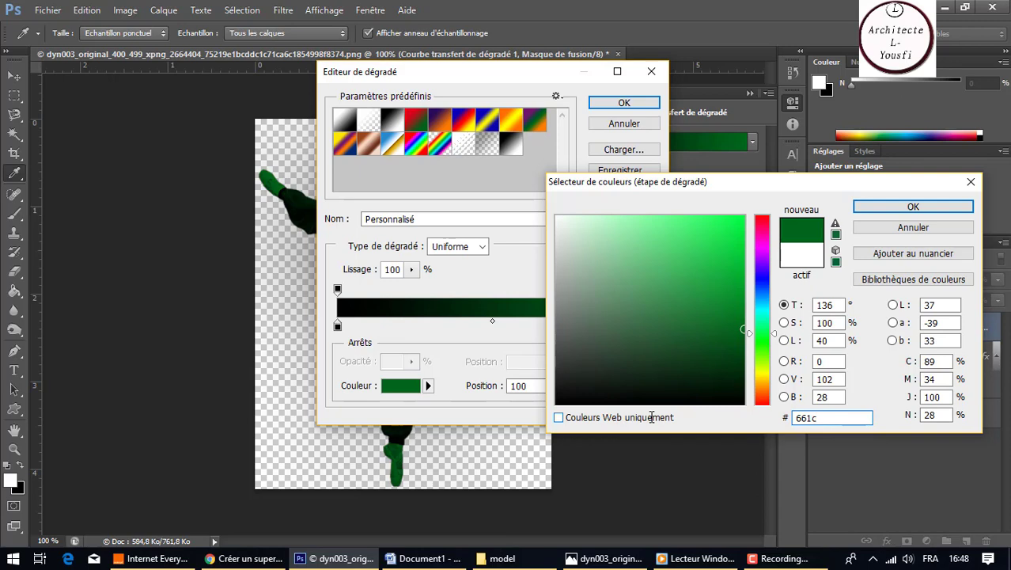
text(38)
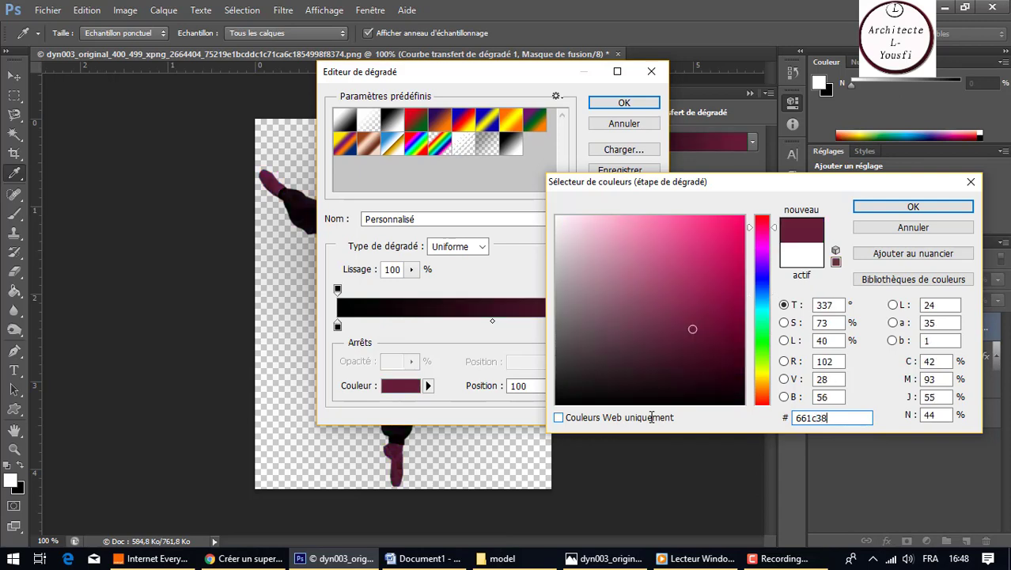
click(919, 207)
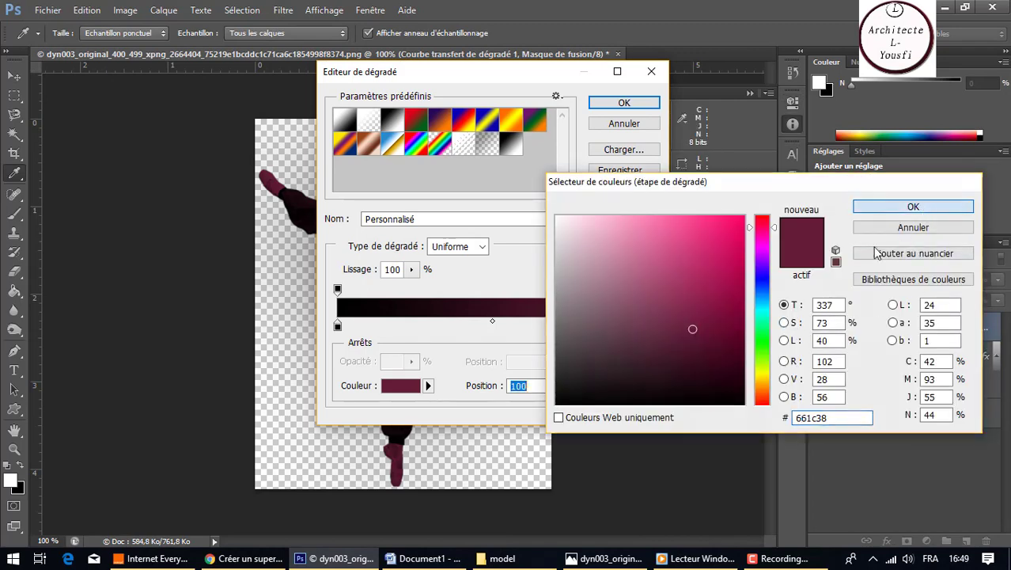
click(918, 208)
click(641, 105)
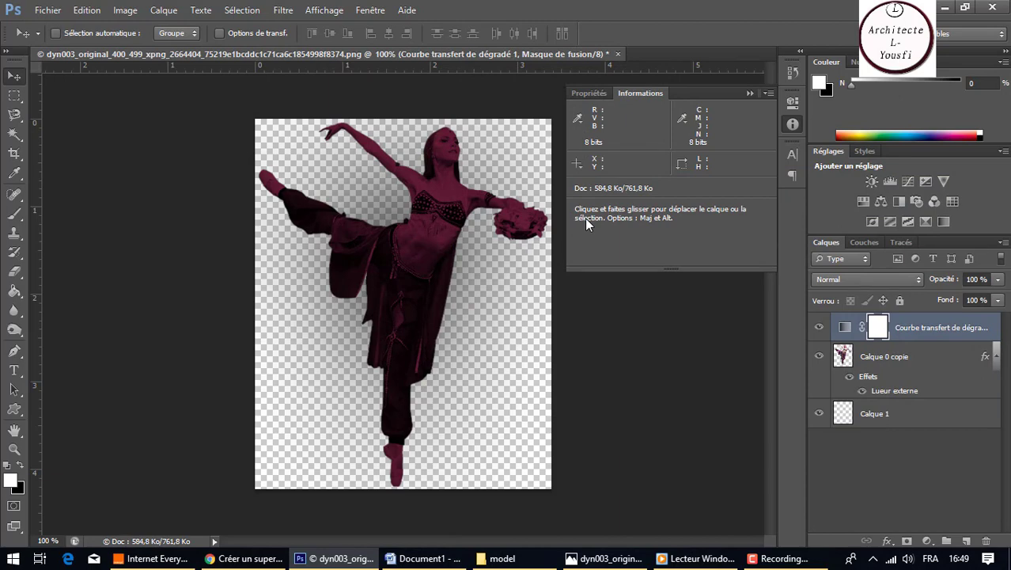
Step: Lower the gradient map layer's opacity to 44%
key(0)
key(0)
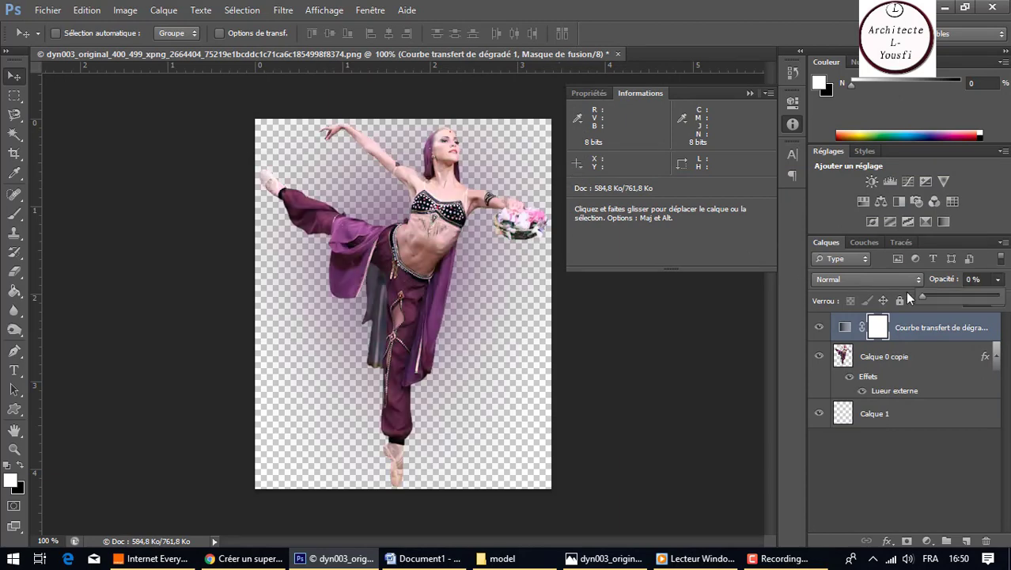
drag(921, 293, 943, 300)
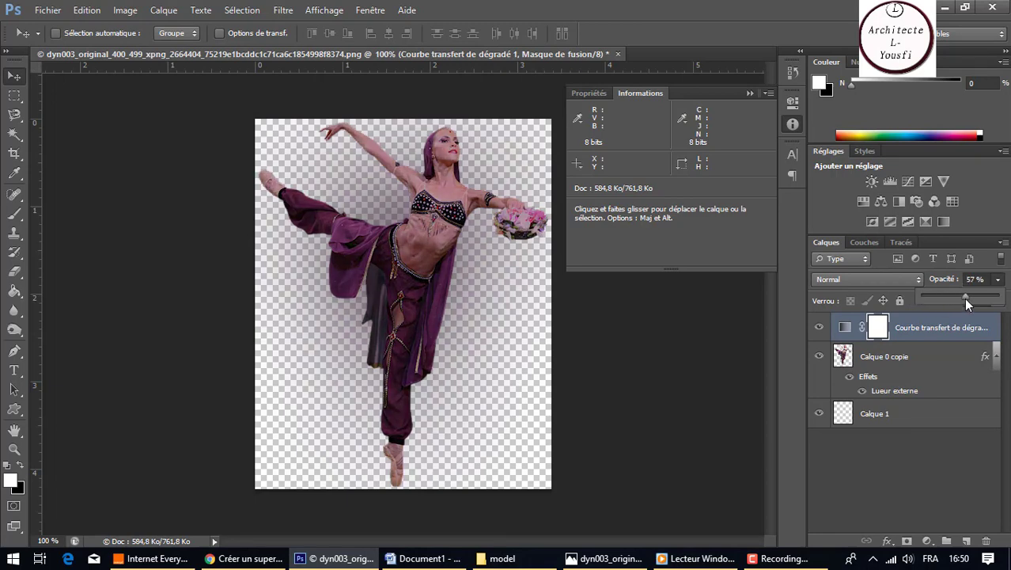
drag(966, 300, 957, 304)
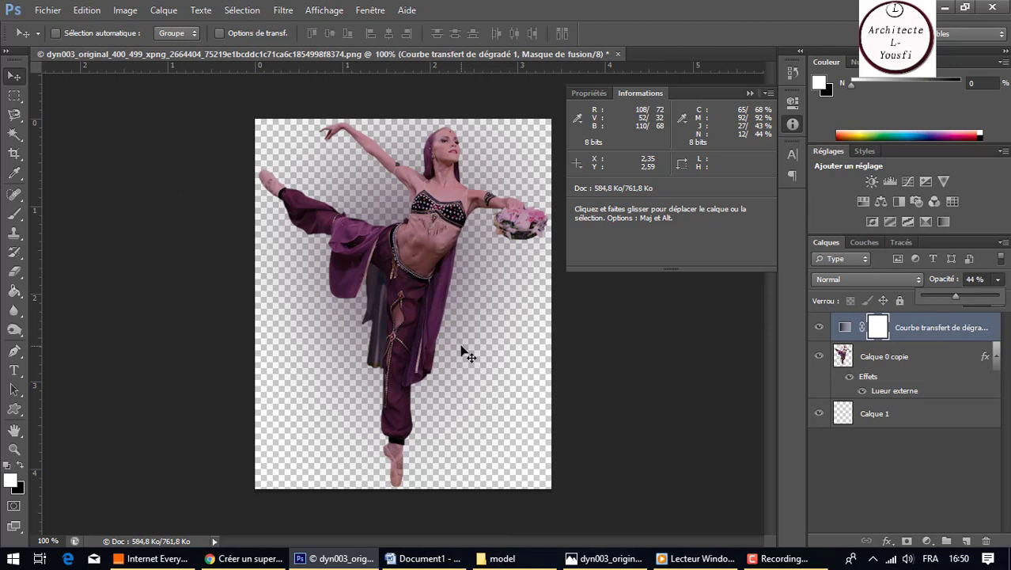
click(467, 353)
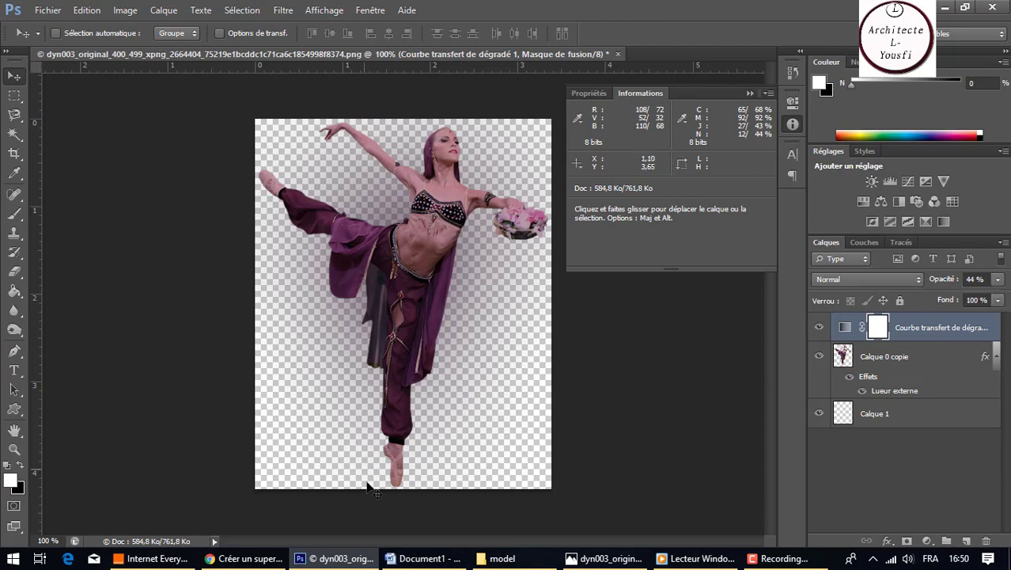
click(502, 558)
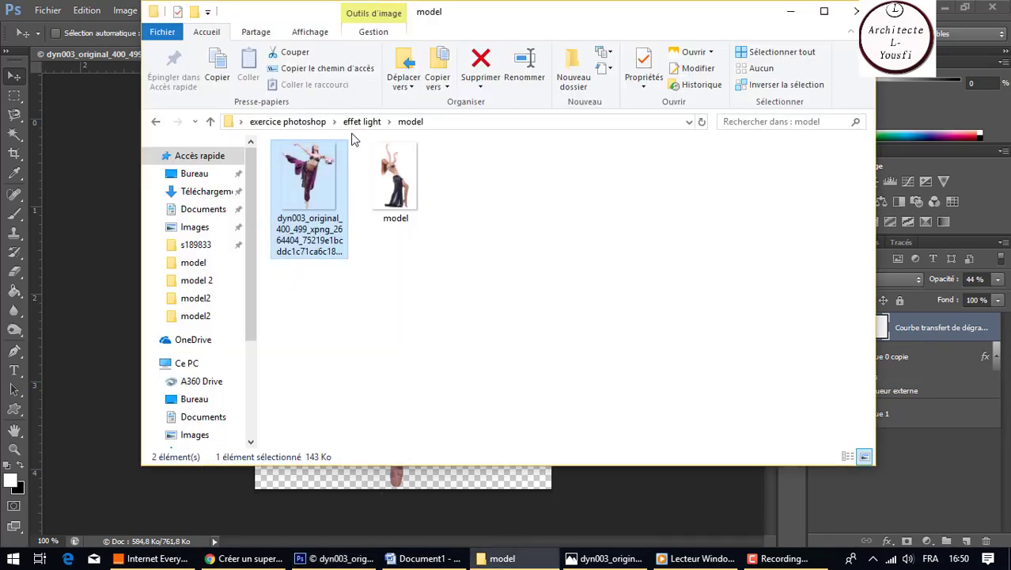
Step: Drag the Universe galaxy image from Texture_super_effet_de_lumiere into the dancer document
click(361, 121)
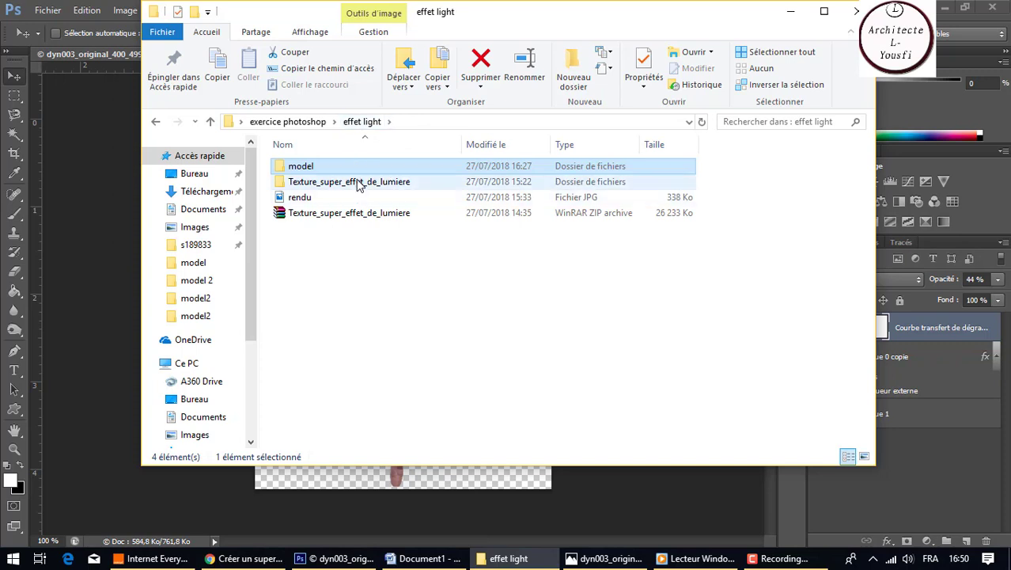
double_click(341, 183)
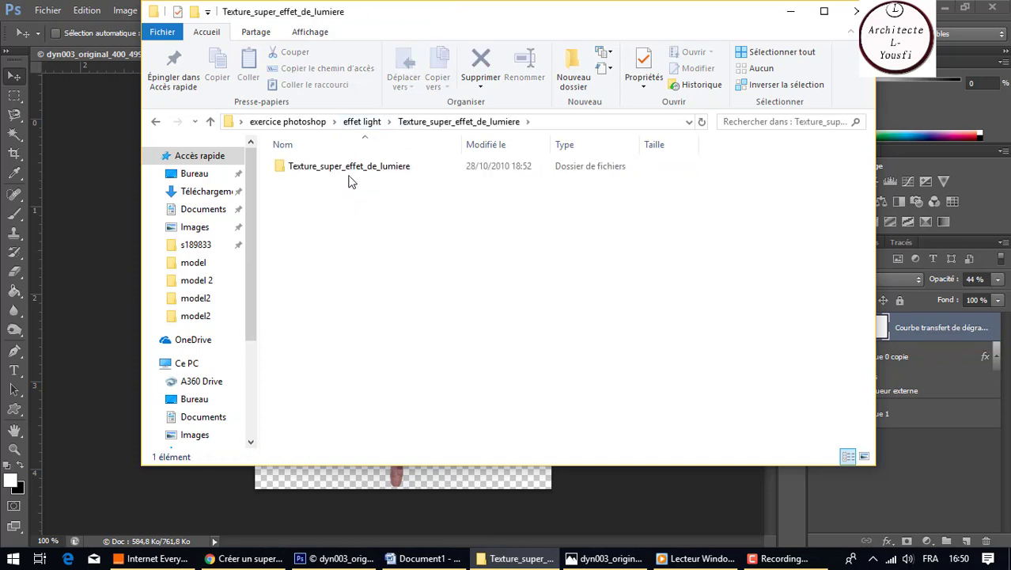
double_click(353, 168)
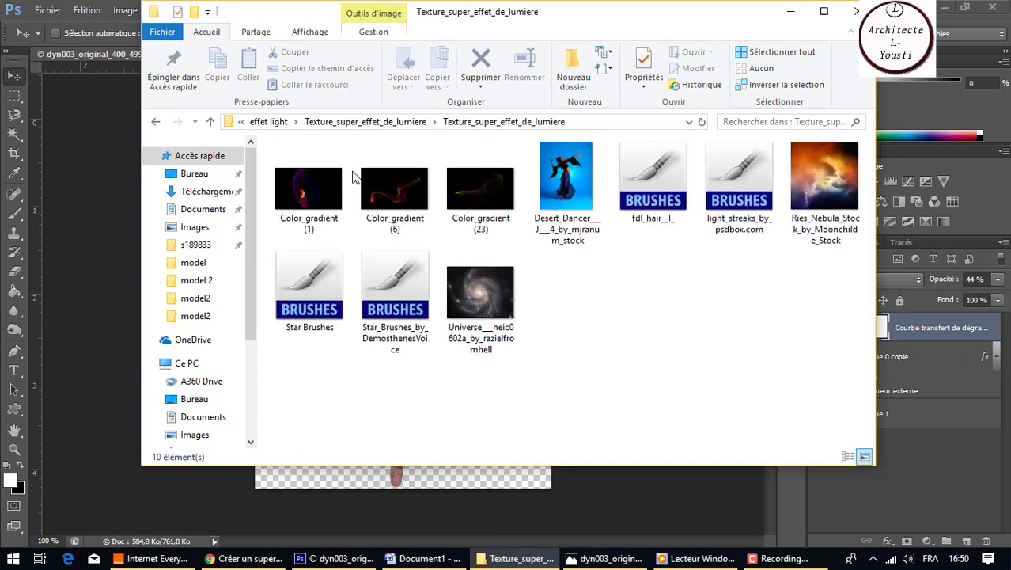
key(u)
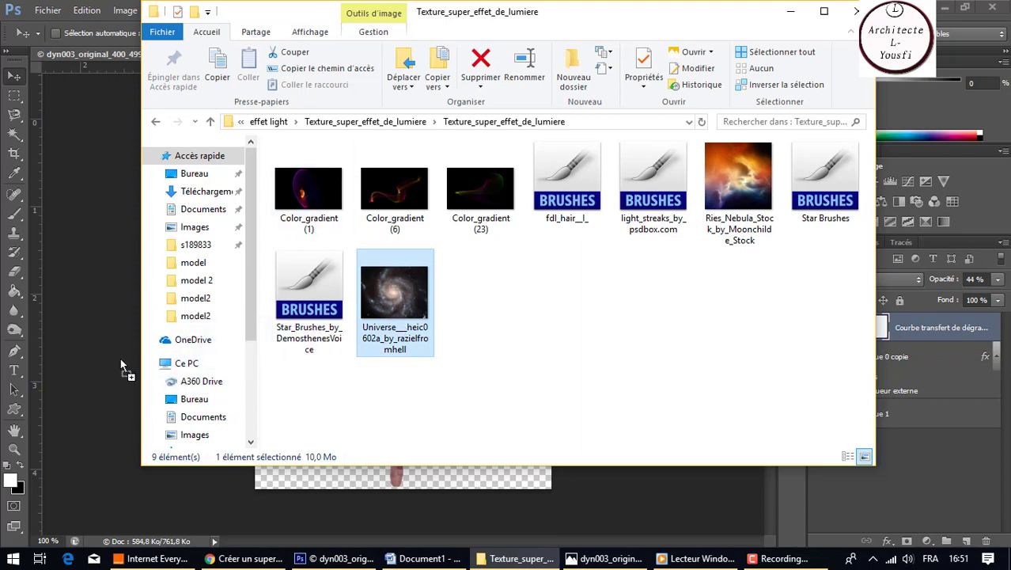
drag(121, 360, 101, 363)
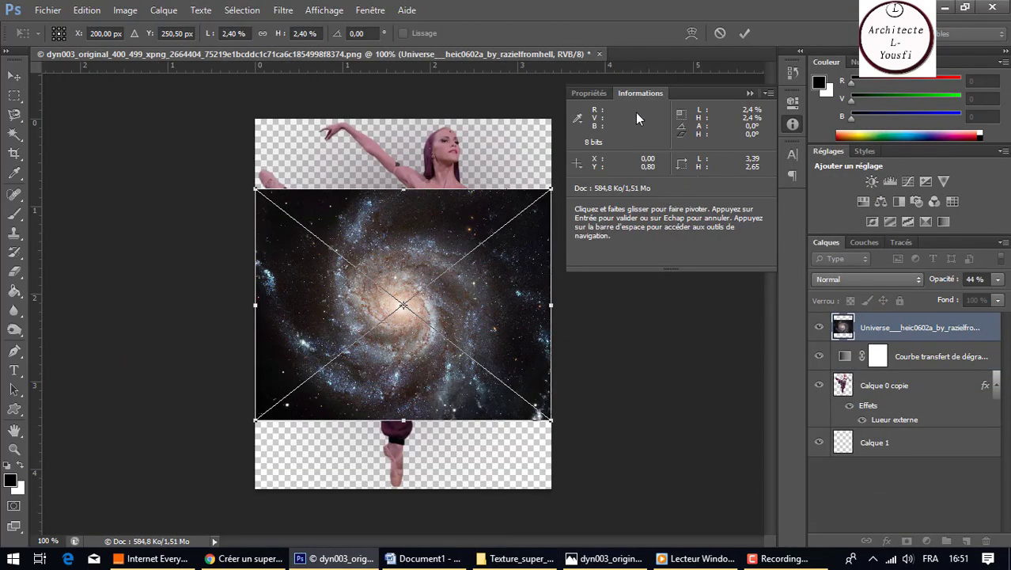
Step: Rotate the galaxy 90° counter-clockwise and scale it to cover the whole canvas
click(750, 92)
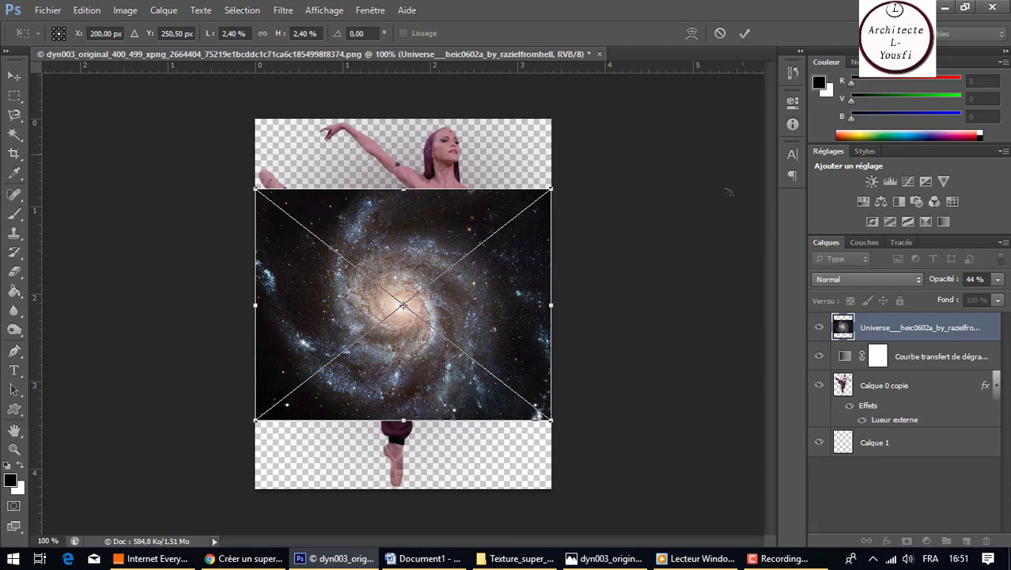
right_click(451, 302)
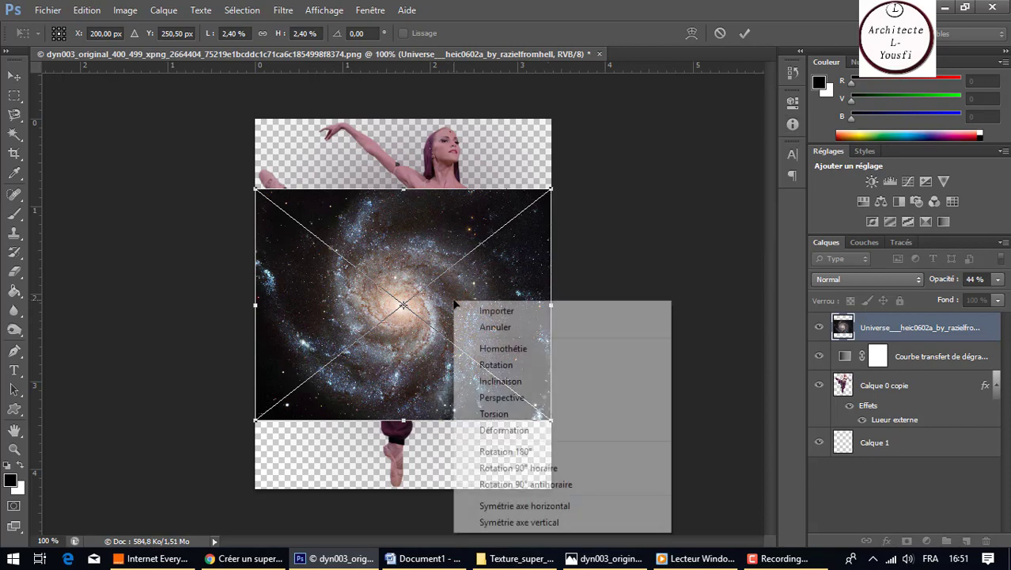
click(538, 484)
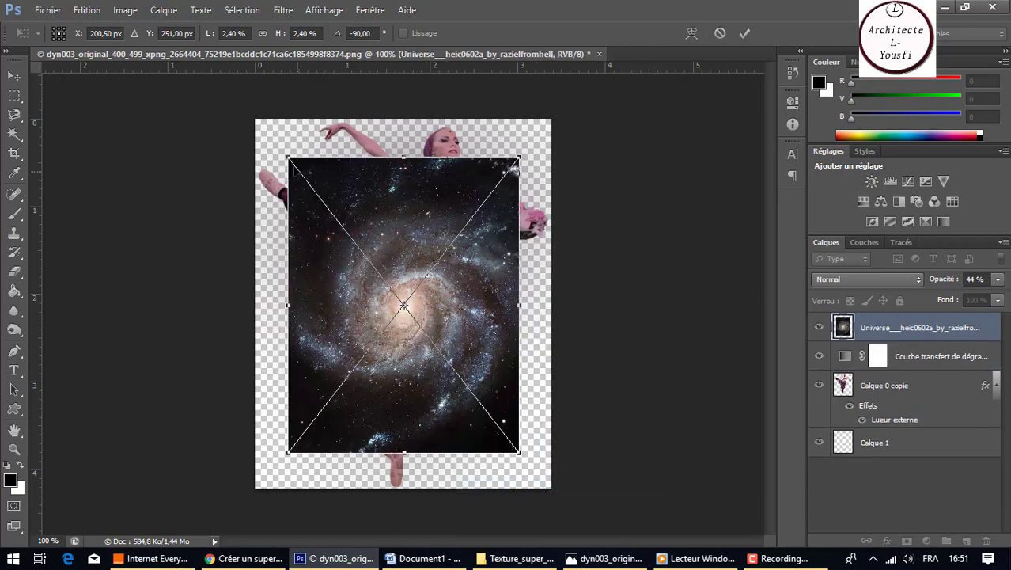
drag(284, 149, 247, 115)
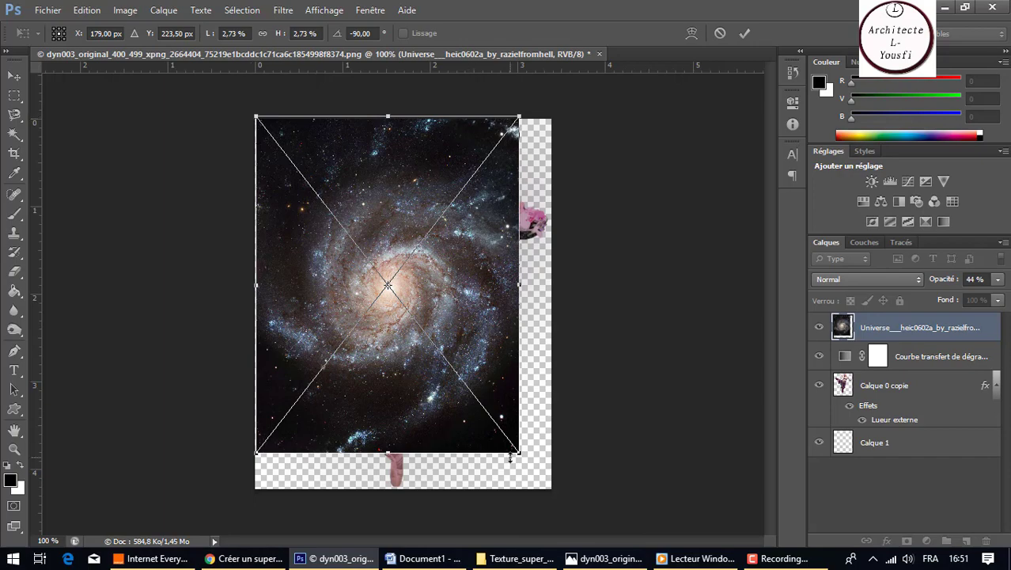
drag(520, 453, 548, 494)
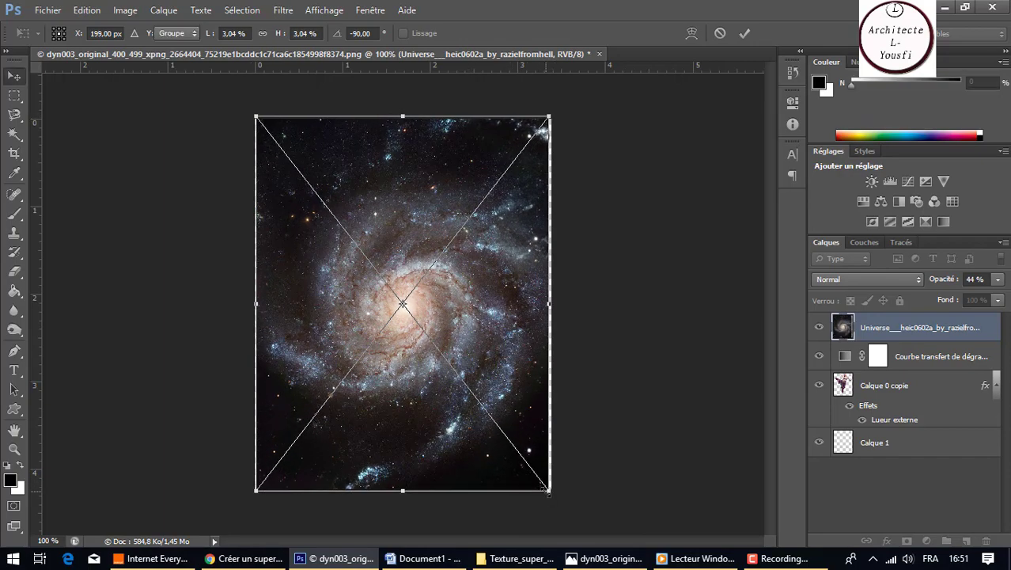
key(Return)
click(942, 448)
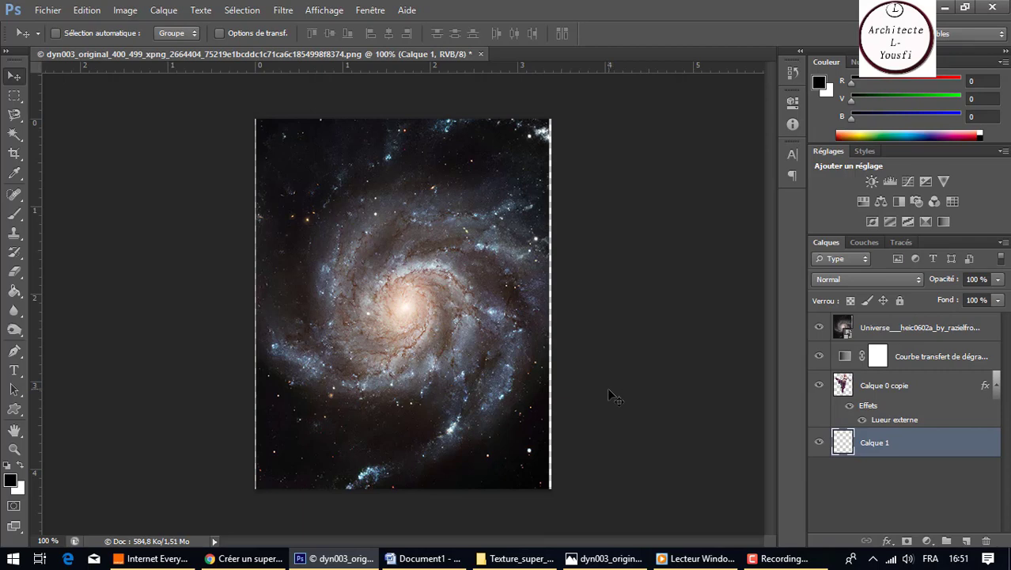
Step: Hide every layer except Calque 1 and choose the Gradient tool
drag(819, 384, 819, 327)
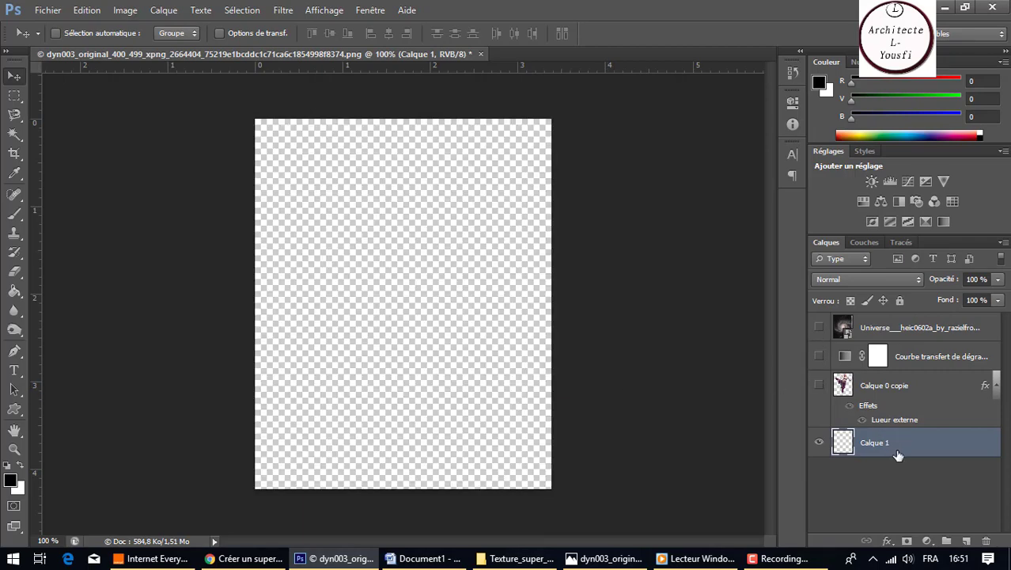
click(18, 290)
click(66, 289)
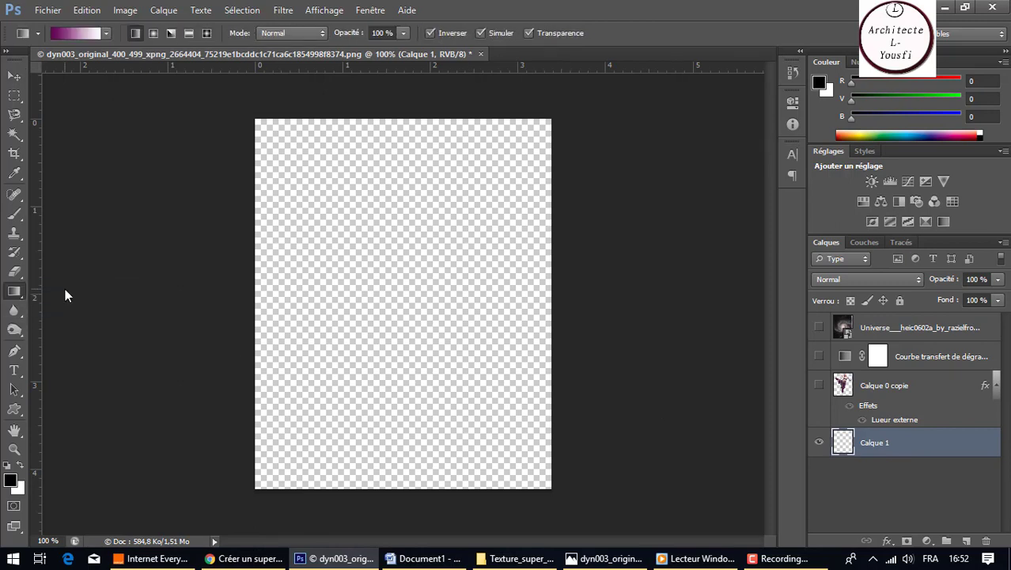
key(i)
click(66, 34)
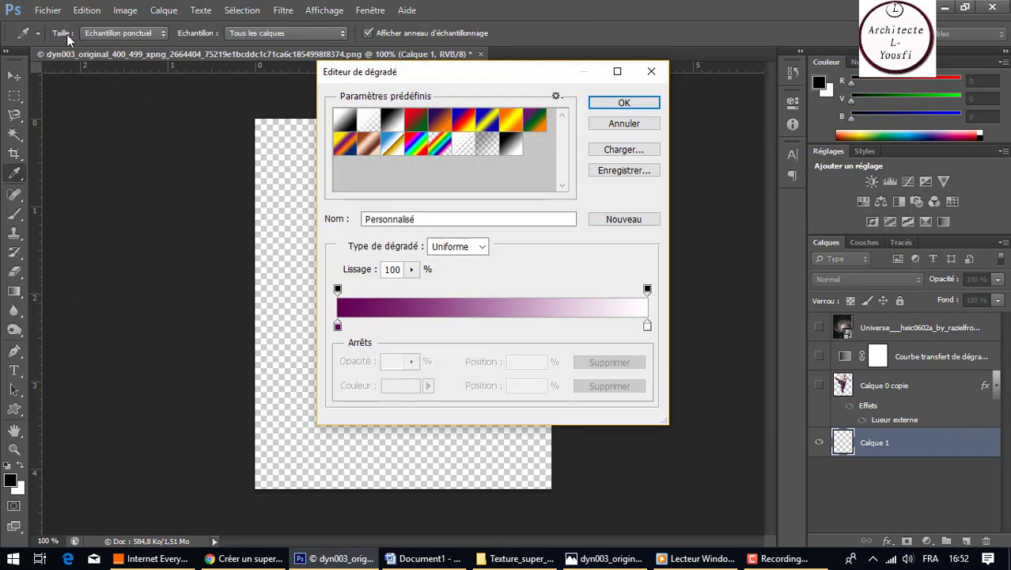
Step: Set the gradient's right colour stop to dark navy 061c38
click(648, 326)
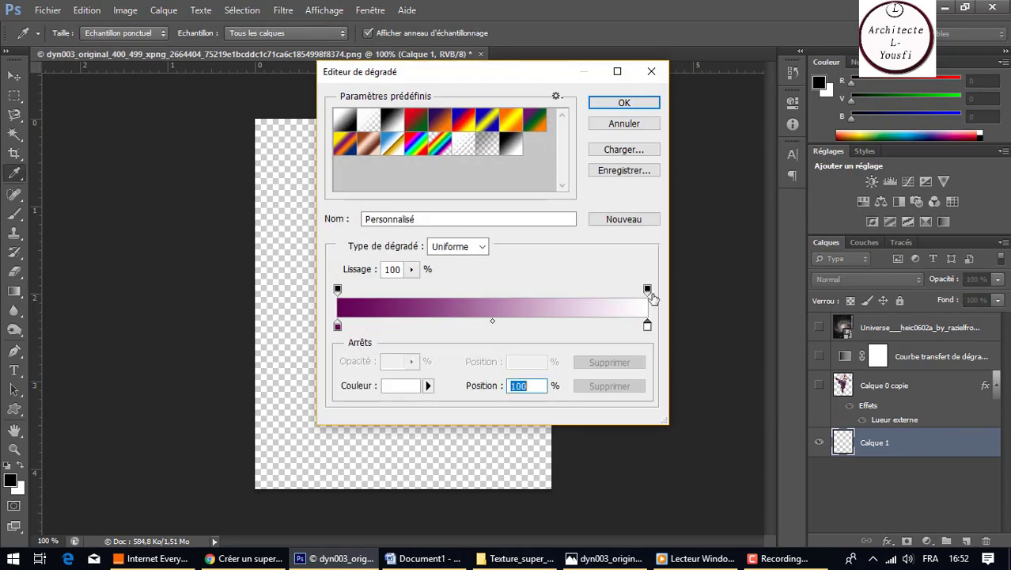
click(648, 290)
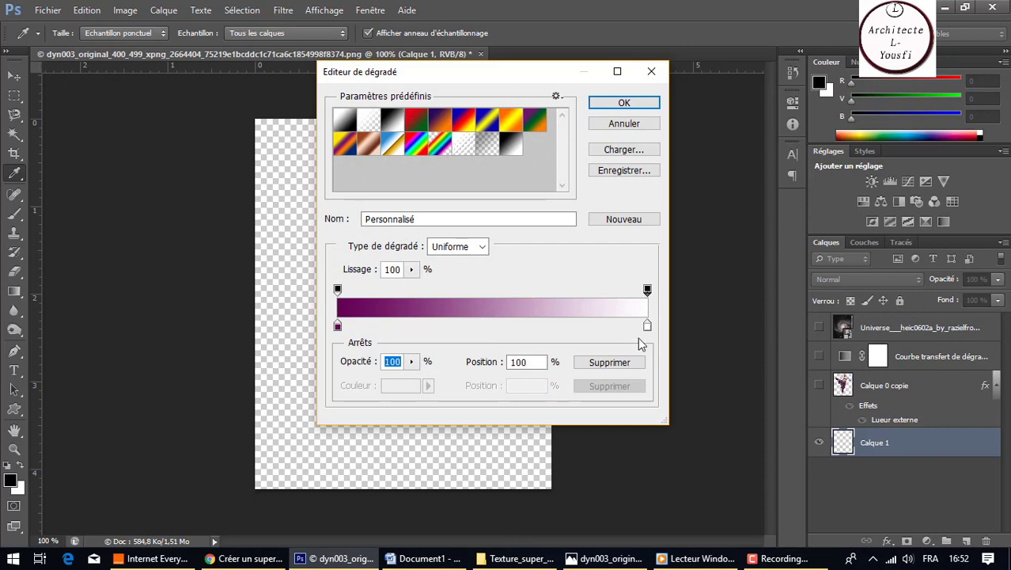
double_click(646, 326)
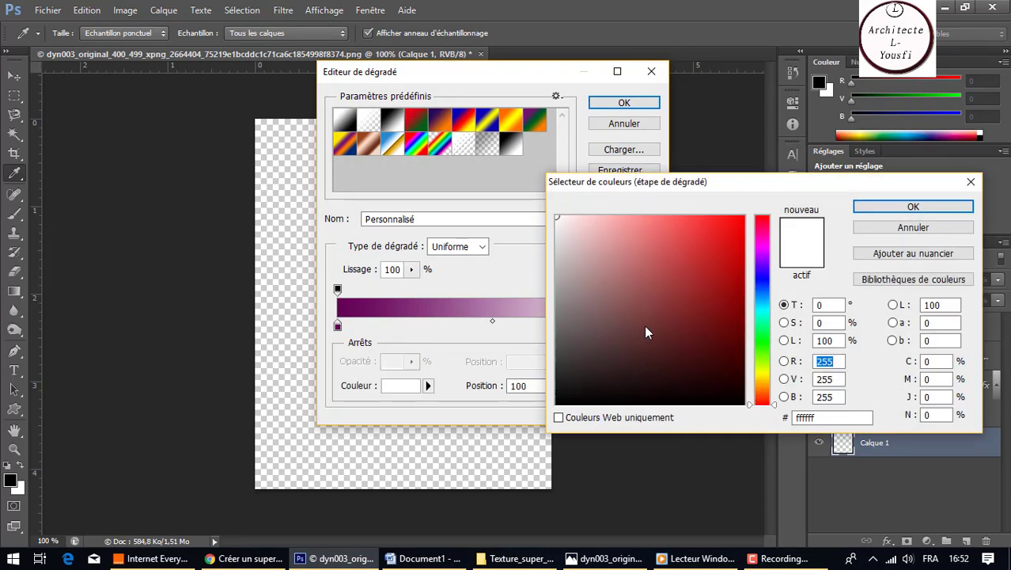
double_click(825, 417)
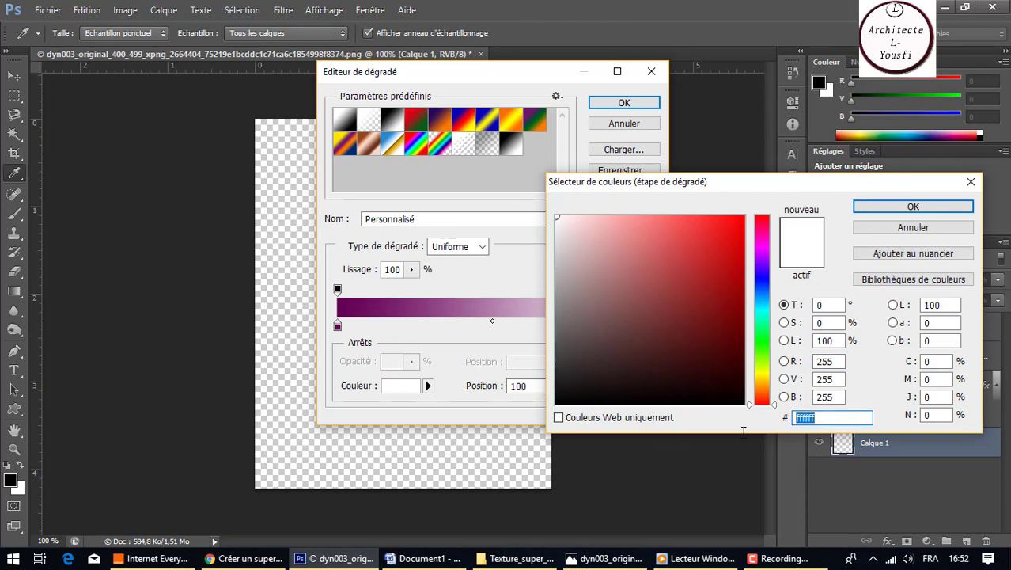
text(0)
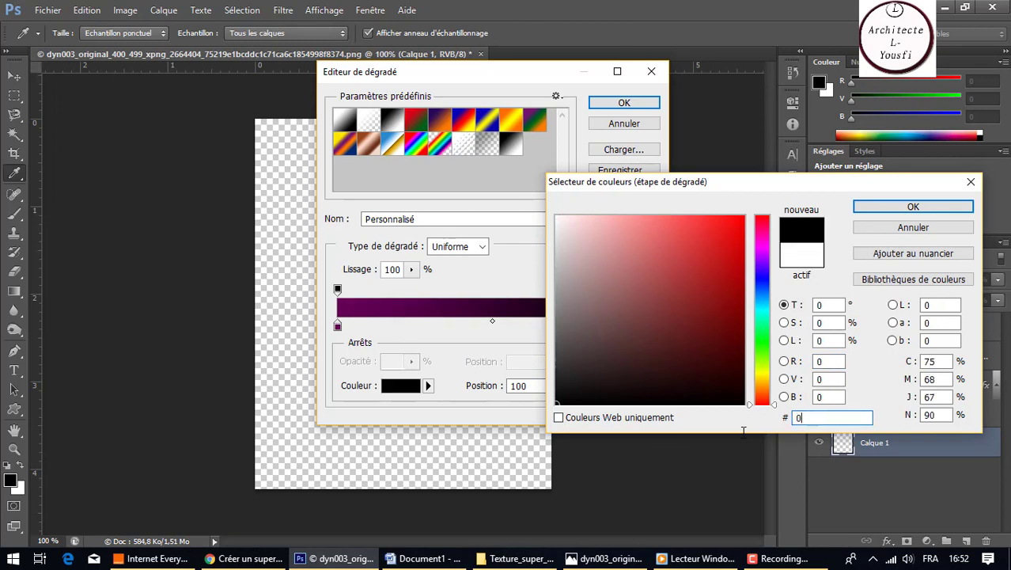
text(6)
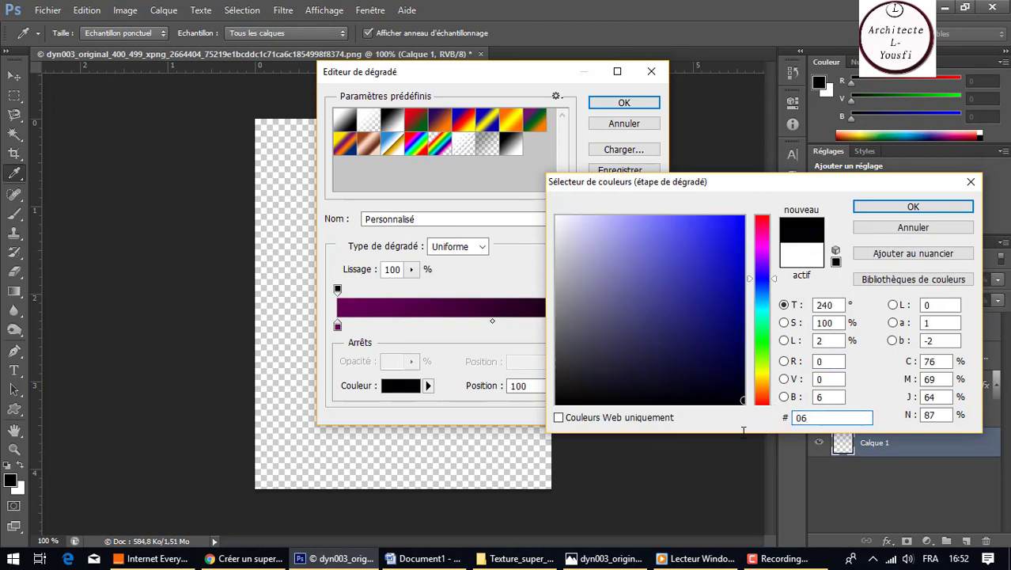
text(1)
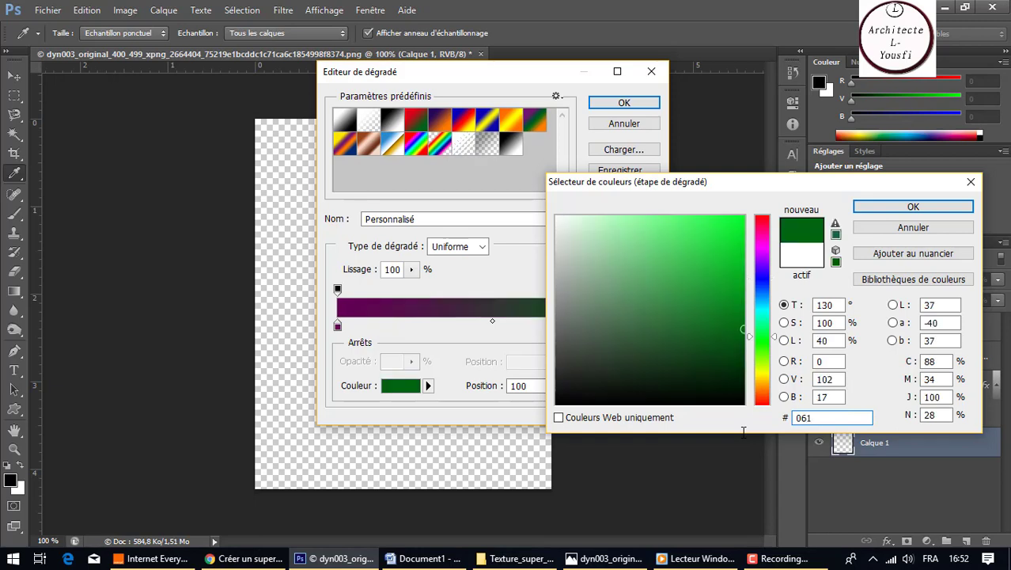
text(c)
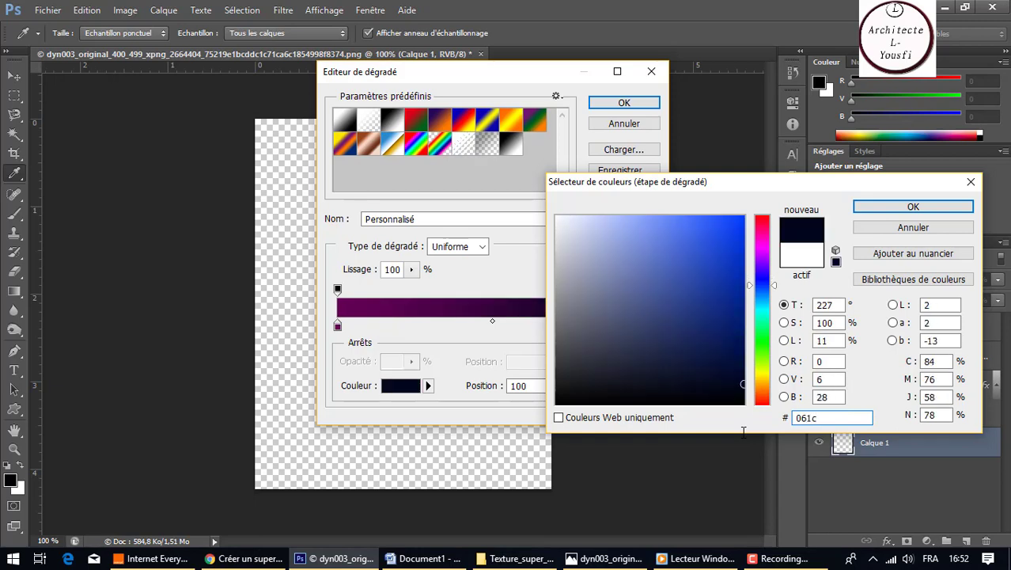
text(38)
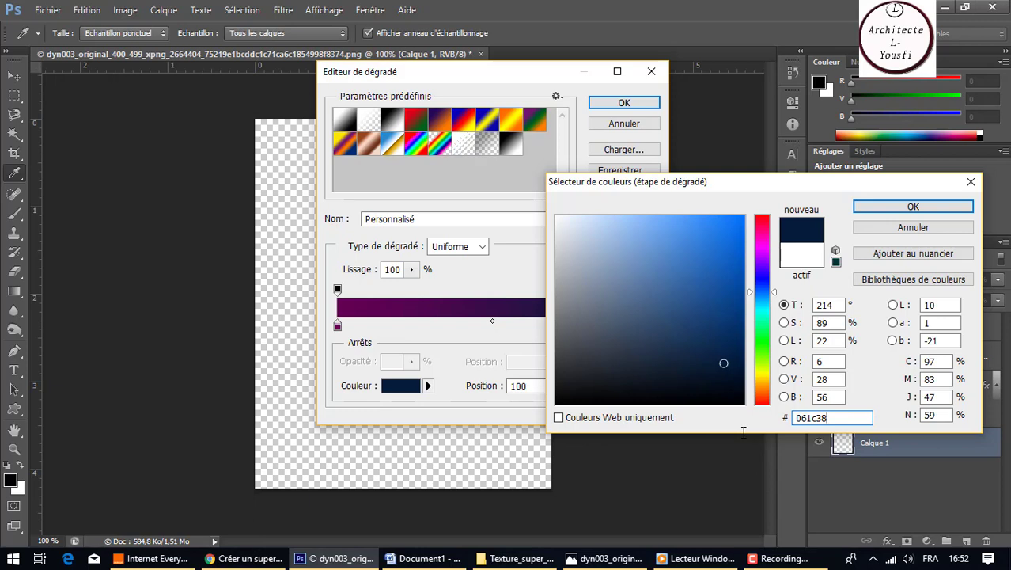
click(914, 206)
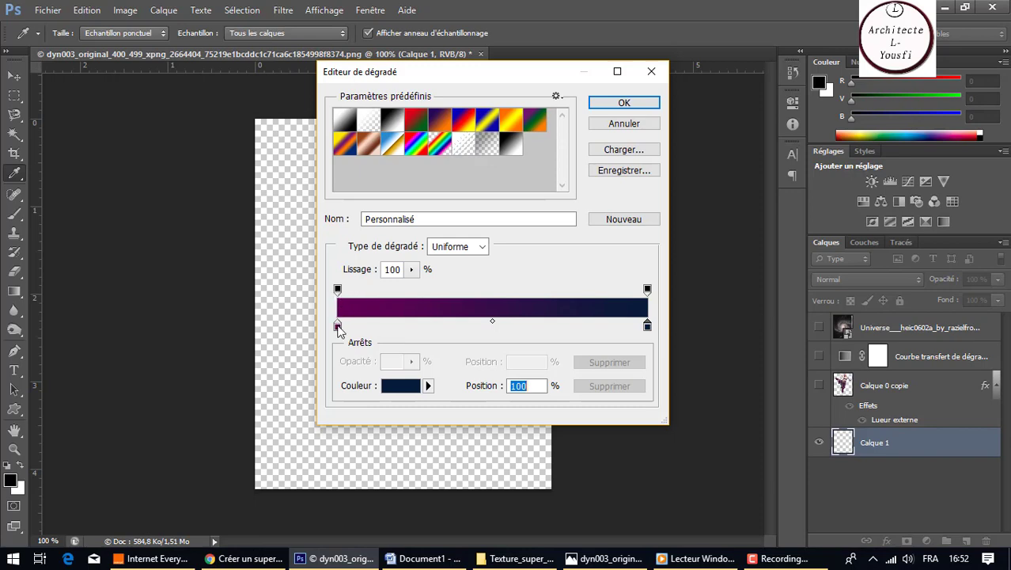
Step: Change the gradient's left colour stop to black 000000 and accept the gradient
click(338, 325)
click(389, 389)
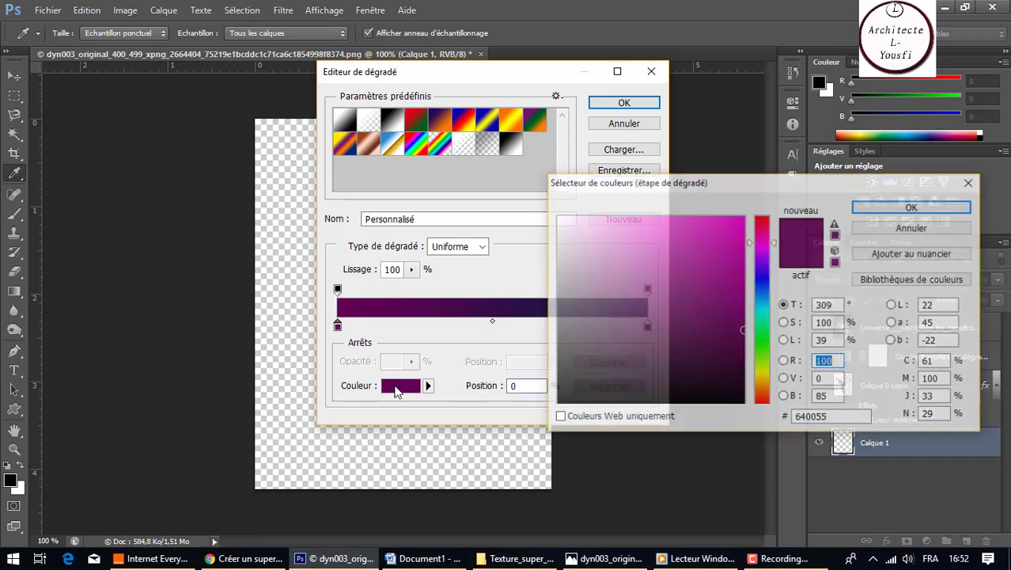
click(827, 417)
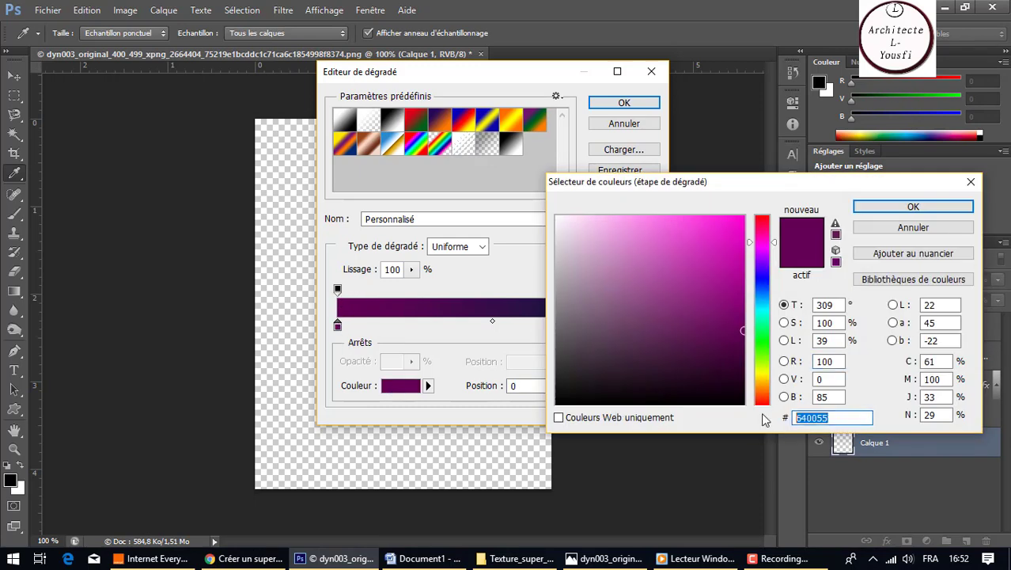
text(0000)
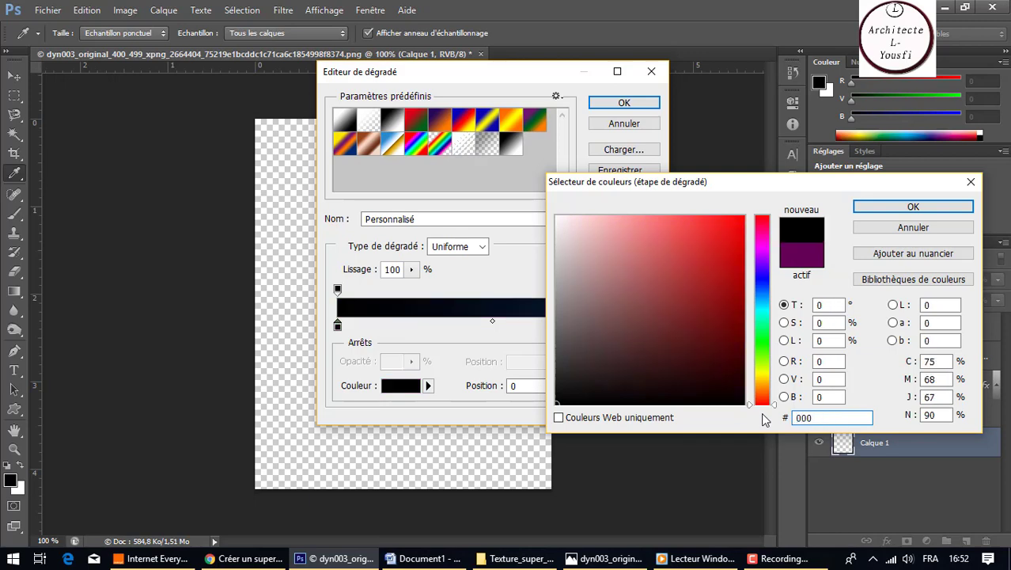
click(918, 207)
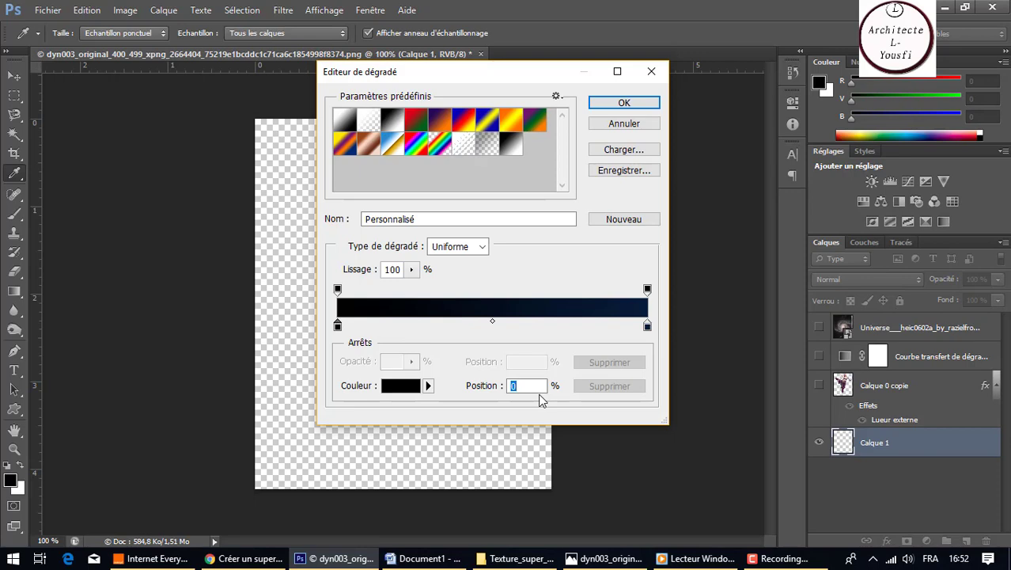
click(638, 101)
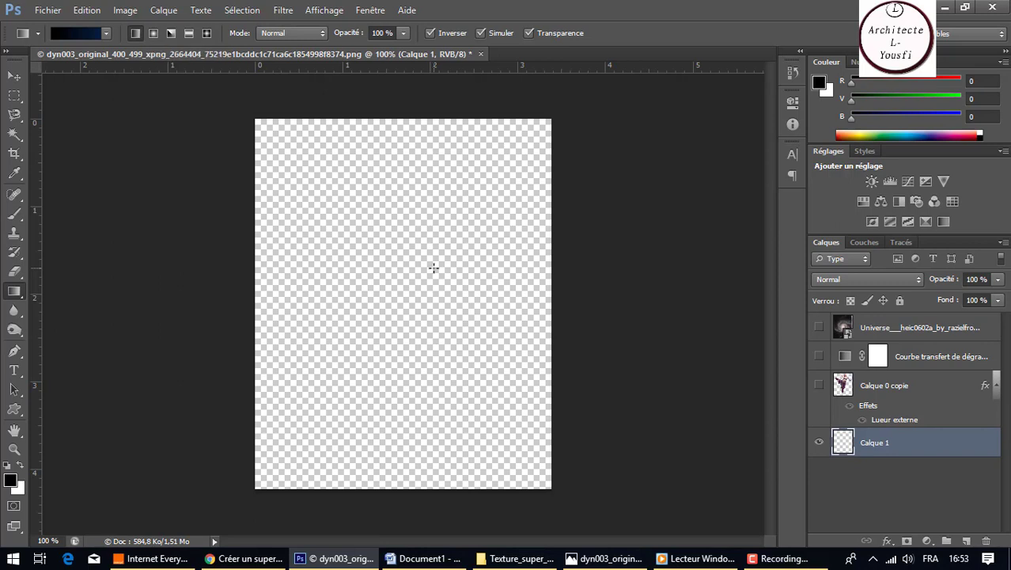
Step: Draw a radial navy-to-black gradient from the canvas centre on Calque 1
click(154, 32)
drag(394, 306, 340, 414)
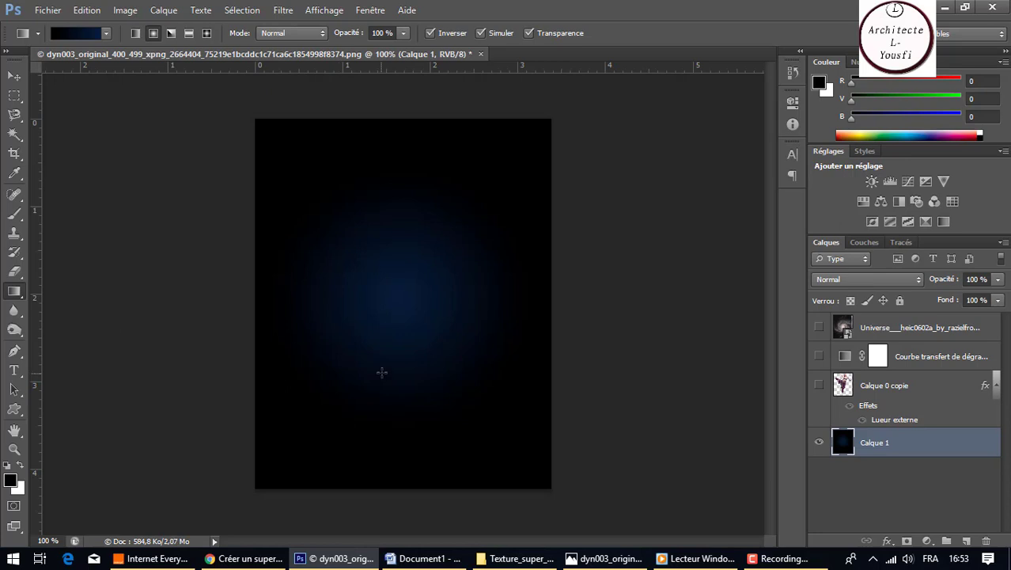
click(998, 279)
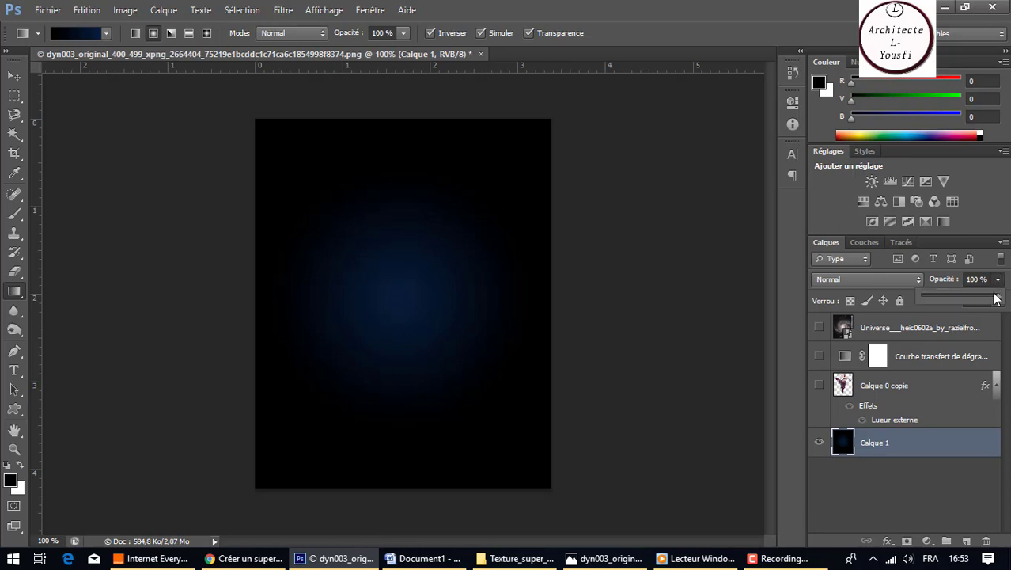
drag(997, 297, 999, 301)
Step: Make the dancer, gradient map and Universe galaxy layers visible again
click(818, 385)
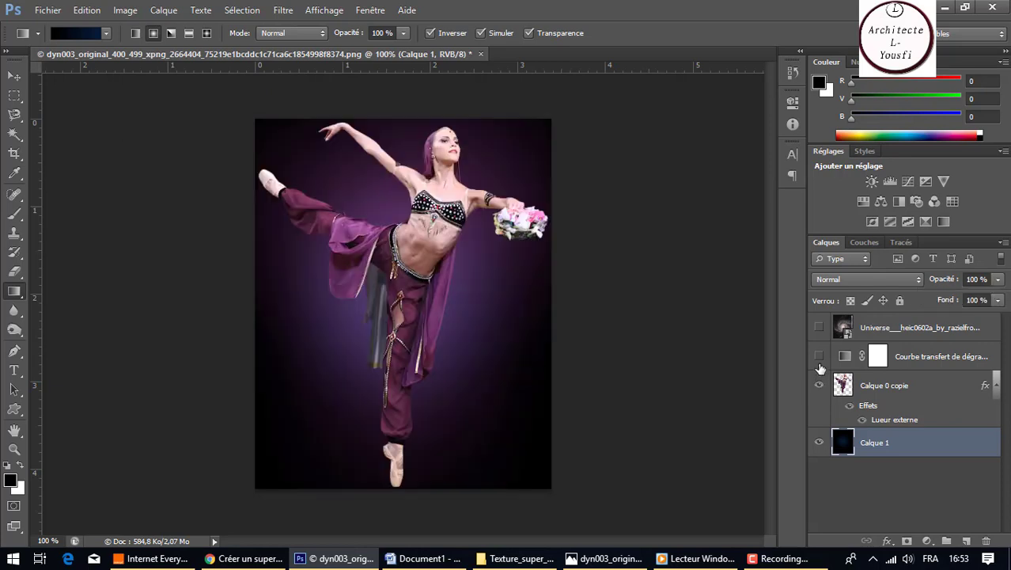
click(819, 356)
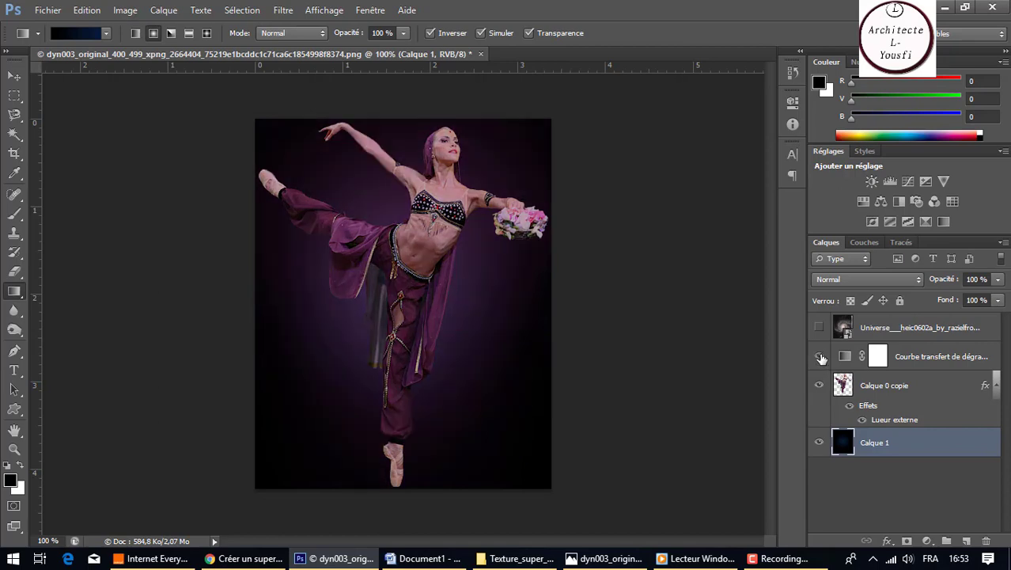
click(819, 327)
click(819, 328)
click(819, 328)
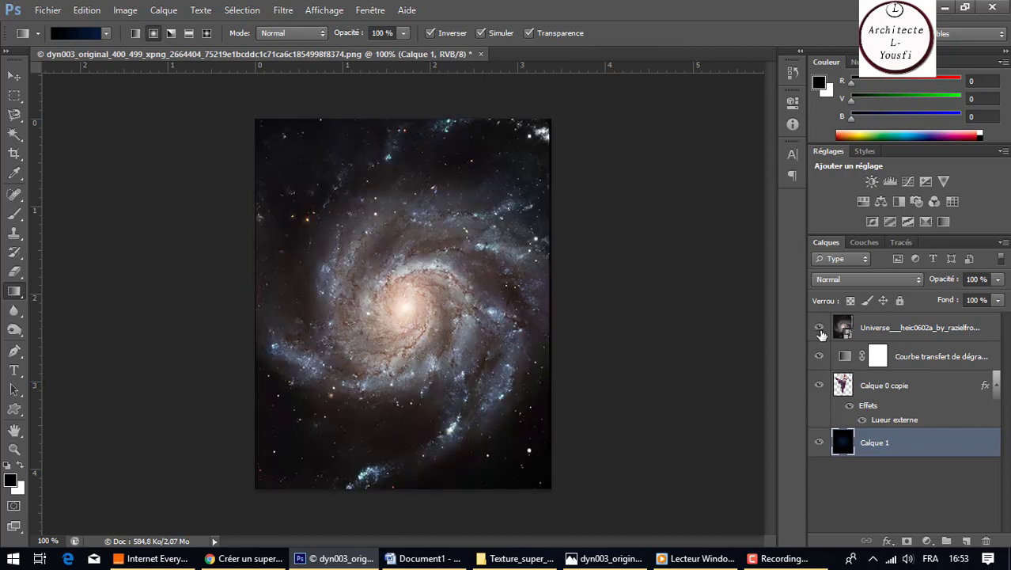
Step: Rasterize the Universe galaxy layer into a normal pixel layer
click(871, 332)
right_click(871, 332)
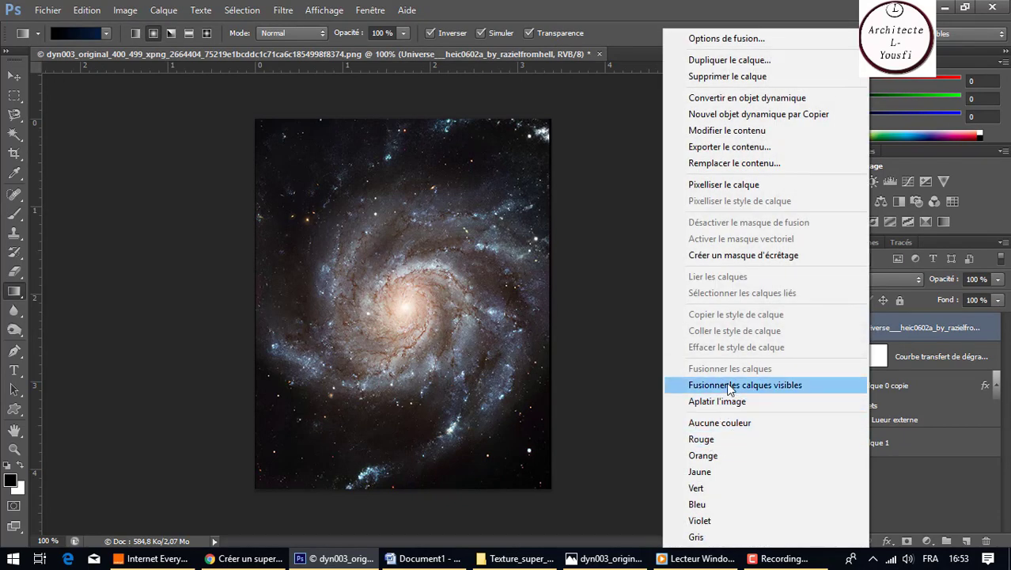
click(721, 189)
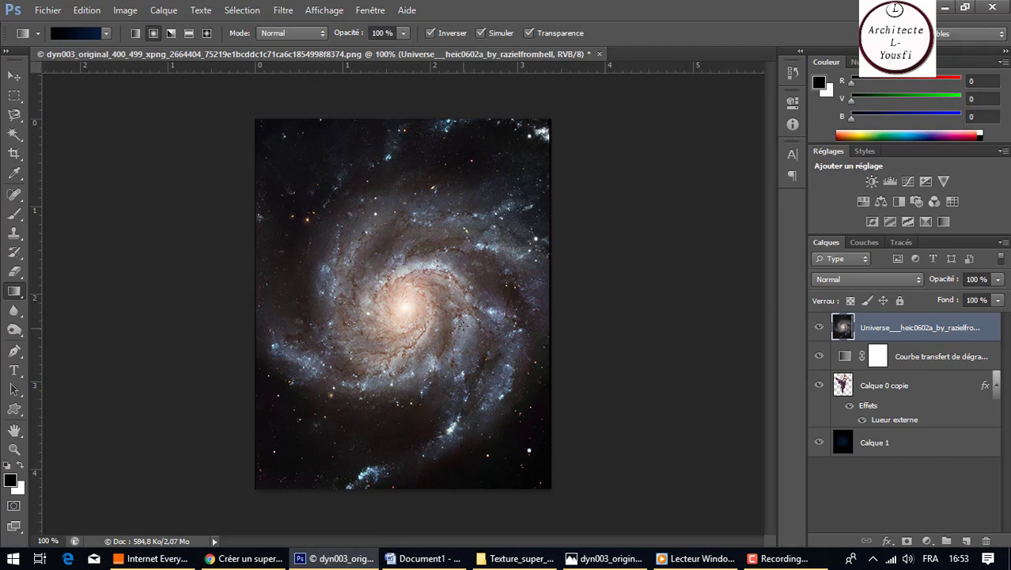
double_click(926, 331)
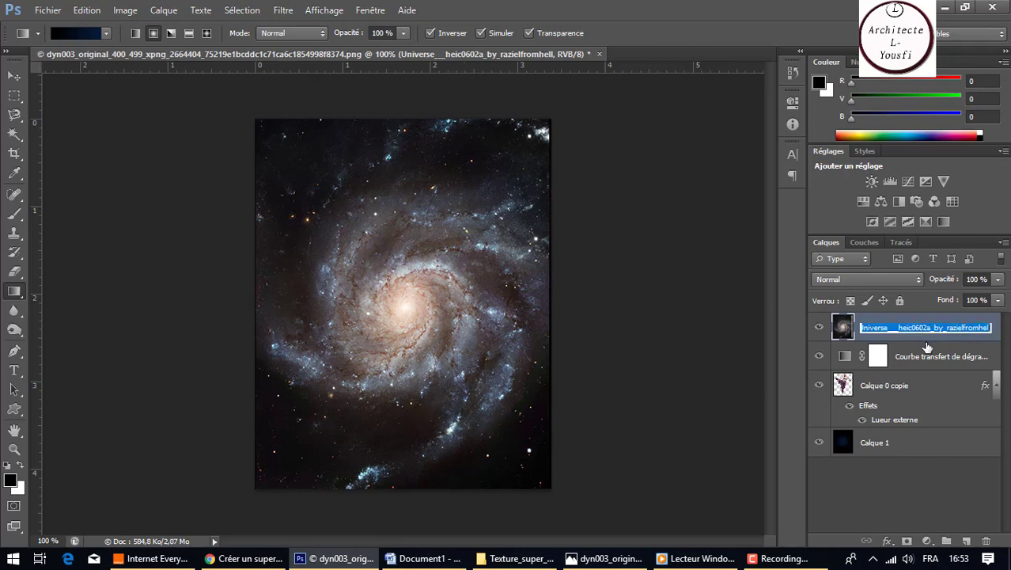
key(Return)
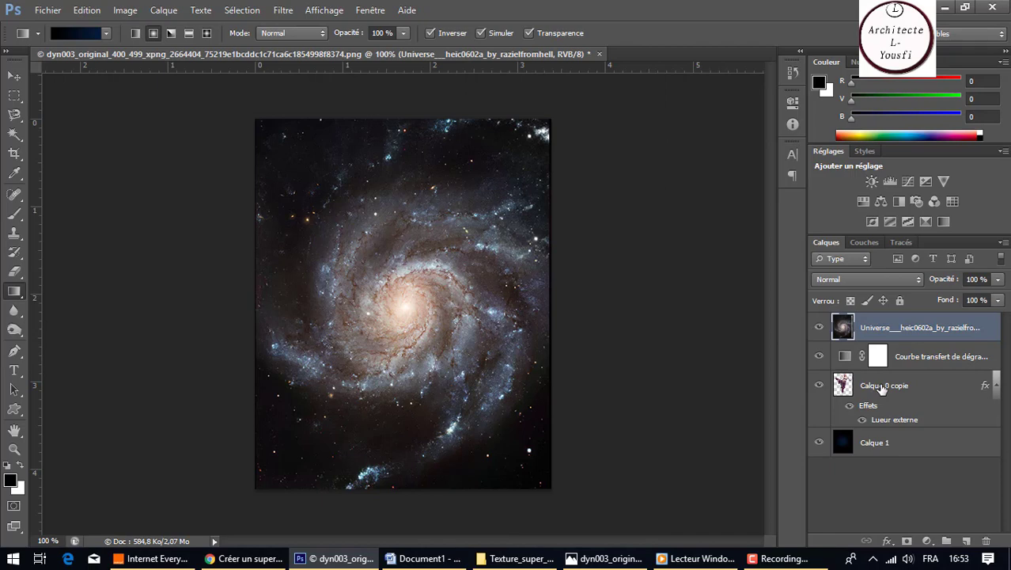
click(883, 389)
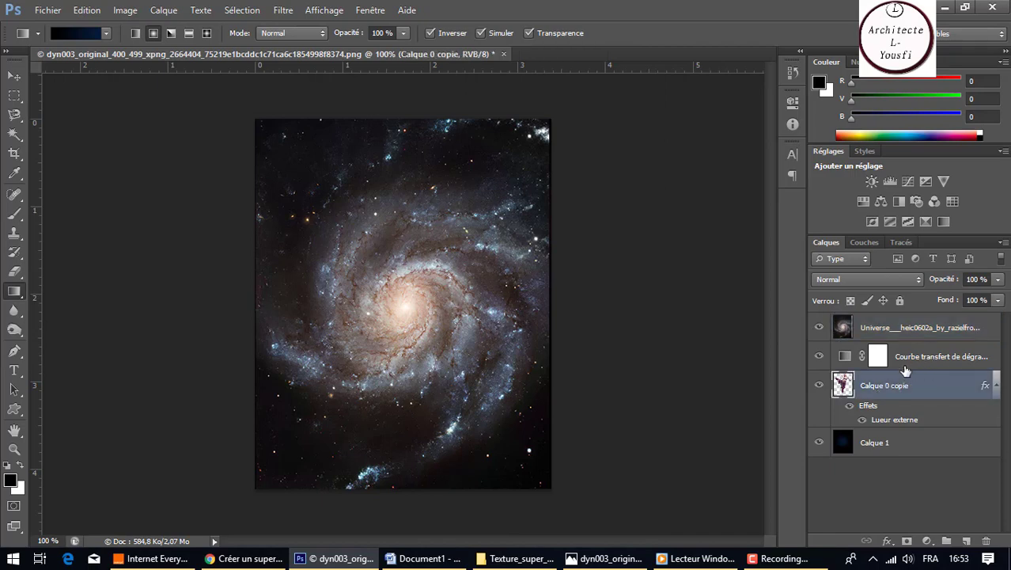
Step: Move Calque 0 copie above the Universe layer so the dancer sits over the galaxy
drag(875, 391, 864, 318)
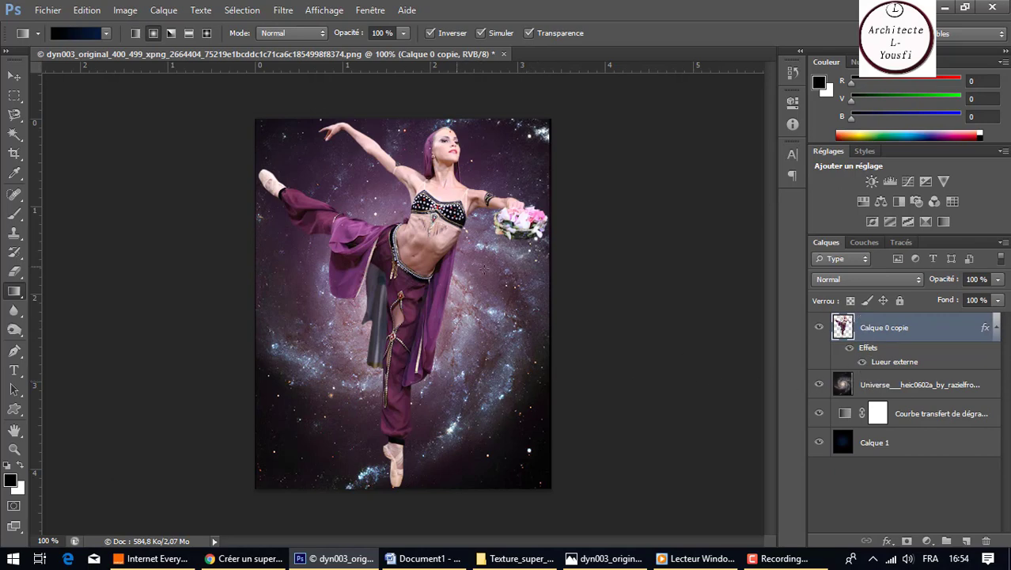
click(879, 446)
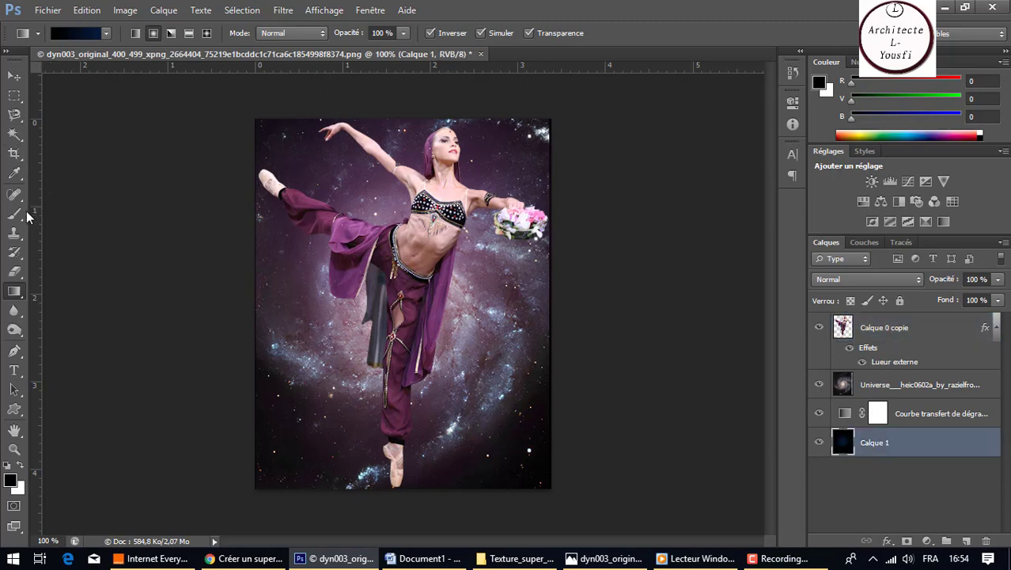
Step: Crop outward to enlarge the canvas with transparent margins, and hide the gradient map
click(15, 154)
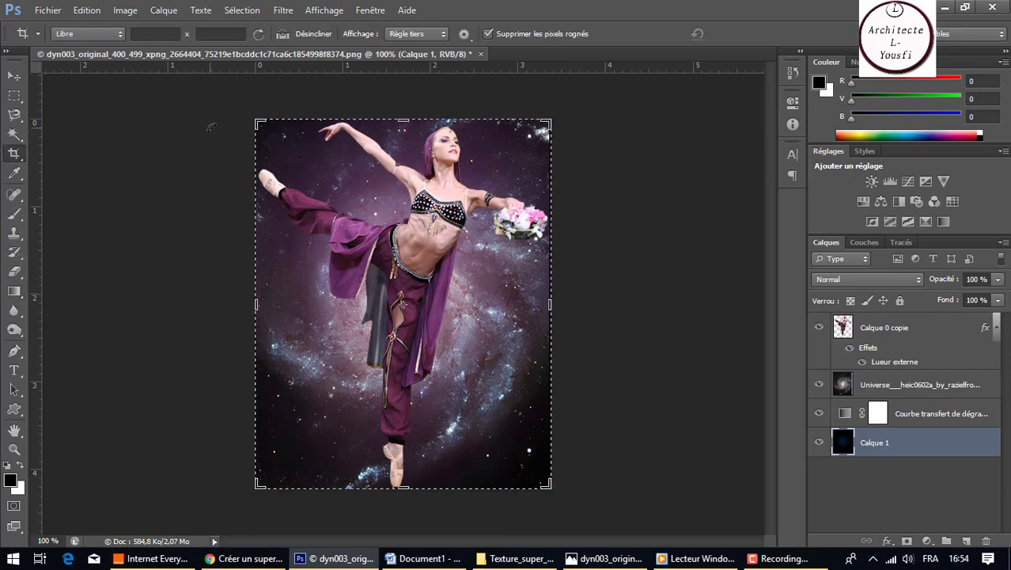
mouse_move(256, 121)
mouse_down()
mouse_move(235, 105)
mouse_move(234, 137)
mouse_up()
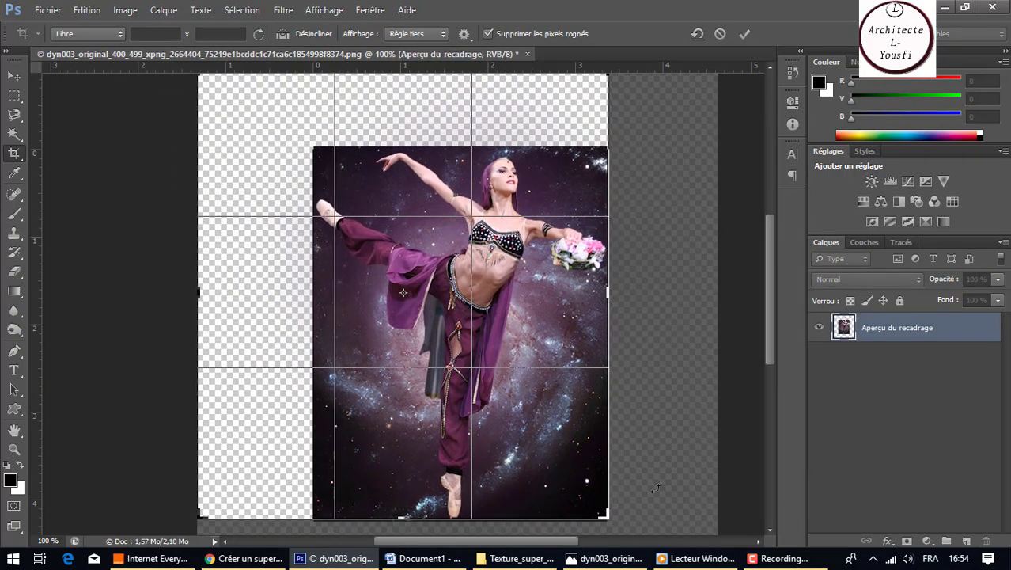
drag(609, 519, 665, 535)
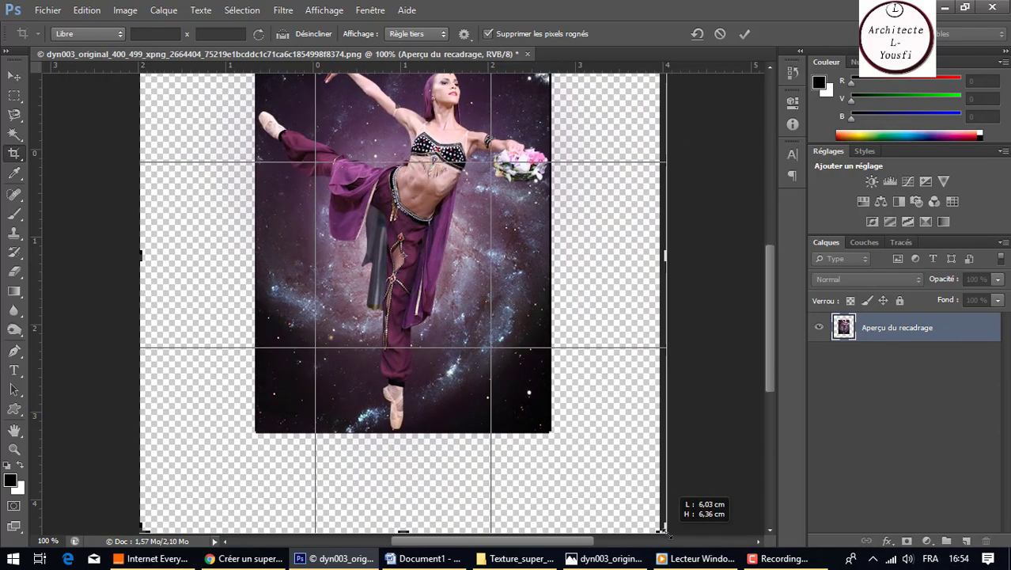
click(15, 75)
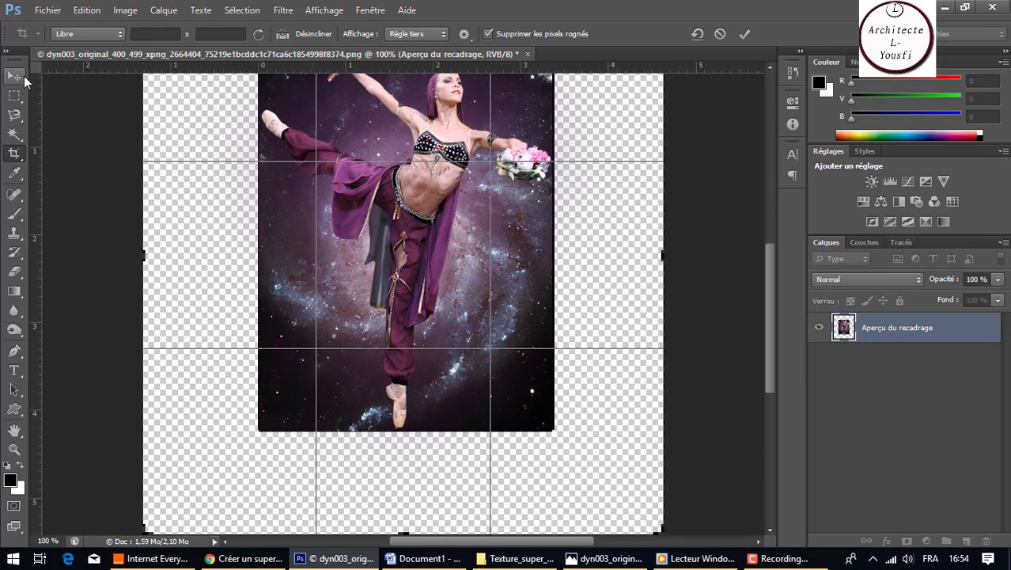
click(404, 225)
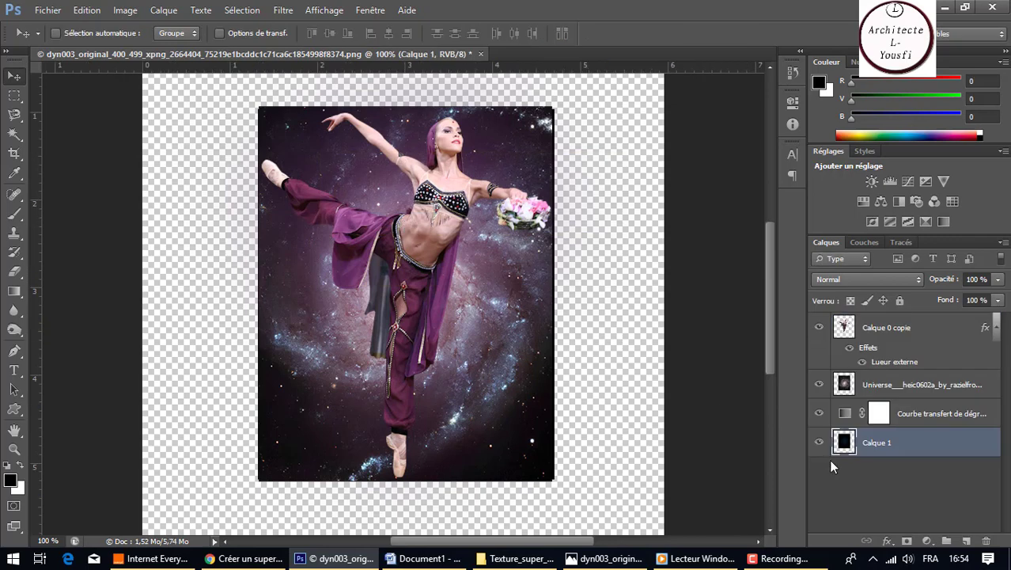
click(819, 413)
Step: Hide the galaxy and dancer, then redraw Calque 1's radial navy-to-black gradient across the enlarged canvas
click(819, 384)
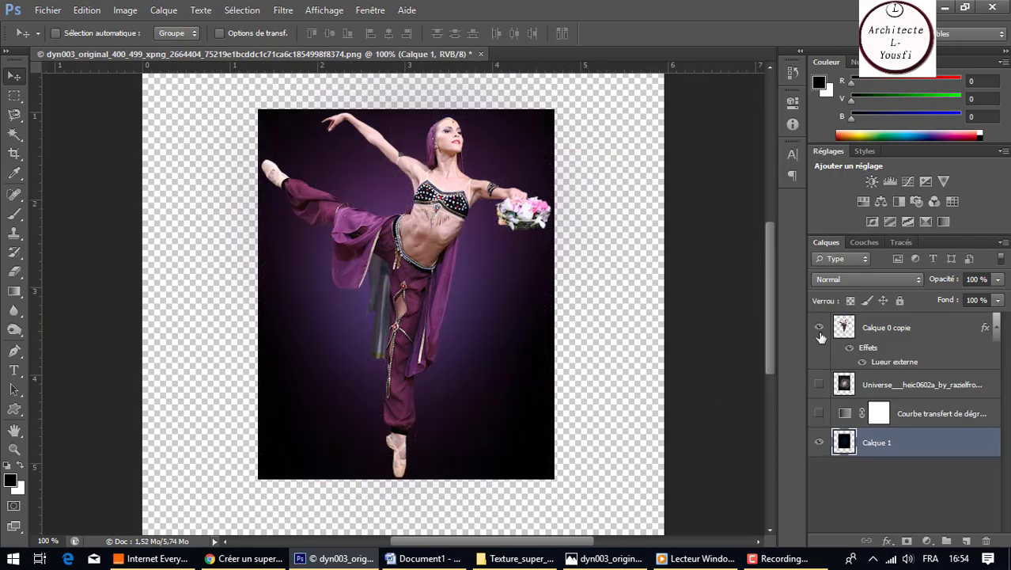
click(819, 327)
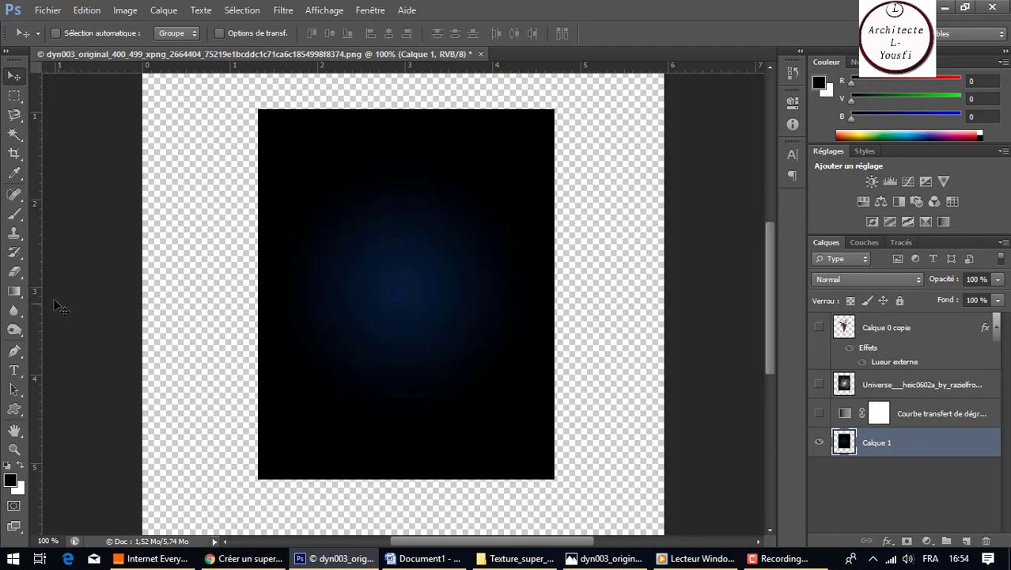
click(20, 291)
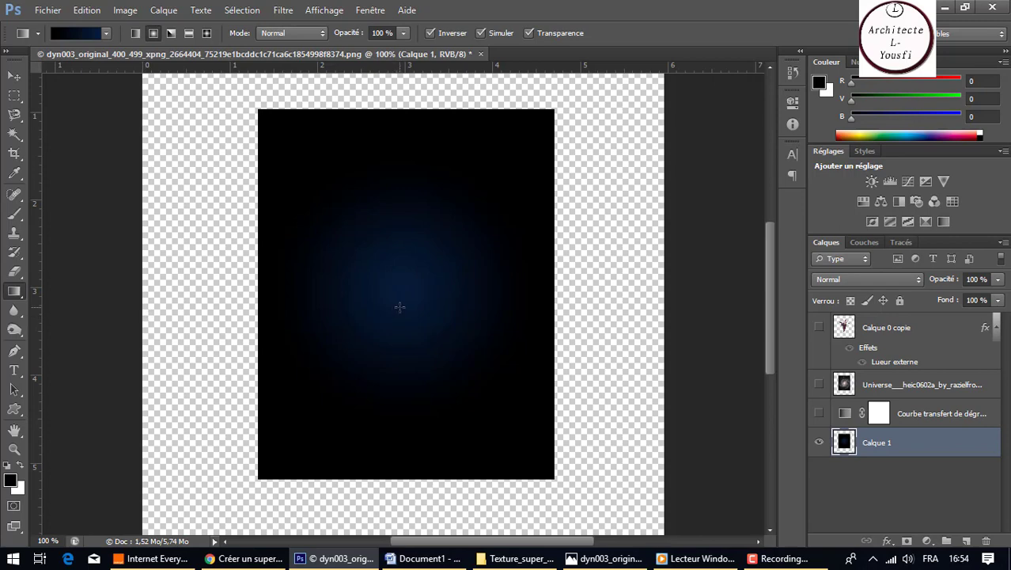
drag(400, 307, 145, 418)
Step: Show the gradient map, galaxy and dancer layers again and select the galaxy layer
click(820, 413)
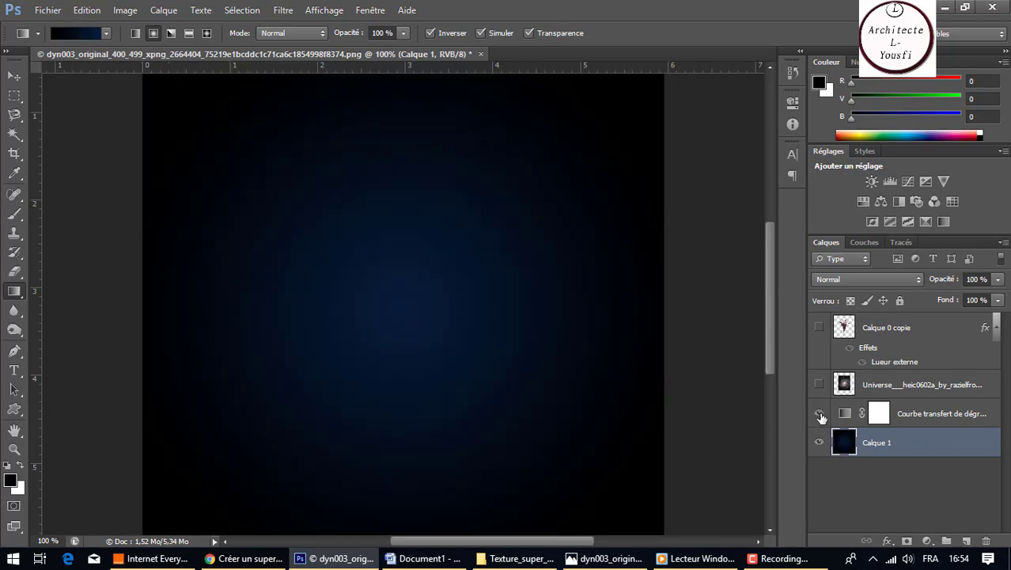
click(820, 385)
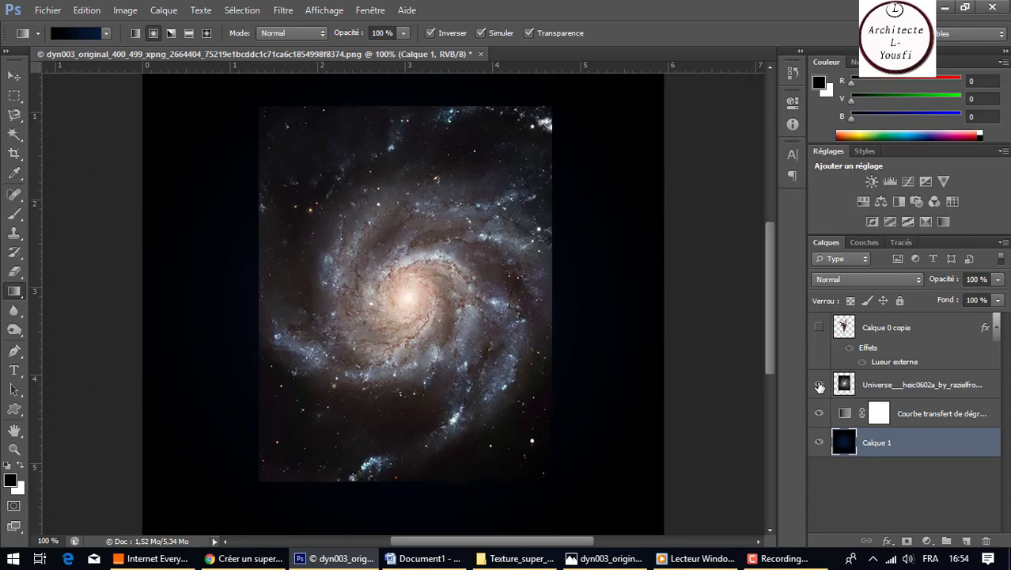
click(820, 328)
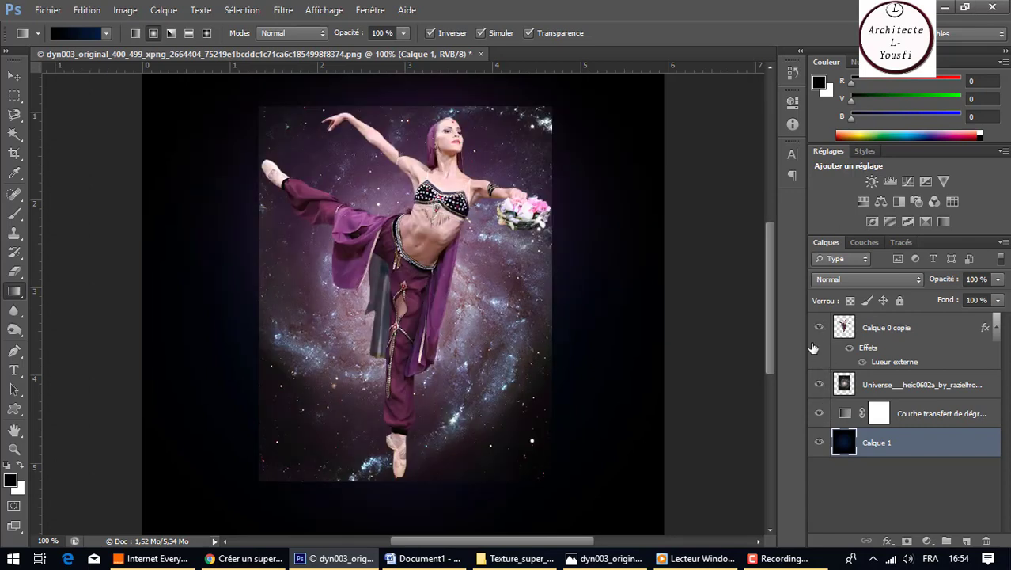
click(14, 76)
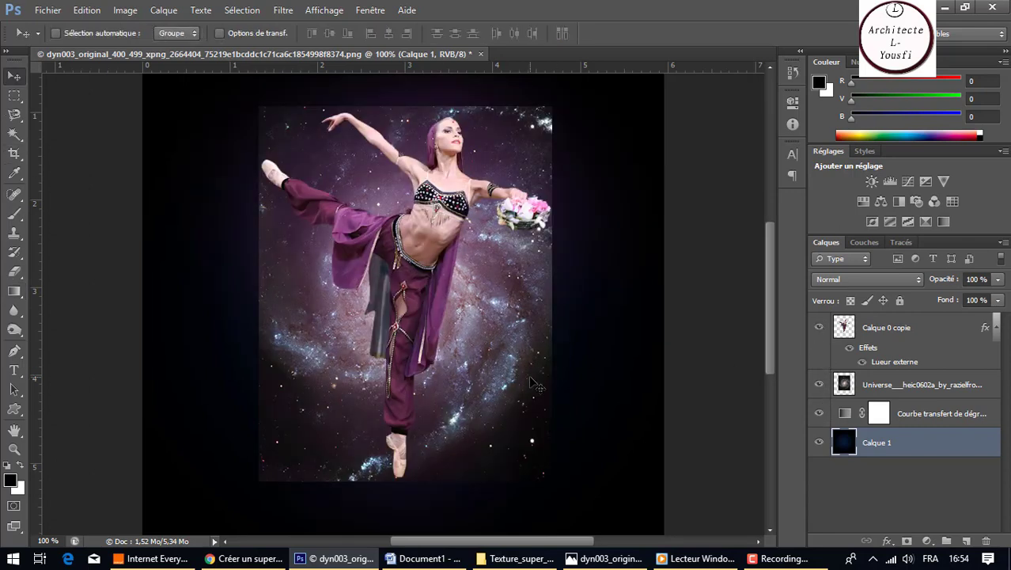
click(840, 388)
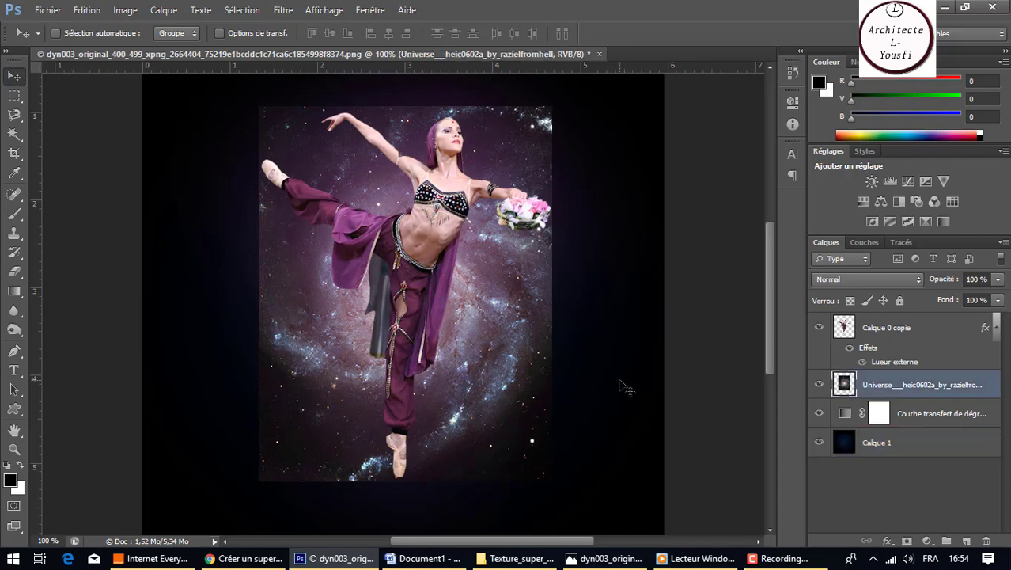
Step: Free-transform the galaxy layer to about 181% by 153% so it covers the canvas
key(ctrl+t)
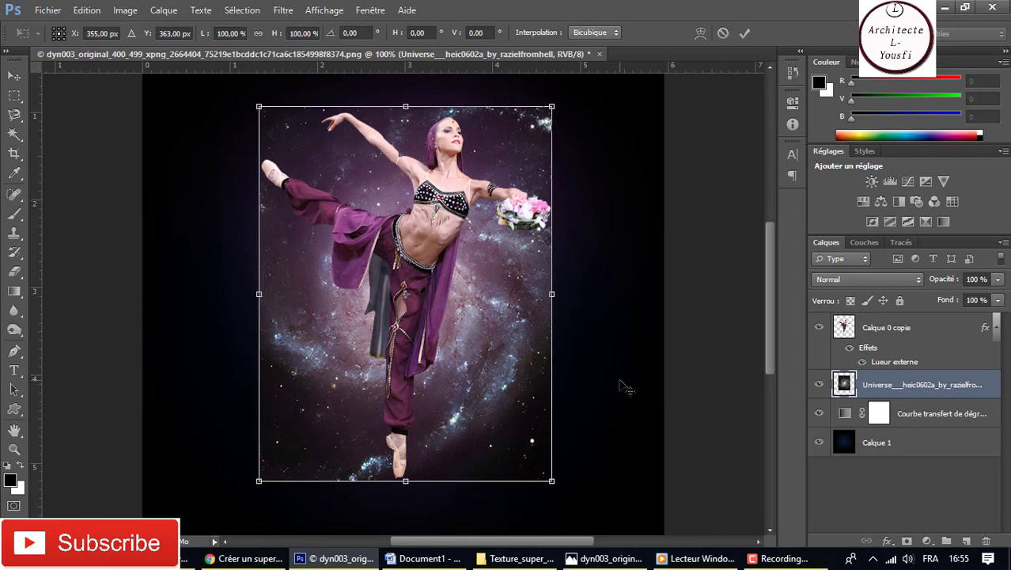
key(ctrl+minus)
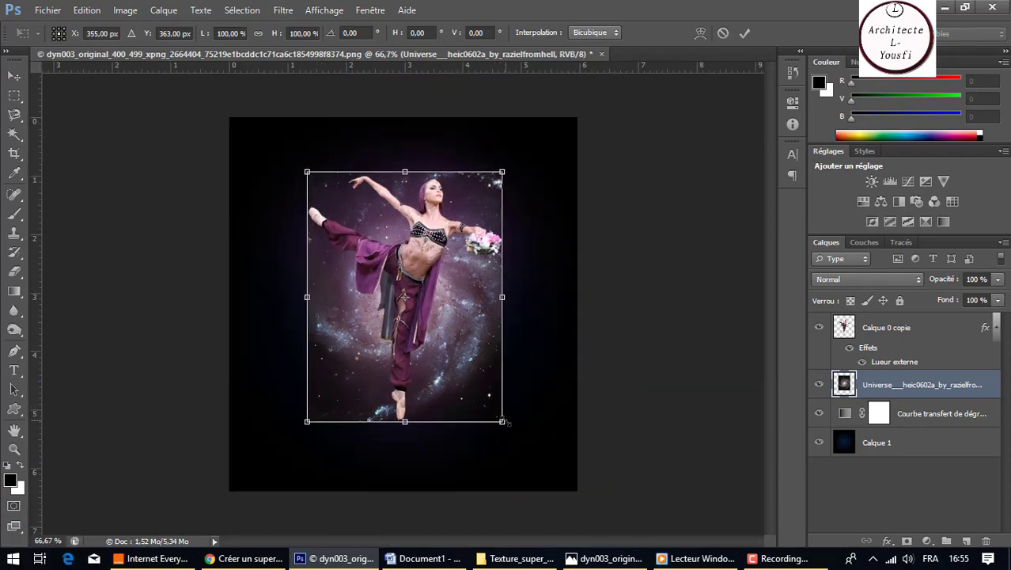
drag(503, 423, 582, 478)
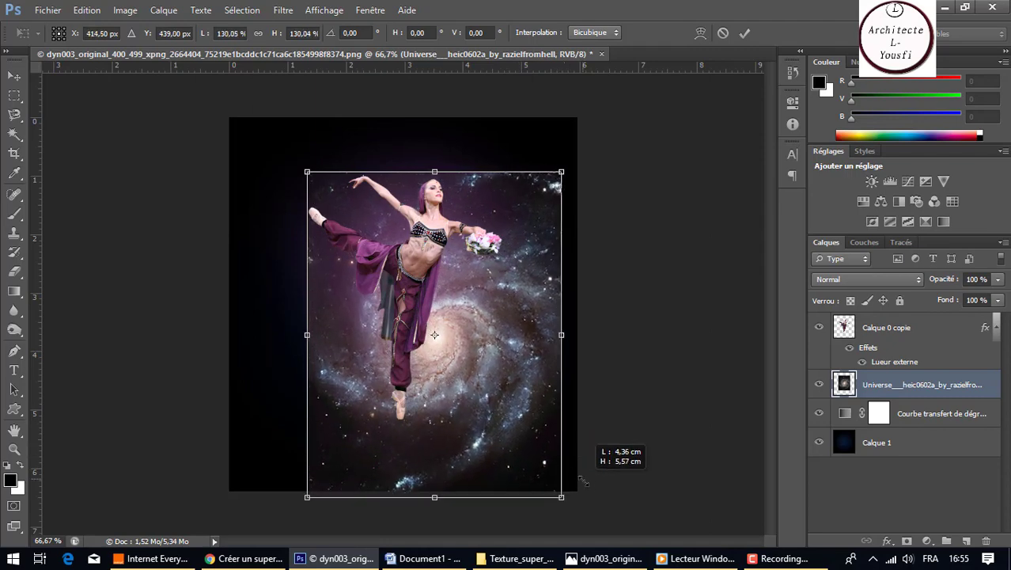
drag(307, 171, 245, 127)
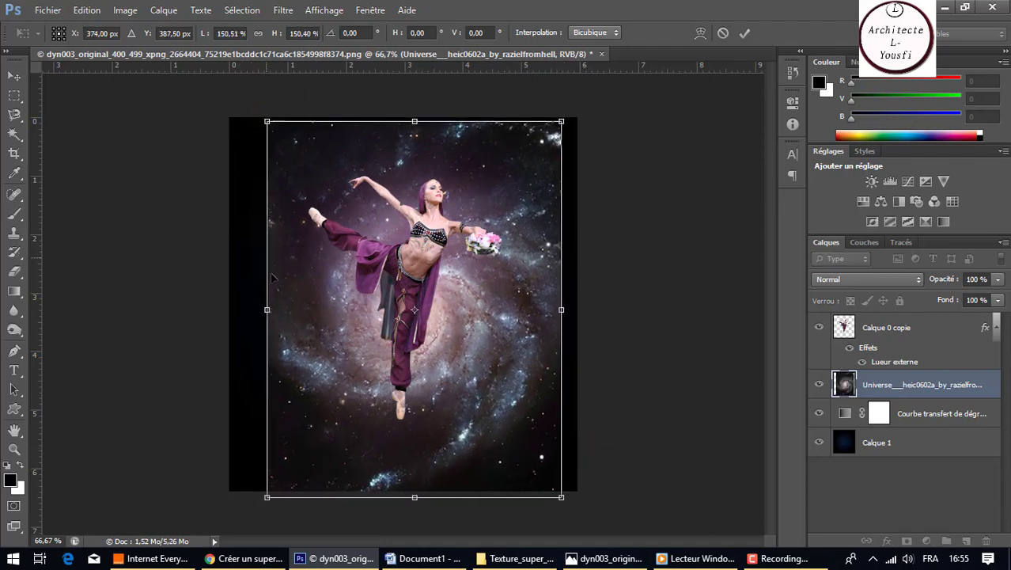
drag(267, 310, 230, 310)
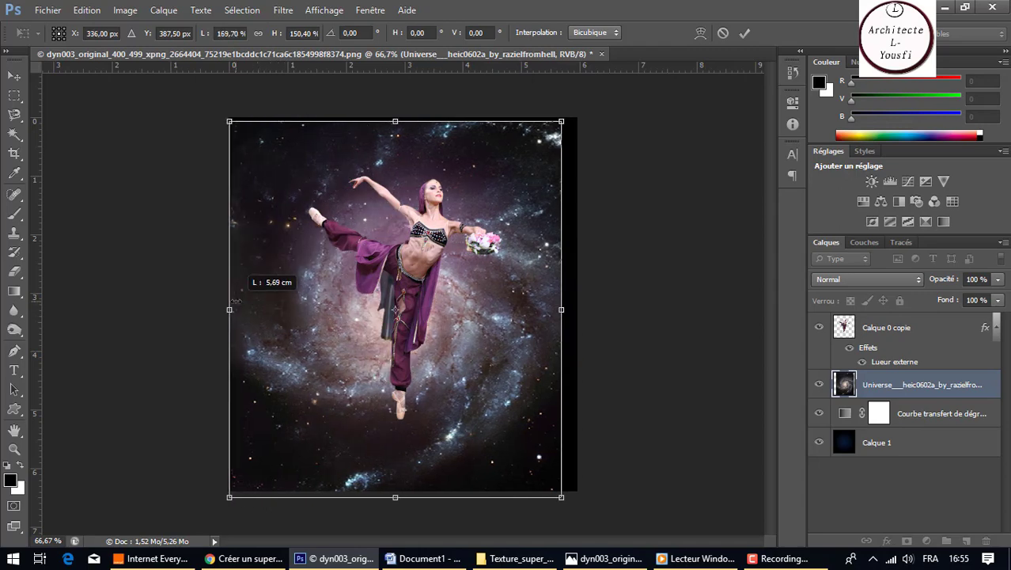
drag(229, 121, 222, 114)
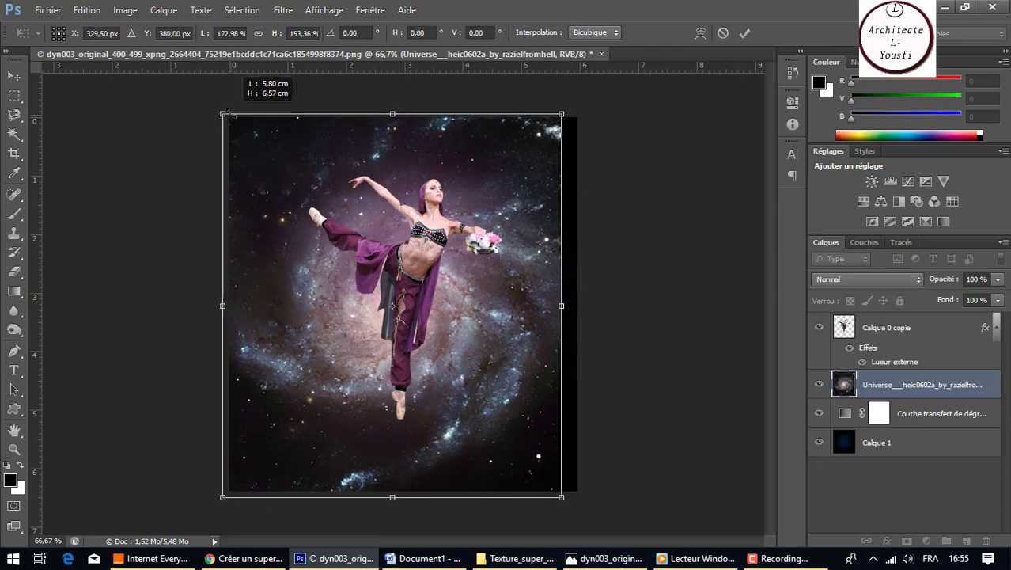
drag(561, 306, 577, 307)
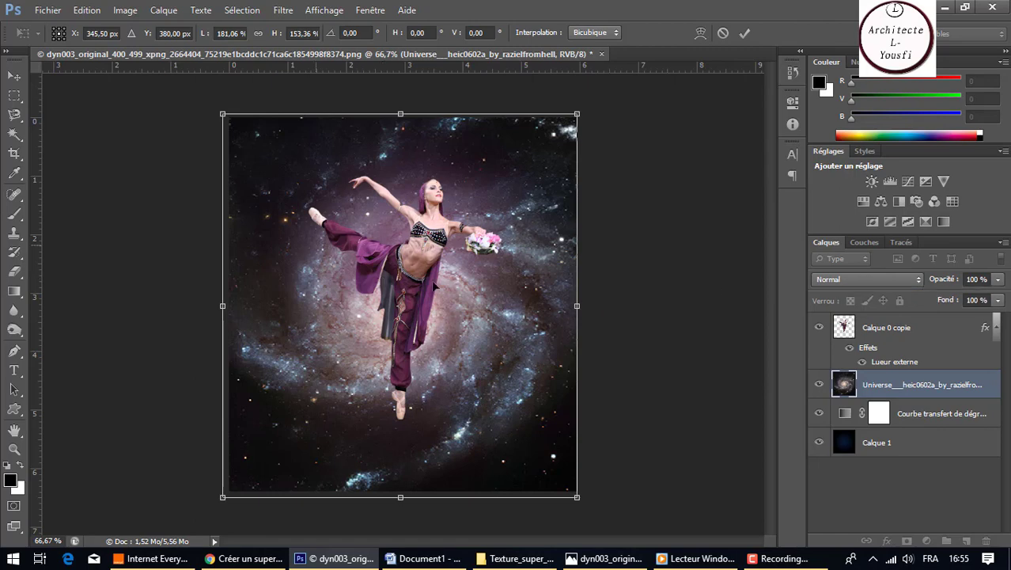
Step: Set the galaxy layer's blend mode to Densité couleur -, nudge it, and commit the transform
click(921, 278)
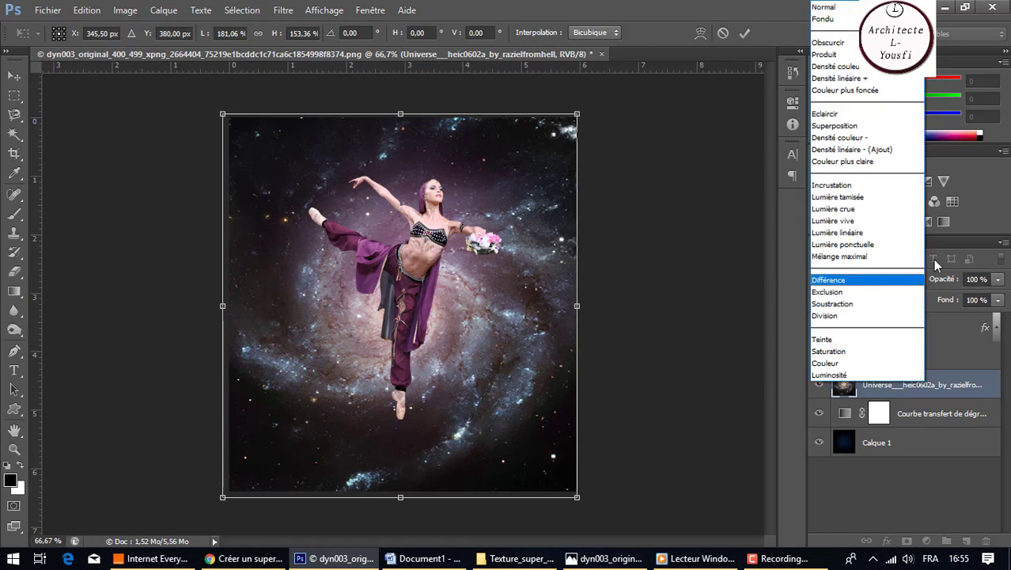
click(839, 137)
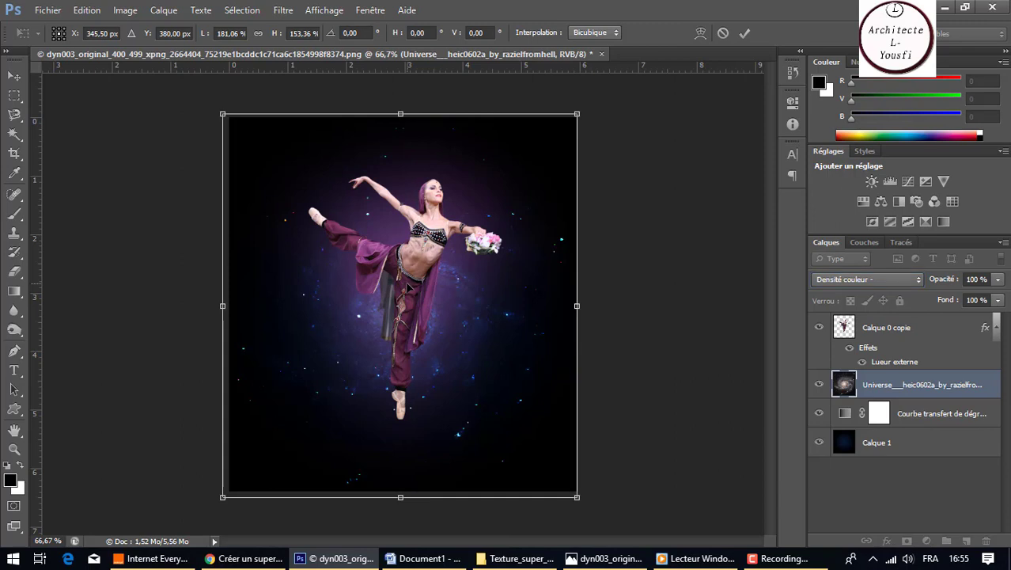
drag(410, 287, 411, 289)
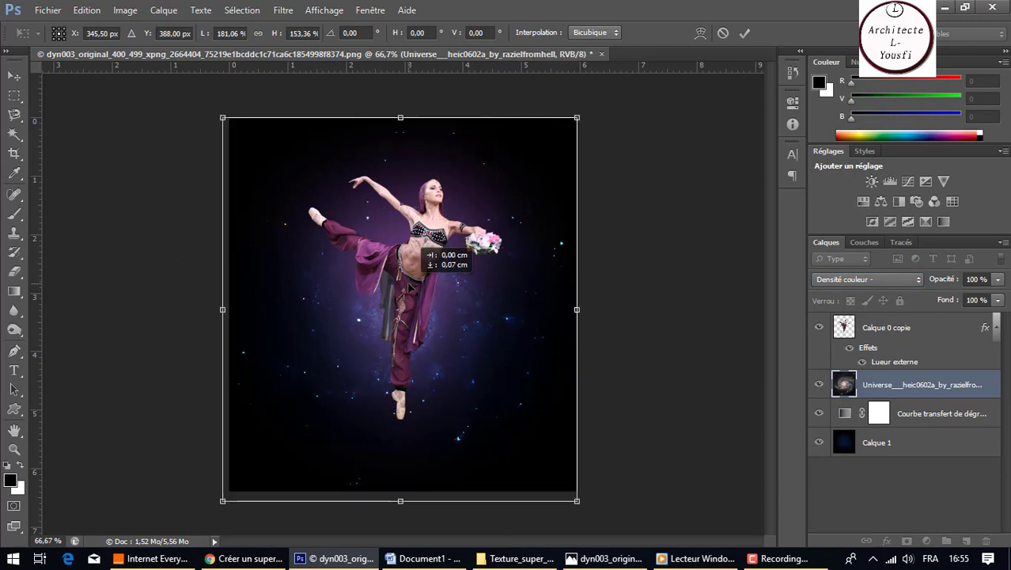
click(13, 77)
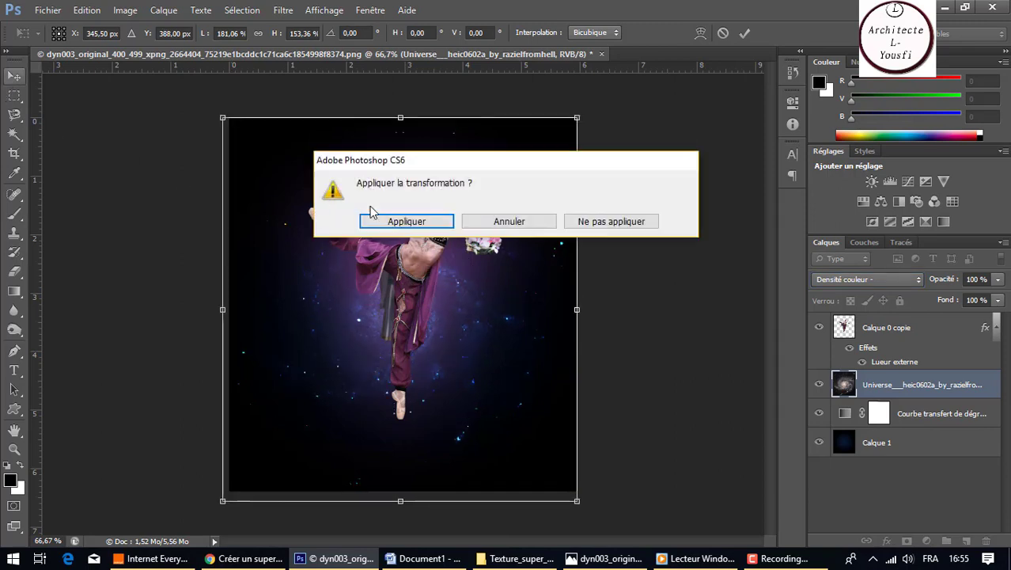
click(389, 220)
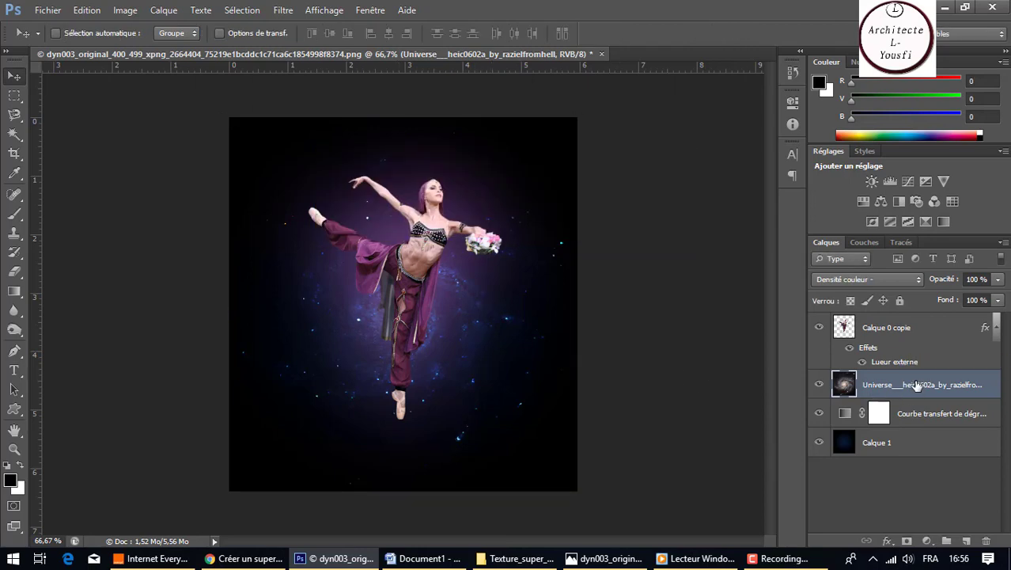
Step: Add new layers Calque 2 and Calque 3 and sample a purple from the image
double_click(966, 541)
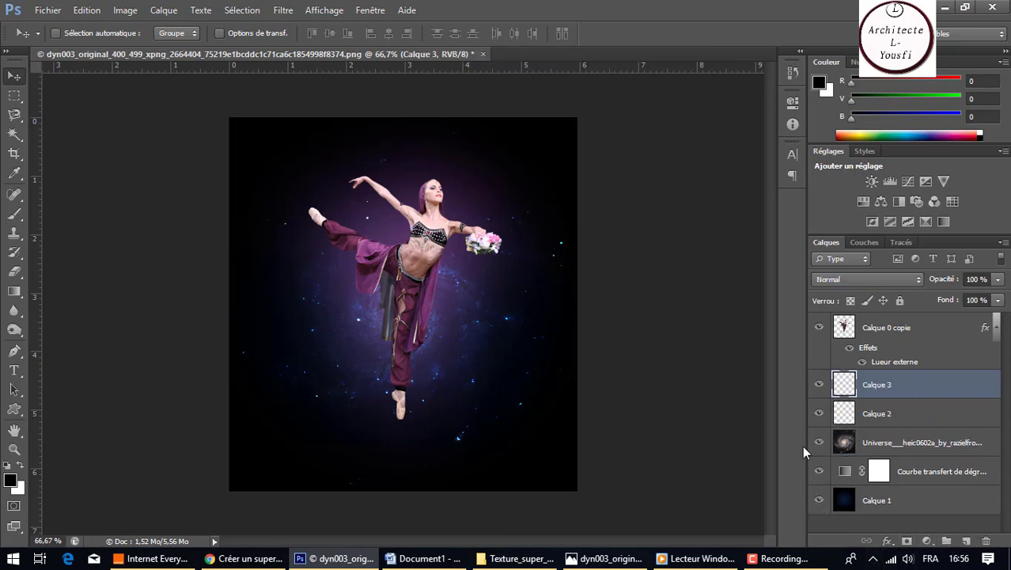
click(14, 292)
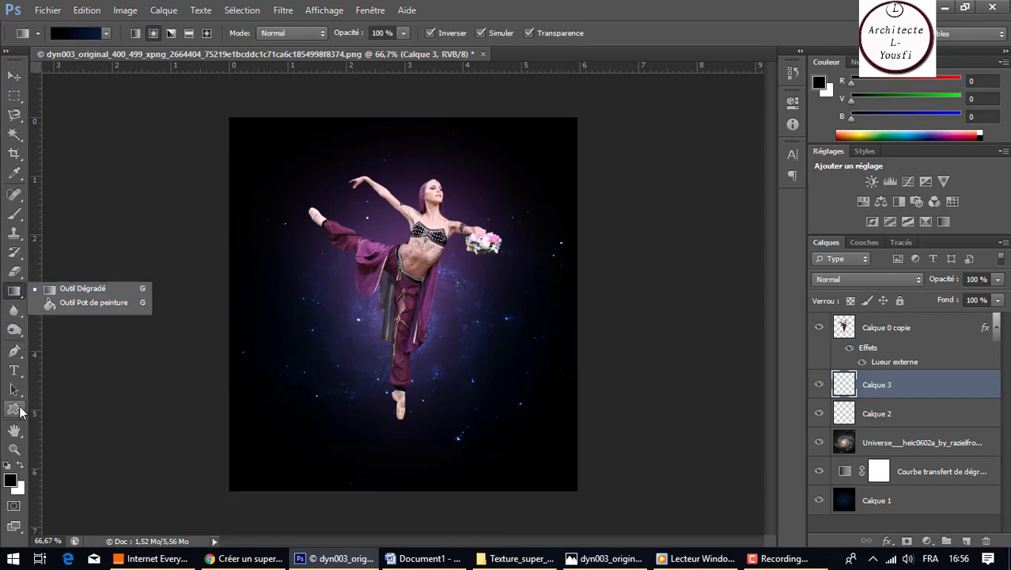
click(14, 408)
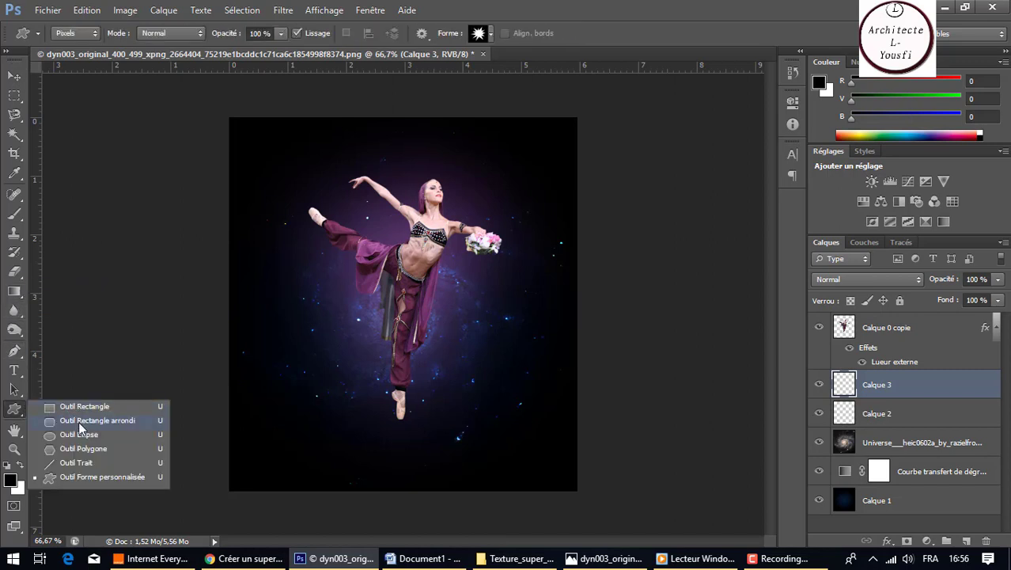
click(95, 435)
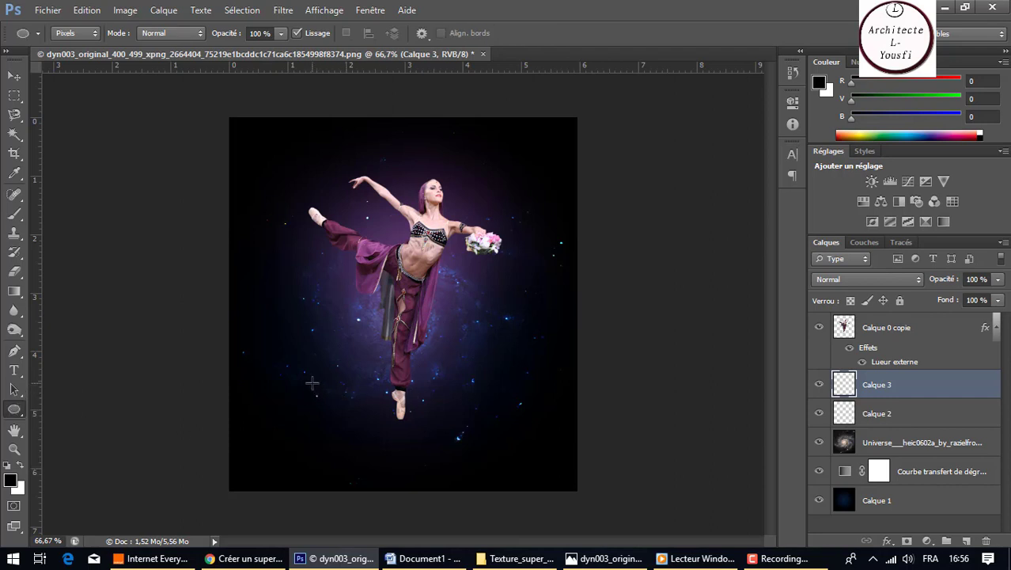
click(14, 173)
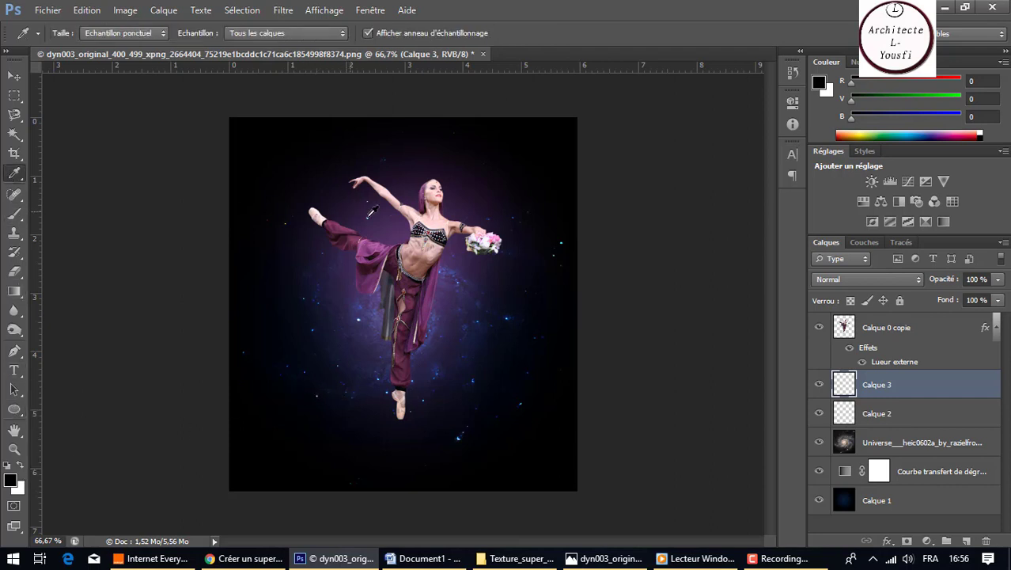
click(399, 235)
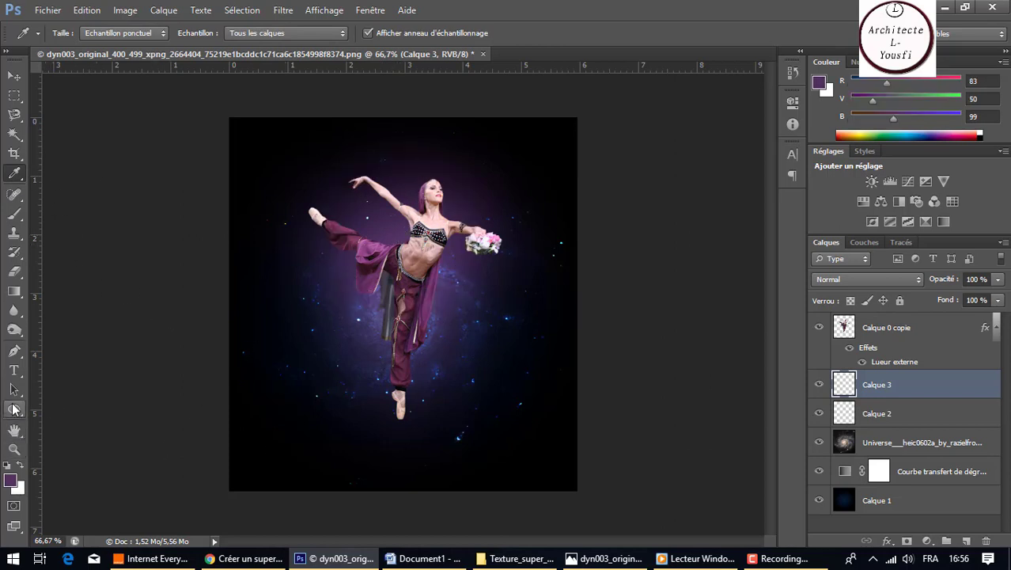
Step: Draw a flat purple ellipse beneath the dancer's feet, undoing the accidental extra circle
click(13, 409)
drag(343, 387, 470, 451)
click(470, 451)
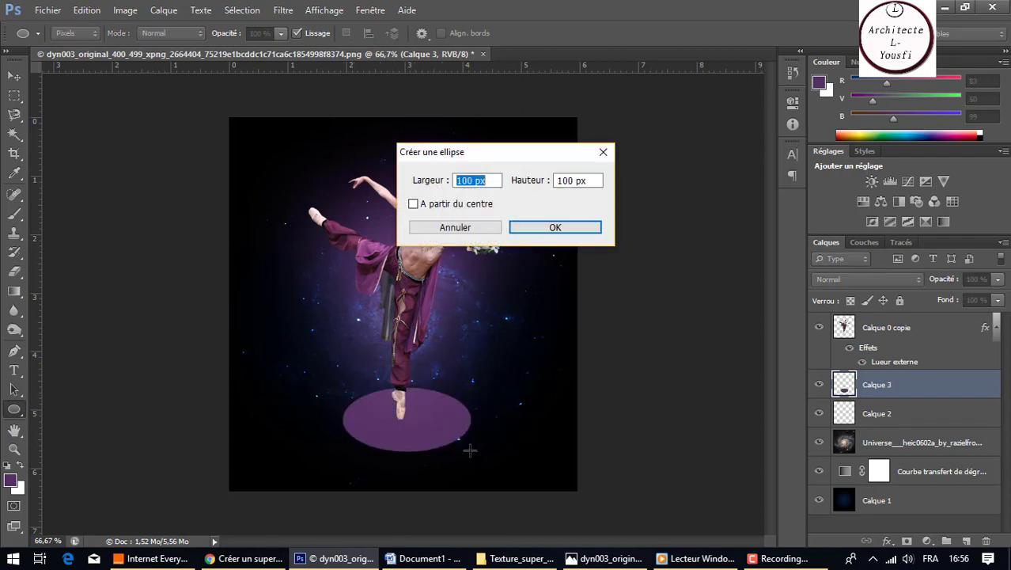
click(569, 228)
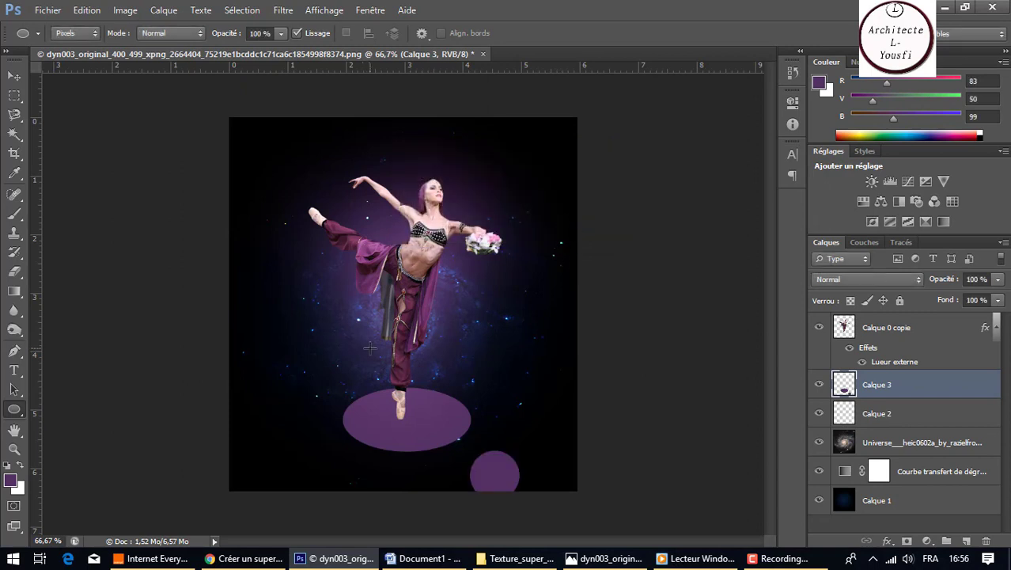
key(ctrl+z)
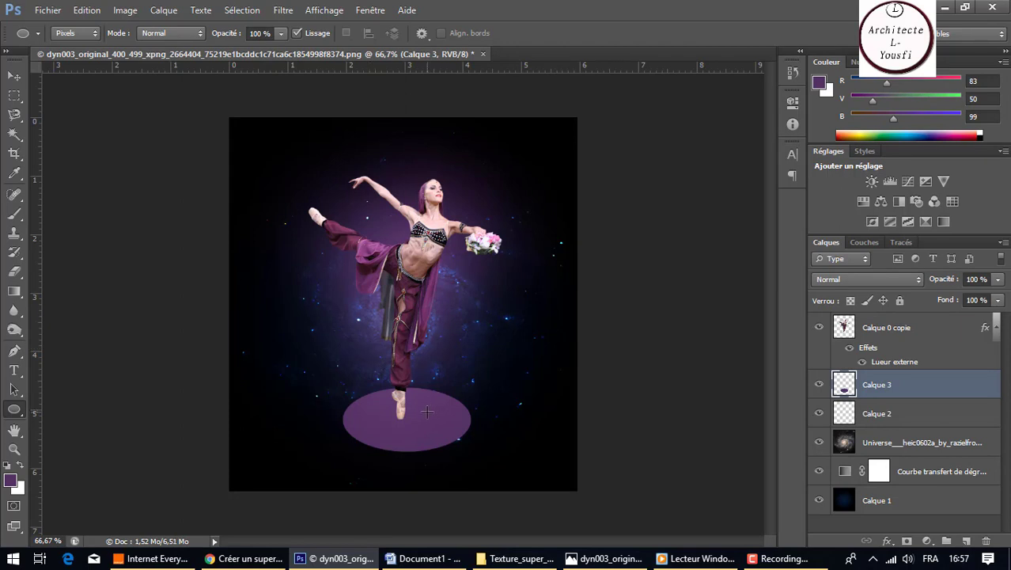
key(ctrl+t)
Step: Apply a perspective distortion flattening the purple ellipse into a wide floor-like oval
right_click(422, 409)
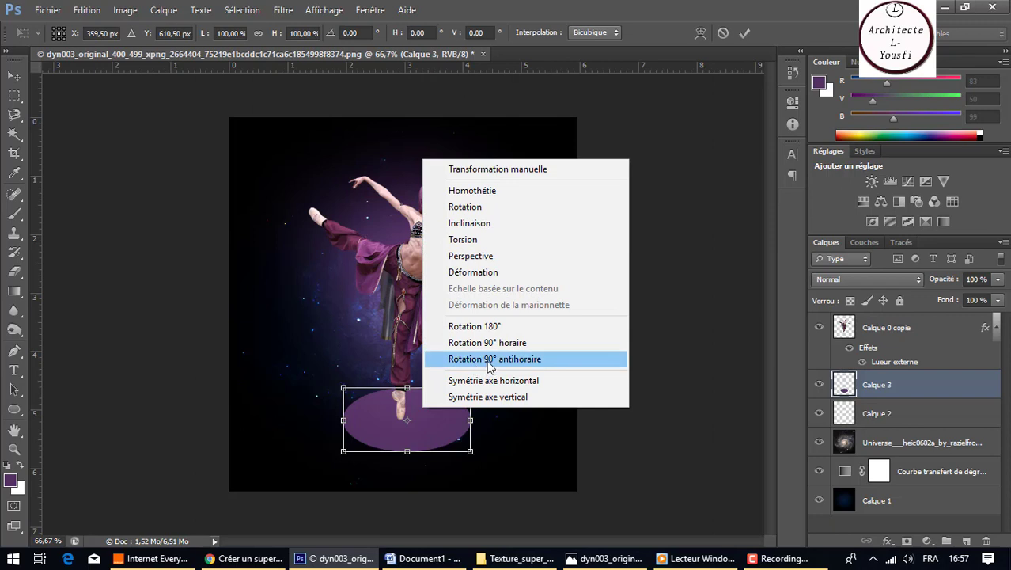
click(498, 257)
drag(407, 452, 473, 444)
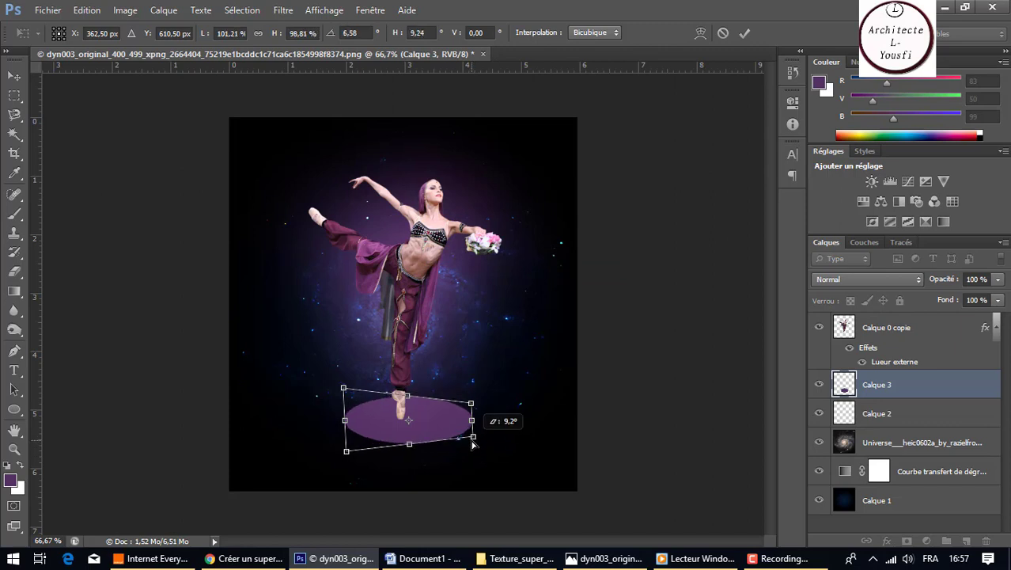
mouse_move(346, 451)
mouse_down()
mouse_move(333, 403)
mouse_move(311, 424)
mouse_move(320, 430)
mouse_up()
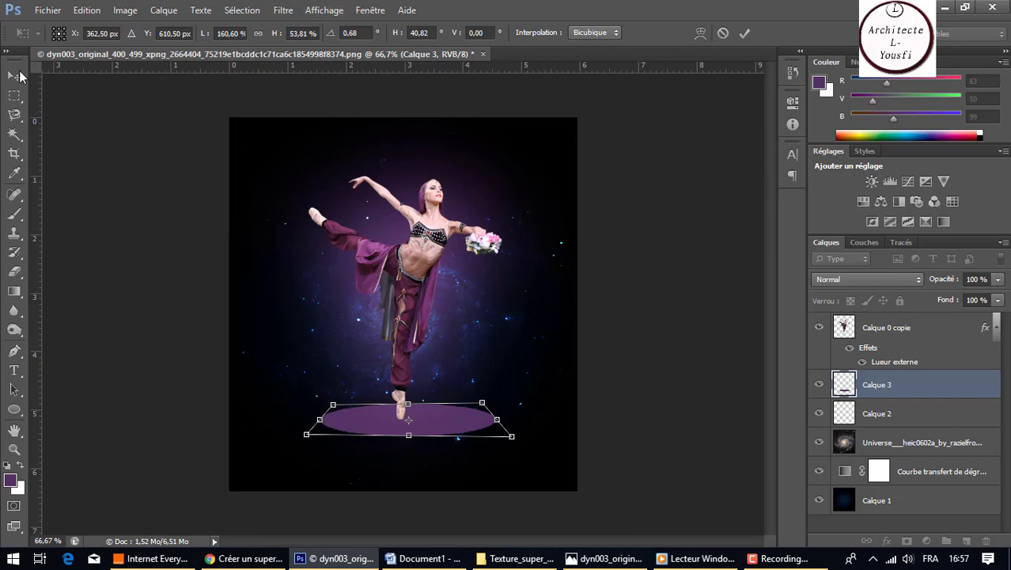
click(20, 74)
click(417, 229)
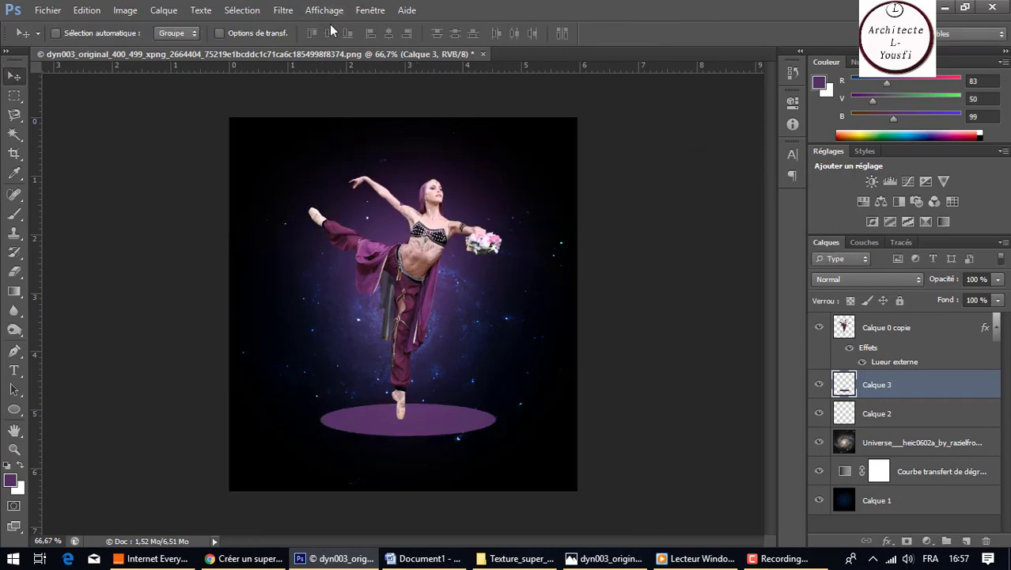
Step: Apply Flou gaussien with a 35-pixel radius to the purple oval
click(293, 12)
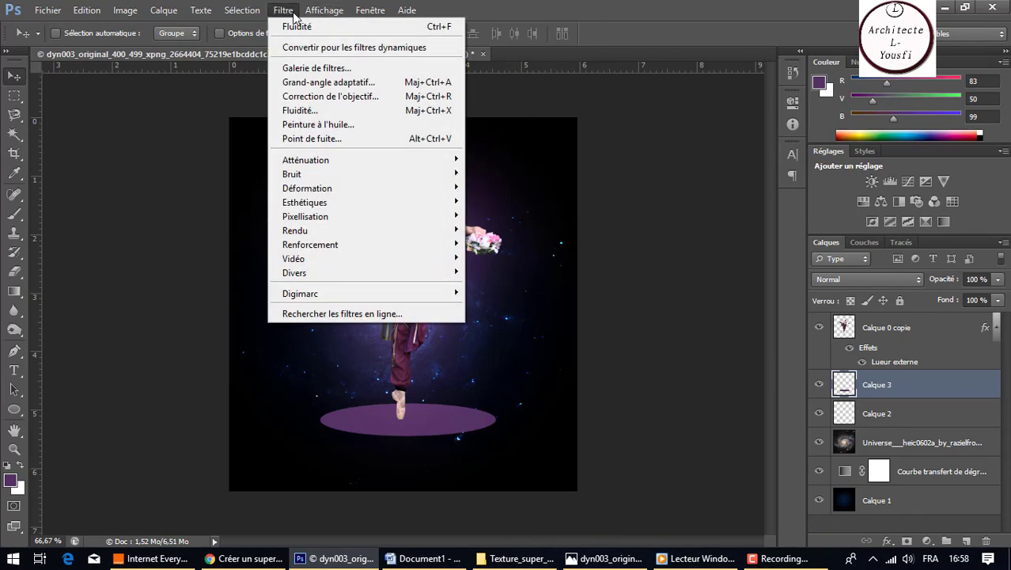
mouse_move(316, 160)
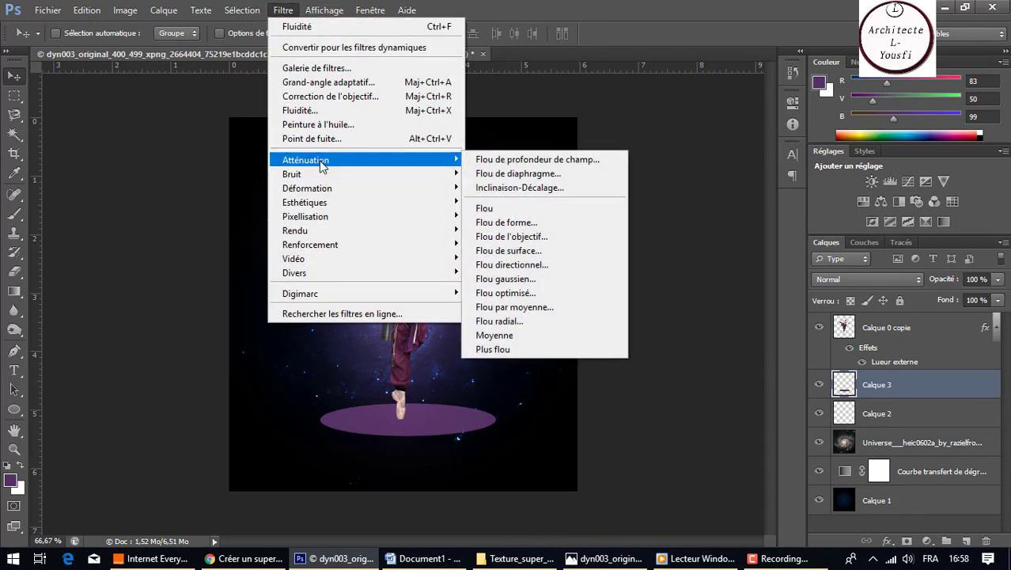
click(528, 284)
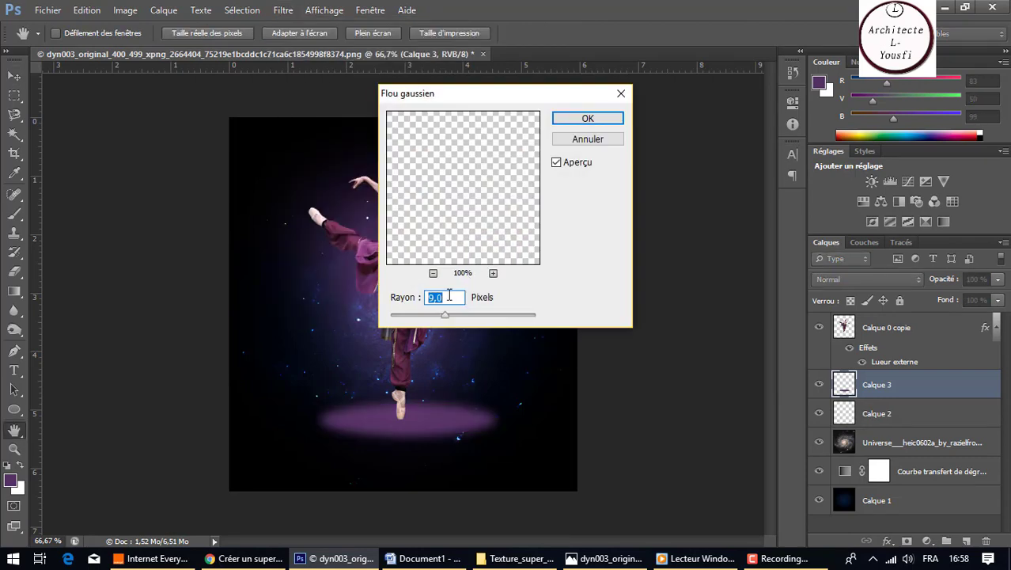
text(55)
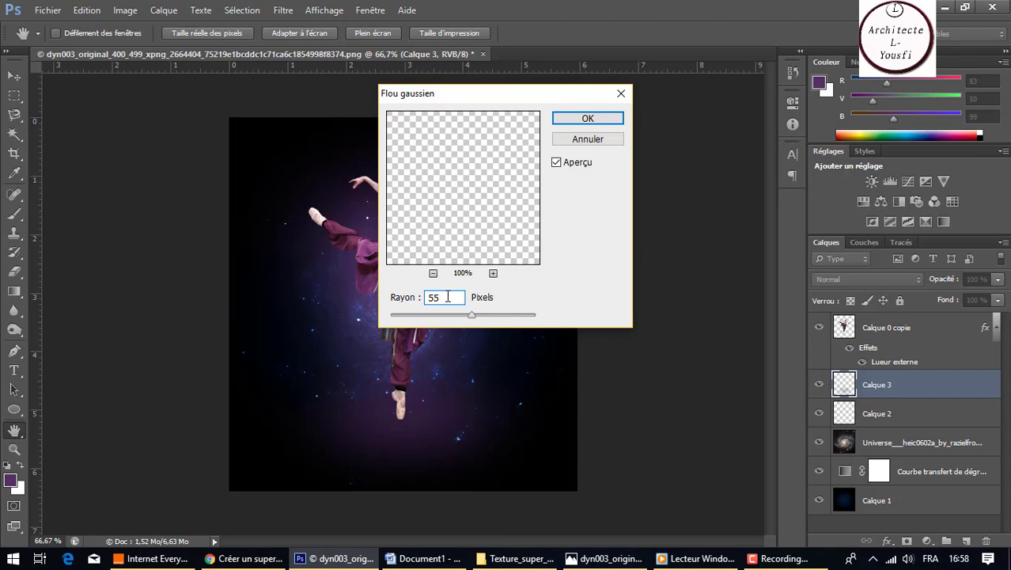
double_click(436, 297)
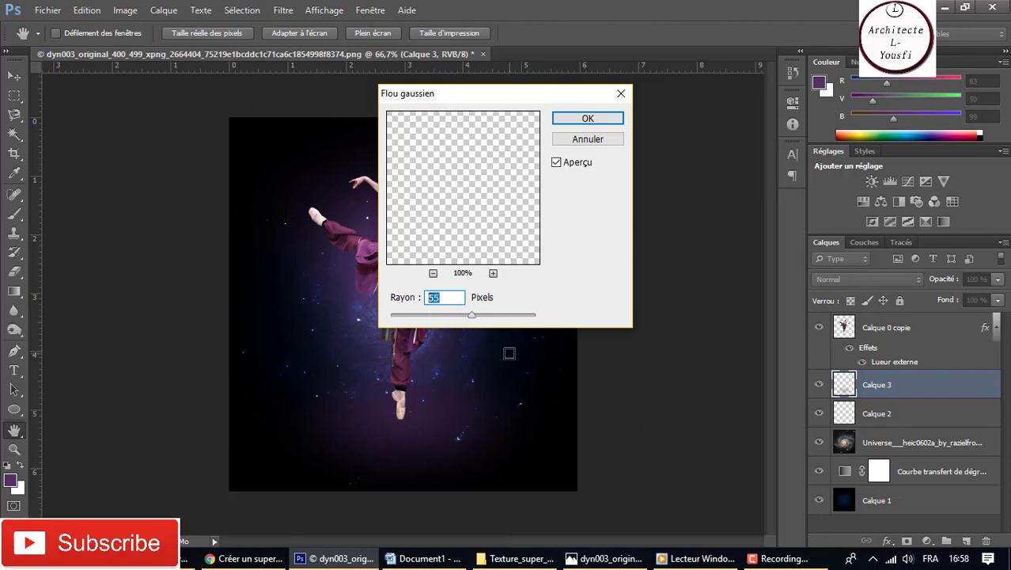
text(50)
key(BackSpace)
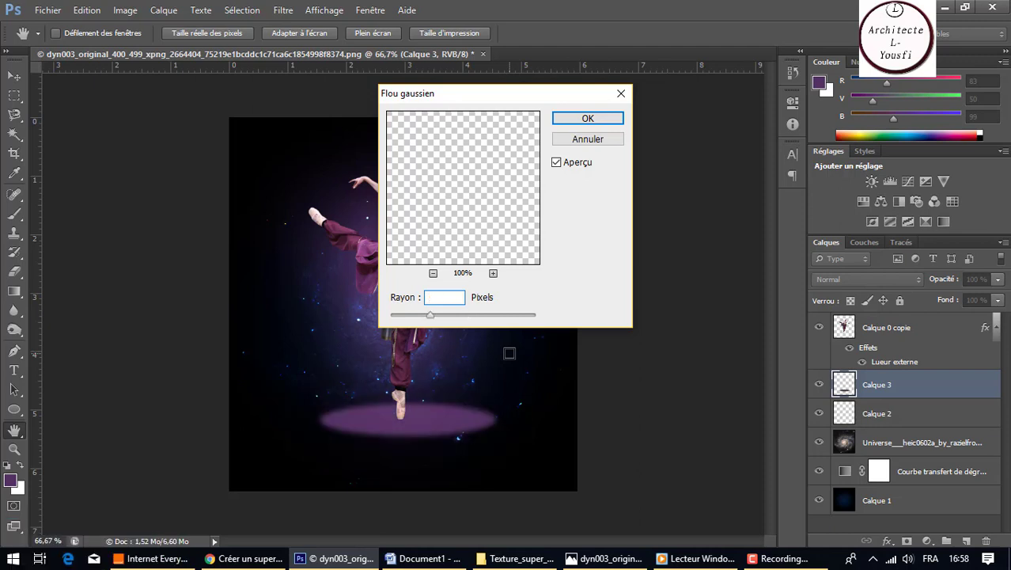
text(5)
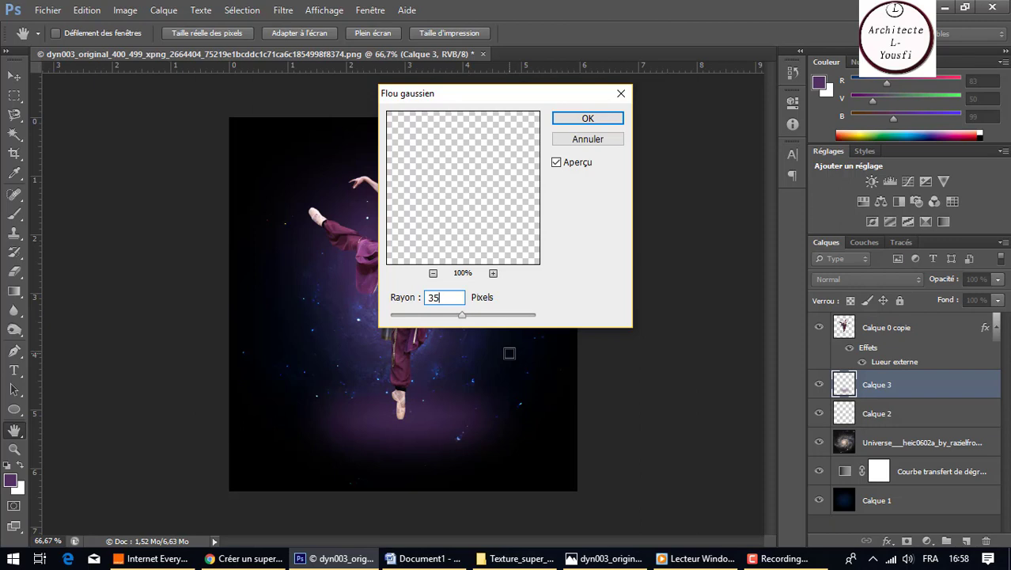
click(588, 118)
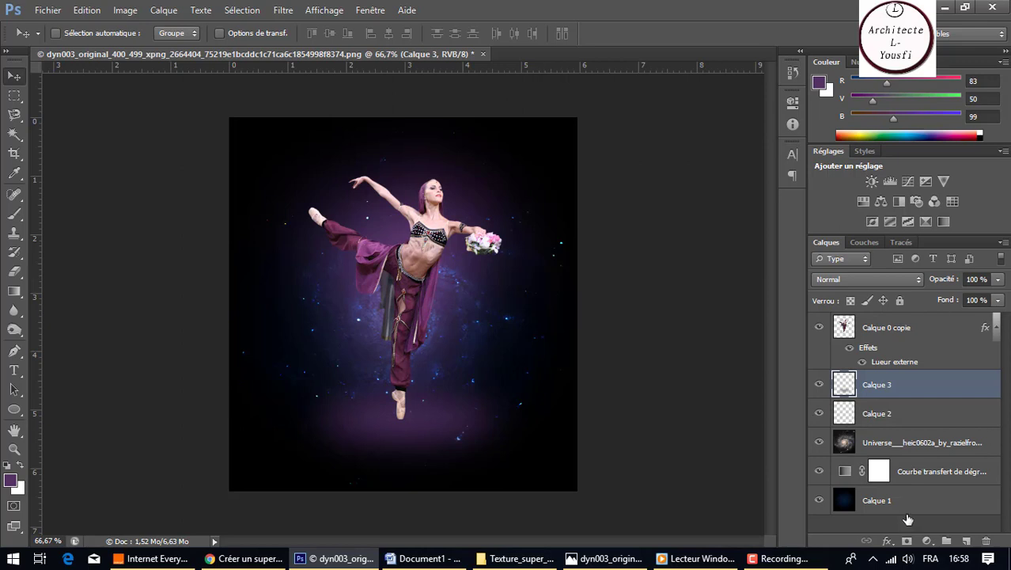
Step: Add a new empty layer, Calque 4, and choose the soft round brush
click(966, 541)
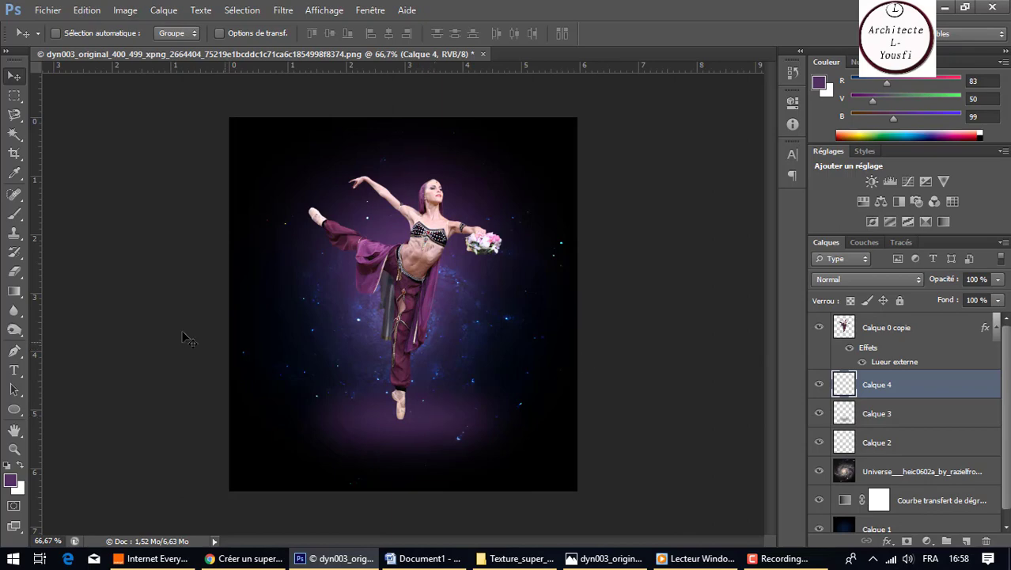
click(16, 217)
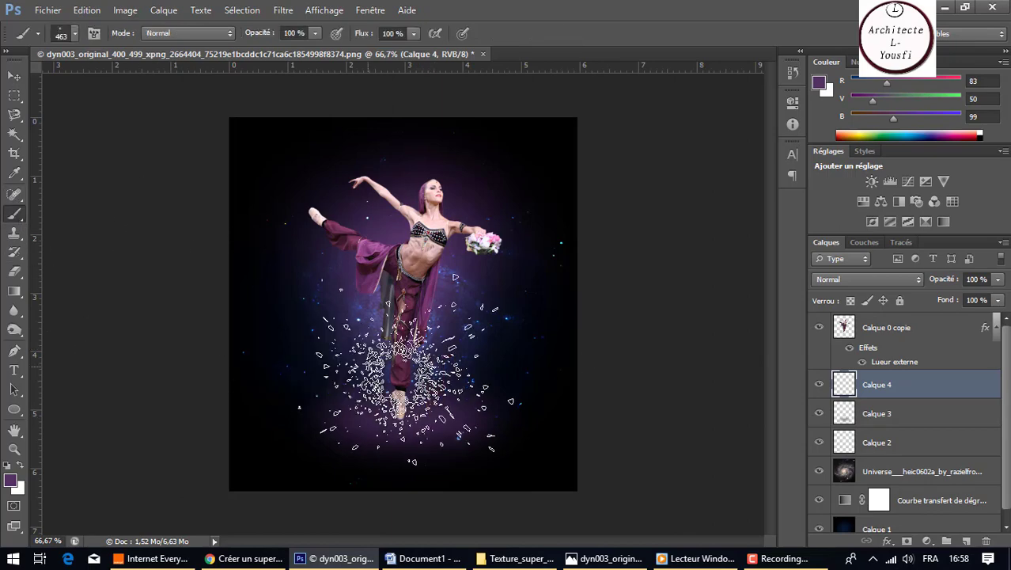
click(76, 33)
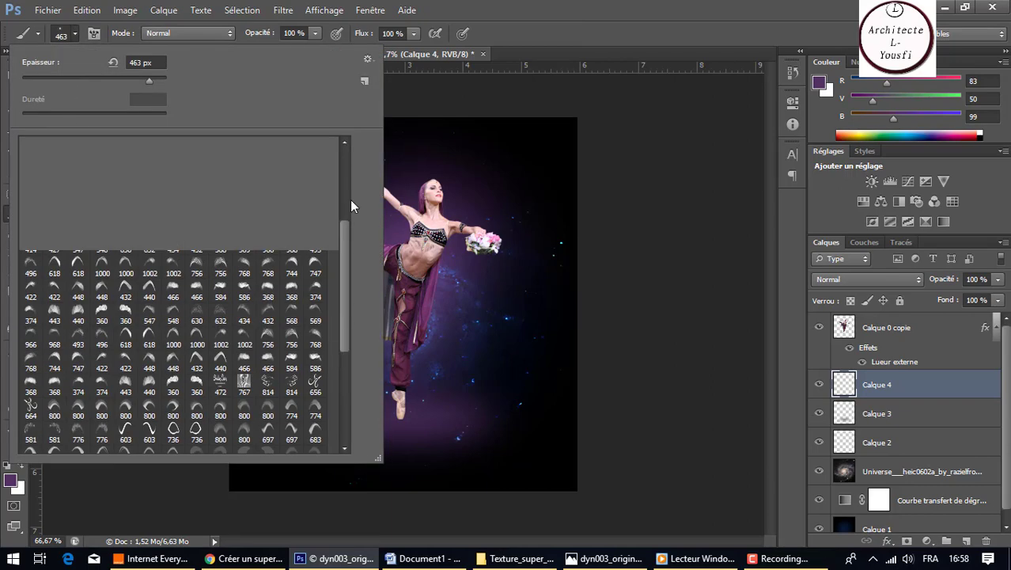
drag(344, 322, 343, 151)
click(30, 148)
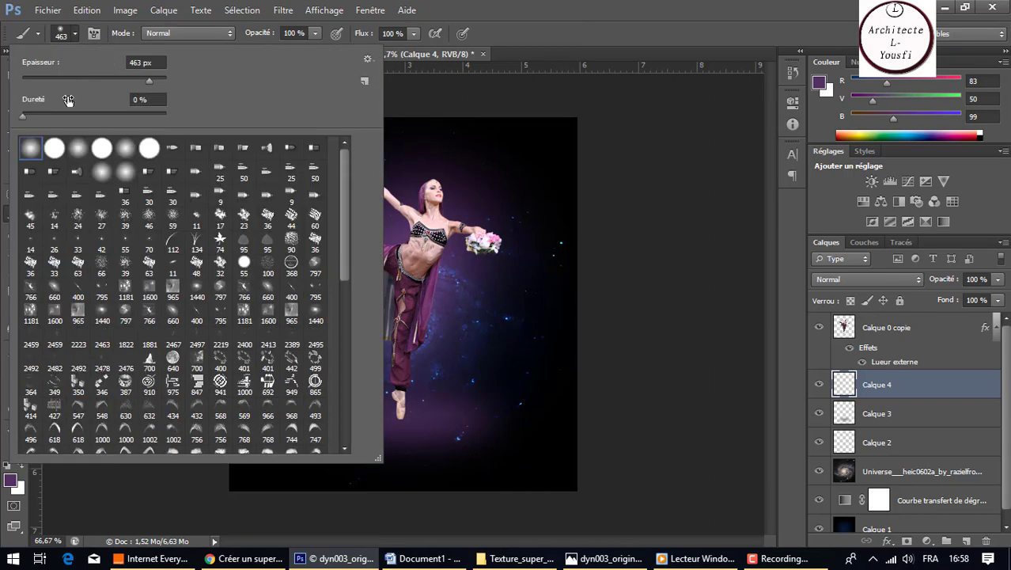
Step: Set the brush to 54% opacity, 0% hardness and a 73 px size
click(316, 34)
drag(316, 35, 281, 53)
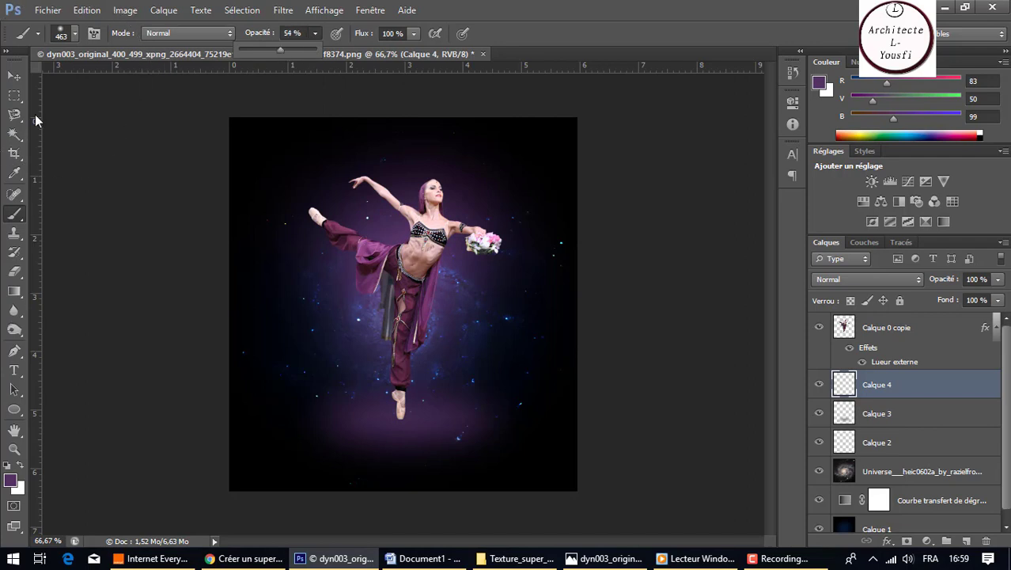
right_click(165, 315)
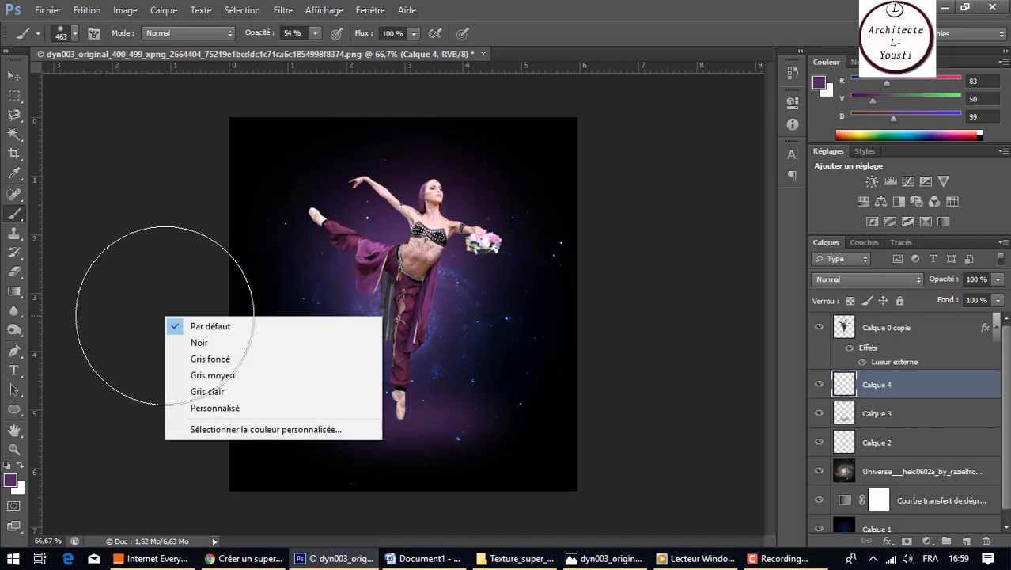
click(237, 228)
right_click(237, 228)
text(73)
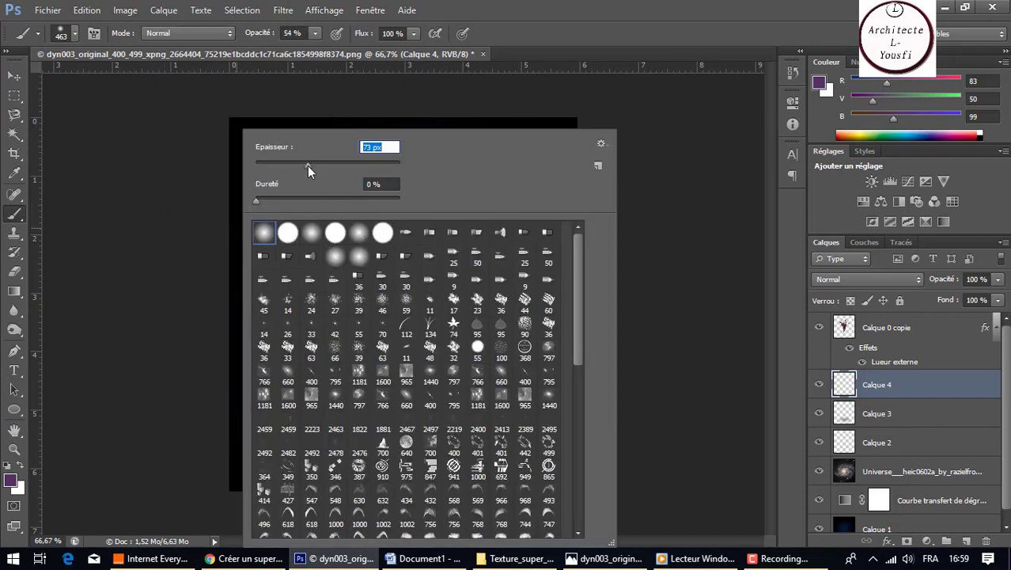
key(Return)
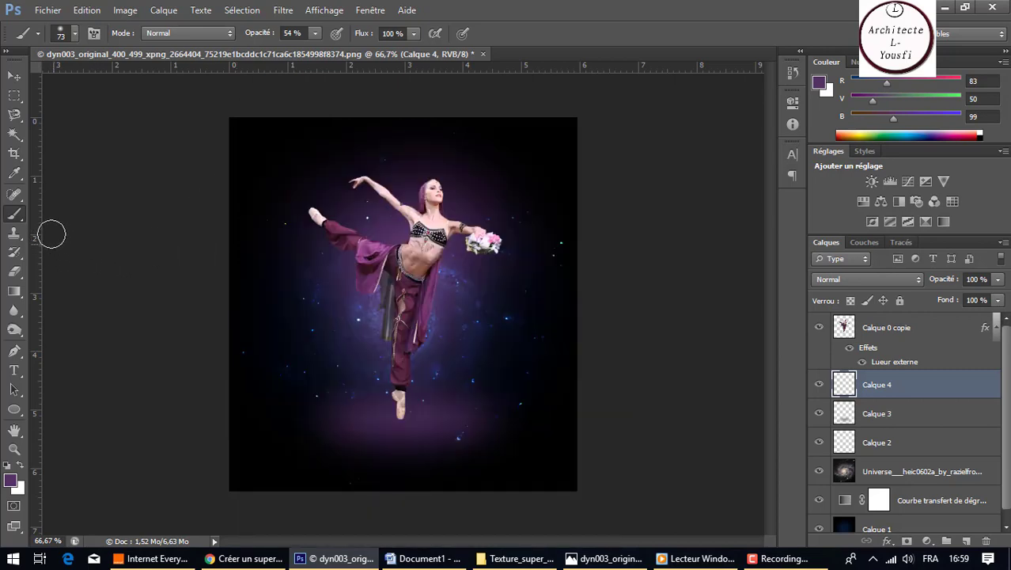
click(14, 173)
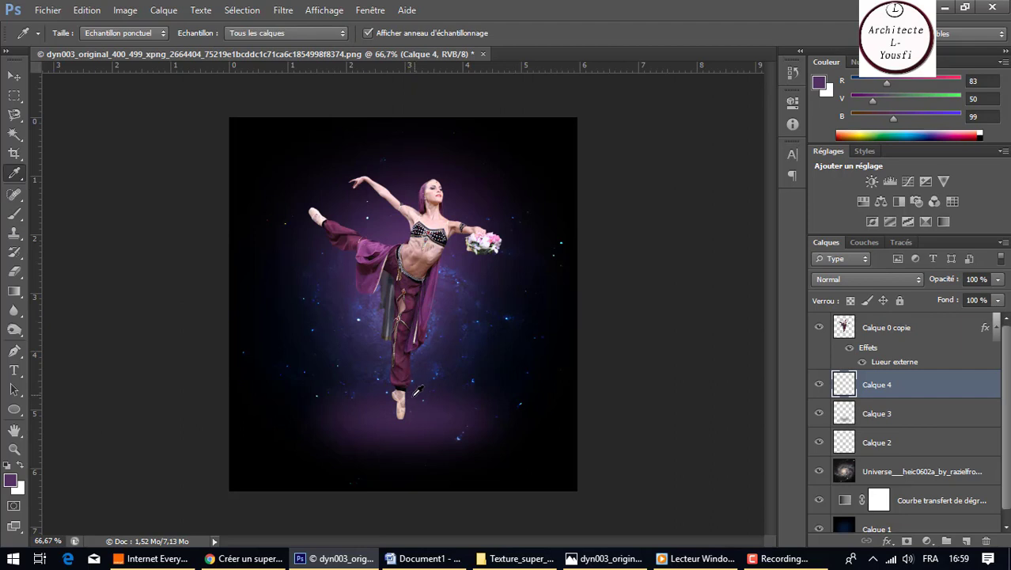
Step: Sample a near-black colour from the background and zoom in to 200% on the dancer
click(412, 396)
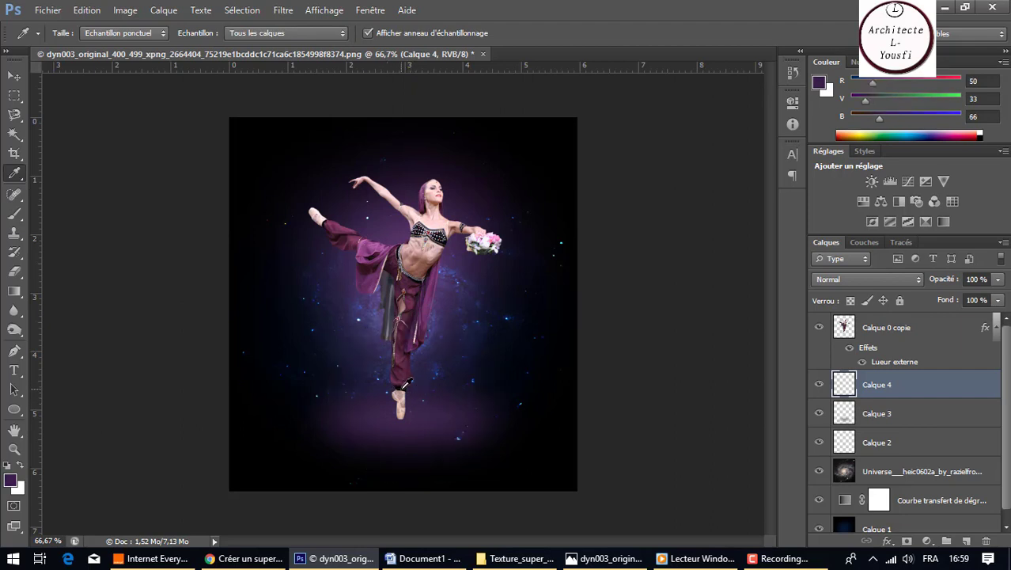
click(402, 388)
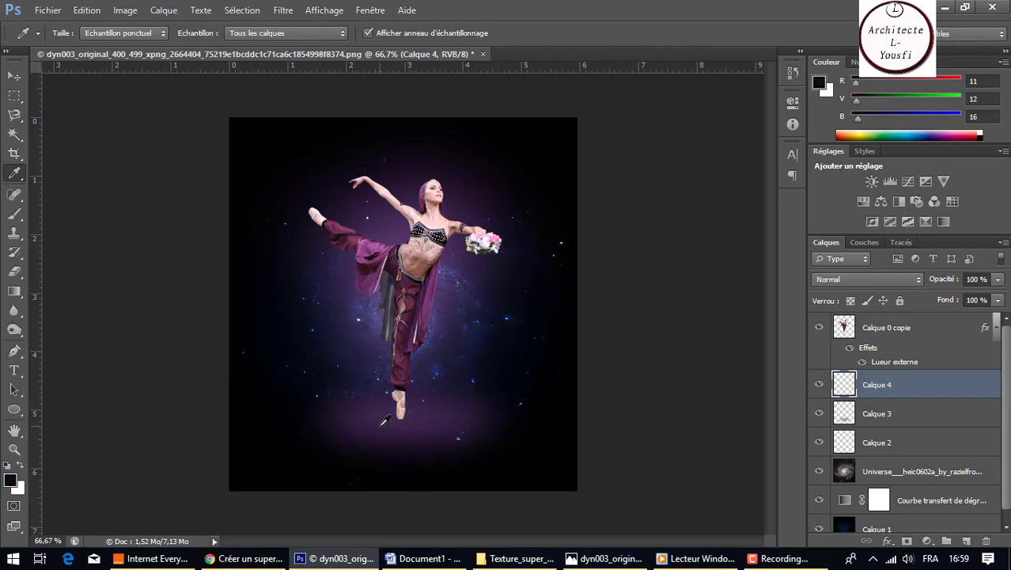
key(ctrl+plus)
key(ctrl+plus)
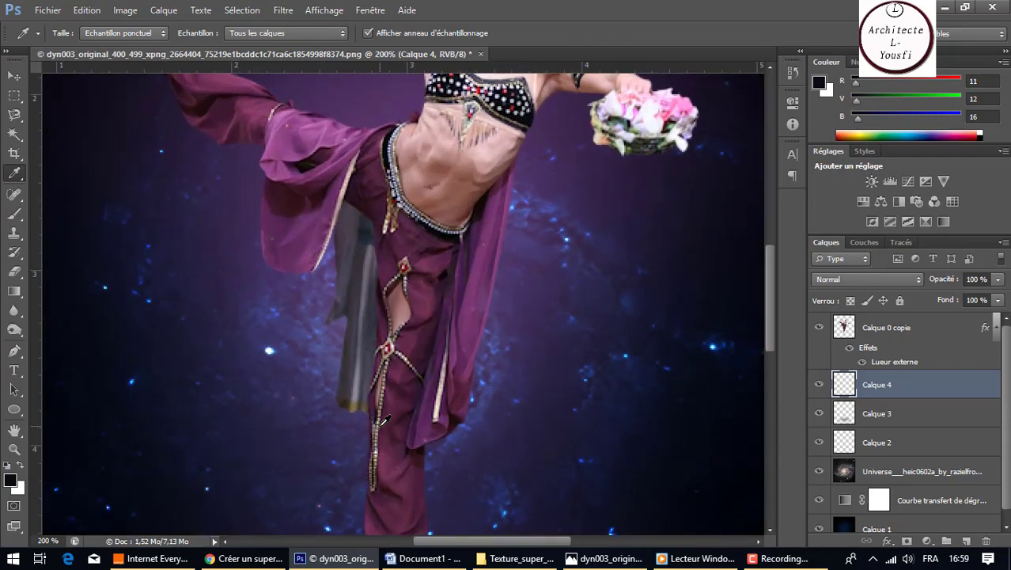
scroll(383, 421, down, 3)
scroll(364, 427, down, 2)
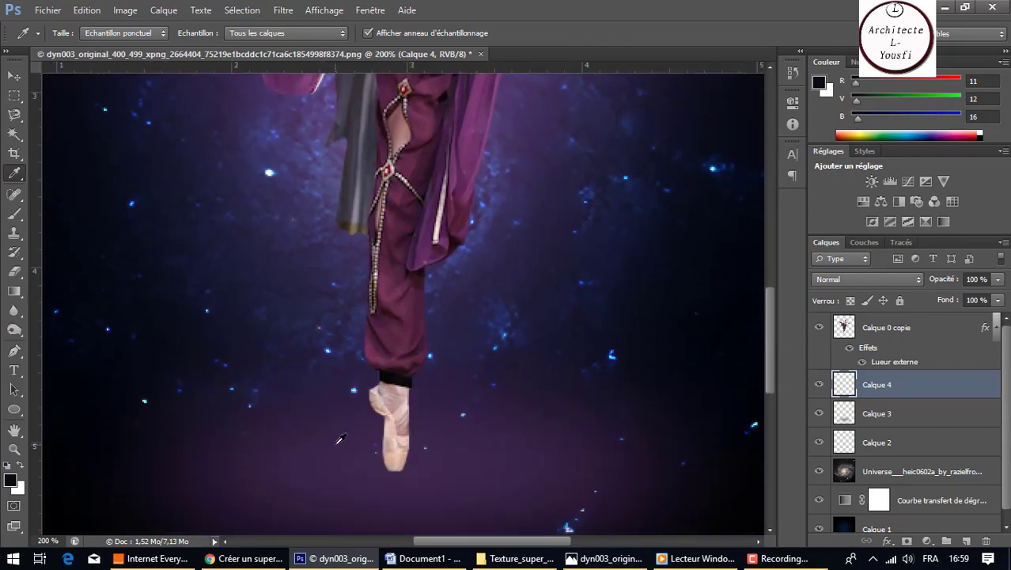
Step: Paint a dark shadow under the ballet shoe with a 48 px brush and lower the layer opacity to 81%
click(15, 213)
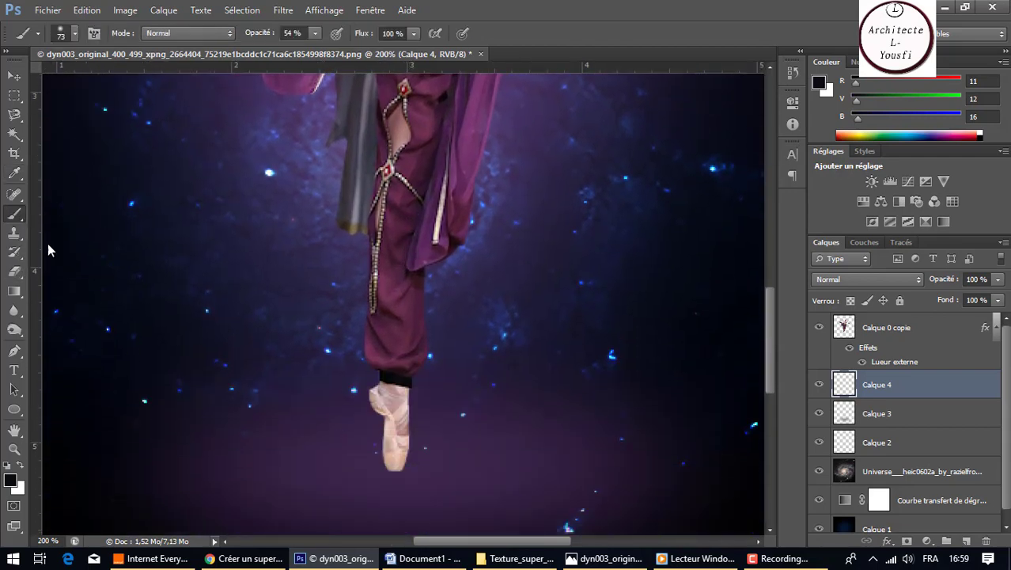
right_click(333, 460)
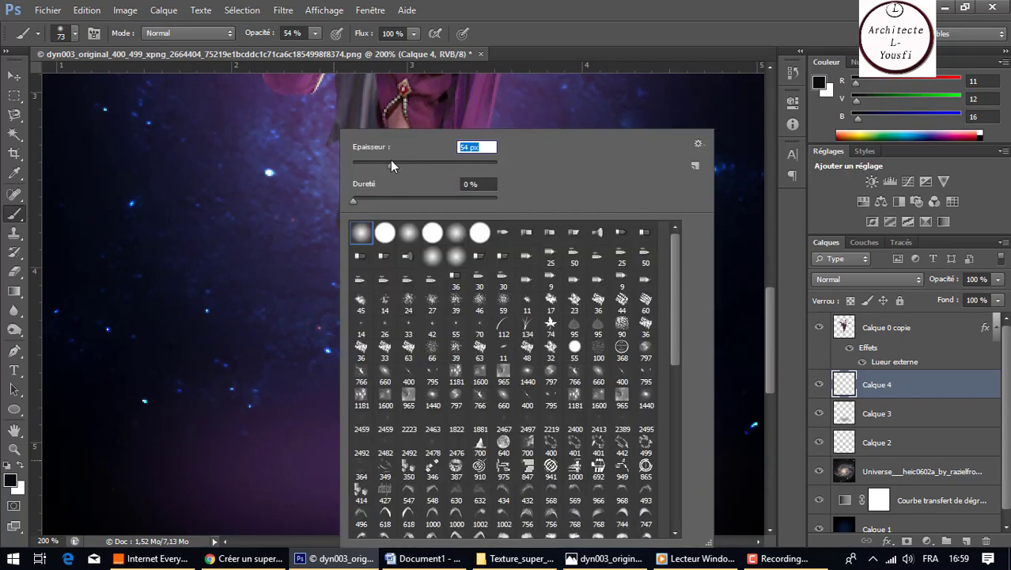
click(309, 435)
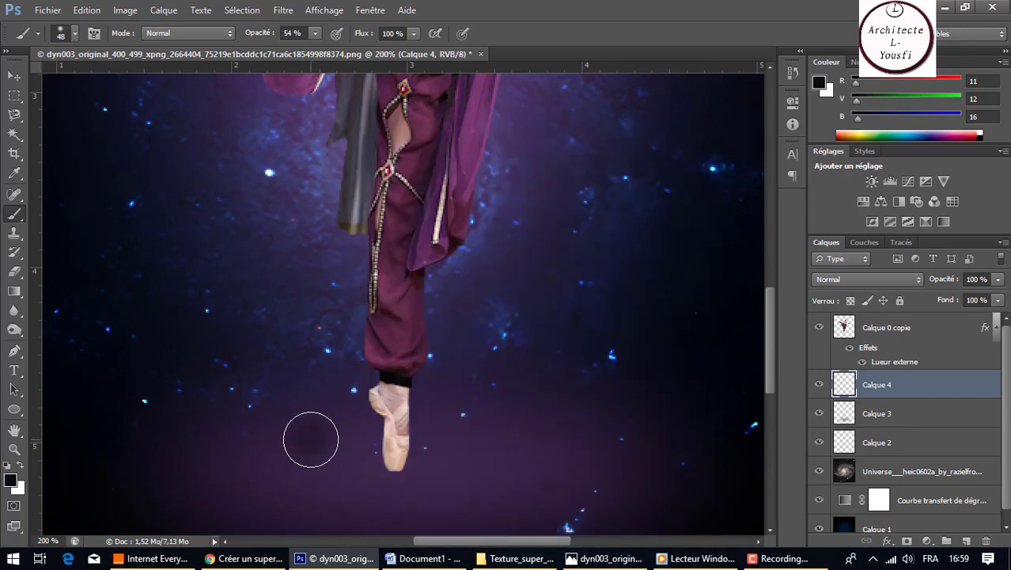
mouse_move(351, 455)
mouse_down()
mouse_move(402, 484)
mouse_move(406, 470)
mouse_move(517, 463)
mouse_up()
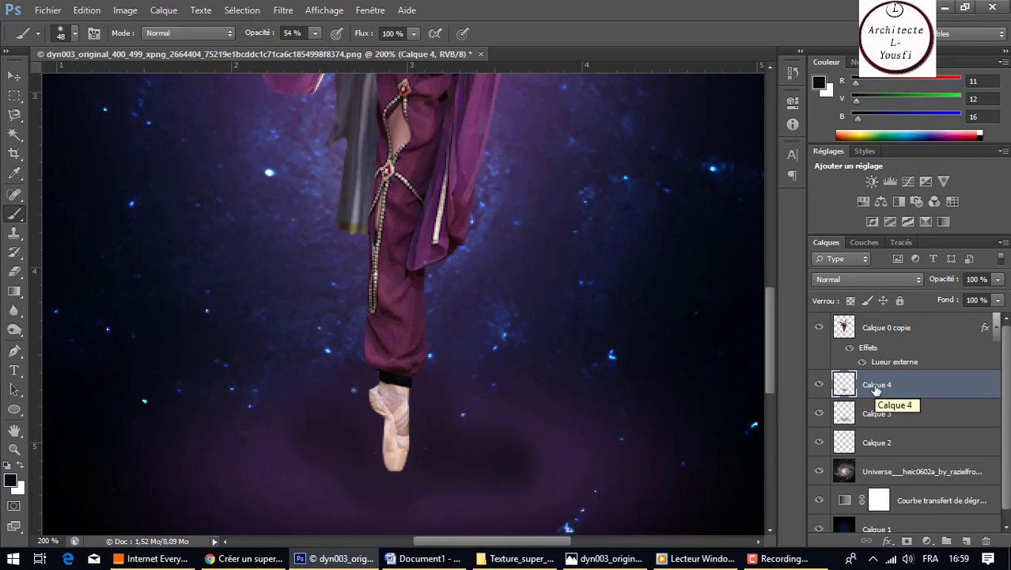
key(ctrl+z)
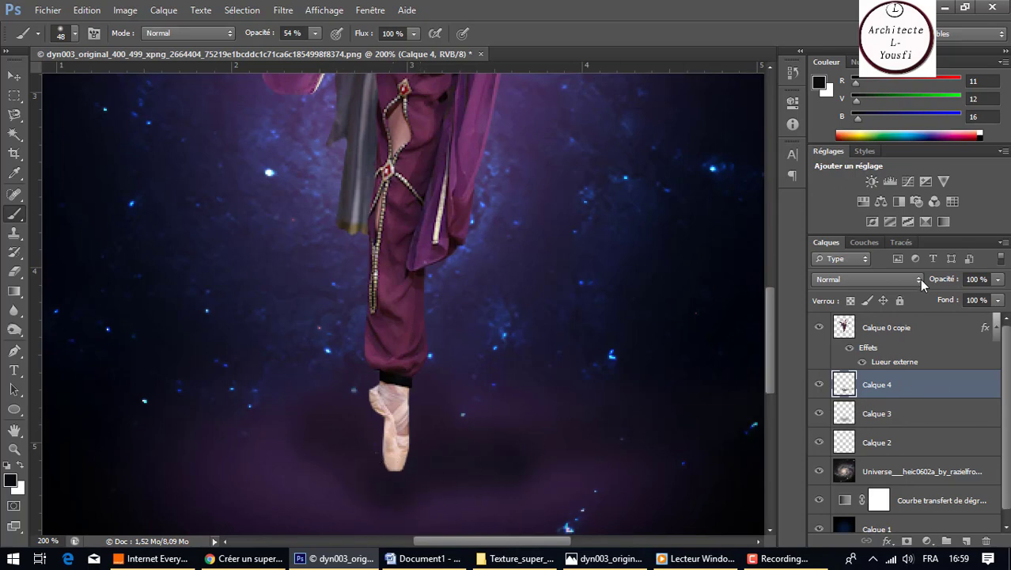
click(998, 279)
drag(999, 295, 986, 305)
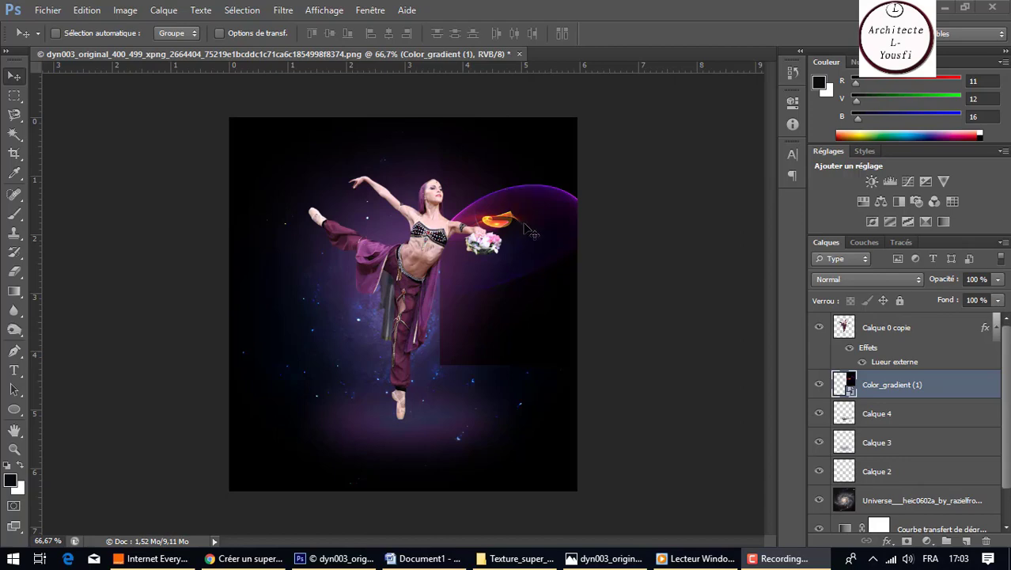
Step: Rasterize the Color_gradient (1) layer
click(906, 390)
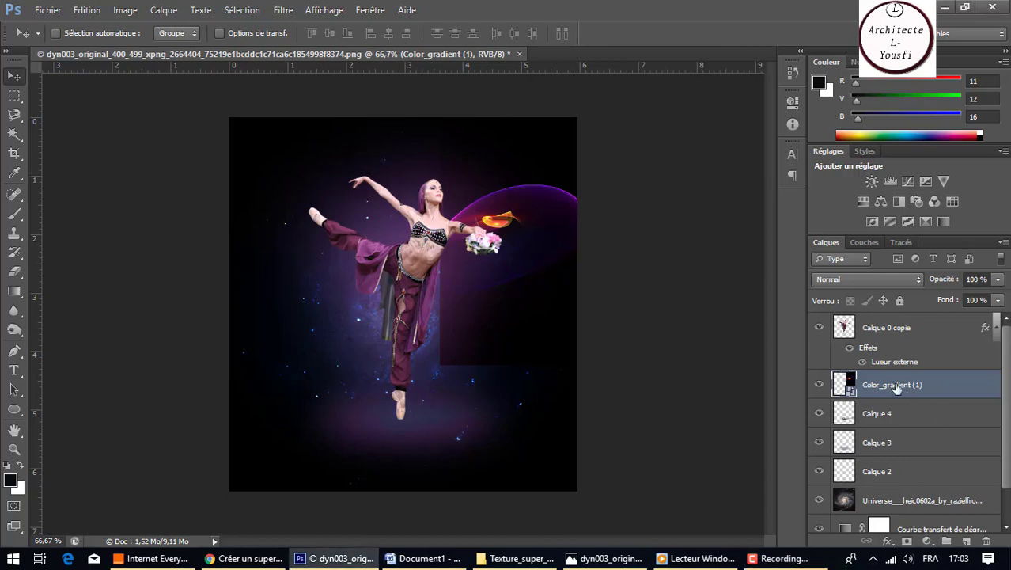
right_click(868, 388)
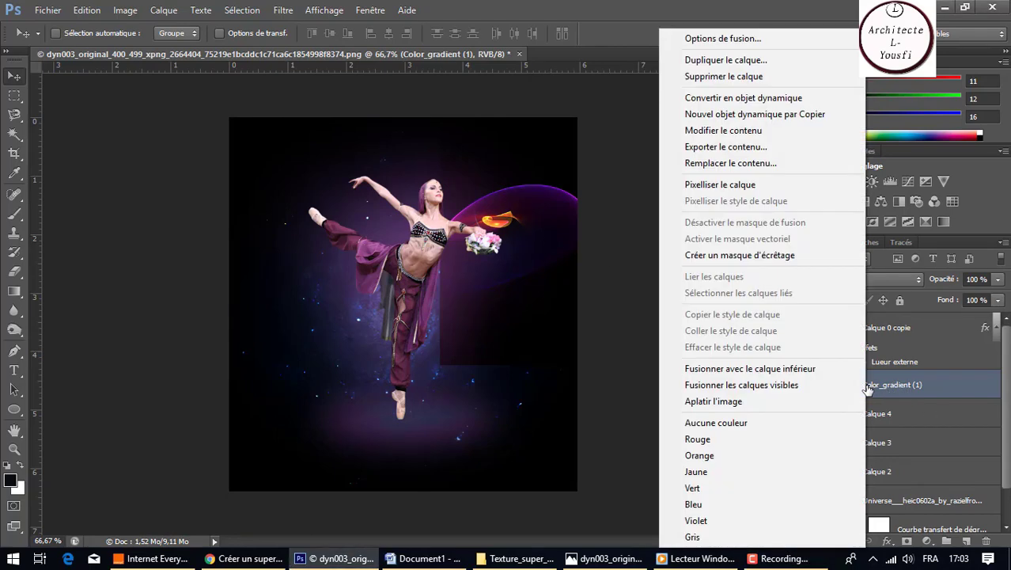
click(748, 185)
Step: Nudge the gradient up, stack it above the dancer layer, and move it upper left
key(ctrl+t)
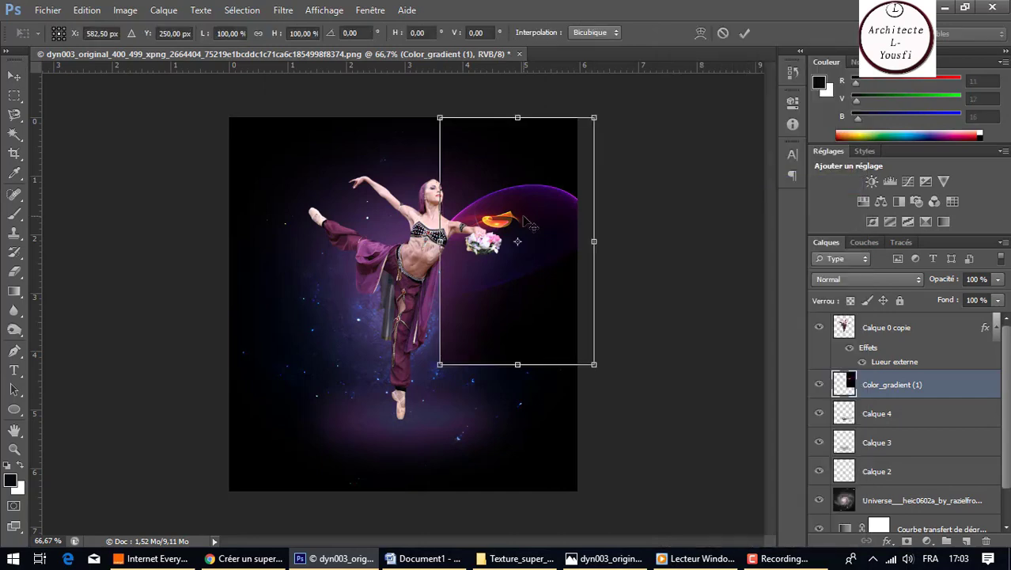
drag(521, 220, 520, 204)
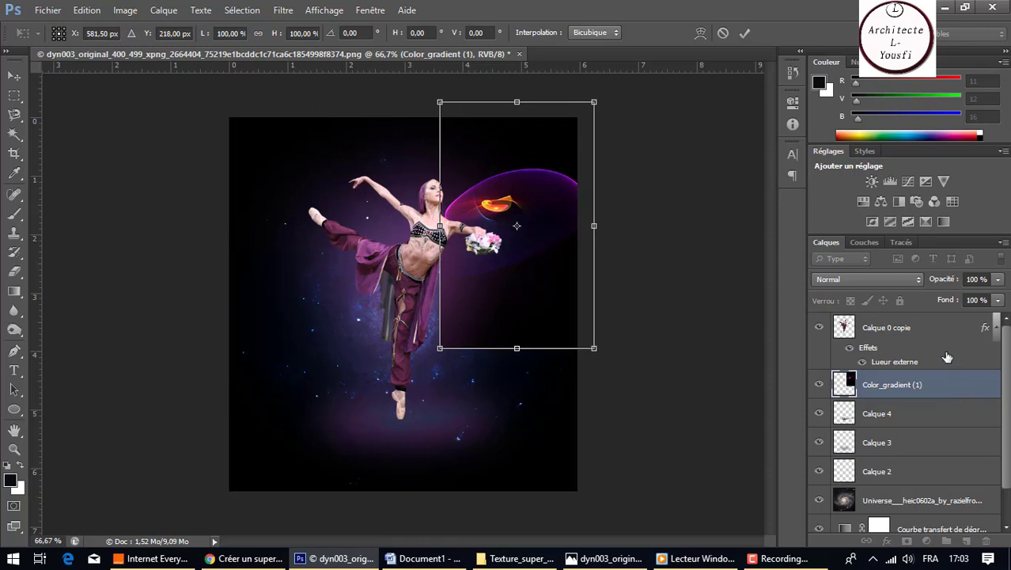
key(Return)
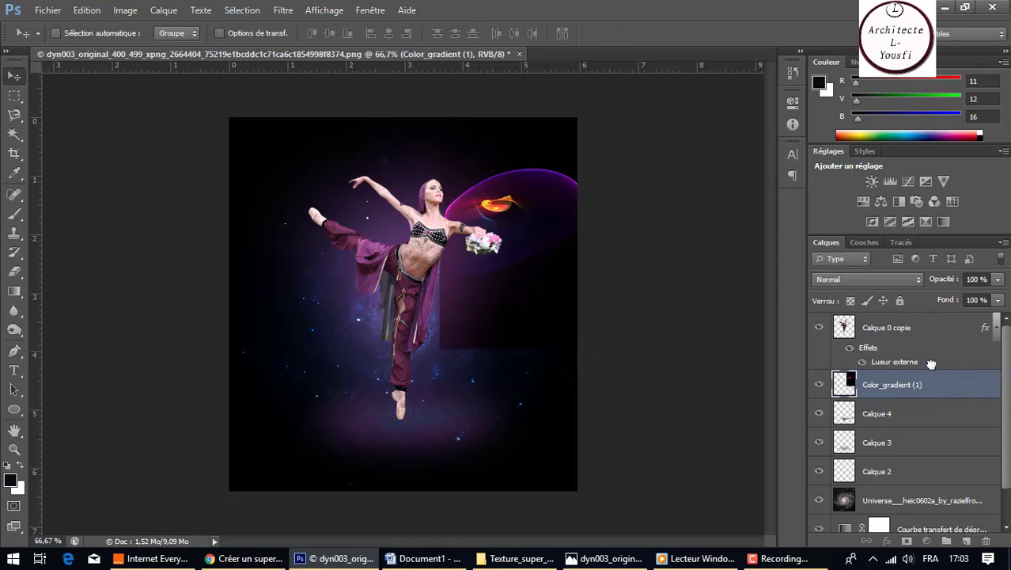
drag(918, 381, 922, 315)
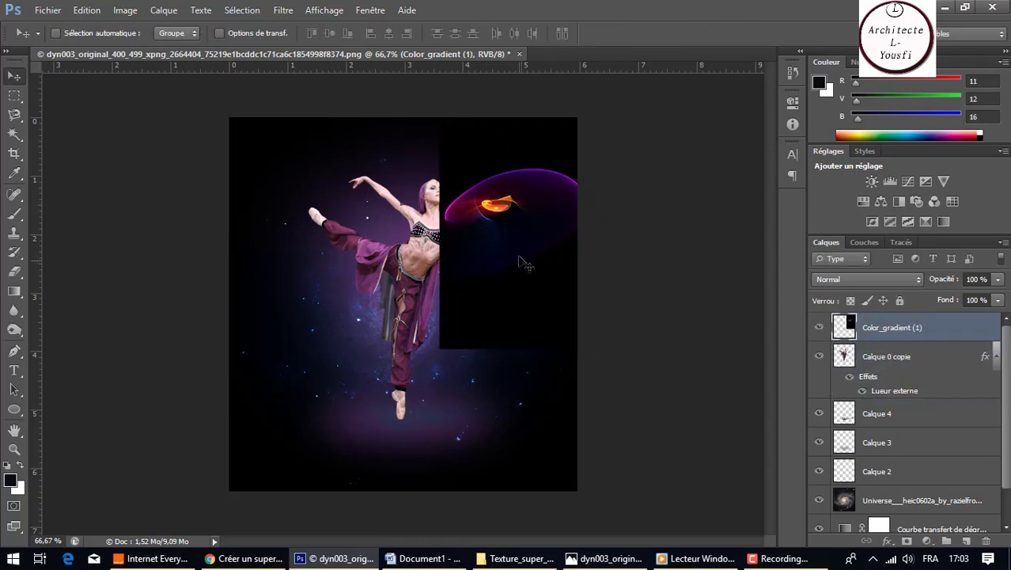
mouse_move(497, 256)
mouse_down()
mouse_move(521, 263)
mouse_move(312, 235)
mouse_move(345, 228)
mouse_up()
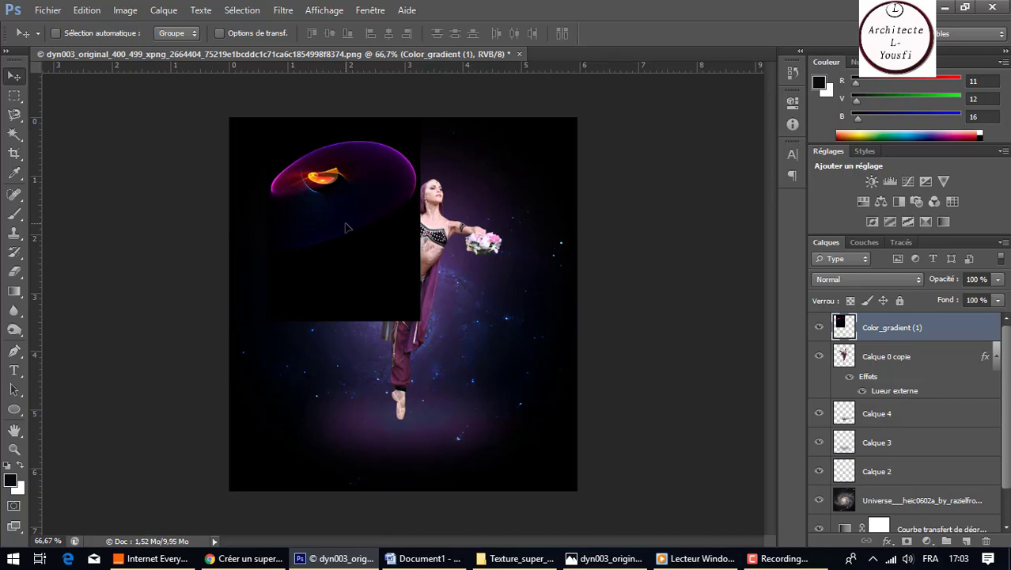
Step: Blend Color_gradient (1) with Densité linéaire - (Ajout) and zoom to 100% around the dancer
click(914, 281)
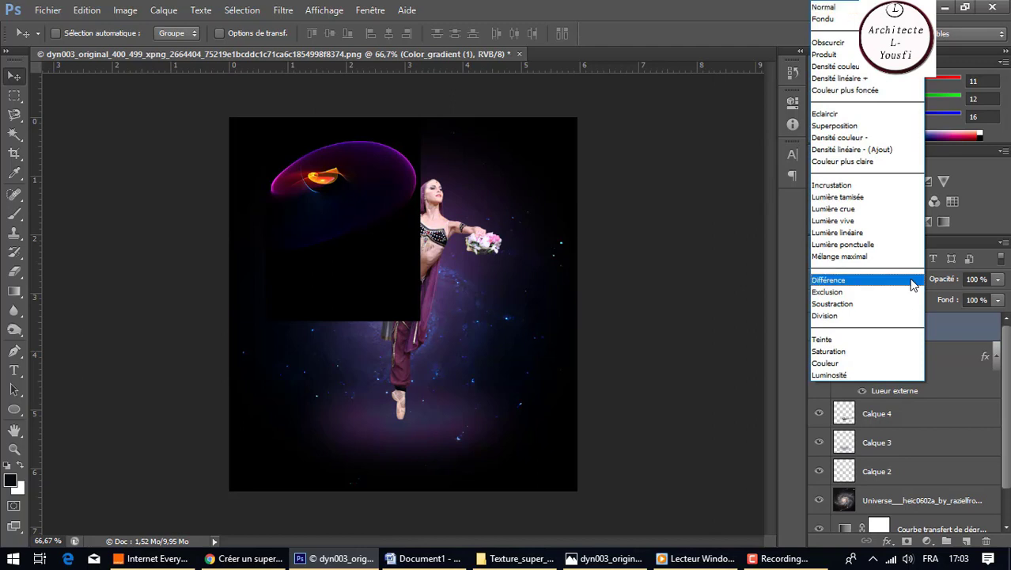
click(870, 150)
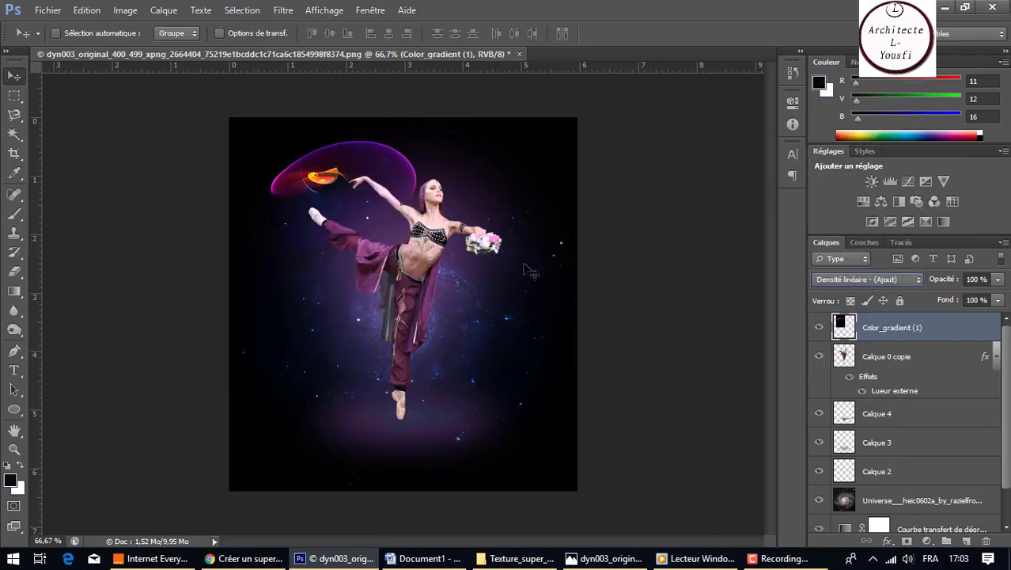
key(ctrl+plus)
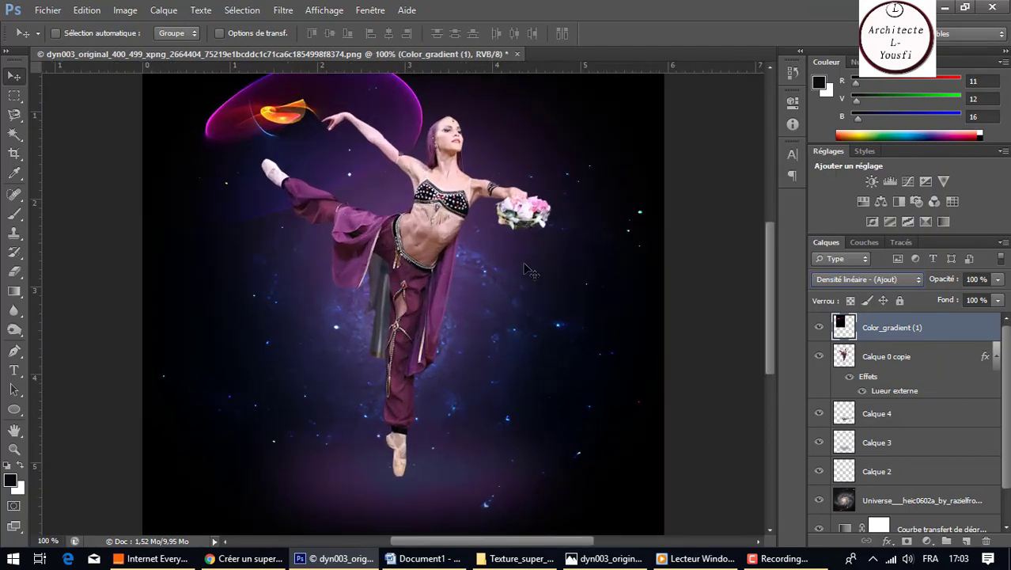
drag(332, 177, 370, 267)
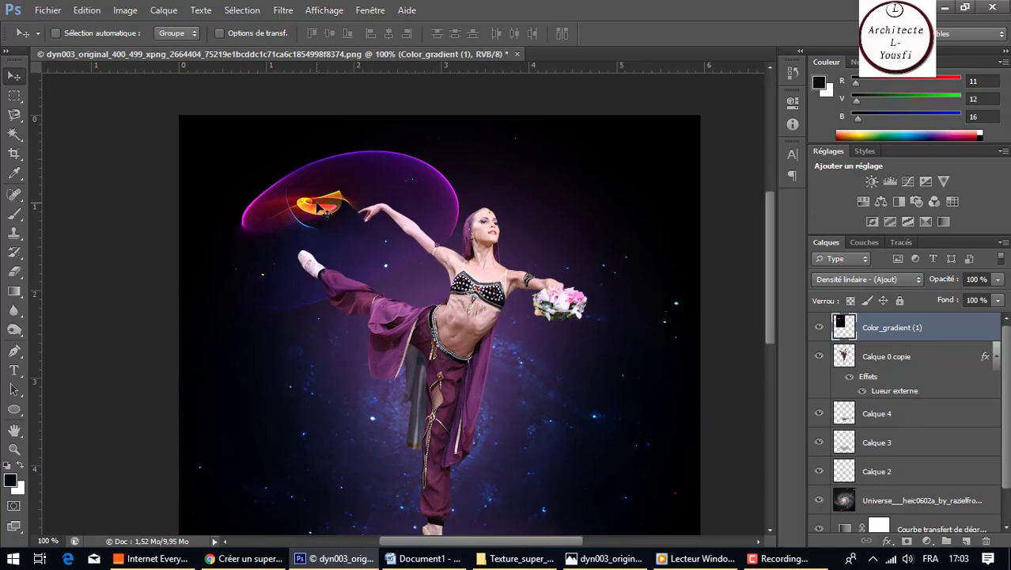
Step: Fit the light arc around the raised hand and place Color_gradient (6) into the composition
drag(319, 208, 375, 216)
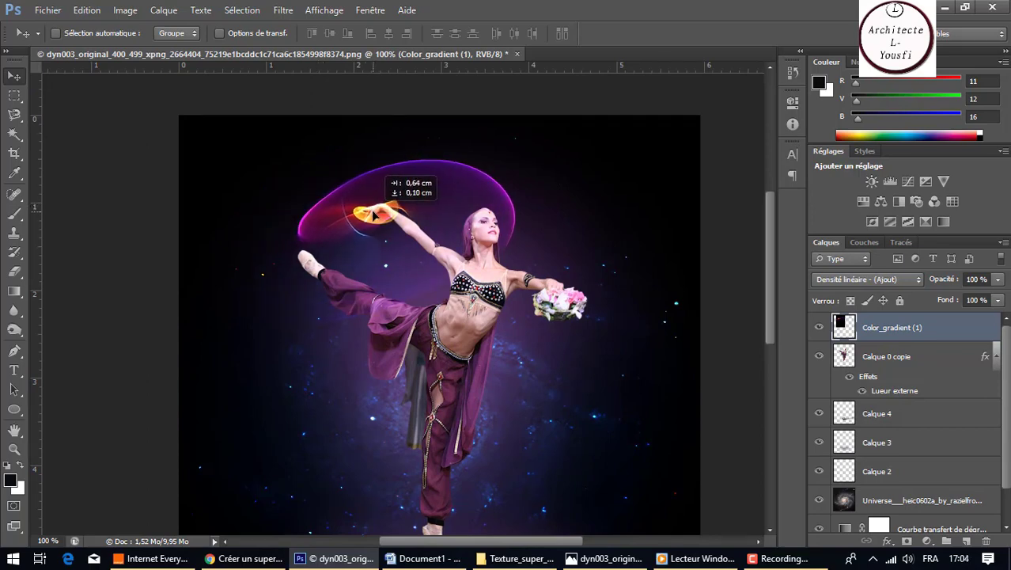
drag(374, 210, 363, 203)
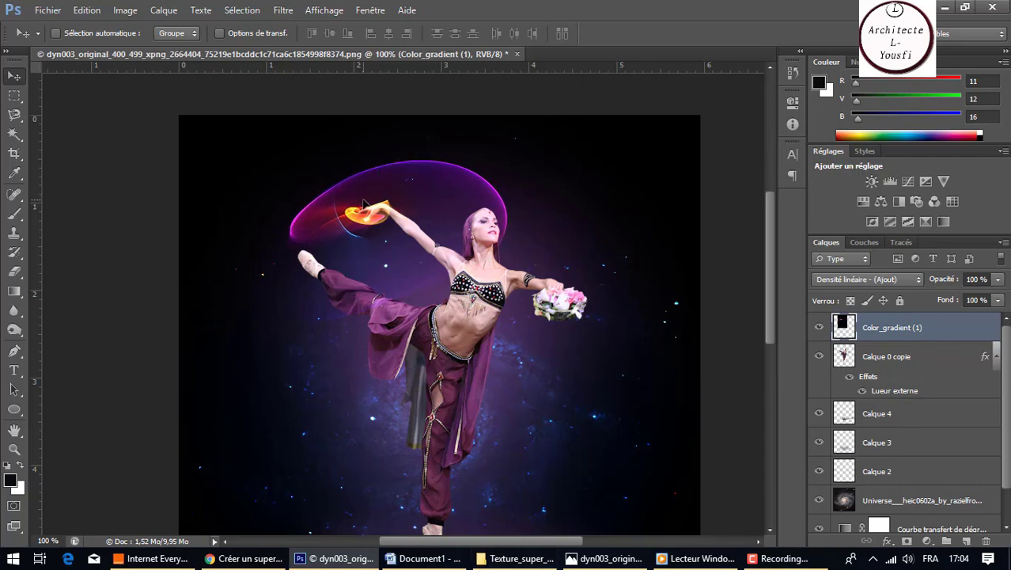
click(518, 558)
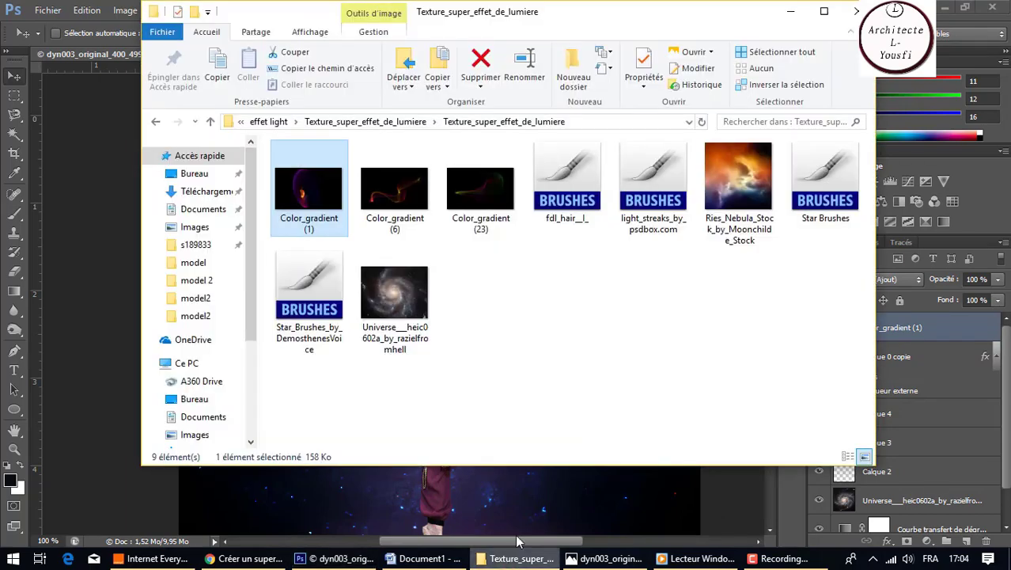
drag(408, 198, 493, 336)
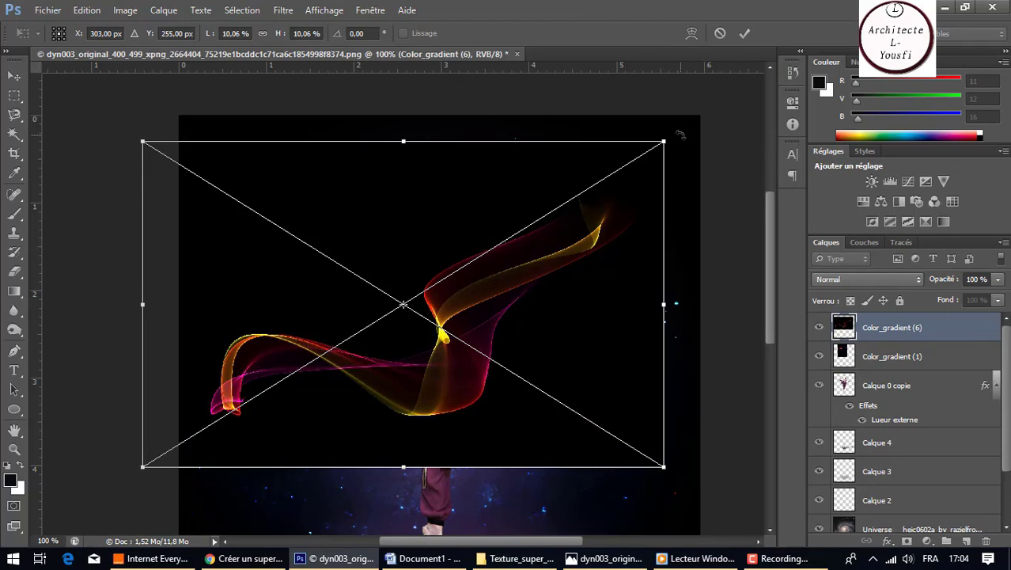
Step: Rotate the new Color_gradient (6) streak about 168° and shift it down-left
drag(680, 135, 277, 413)
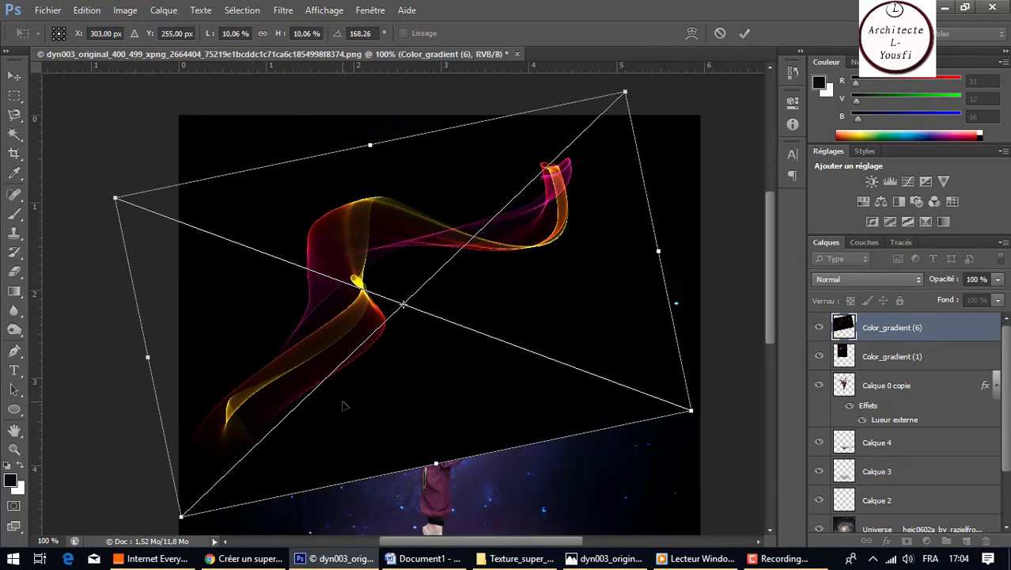
key(Return)
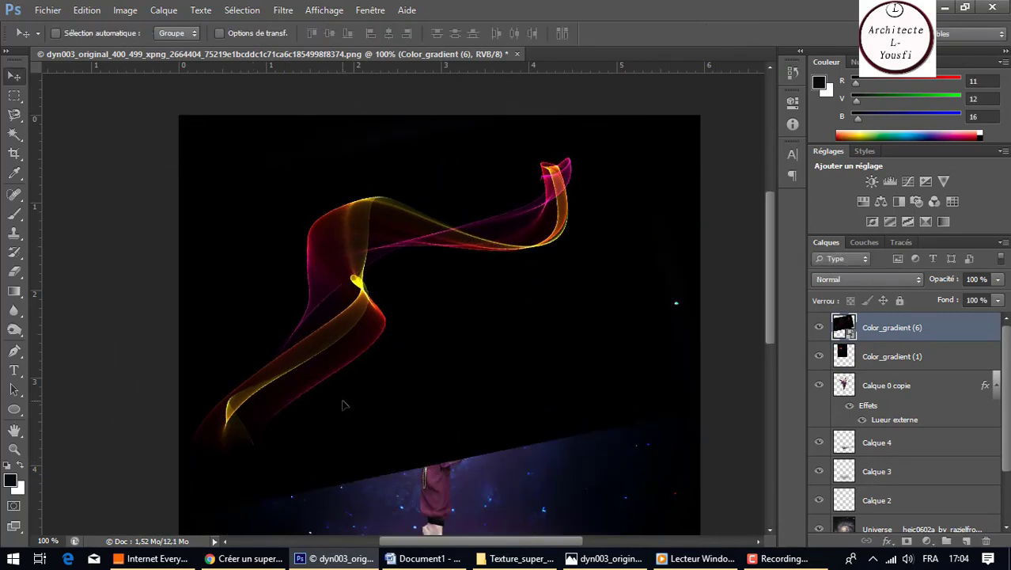
mouse_move(358, 291)
mouse_down()
mouse_move(308, 421)
mouse_move(160, 345)
mouse_up()
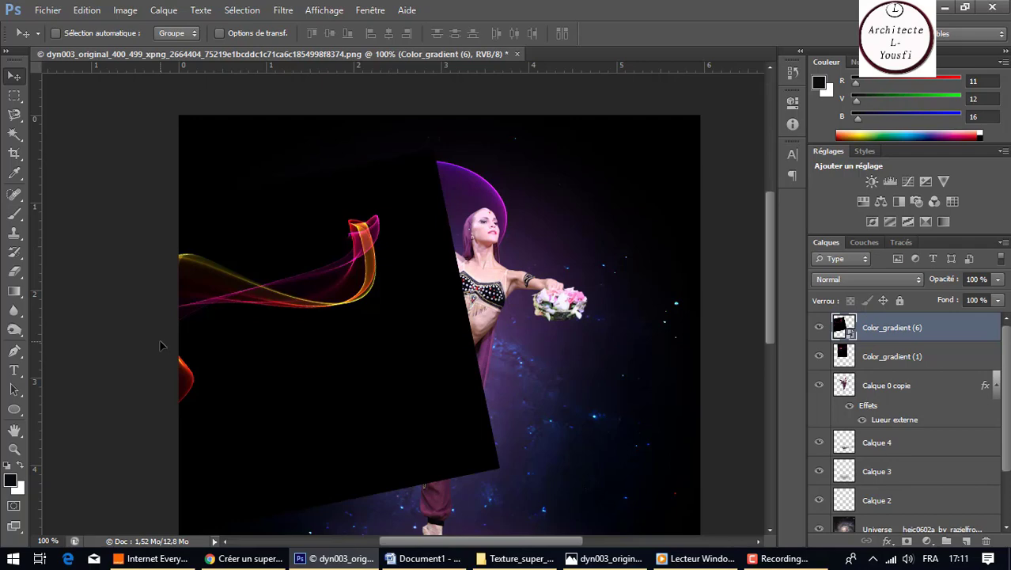
Step: Rotate the streak counter-clockwise, reposition it and shrink it slightly with Free Transform
key(ctrl+t)
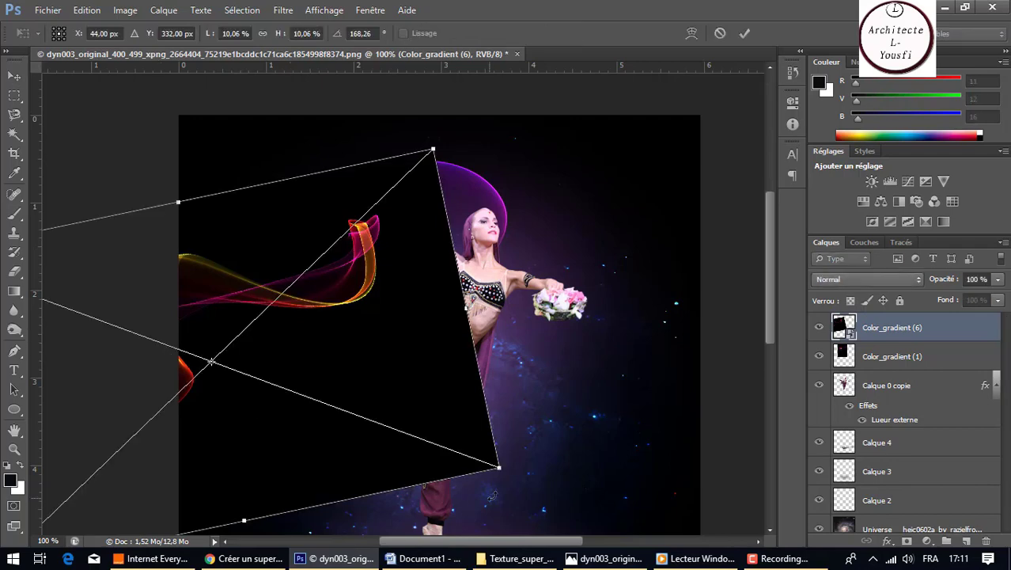
drag(505, 476, 522, 386)
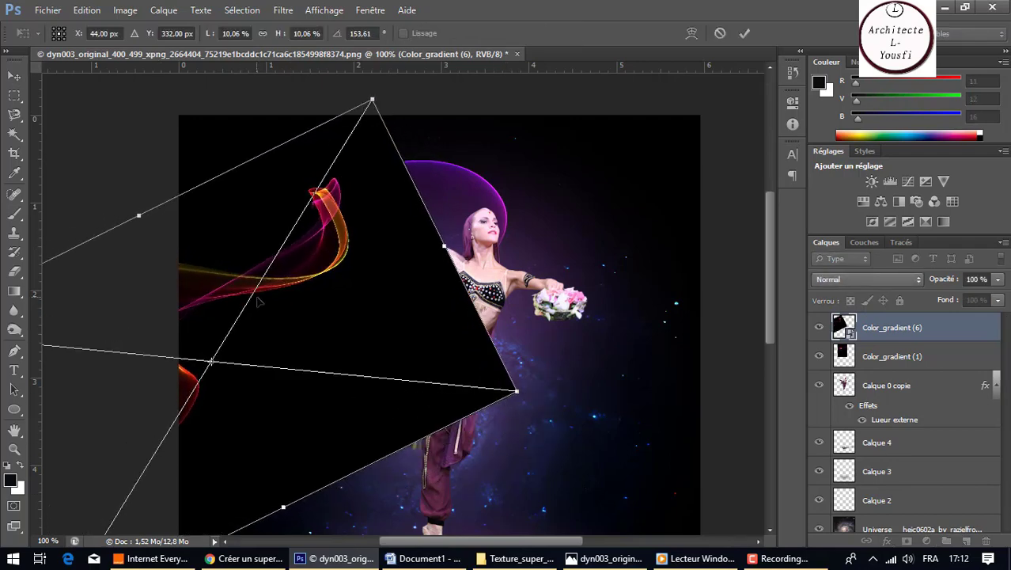
drag(256, 300, 311, 326)
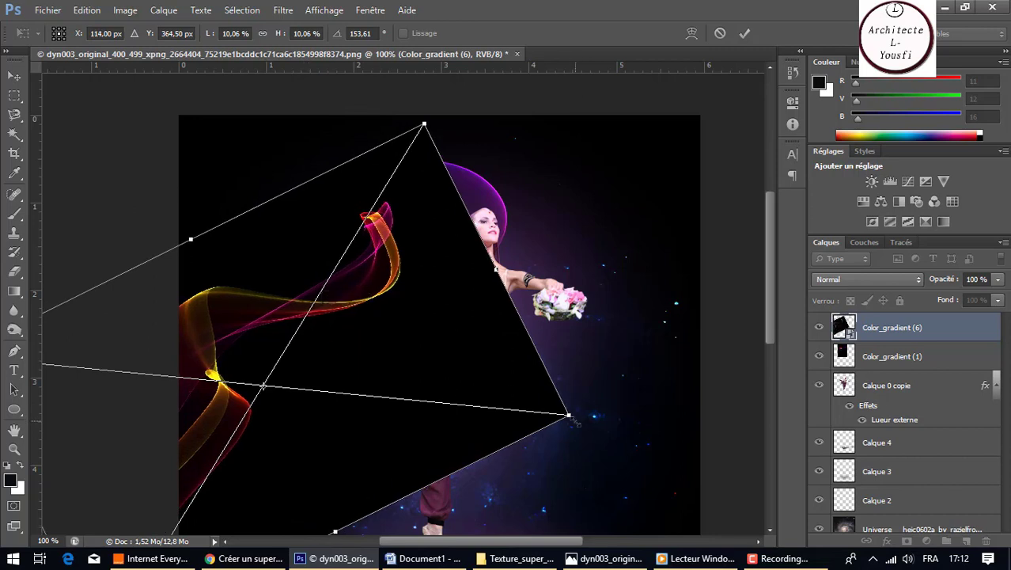
drag(580, 429, 578, 363)
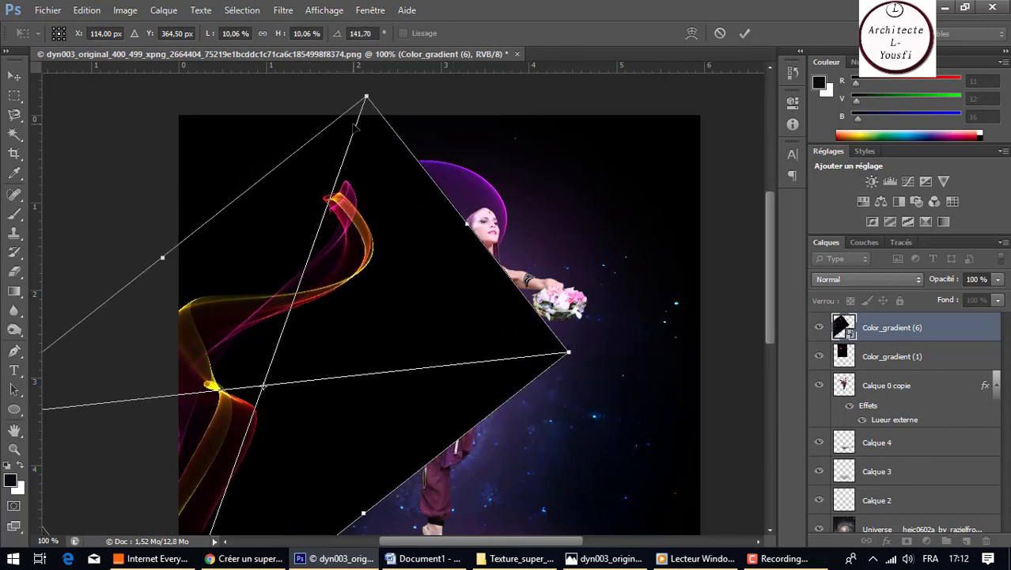
drag(366, 97, 367, 194)
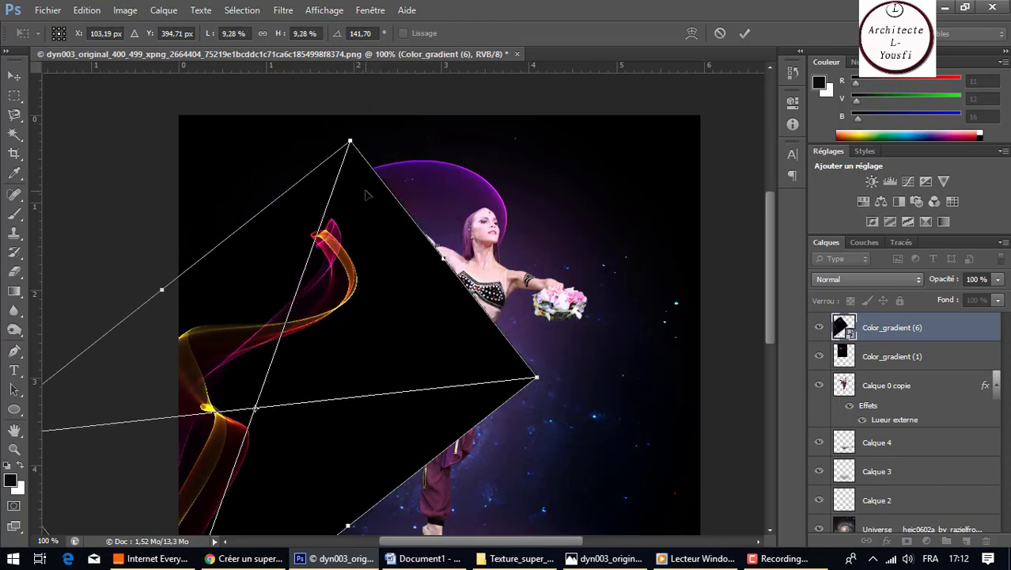
Step: Blend the streak in Superposition and reshape it up toward the dancer's hand
click(919, 281)
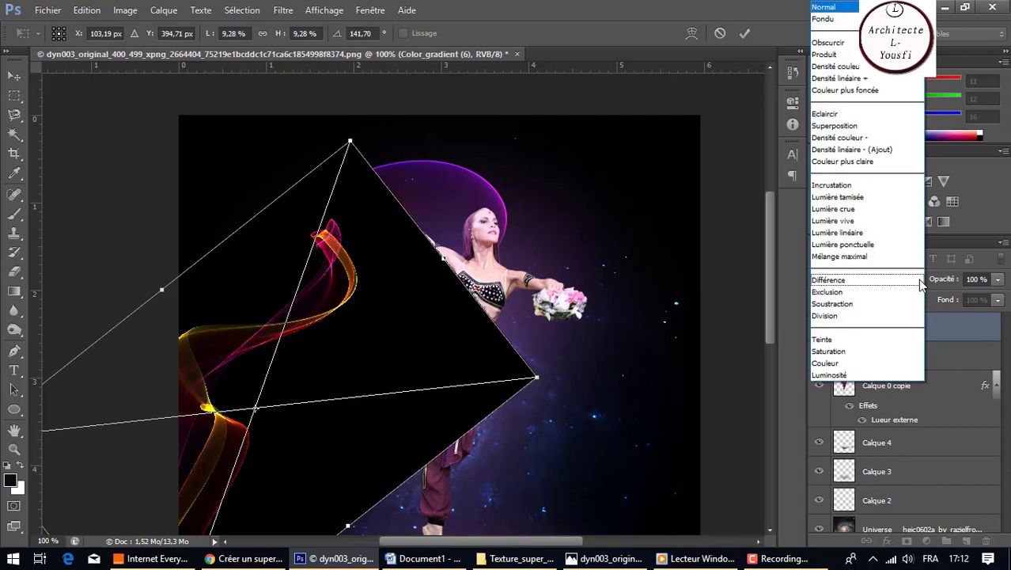
click(857, 129)
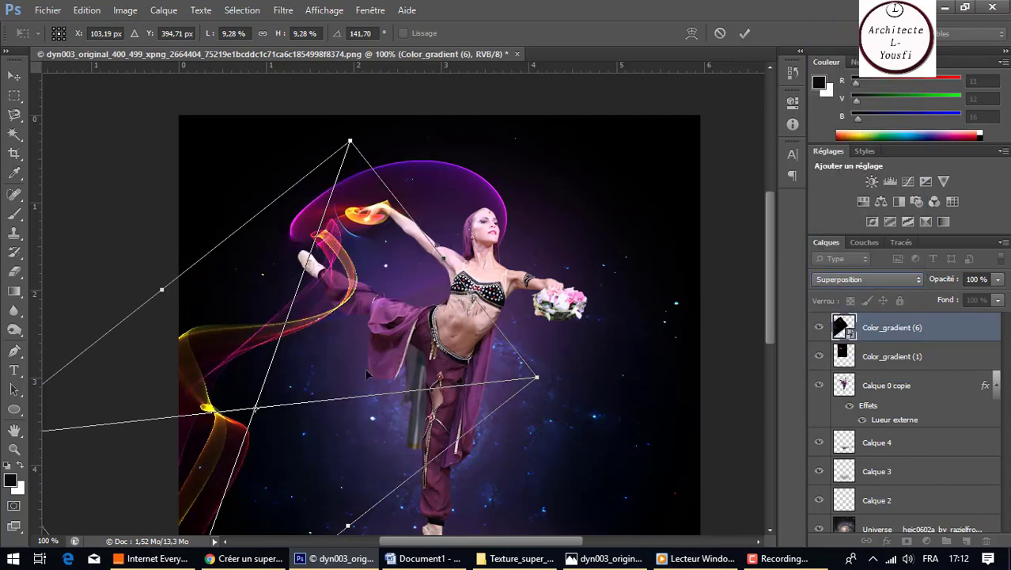
drag(309, 324, 351, 310)
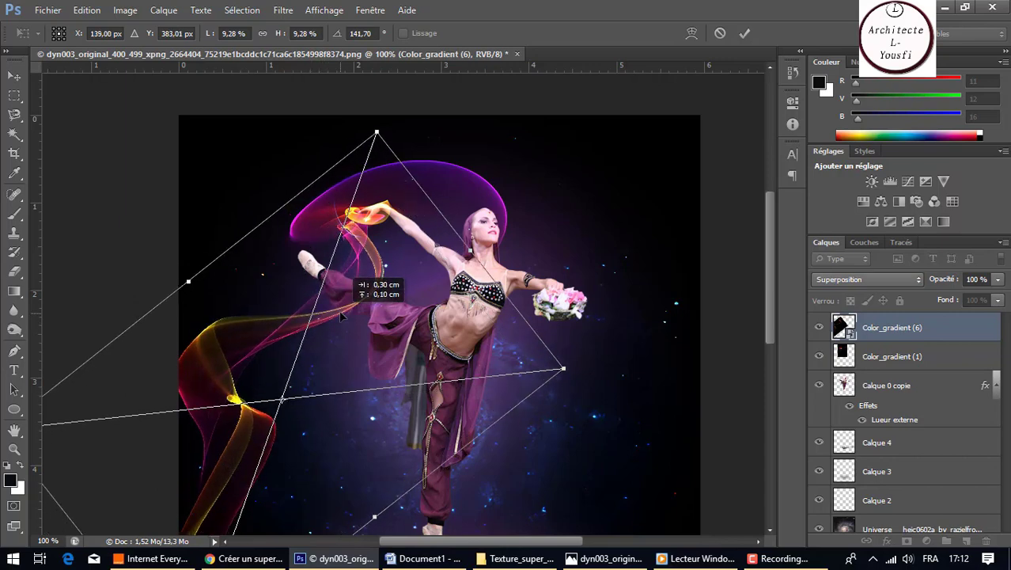
scroll(356, 301, down, 2)
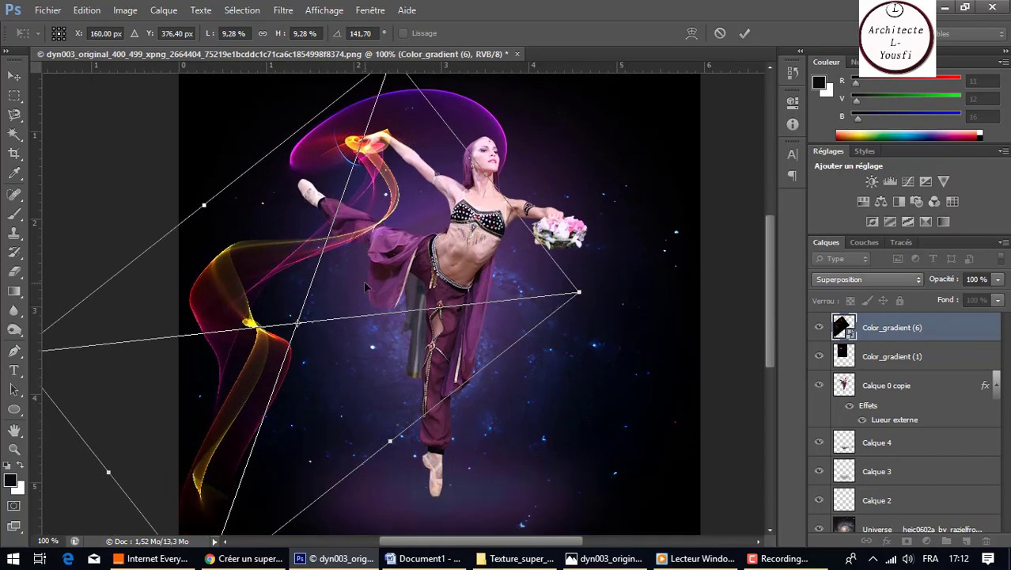
scroll(364, 289, down, 1)
scroll(497, 294, down, 1)
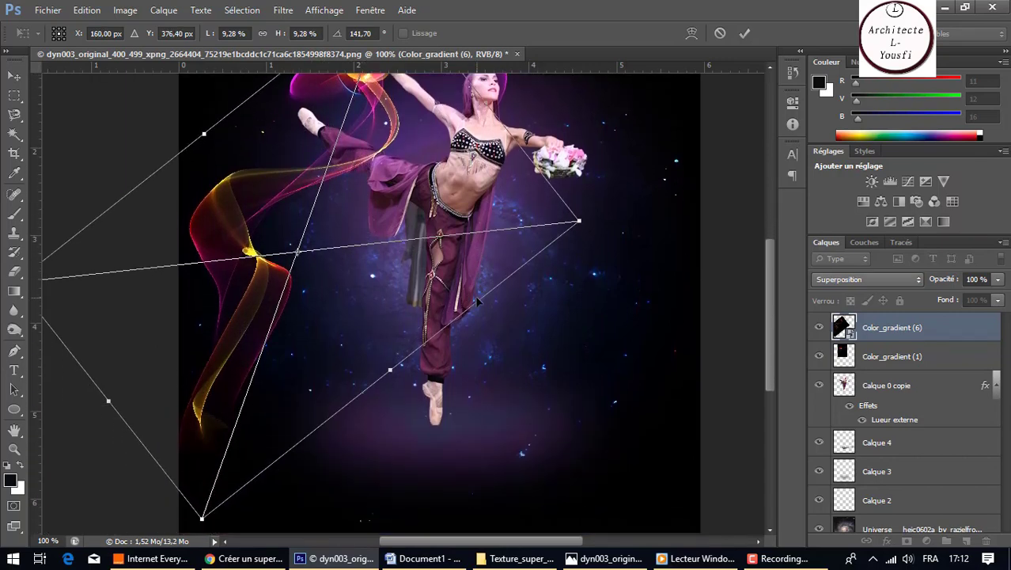
drag(202, 516, 230, 499)
key(Return)
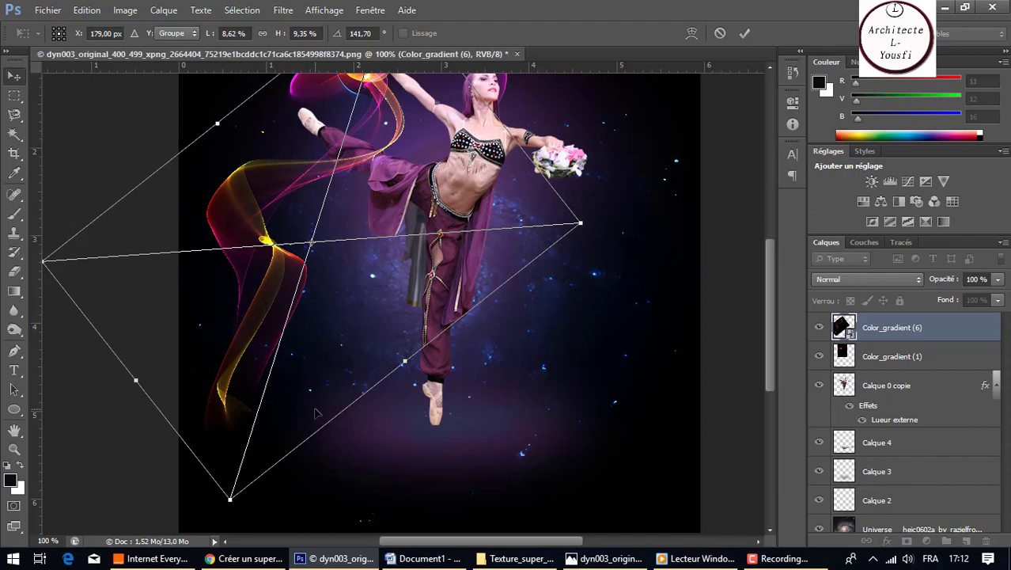
Step: Nudge the streak slightly up-left and drop Color_gradient (23) onto the artwork
scroll(291, 382, up, 1)
scroll(291, 382, up, 2)
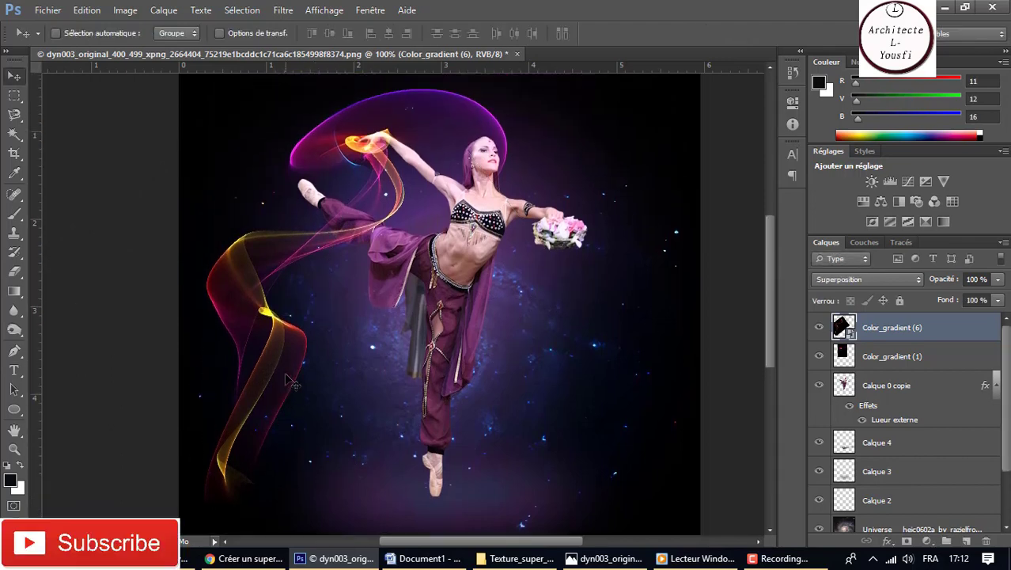
drag(395, 191, 382, 183)
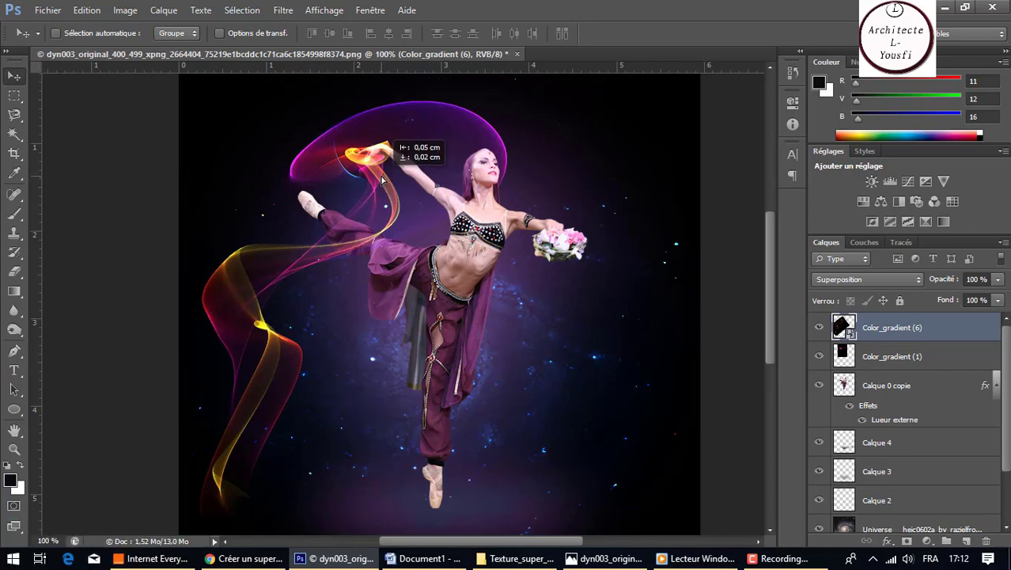
drag(382, 183, 381, 175)
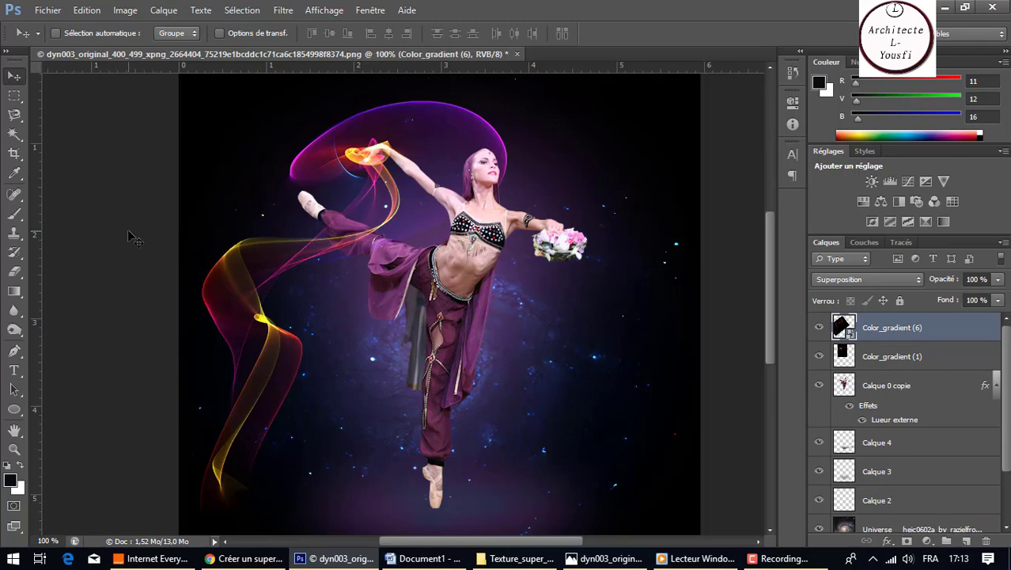
click(516, 558)
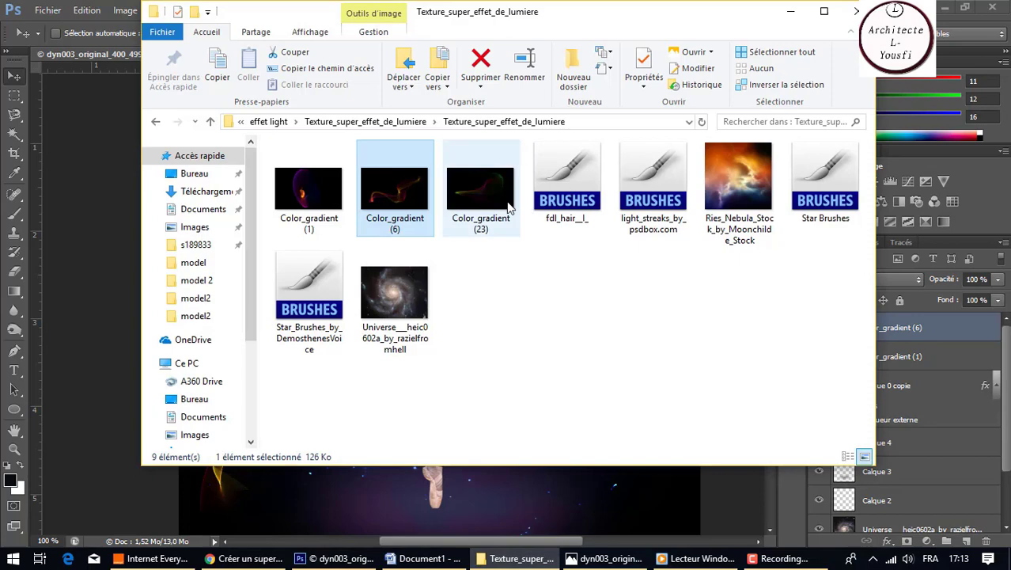
drag(511, 208, 462, 498)
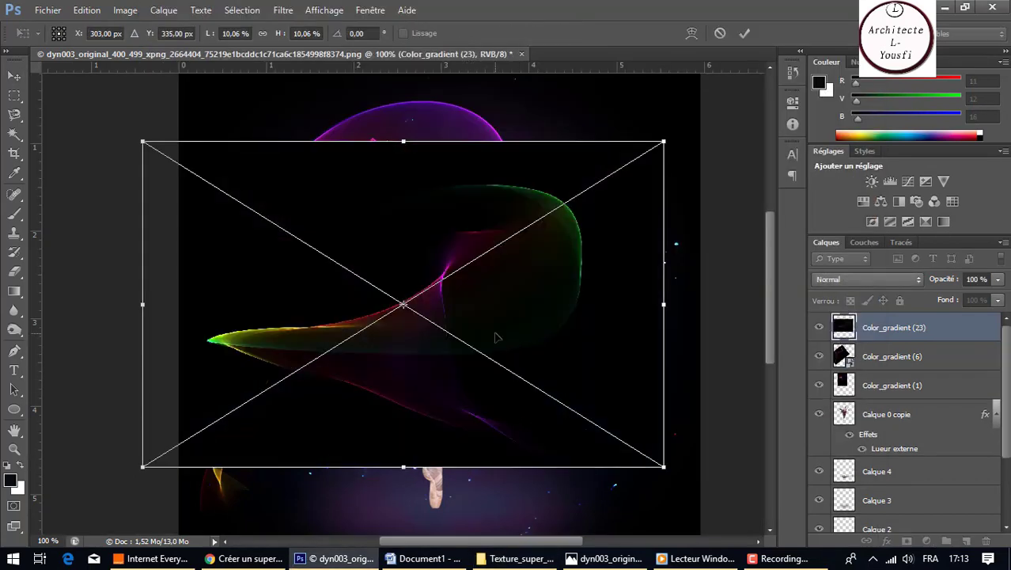
Step: Shrink and place Color_gradient (23), then blend it in Superposition mode
drag(498, 337, 574, 340)
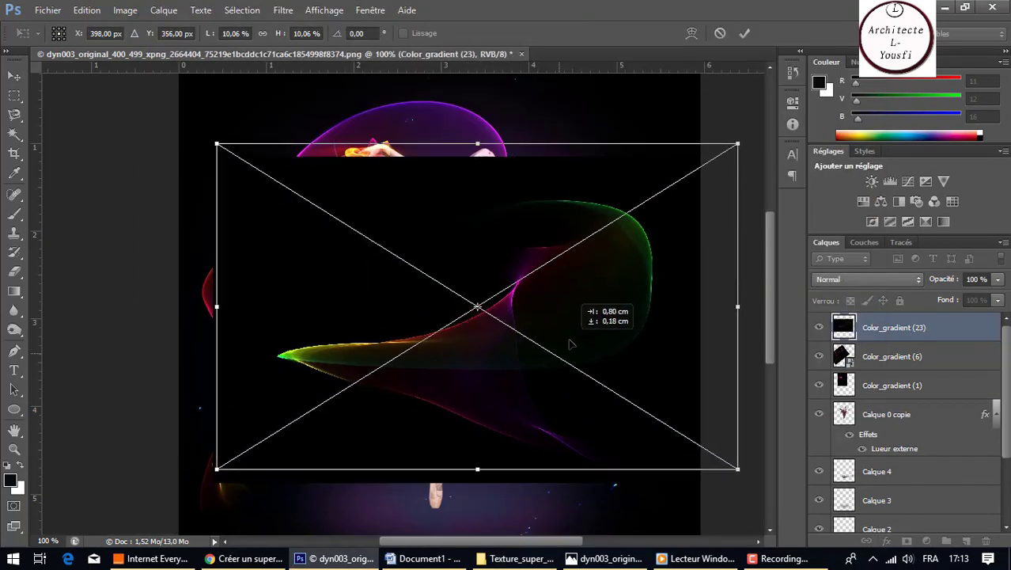
drag(738, 472, 634, 405)
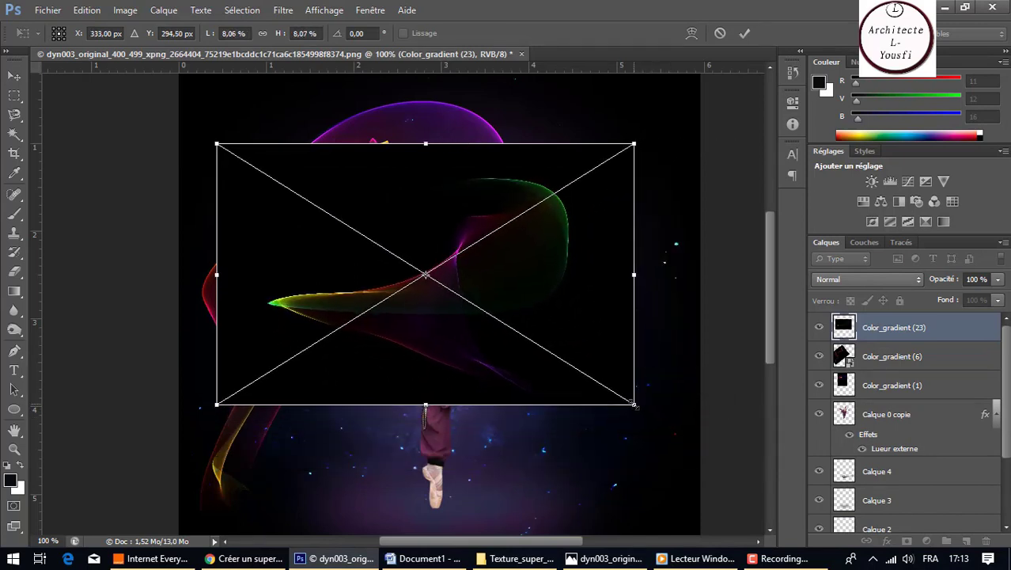
key(Return)
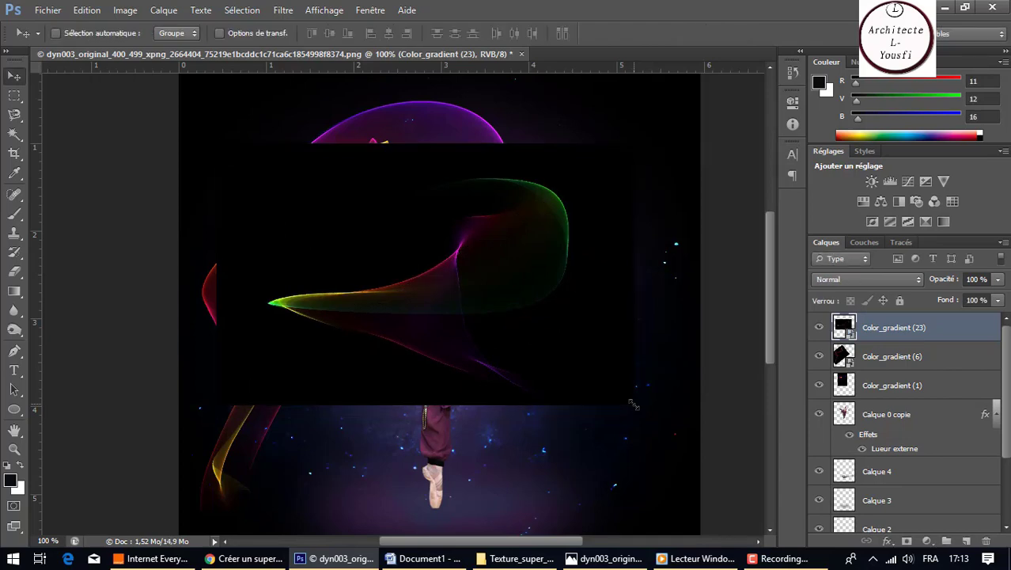
click(867, 279)
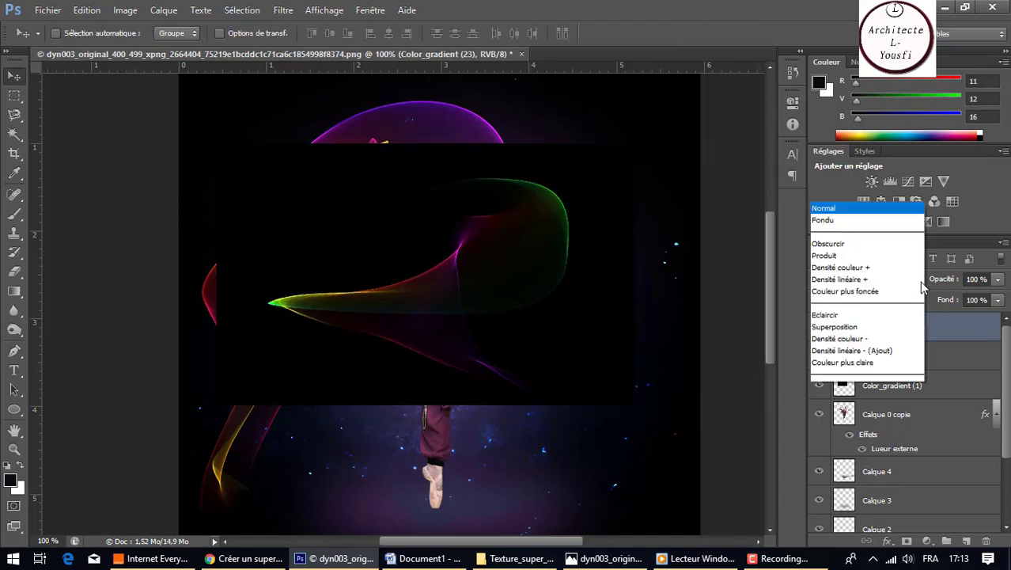
click(861, 133)
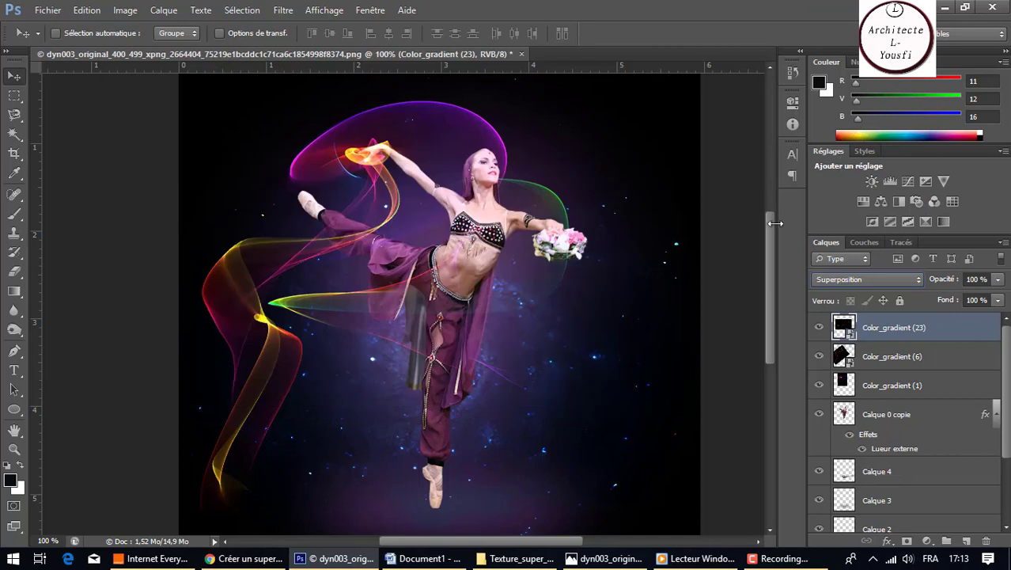
drag(320, 325, 431, 336)
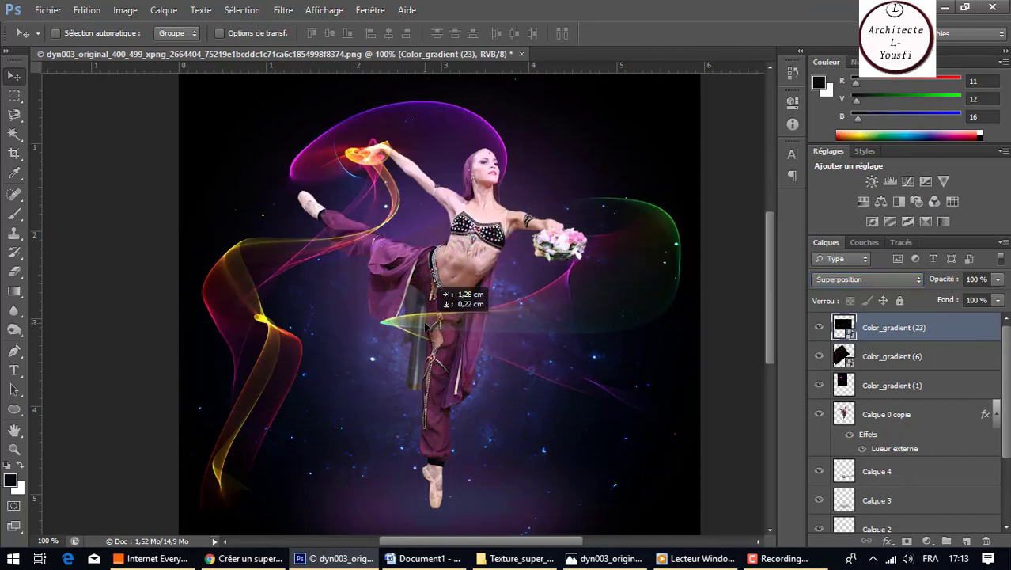
drag(428, 326, 402, 327)
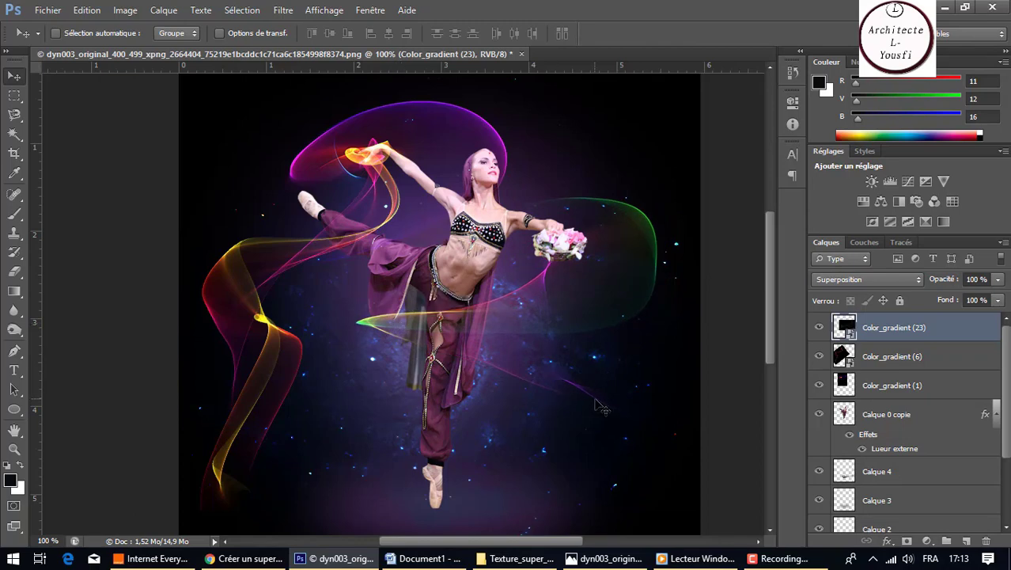
Step: Tilt the green streak about 20° and move it right past the bouquet
key(ctrl+t)
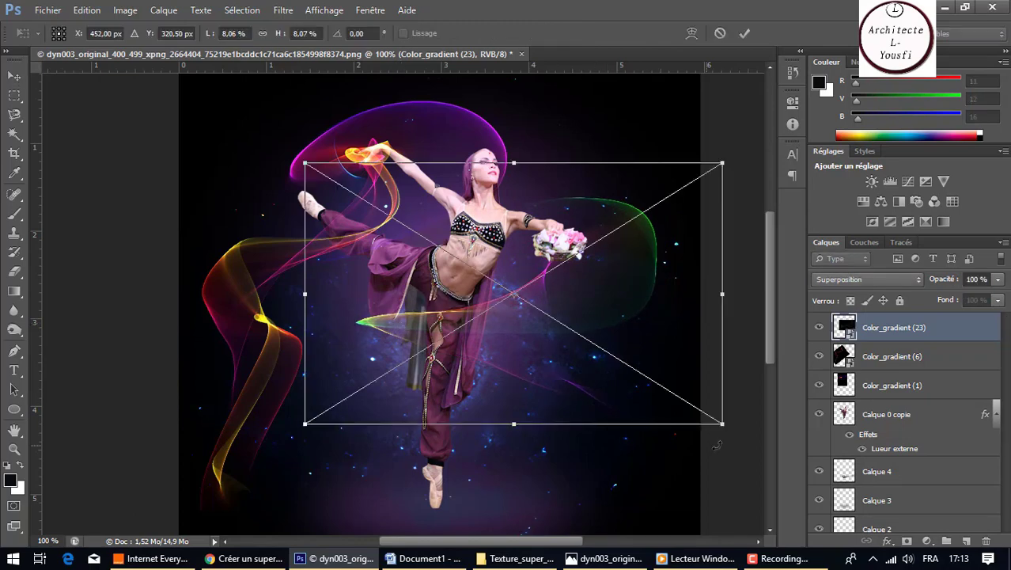
drag(720, 440, 715, 355)
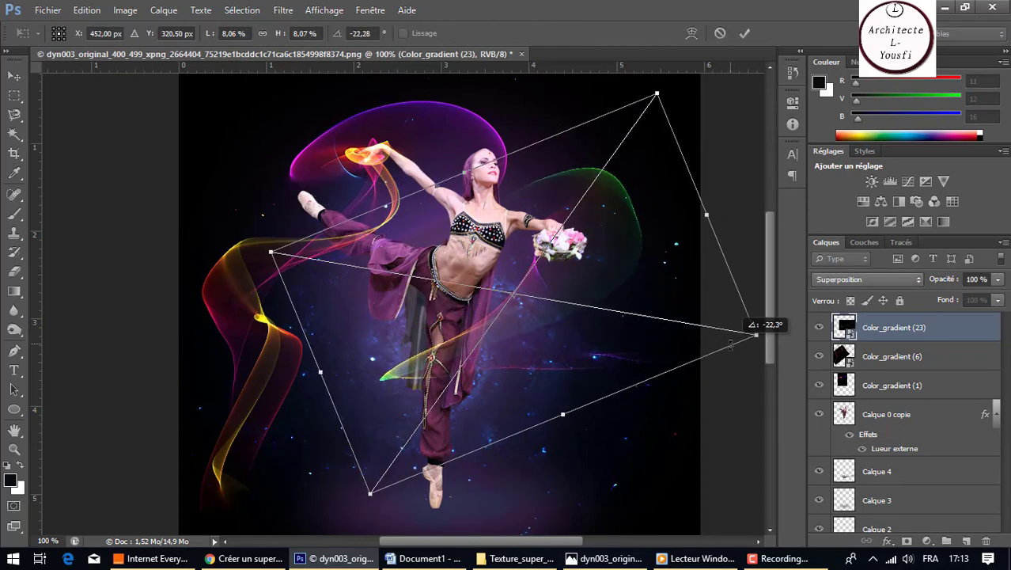
mouse_move(592, 280)
mouse_down()
mouse_move(613, 300)
mouse_move(602, 261)
mouse_up()
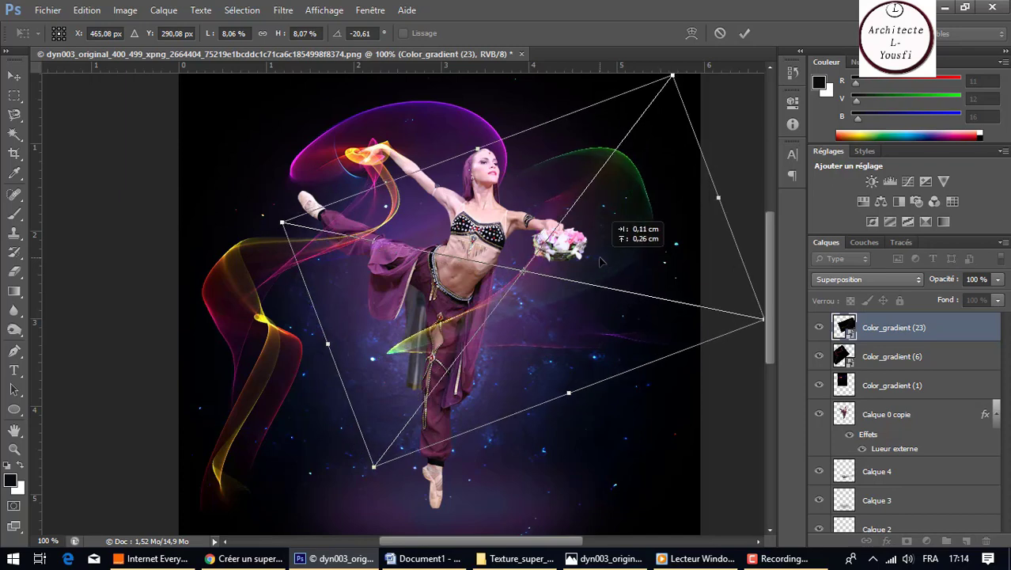
drag(603, 292, 611, 286)
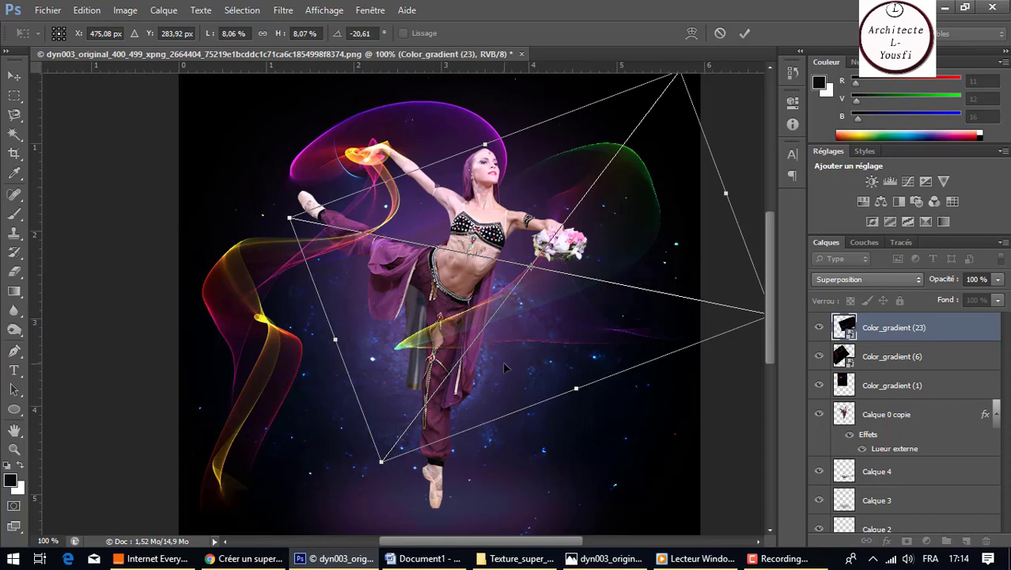
key(Return)
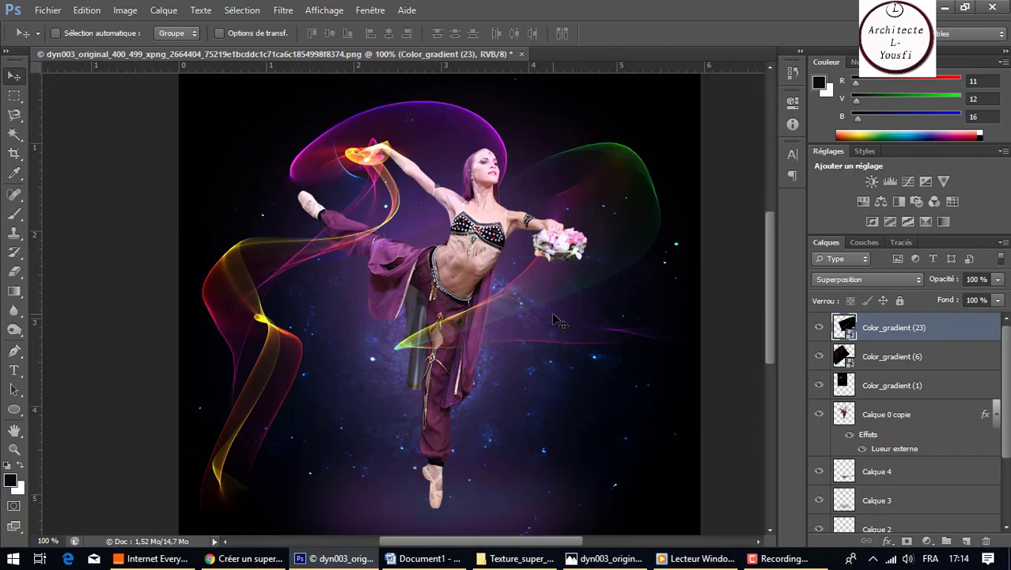
key(alt+bracketleft)
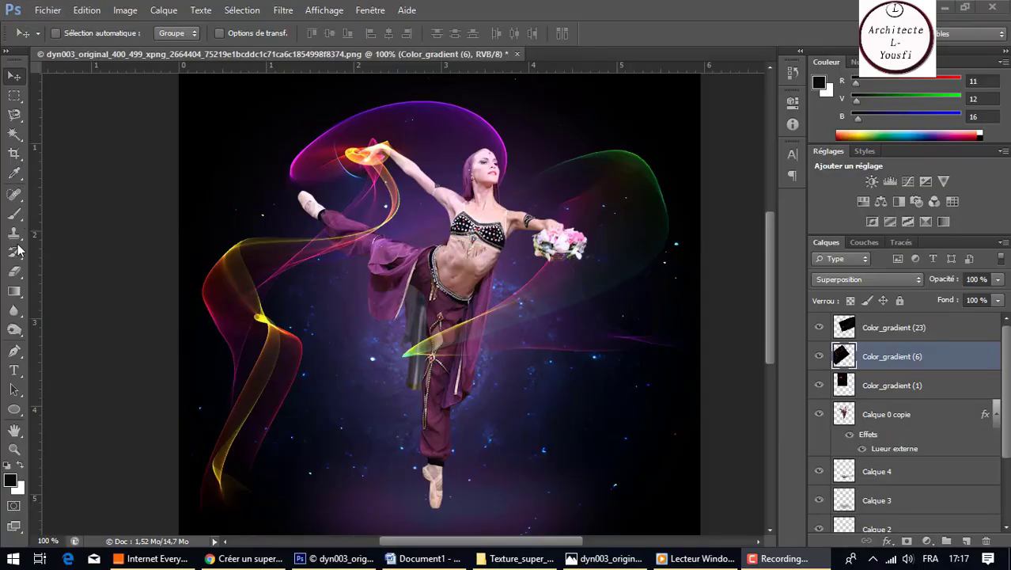
Step: Switch to the Brush tool and show the preset picker's list of brush commands
click(12, 217)
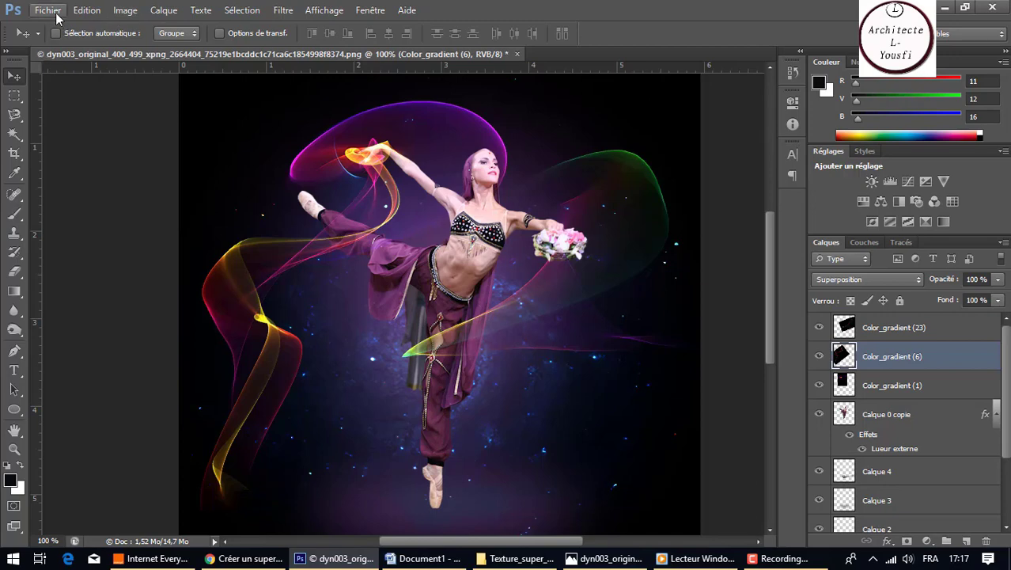
click(14, 214)
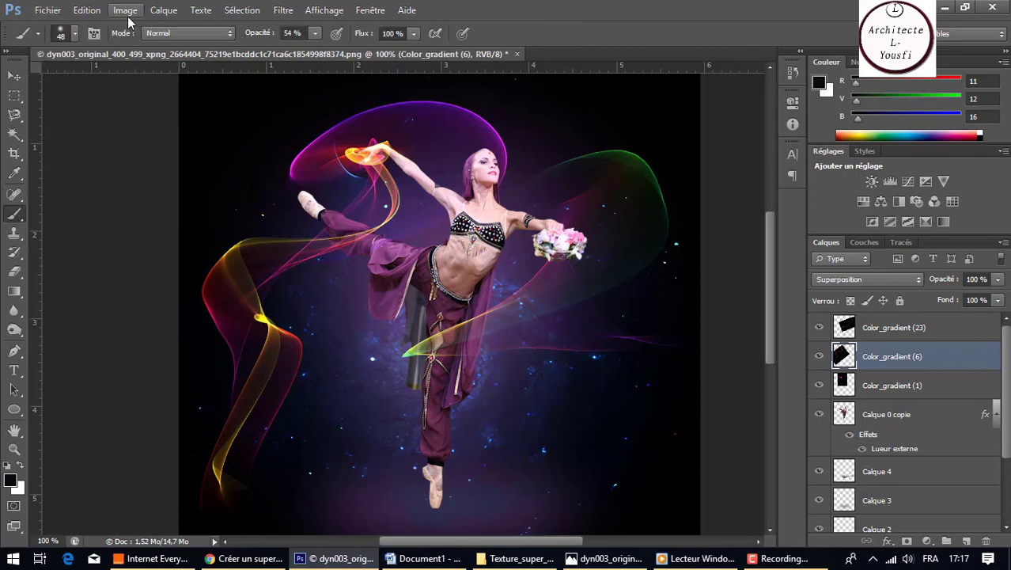
click(76, 32)
click(167, 138)
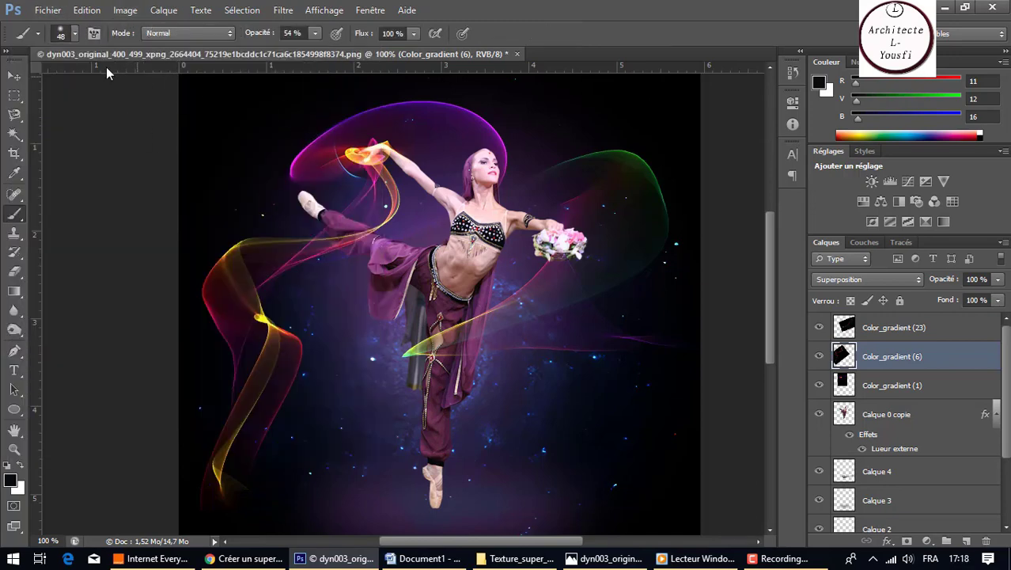
click(74, 33)
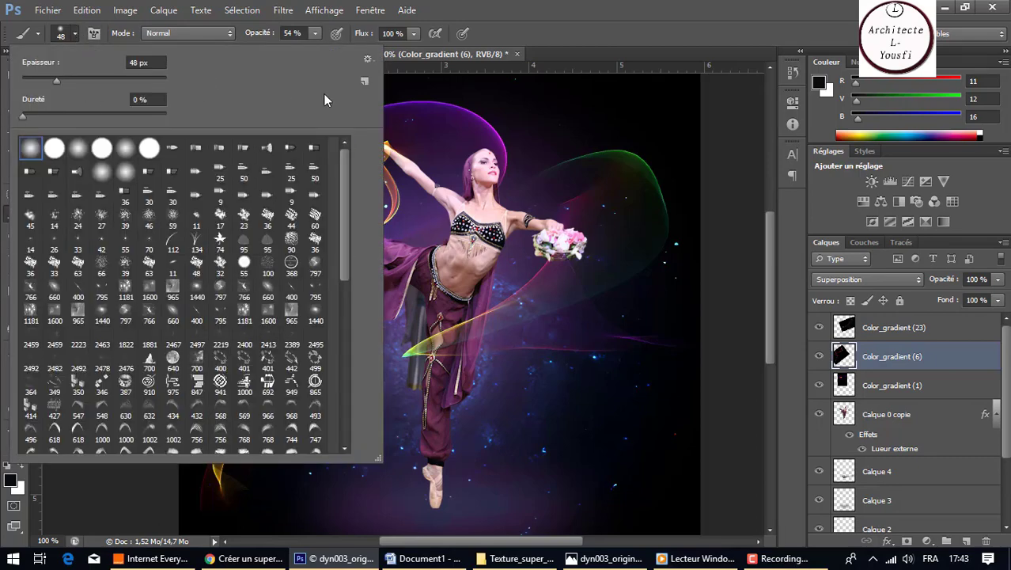
click(374, 61)
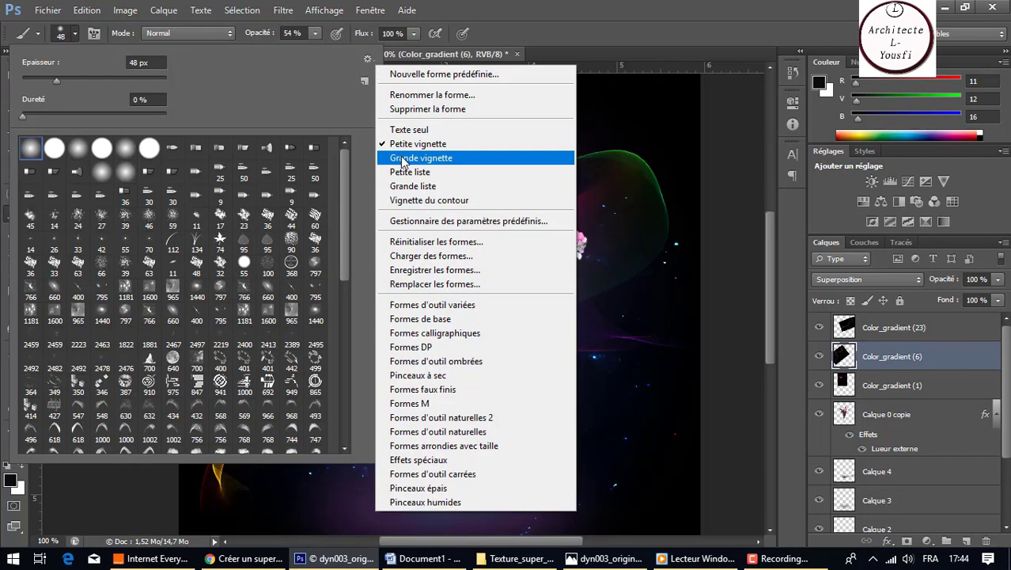
Step: Start saving the brush set and browse to effet light > Texture_super_effet_de_lumiere
click(434, 271)
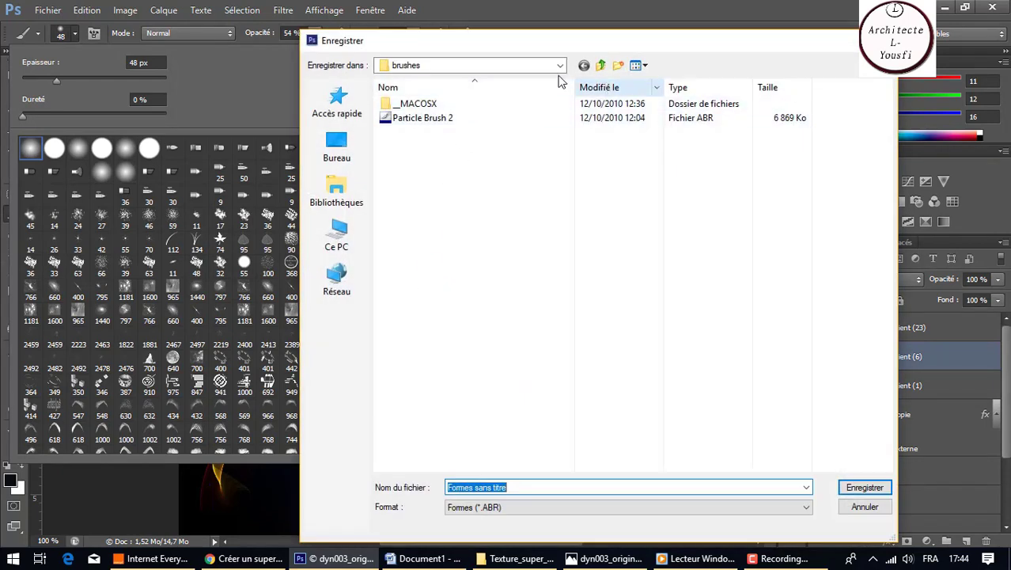
click(600, 65)
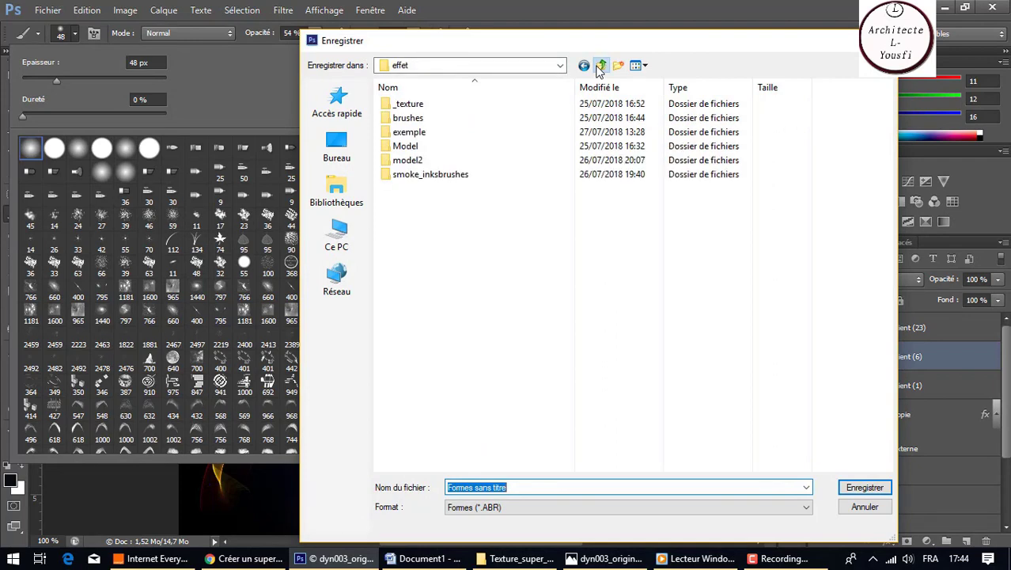
click(601, 65)
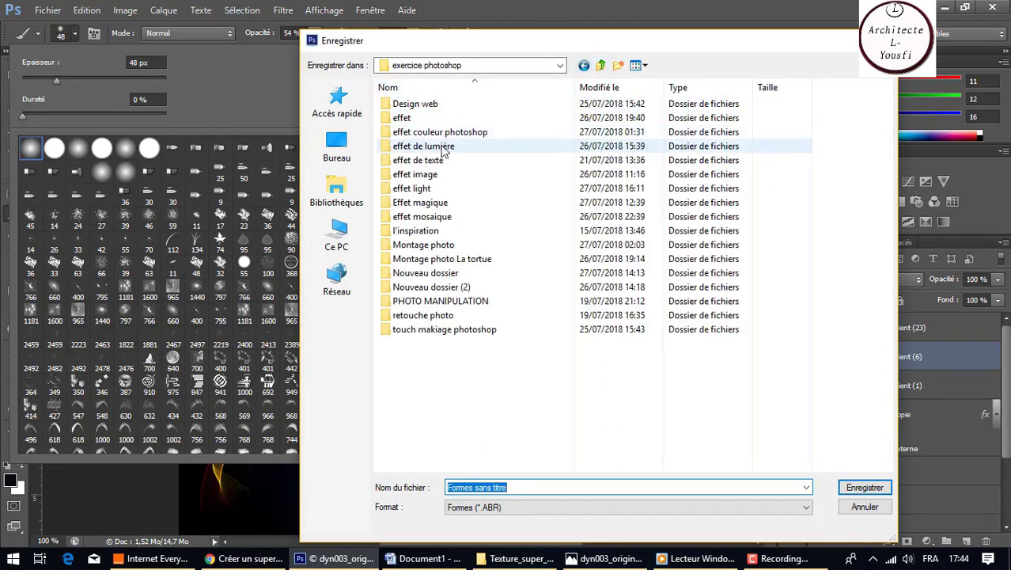
double_click(427, 188)
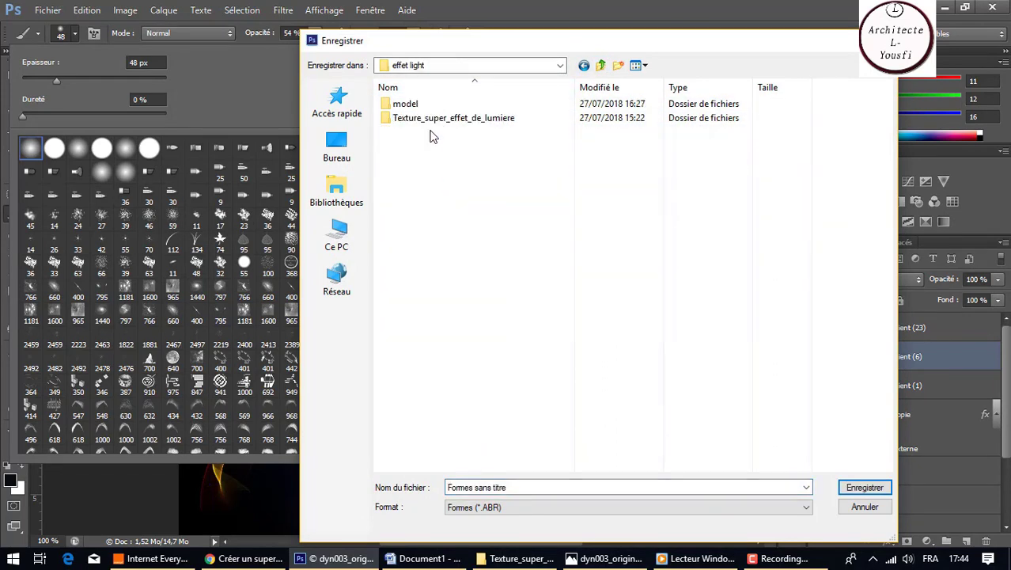
double_click(441, 117)
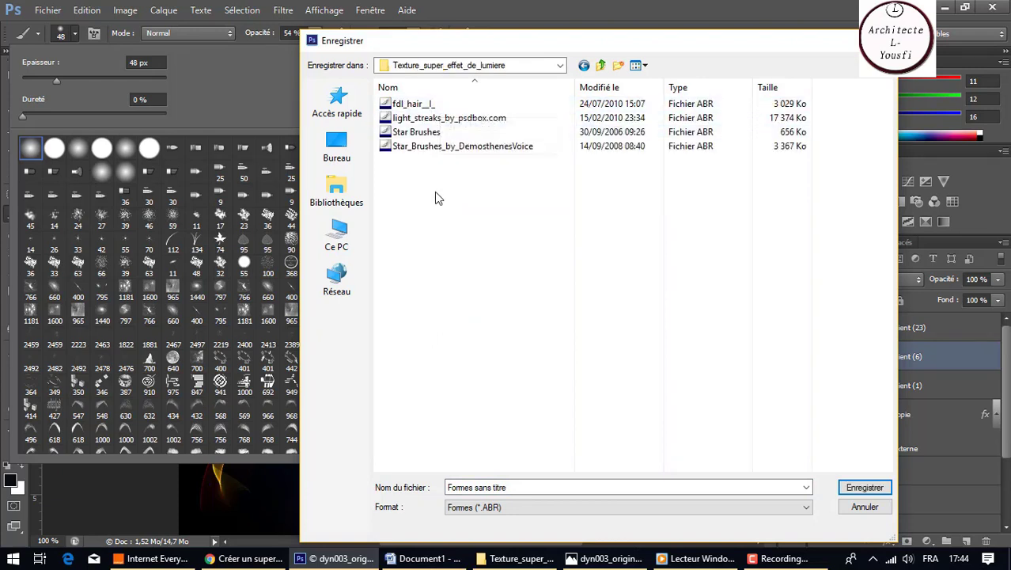
Step: Save the brush set over Star_Brushes_by_DemosthenesVoice, confirming the replacement
click(412, 134)
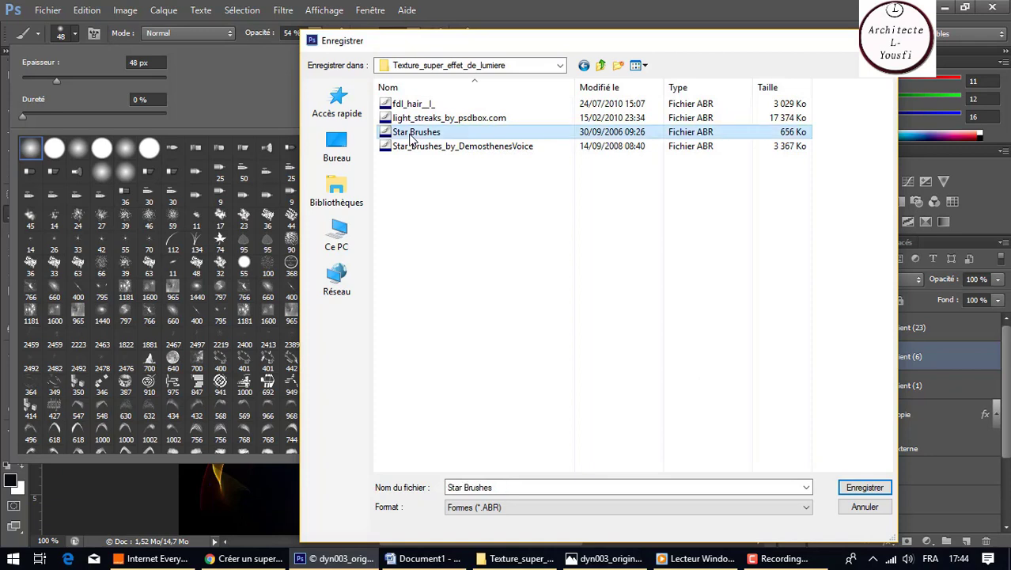
click(848, 489)
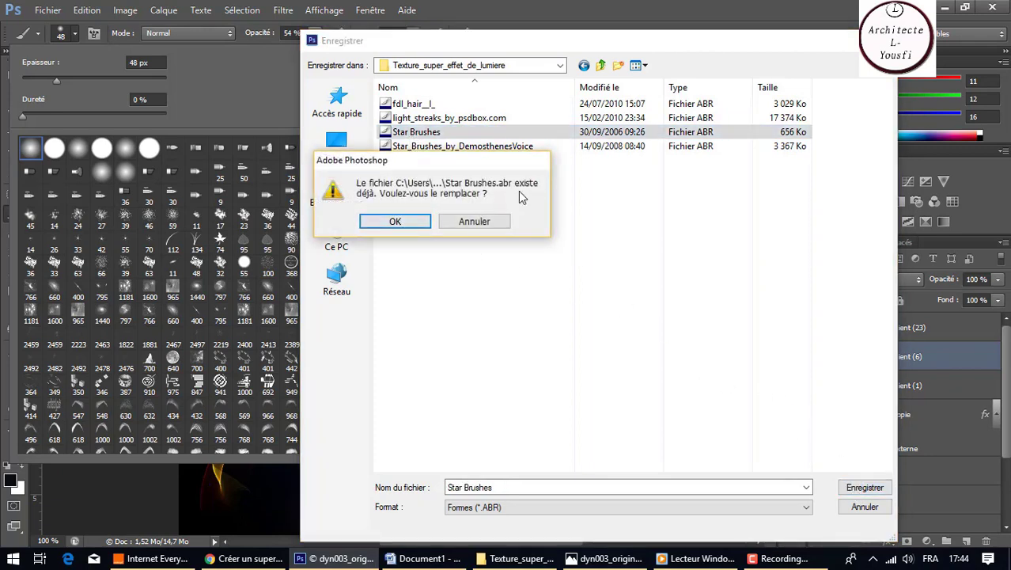
click(500, 223)
click(467, 145)
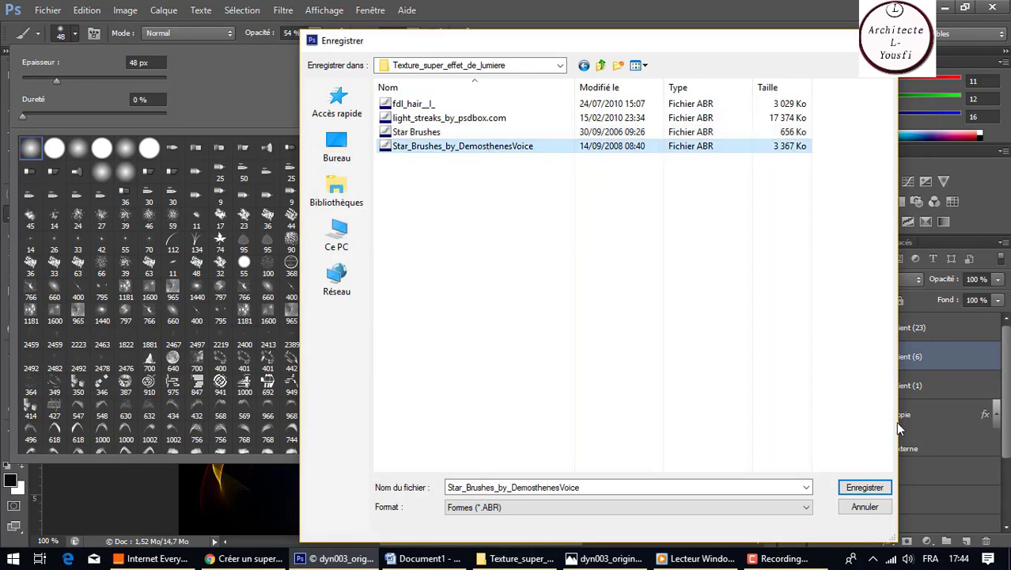
click(866, 488)
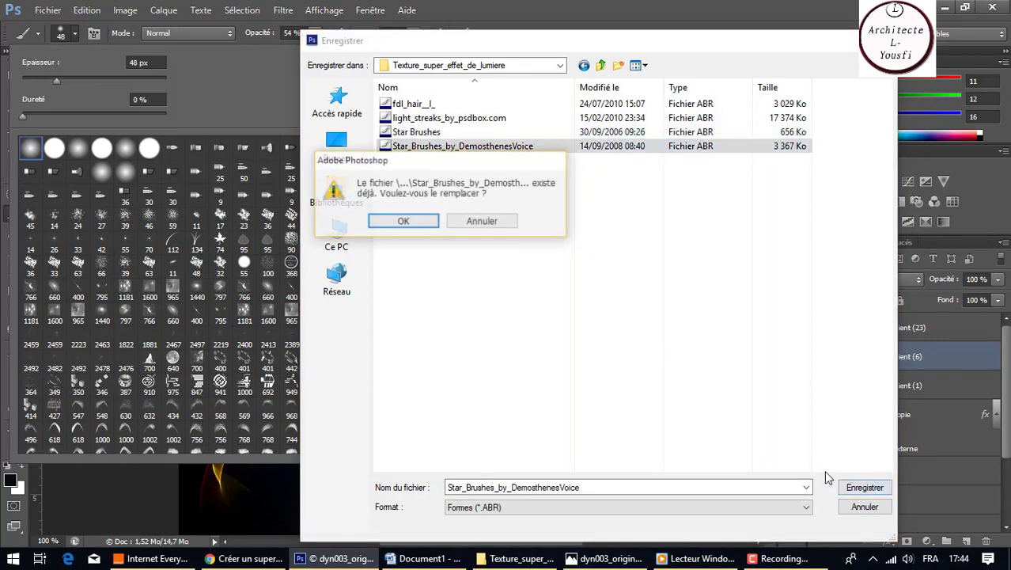
click(412, 223)
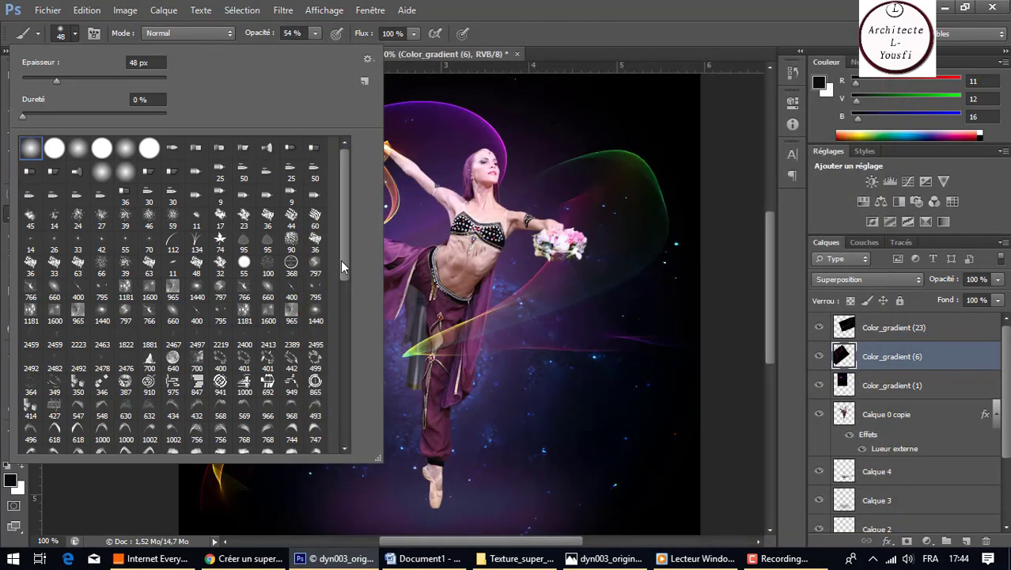
Step: Pick the 2444 brush tip at the bottom of the preset list and size it to 178 px
drag(340, 263, 351, 438)
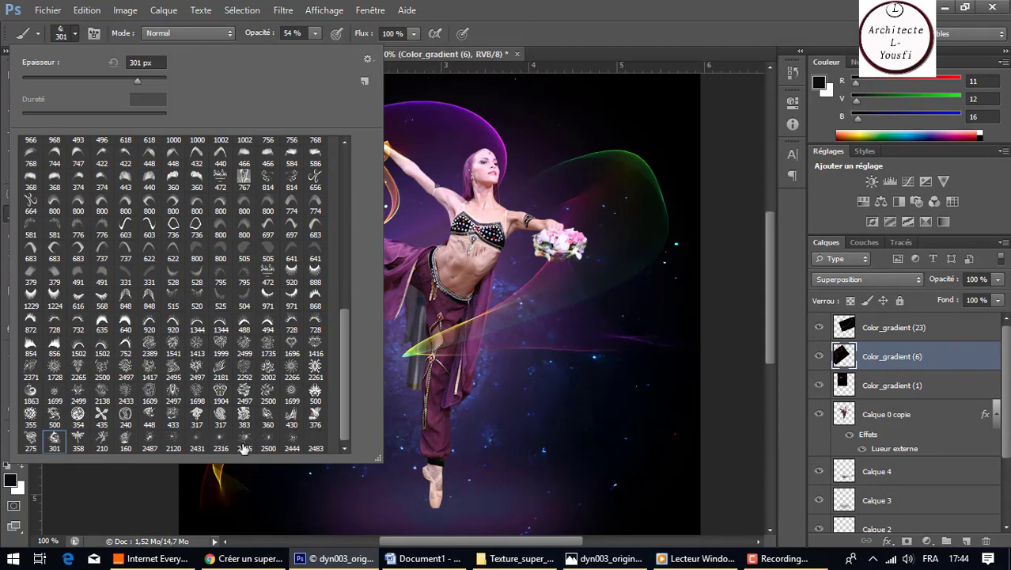
click(292, 440)
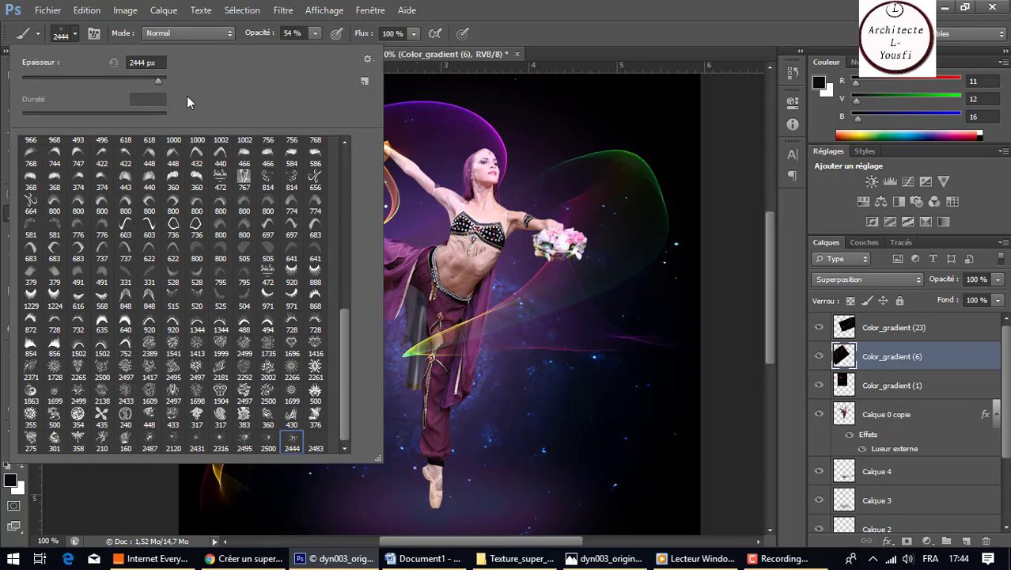
drag(124, 80, 122, 80)
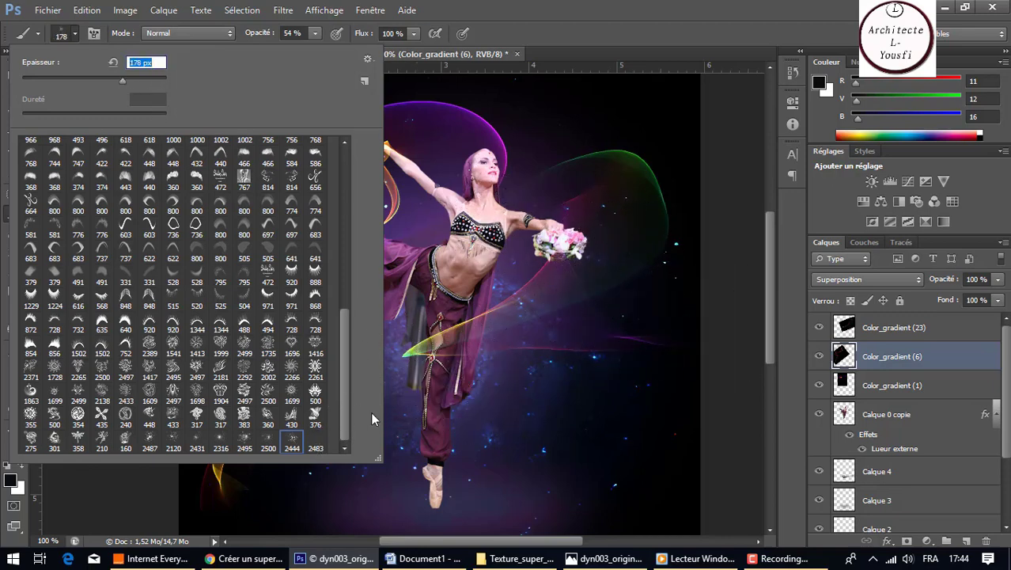
click(366, 59)
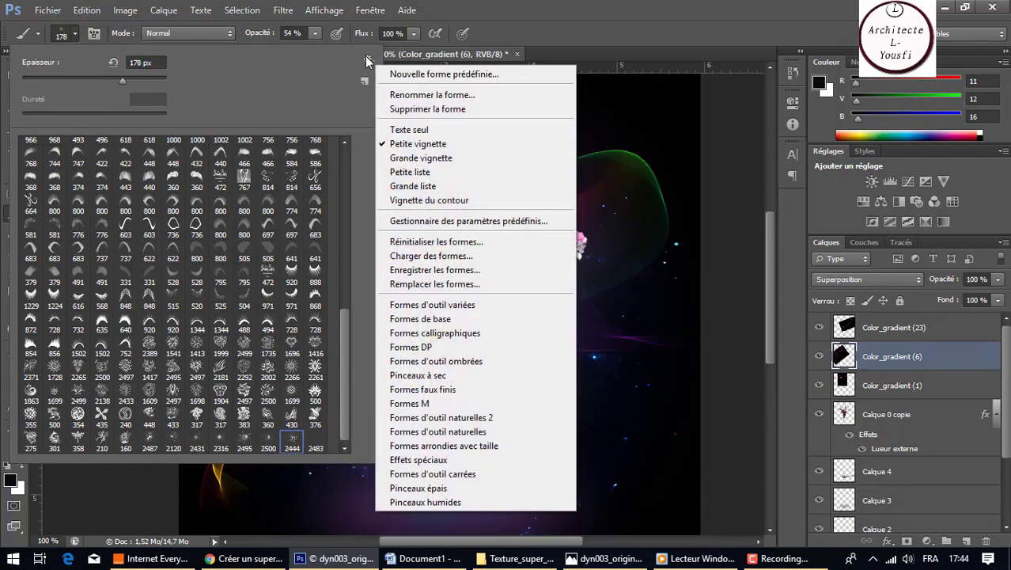
Step: Load the fdl_hair__l_.abr brush set from the Texture_super_effet_de_lumiere folder
click(472, 256)
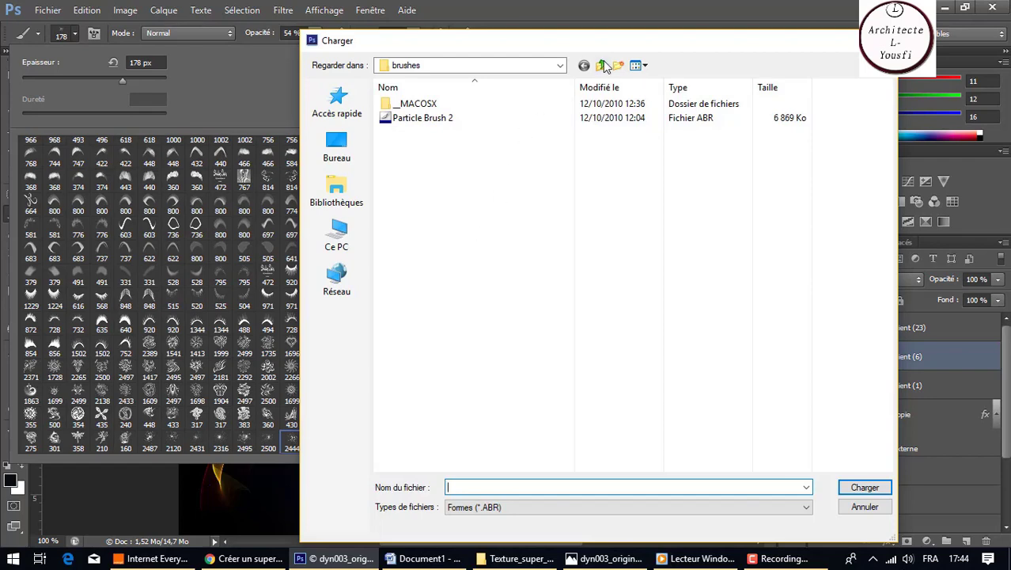
click(604, 65)
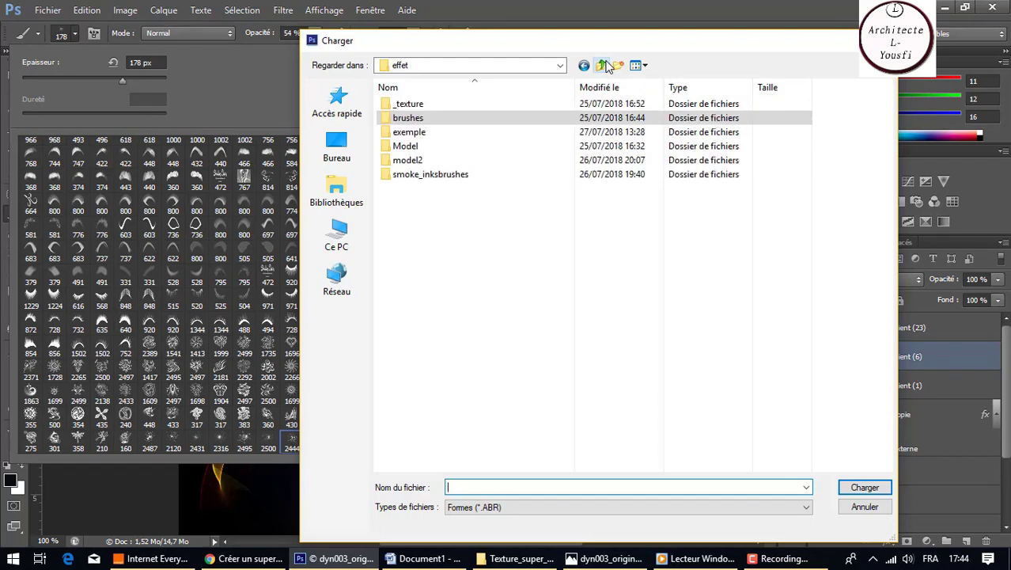
click(604, 65)
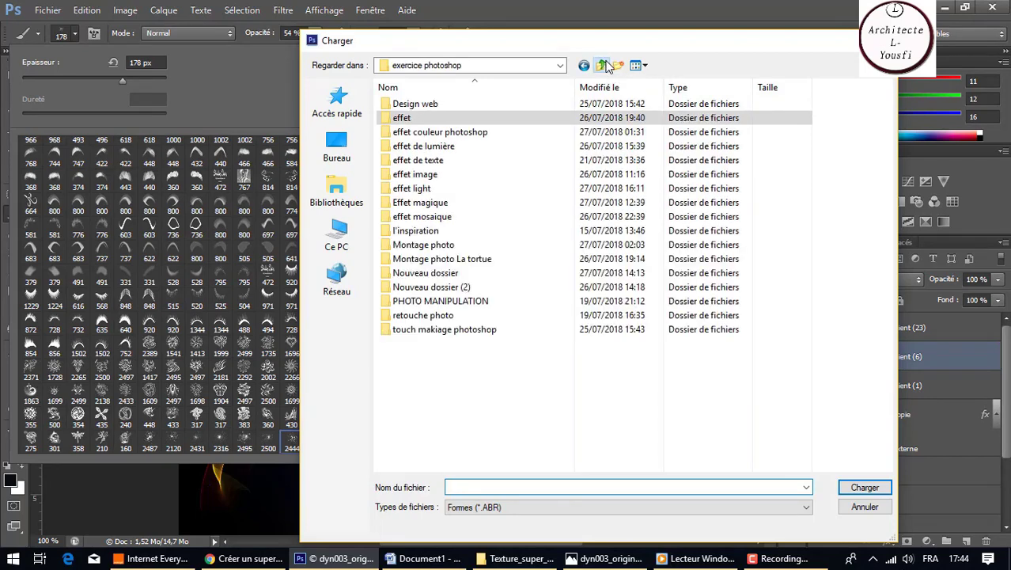
double_click(436, 190)
double_click(454, 118)
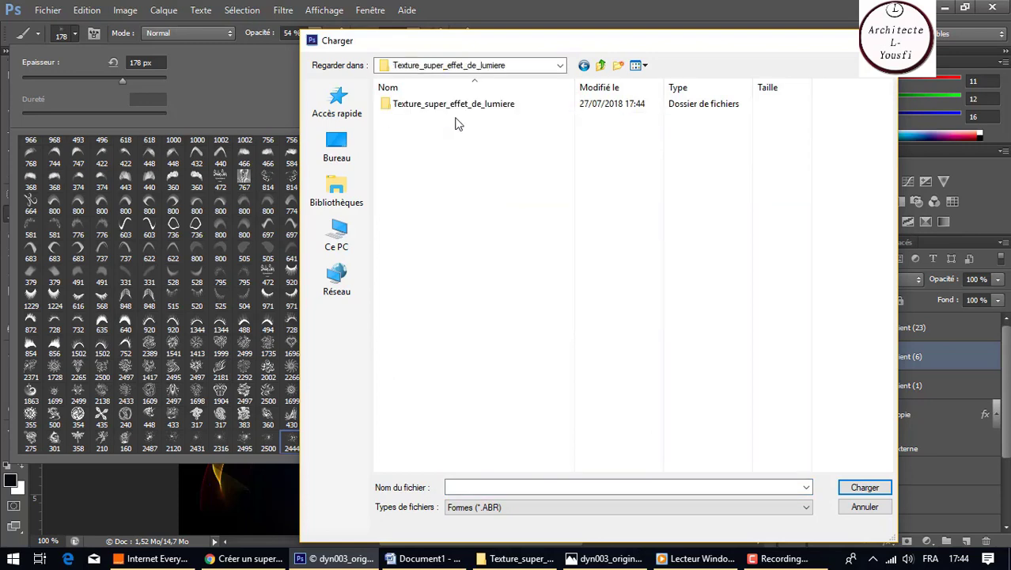
double_click(466, 110)
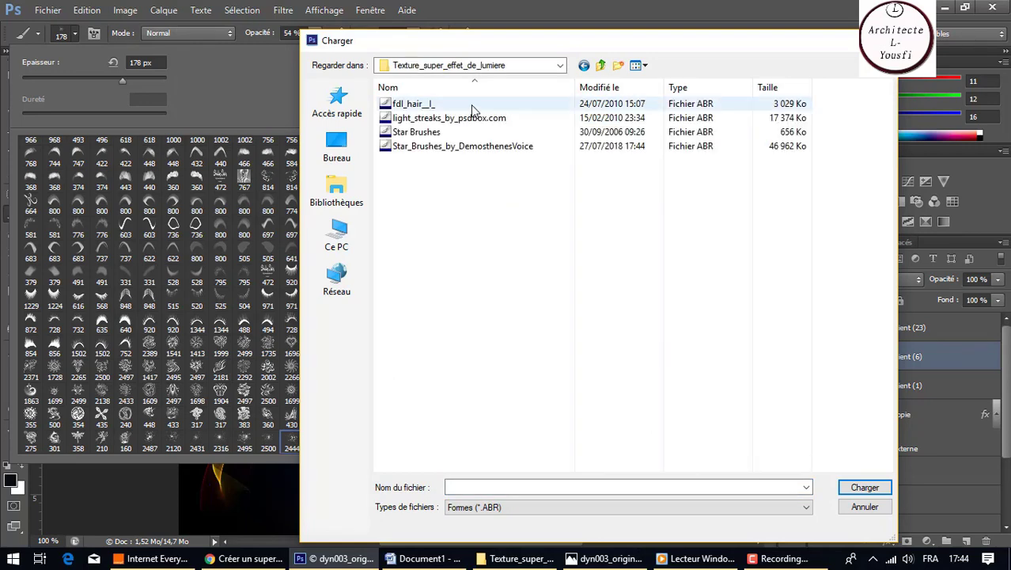
click(473, 107)
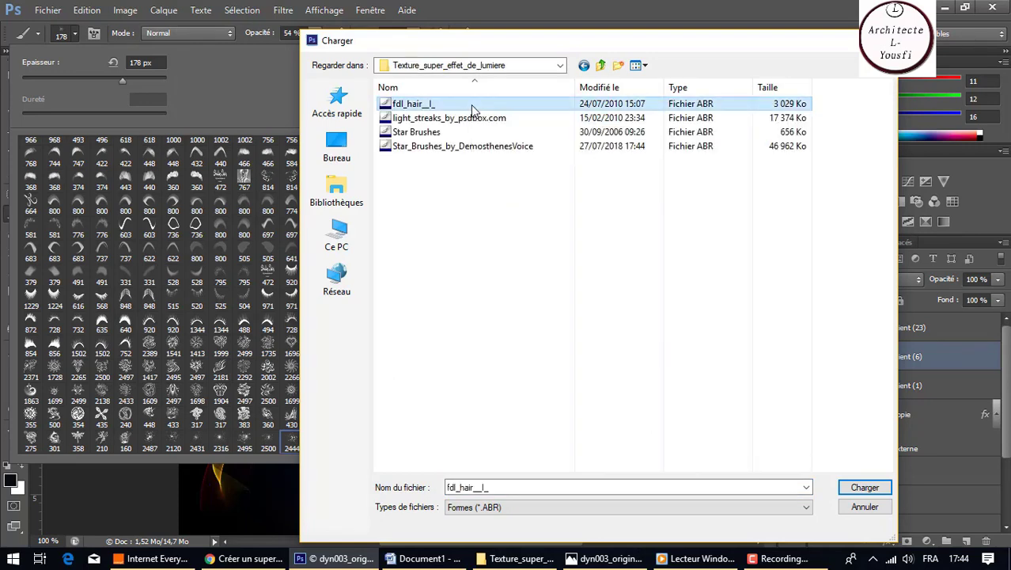
click(858, 489)
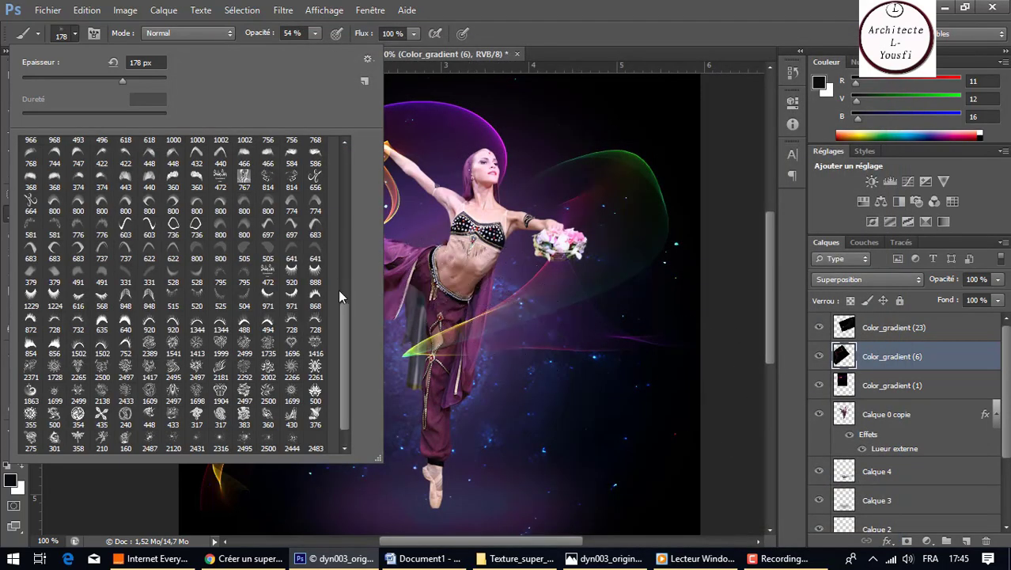
Step: Choose a hair brush from the last row and shrink it to 125 px
drag(345, 345, 341, 384)
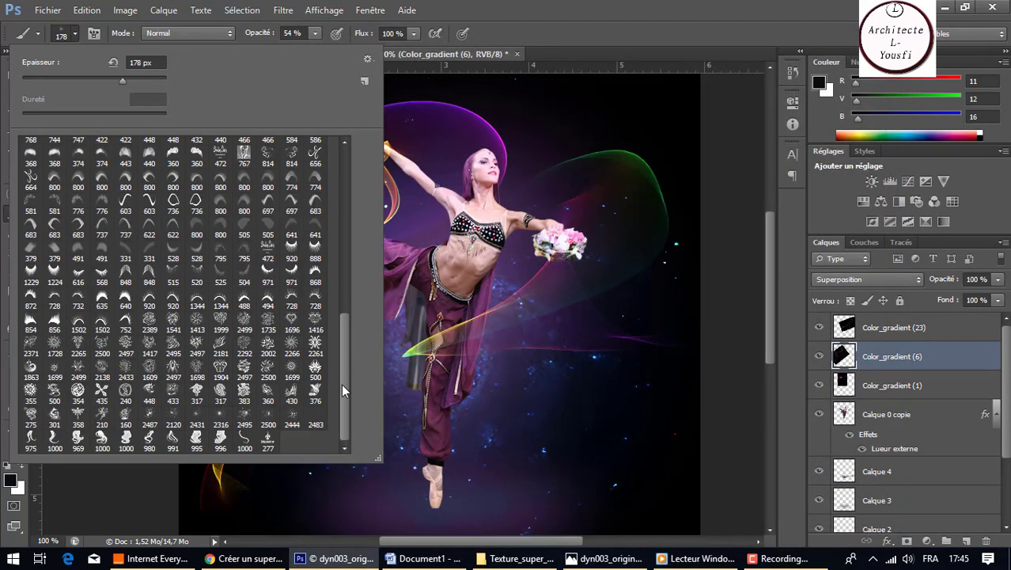
click(247, 440)
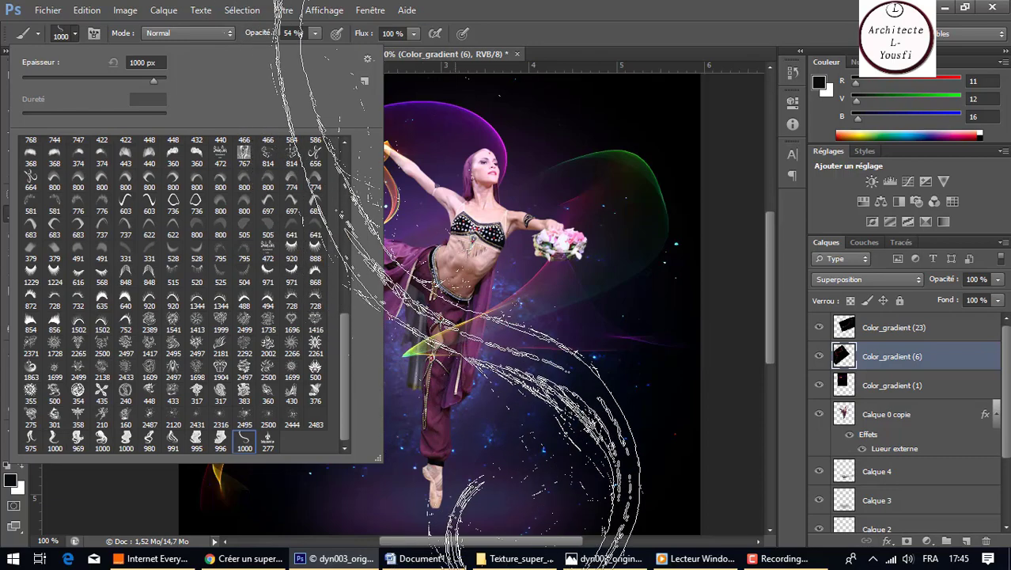
click(125, 441)
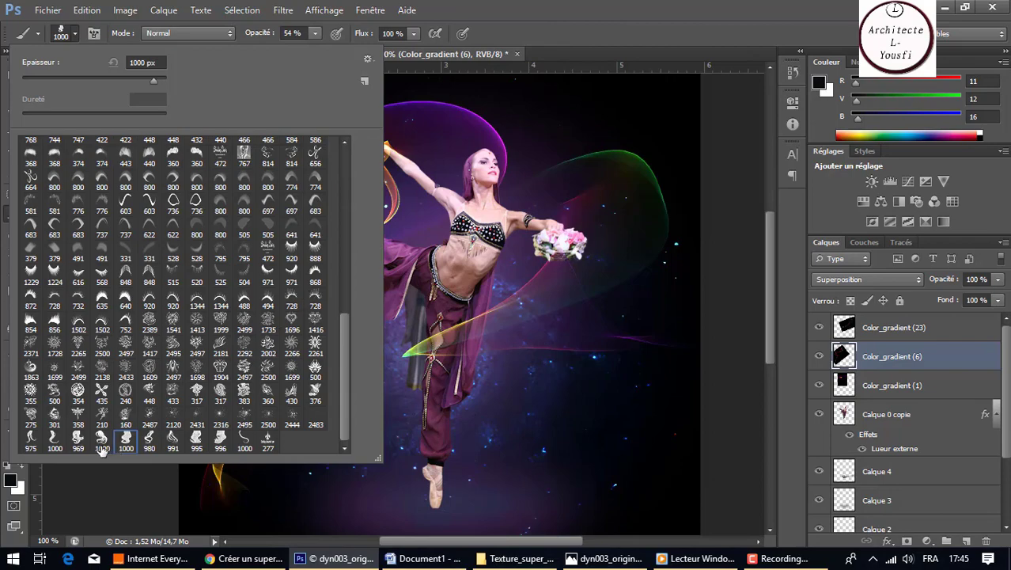
click(52, 441)
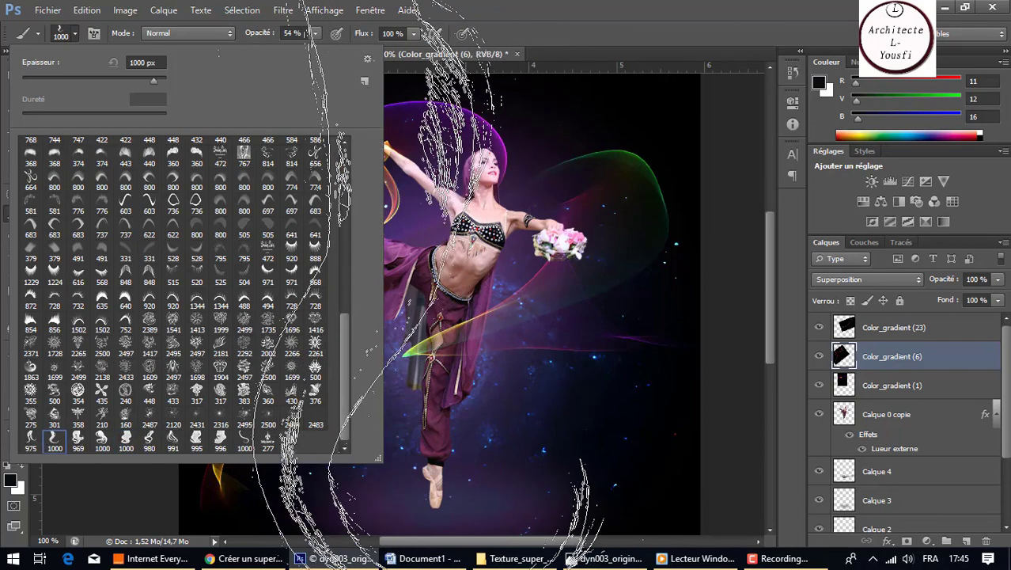
click(149, 78)
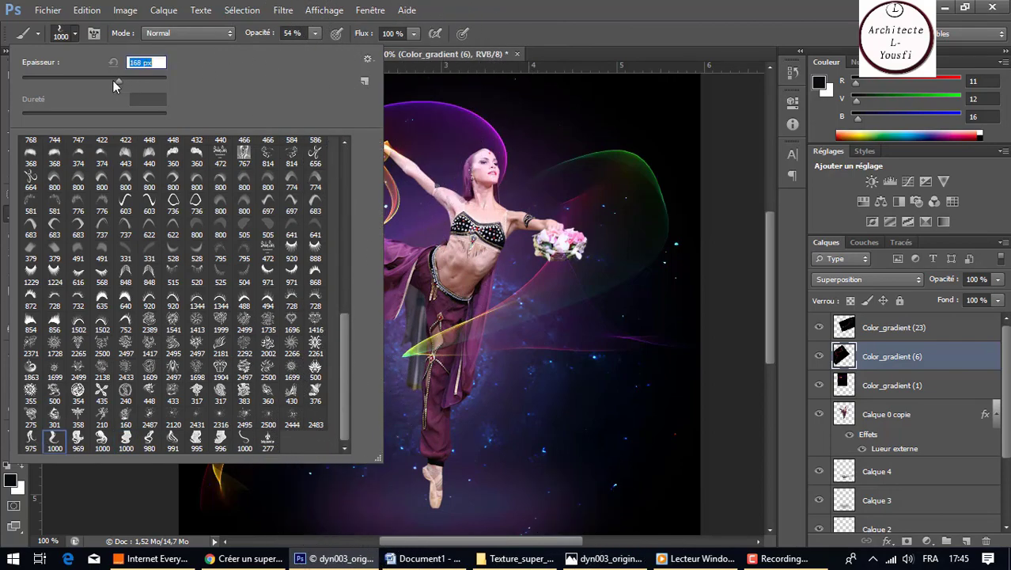
drag(112, 79, 103, 82)
Step: Set the foreground colour to near-black purple 0b0114, sampled from the dark canvas
click(11, 479)
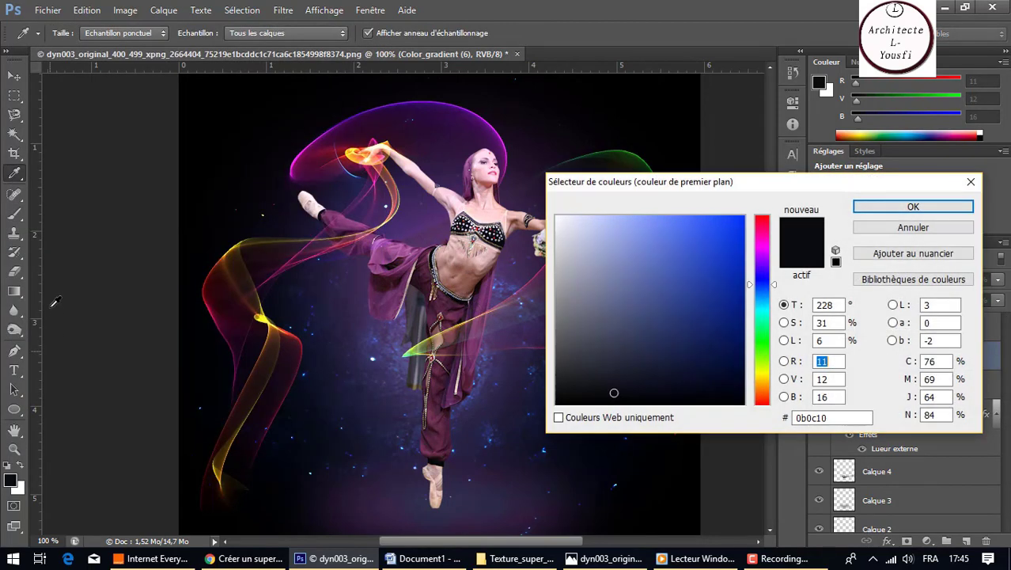
click(470, 193)
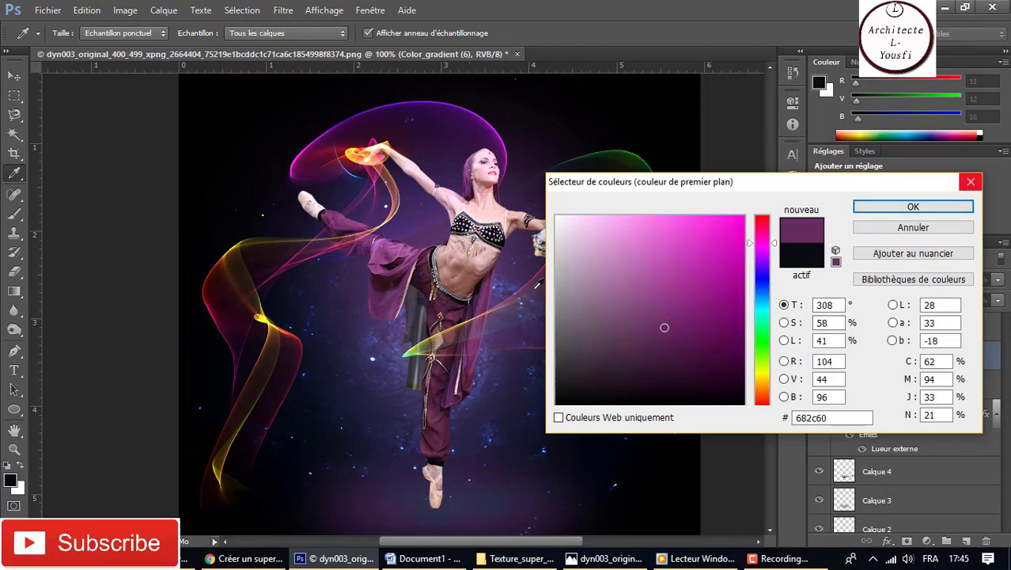
click(620, 455)
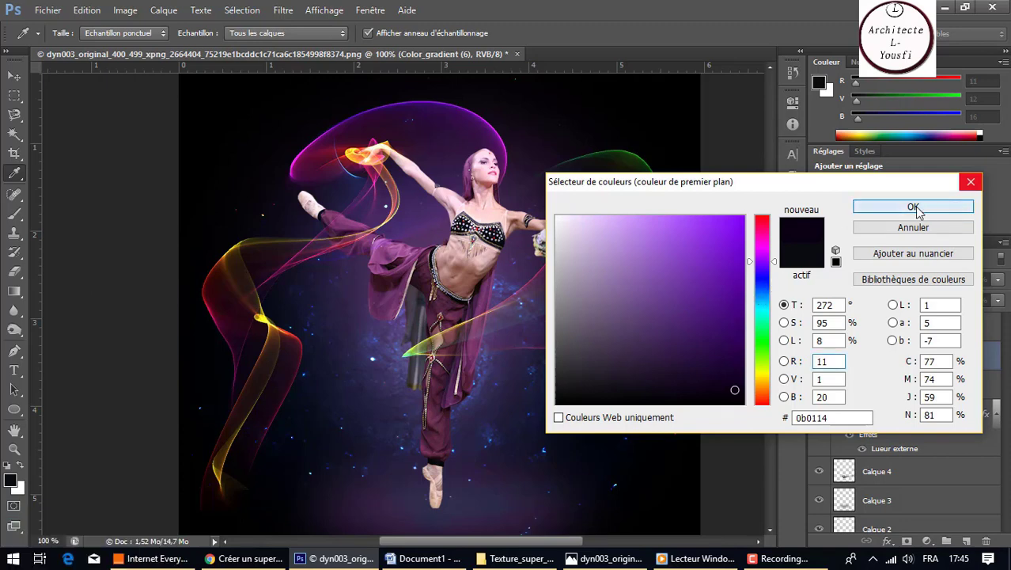
click(888, 211)
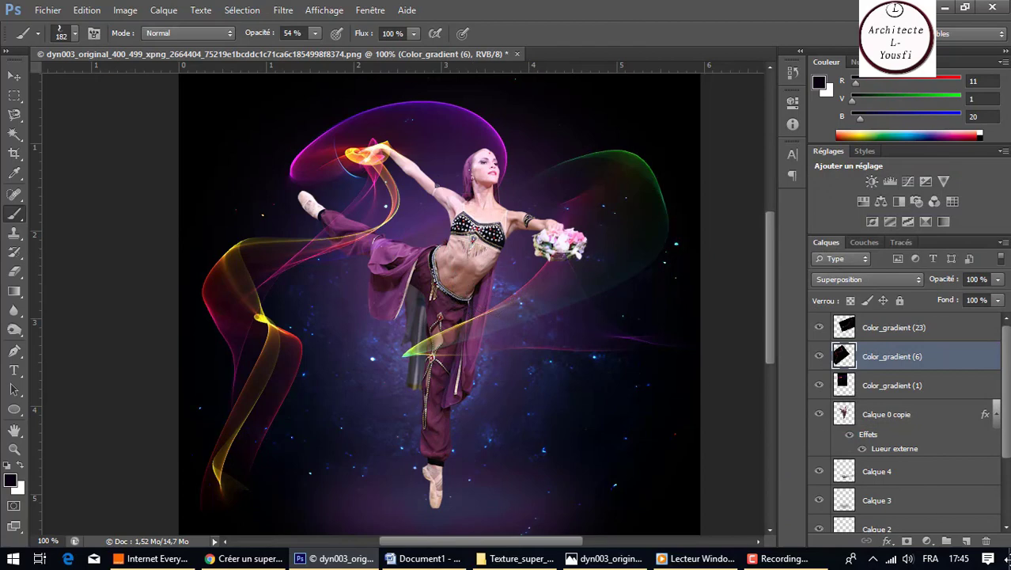
Step: On a new layer above Color_gradient (23), stamp the 246 px hair brush three times over the torso
click(934, 322)
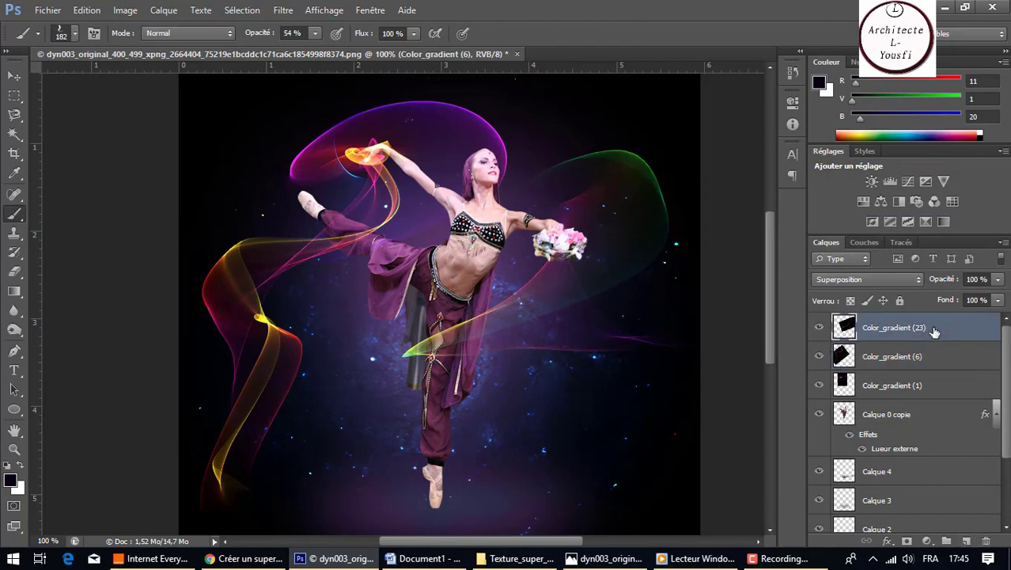
click(966, 541)
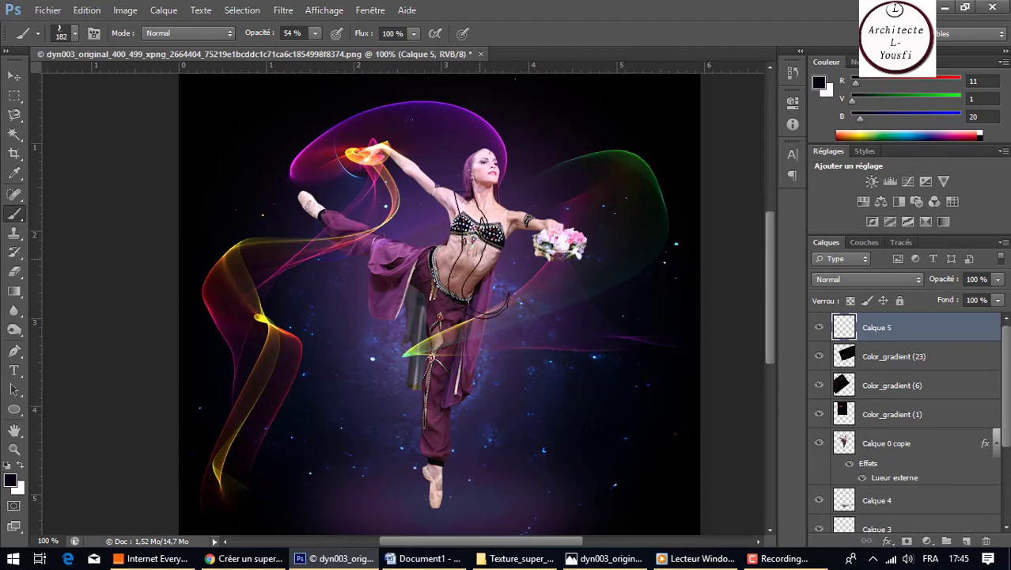
click(74, 35)
drag(141, 81, 142, 81)
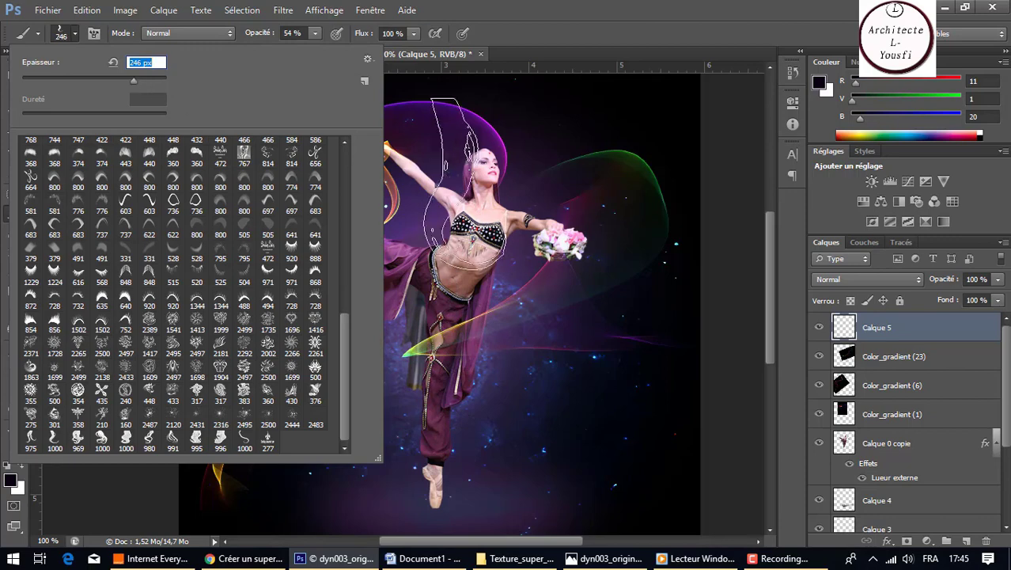
key(Return)
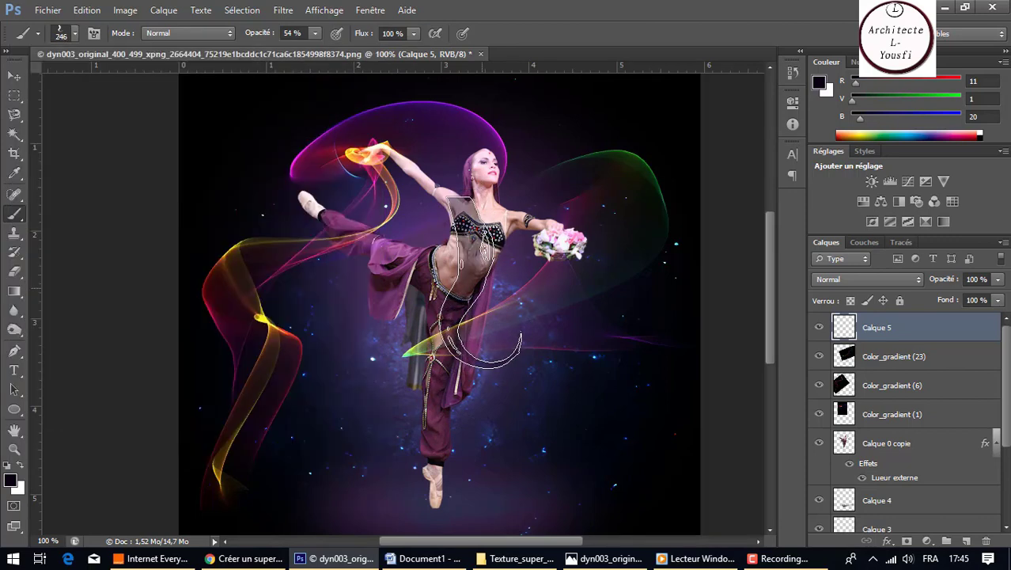
click(480, 281)
click(480, 281)
click(480, 281)
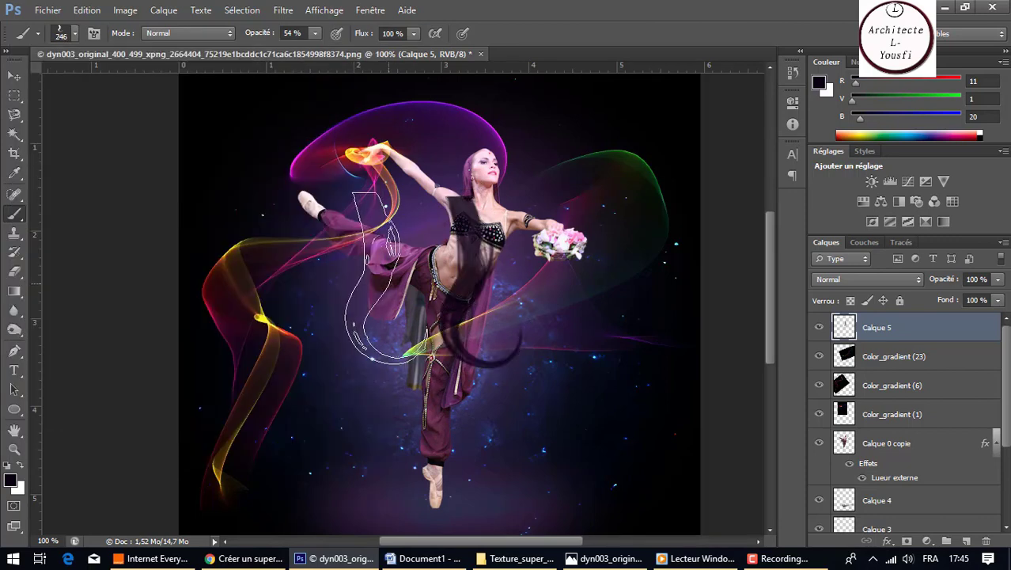
Step: Warp the Calque 5 hair stroke into a long, curving strand flowing down the dancer's body
key(ctrl+t)
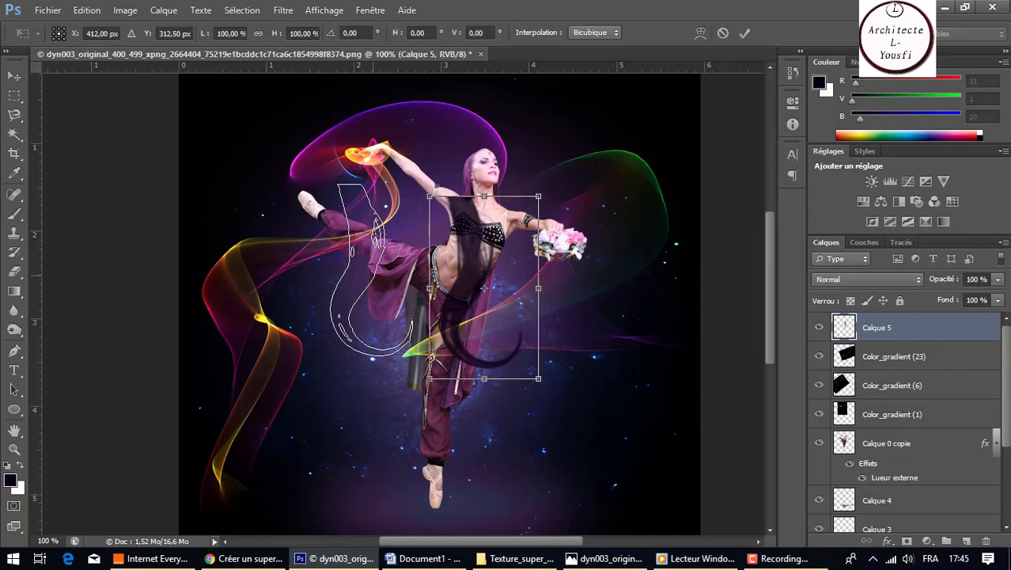
click(702, 34)
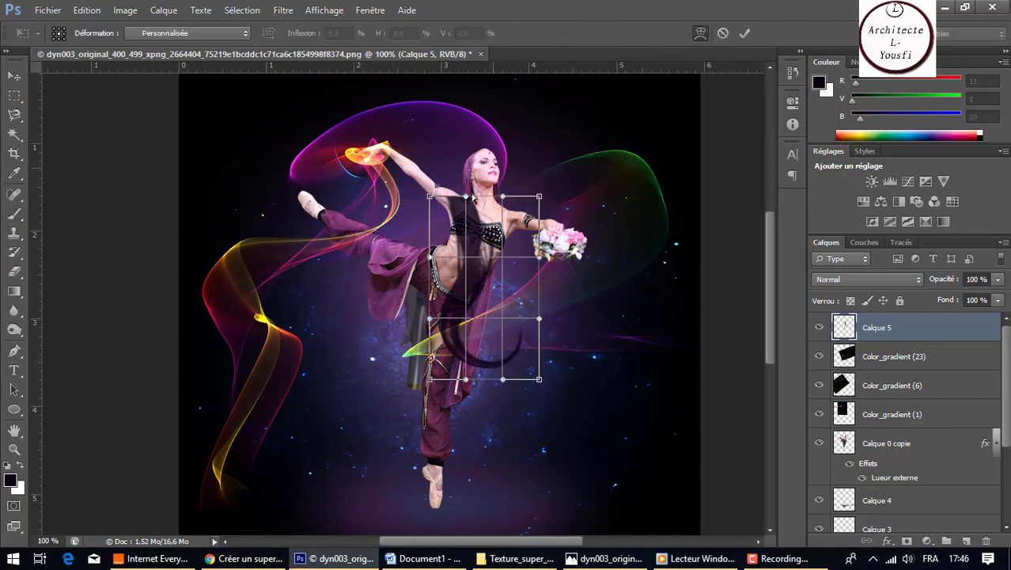
mouse_move(433, 203)
mouse_down()
mouse_move(460, 192)
mouse_move(499, 196)
mouse_up()
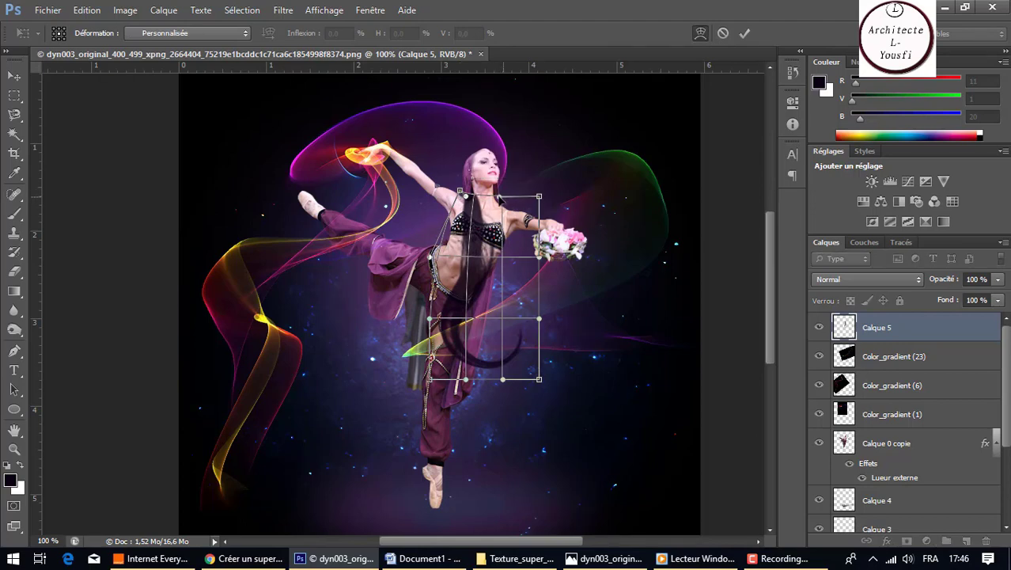
drag(539, 382, 512, 496)
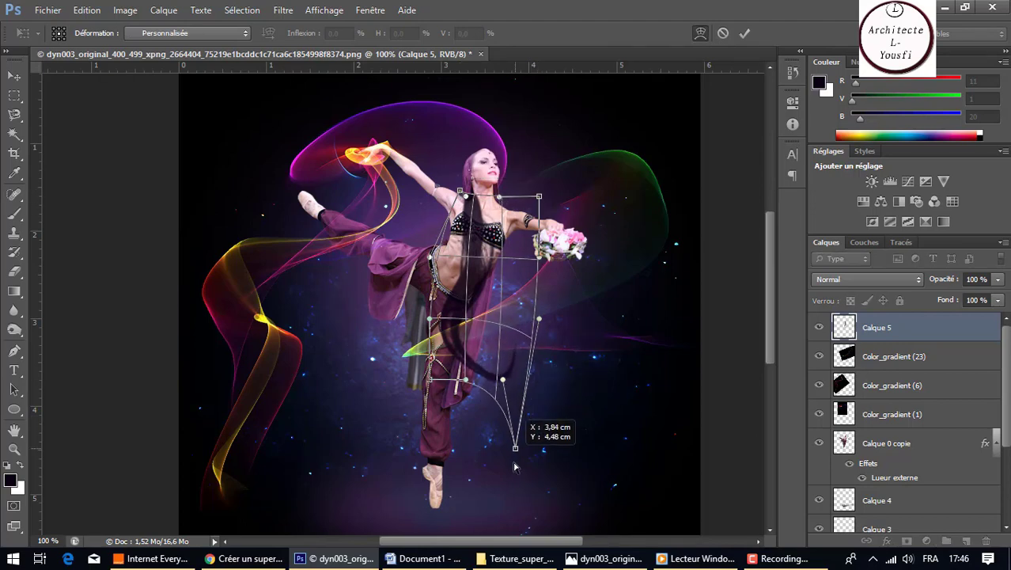
drag(466, 381, 472, 416)
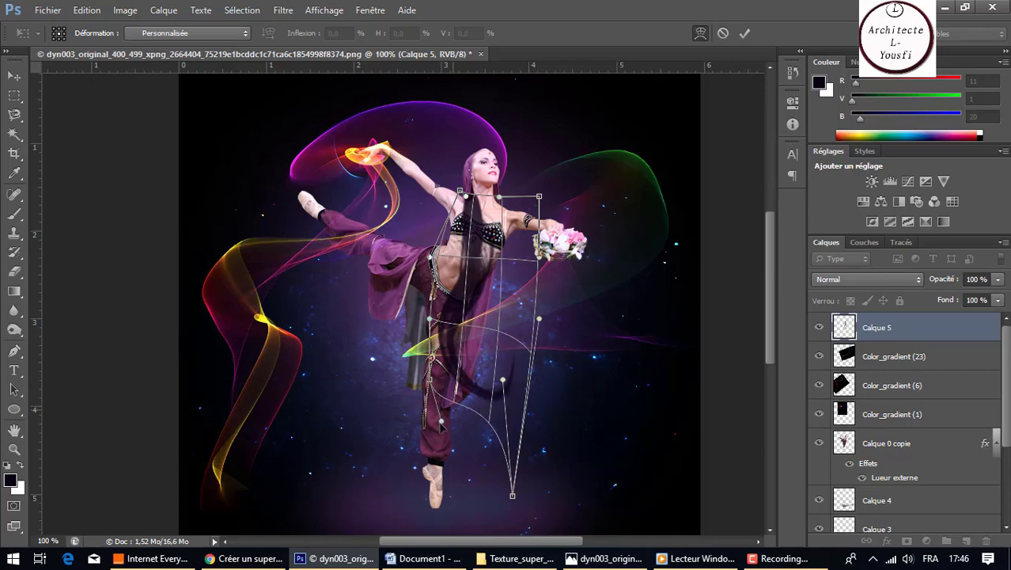
mouse_move(539, 328)
mouse_down()
mouse_move(499, 363)
mouse_move(426, 318)
mouse_move(465, 339)
mouse_up()
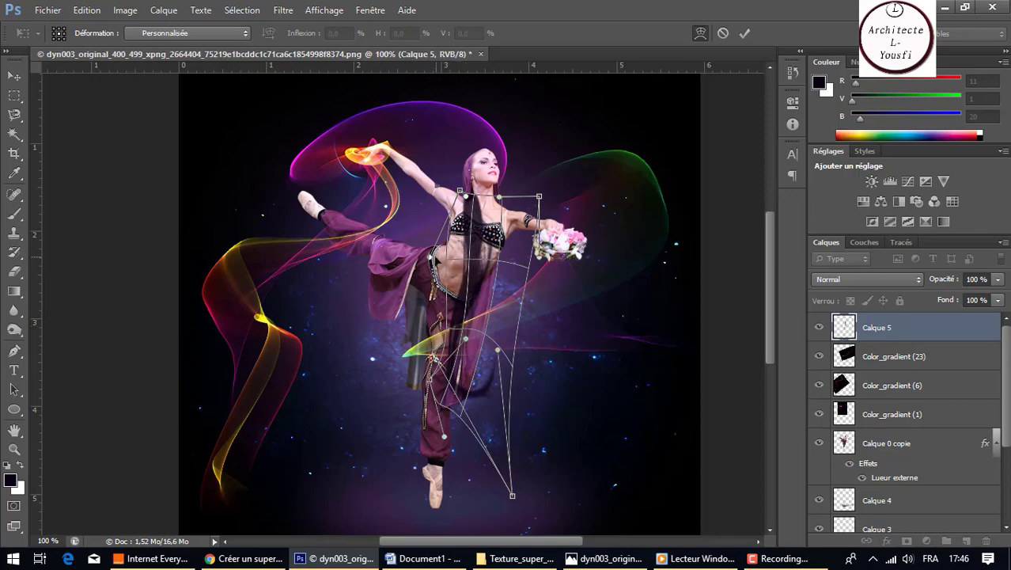
drag(433, 260, 457, 282)
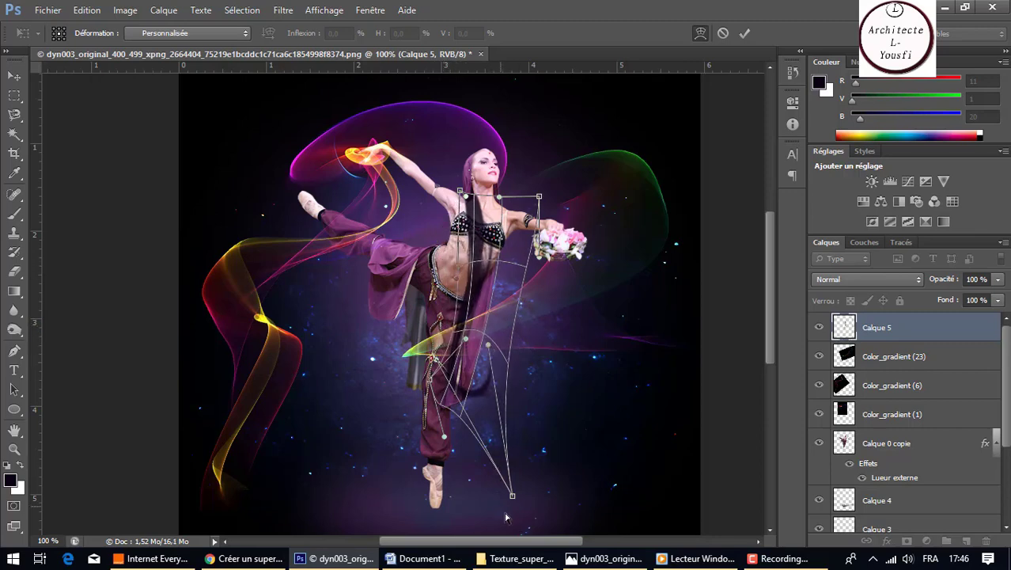
mouse_move(512, 495)
mouse_down()
mouse_move(501, 444)
mouse_move(534, 430)
mouse_up()
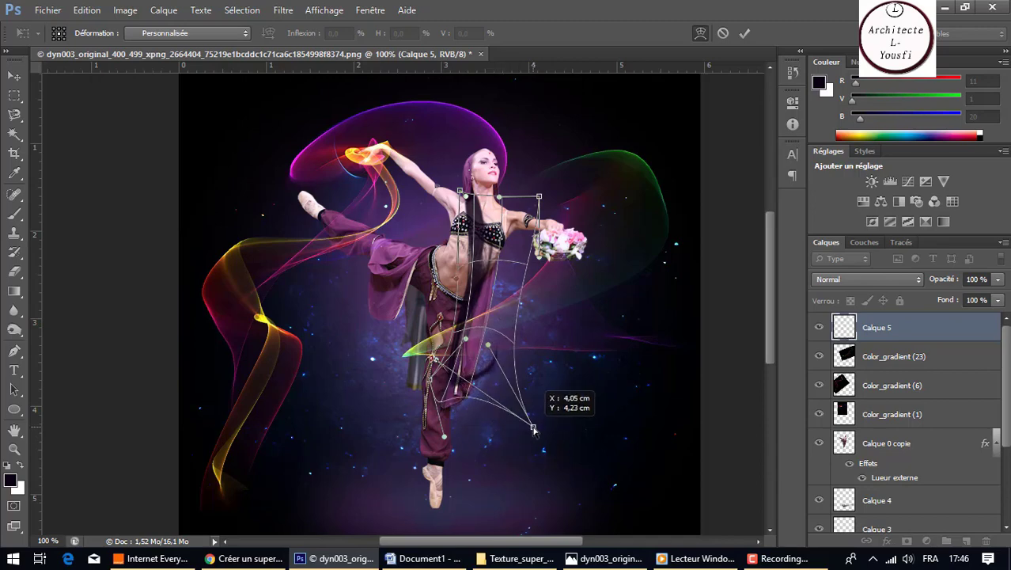
key(b)
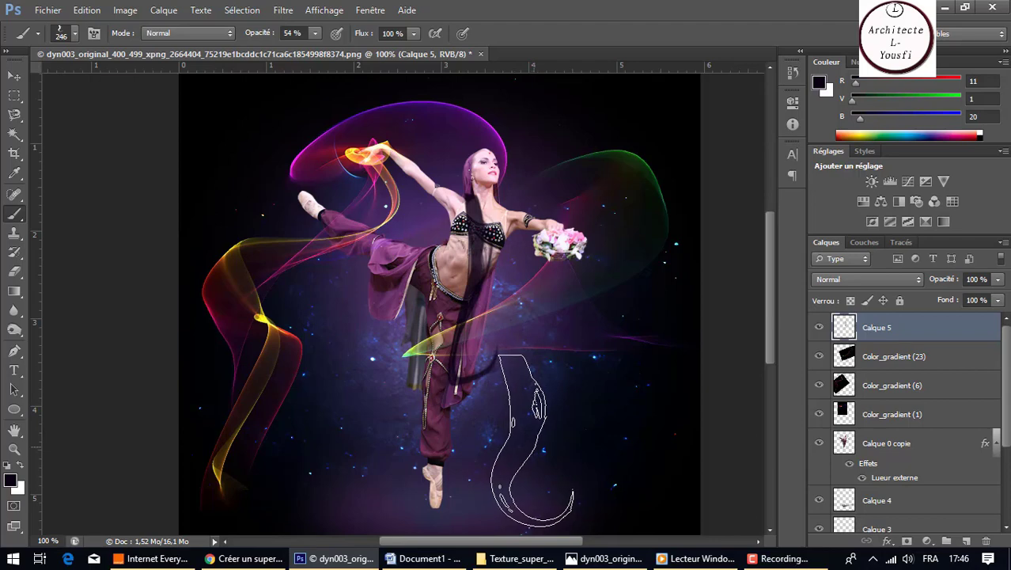
Step: Warp the strand again so its lower end bends down past the hip, and apply it
key(ctrl+t)
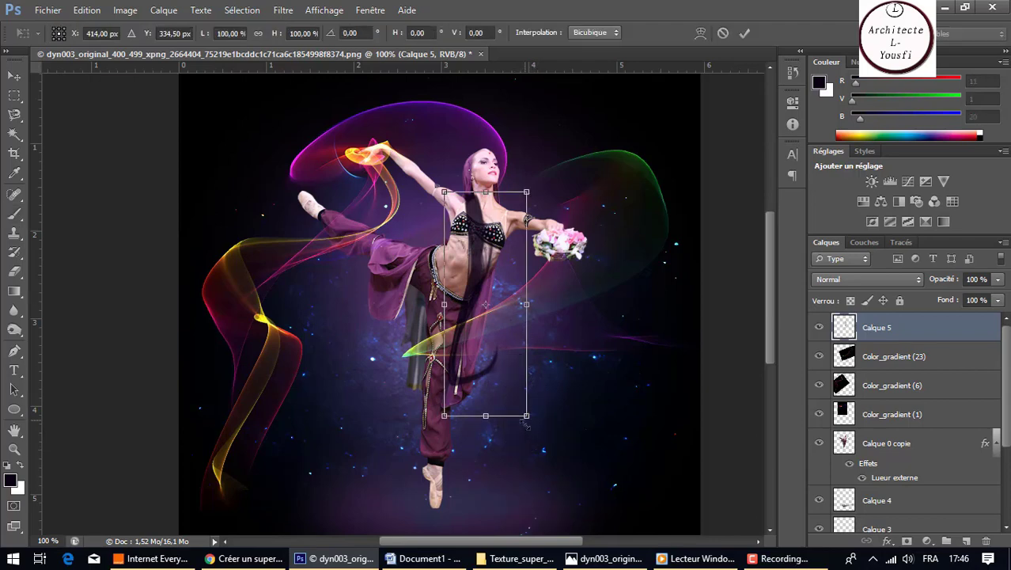
click(699, 37)
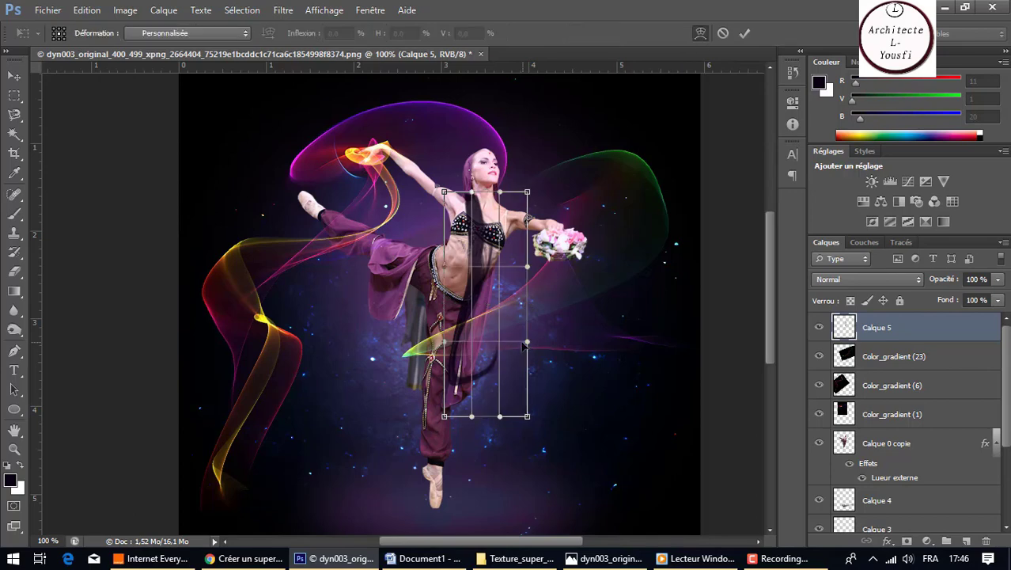
mouse_move(515, 341)
mouse_down()
mouse_move(526, 399)
mouse_move(477, 380)
mouse_up()
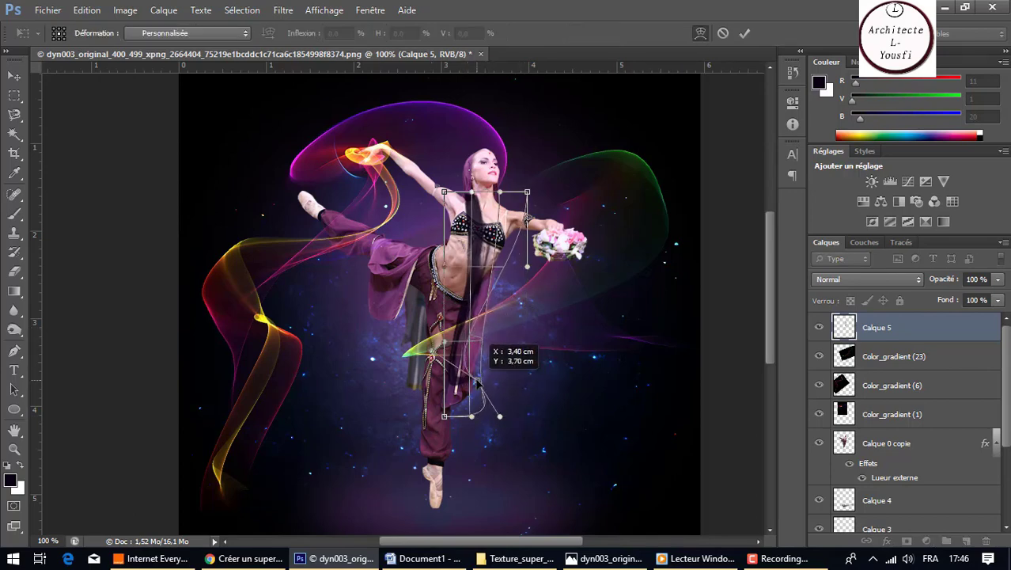
click(14, 214)
click(427, 221)
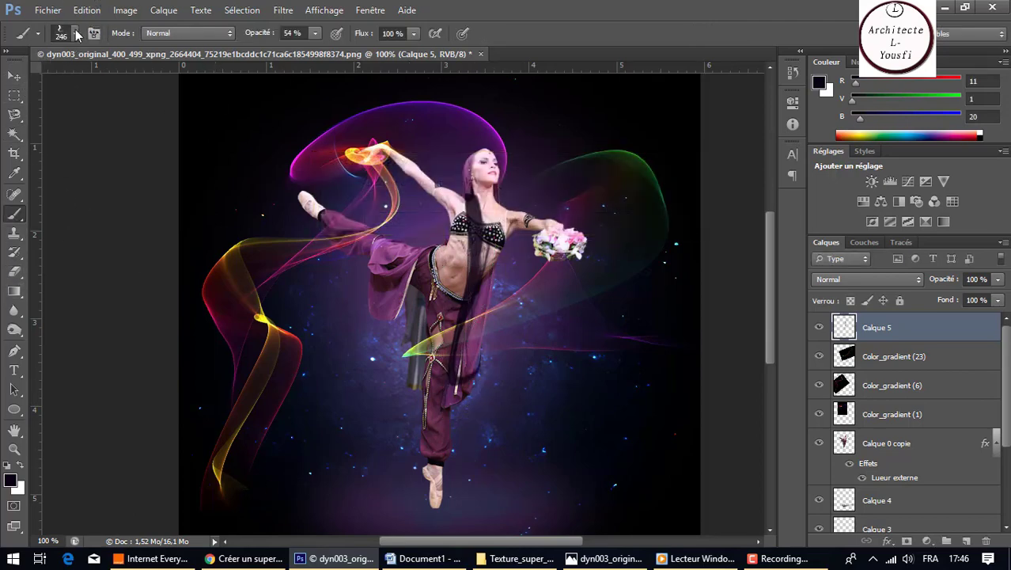
Step: Choose the 1000 px hair brush tip and set its size to 277 px
click(73, 34)
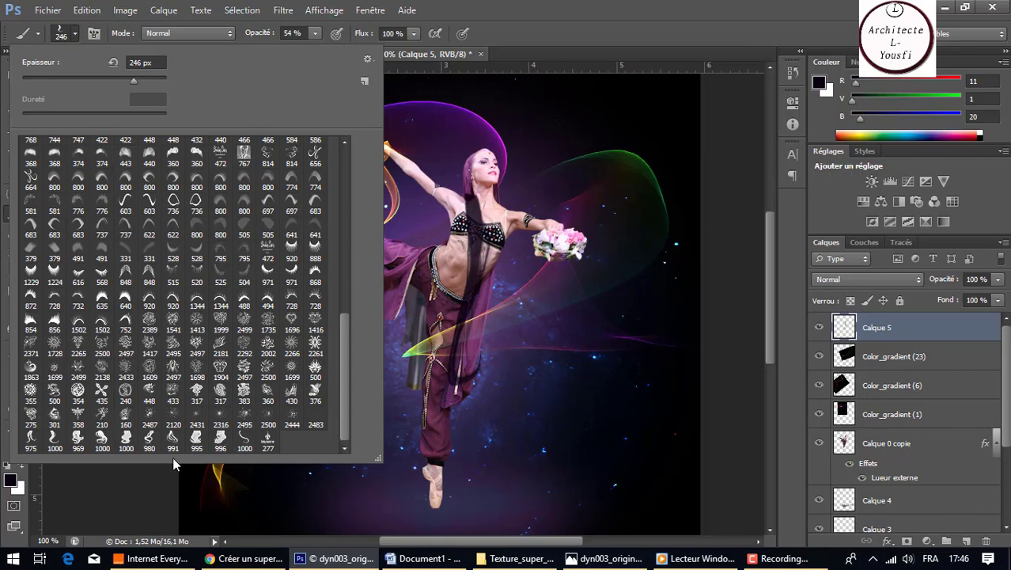
click(244, 439)
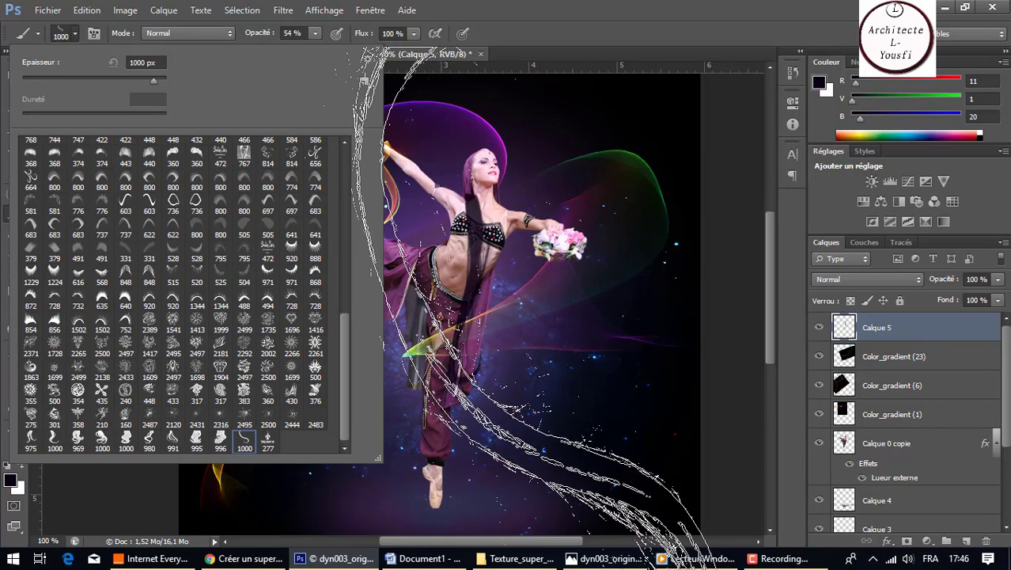
click(94, 79)
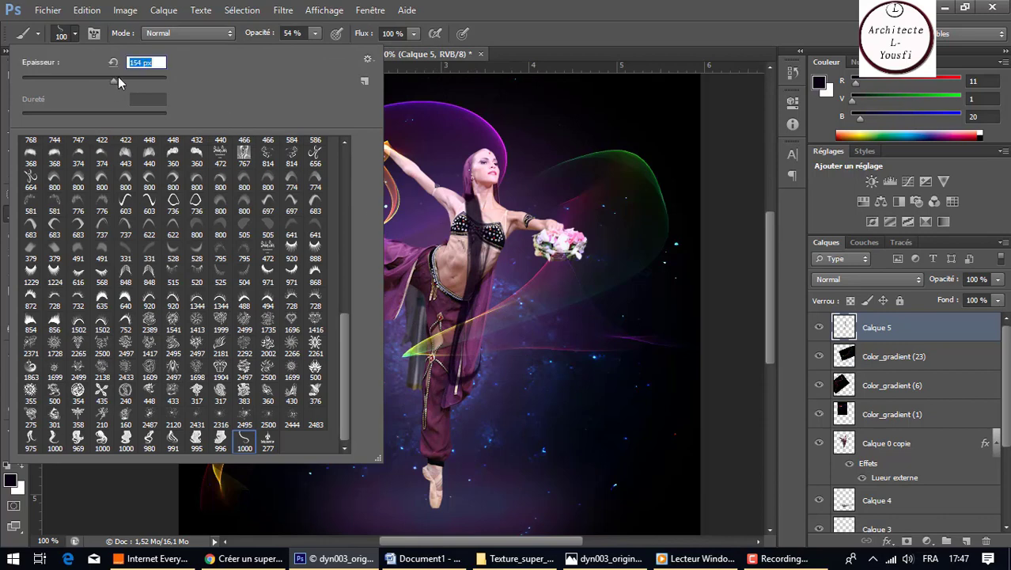
drag(118, 77, 103, 66)
text(333)
drag(135, 81, 134, 81)
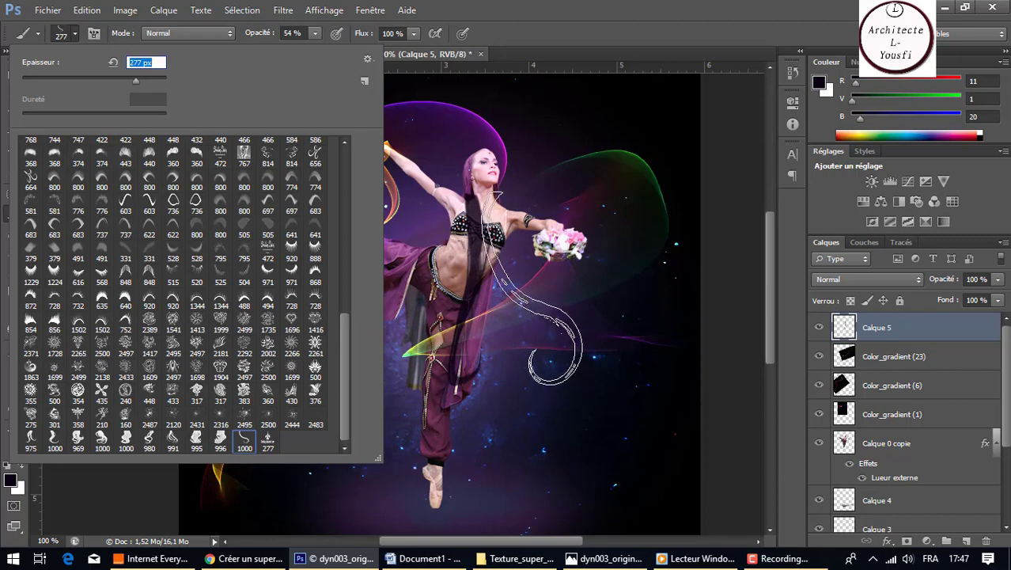
Step: On new layer Calque 6, stamp a second hair strand curling down the dancer's right side
click(966, 541)
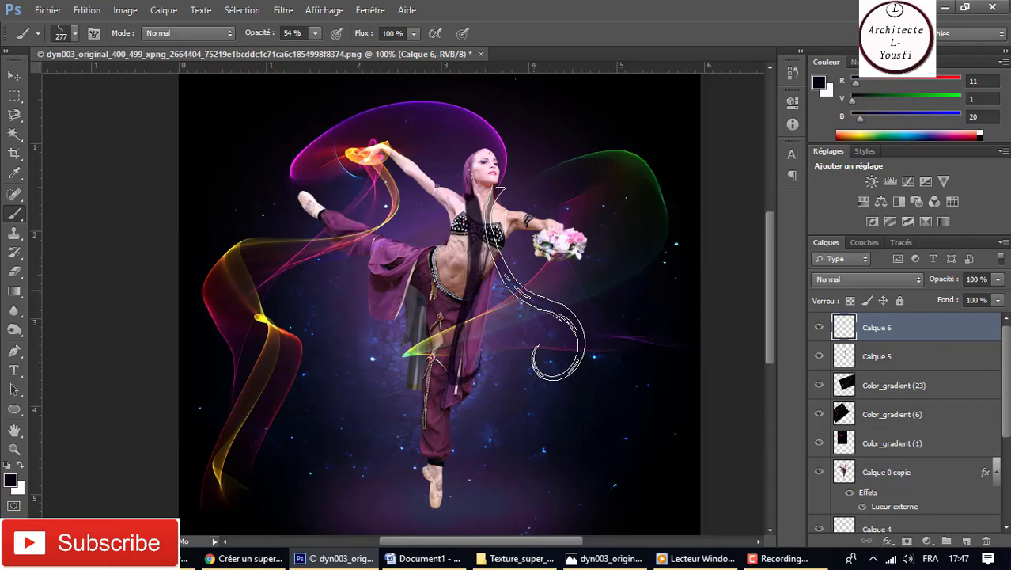
click(535, 284)
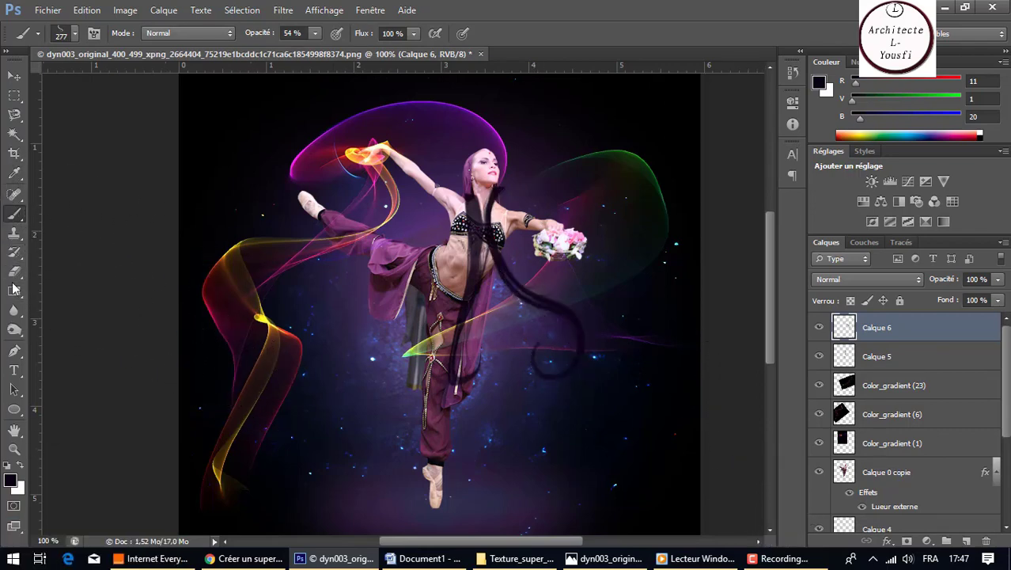
click(13, 273)
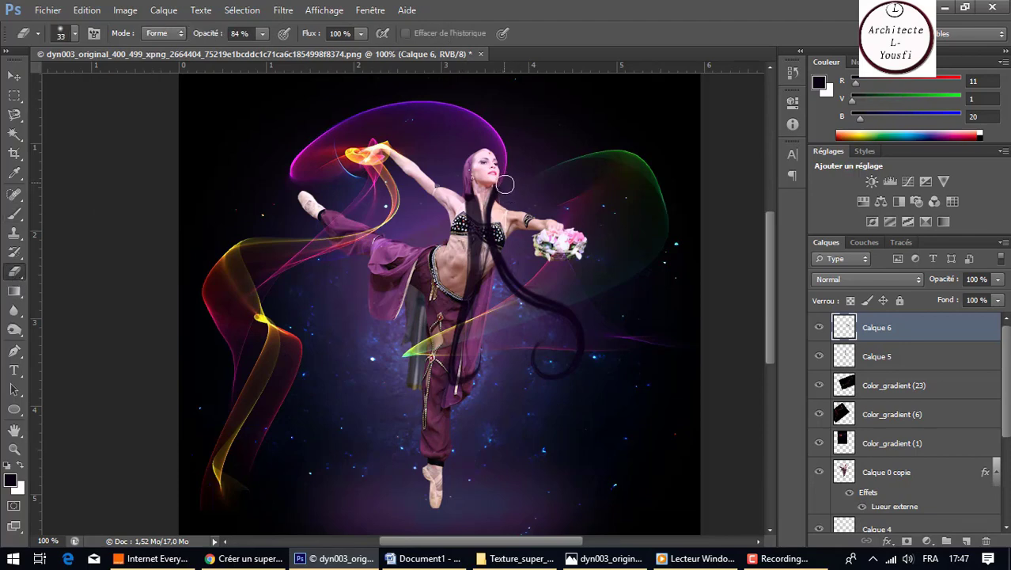
Step: Give the eraser a 246 px hair-shaped tip and add empty layer Calque 7 on top
right_click(508, 197)
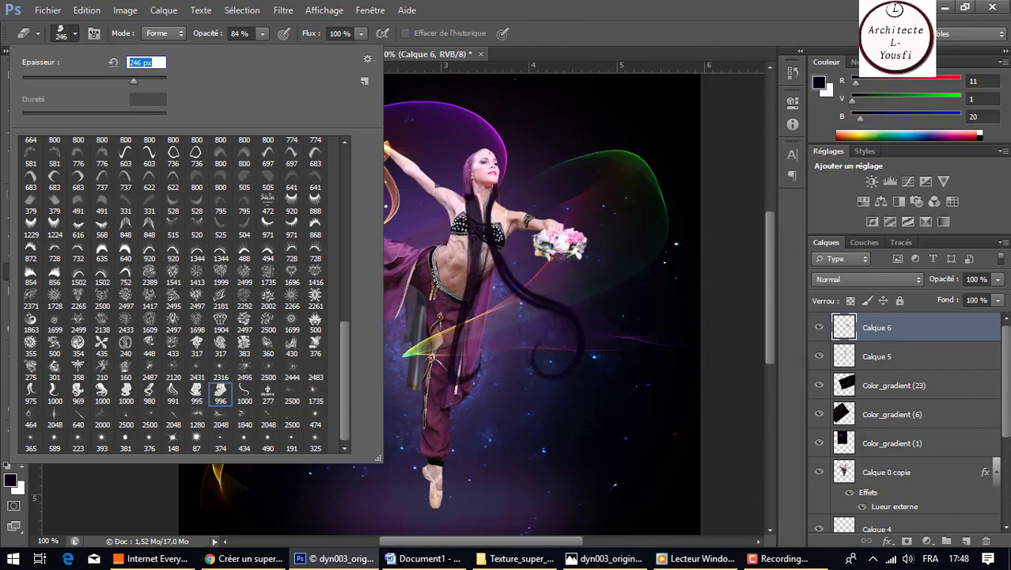
click(967, 541)
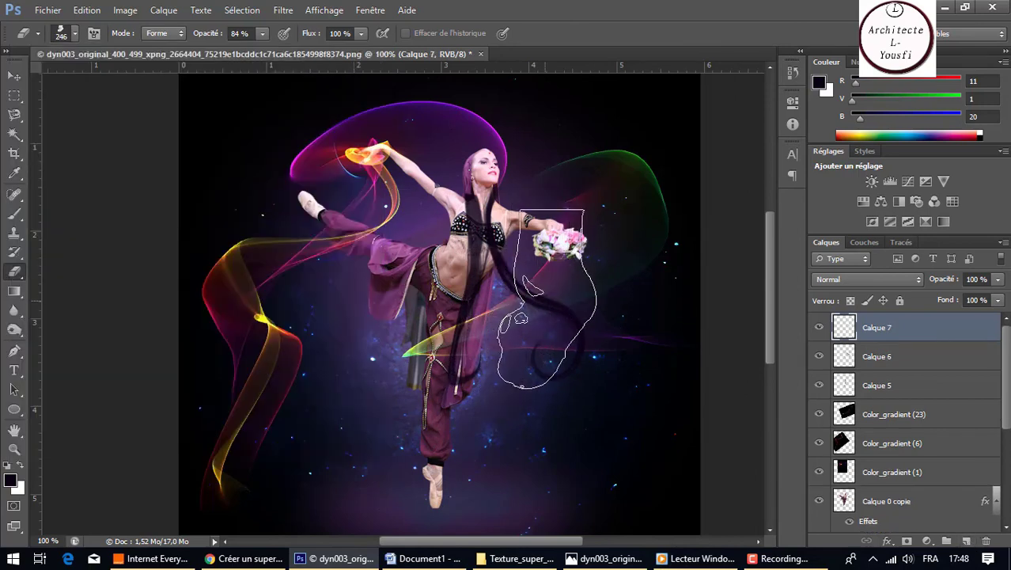
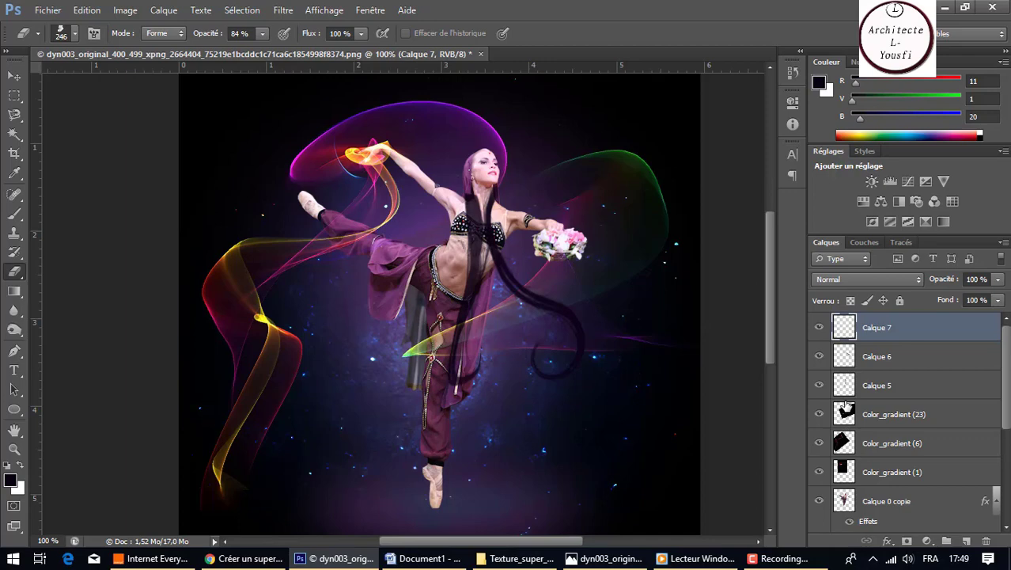
Step: Duplicate Calque 6 as Calque 6 copie
key(v)
key(alt+bracketleft)
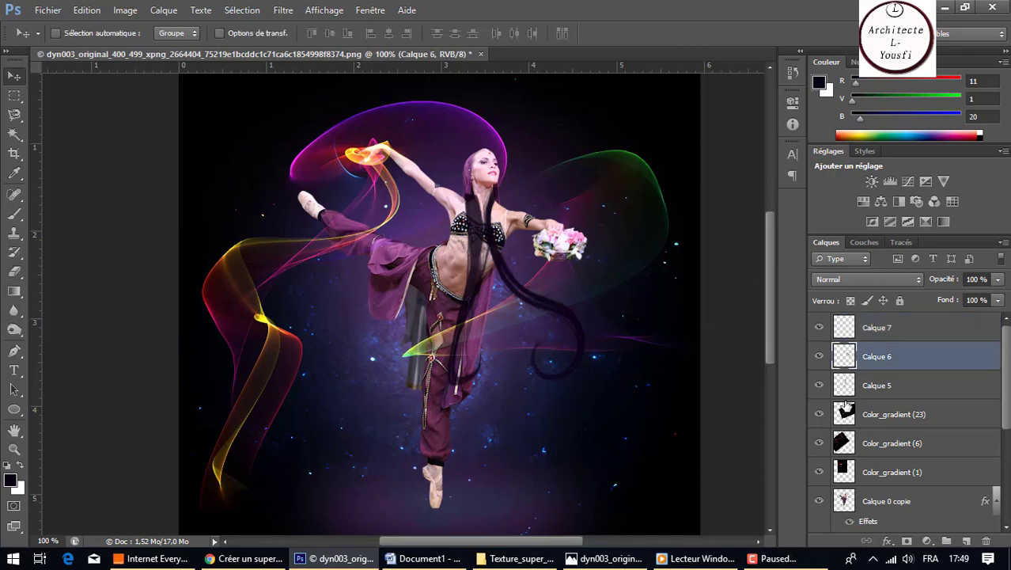
key(ctrl+j)
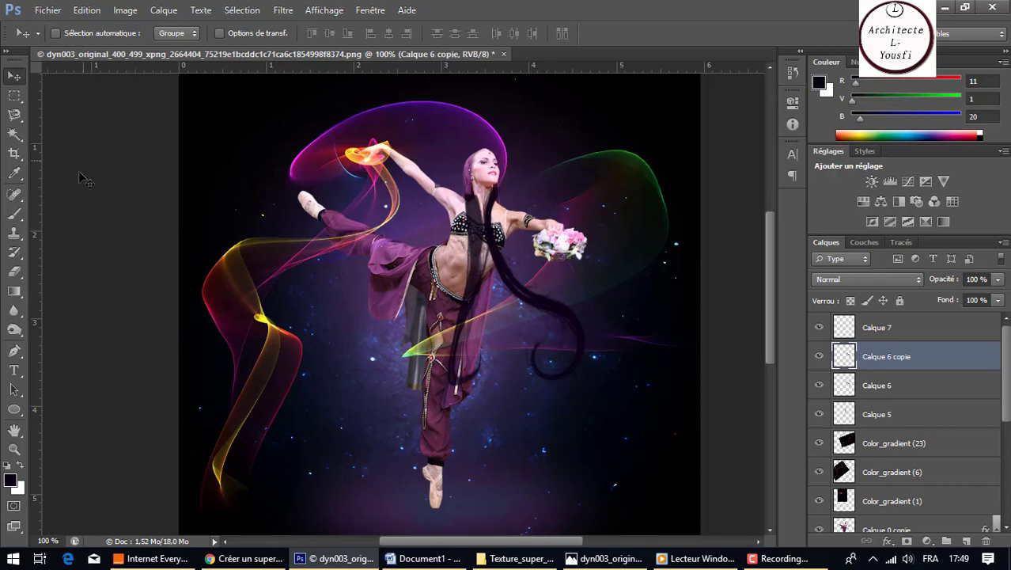
Step: Set up the Brush tool at 277 px and 54% opacity
click(12, 270)
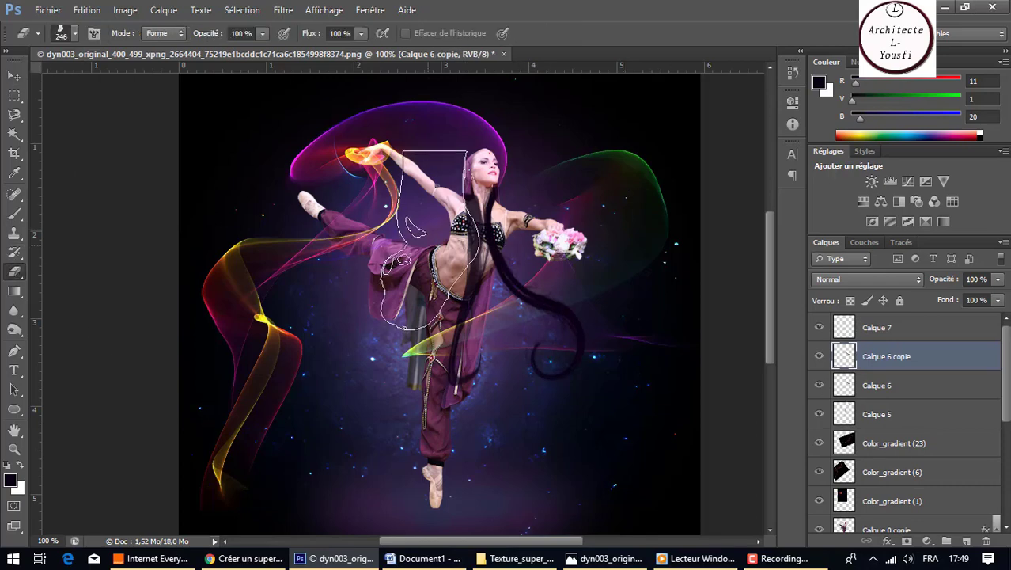
click(75, 35)
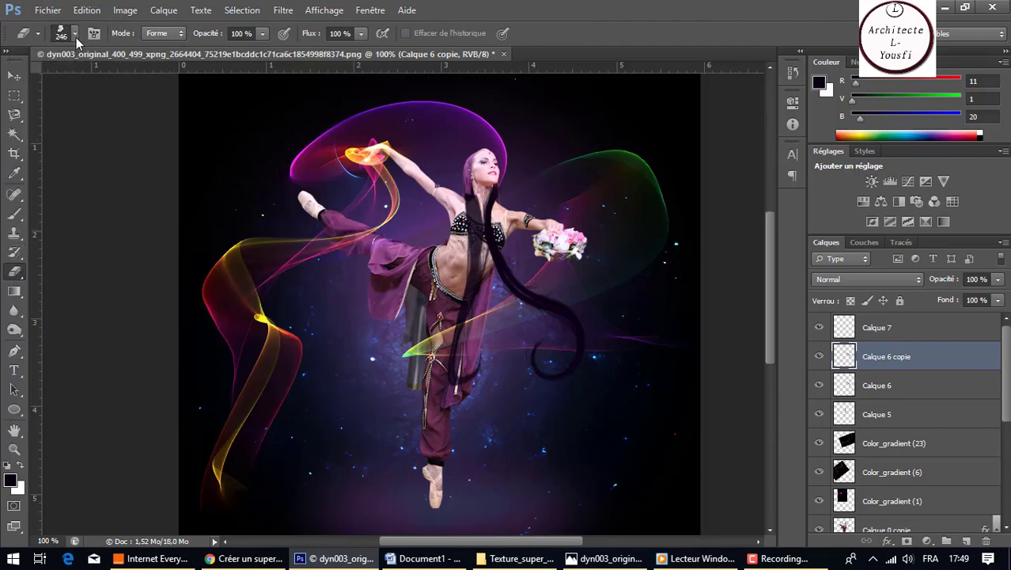
click(76, 37)
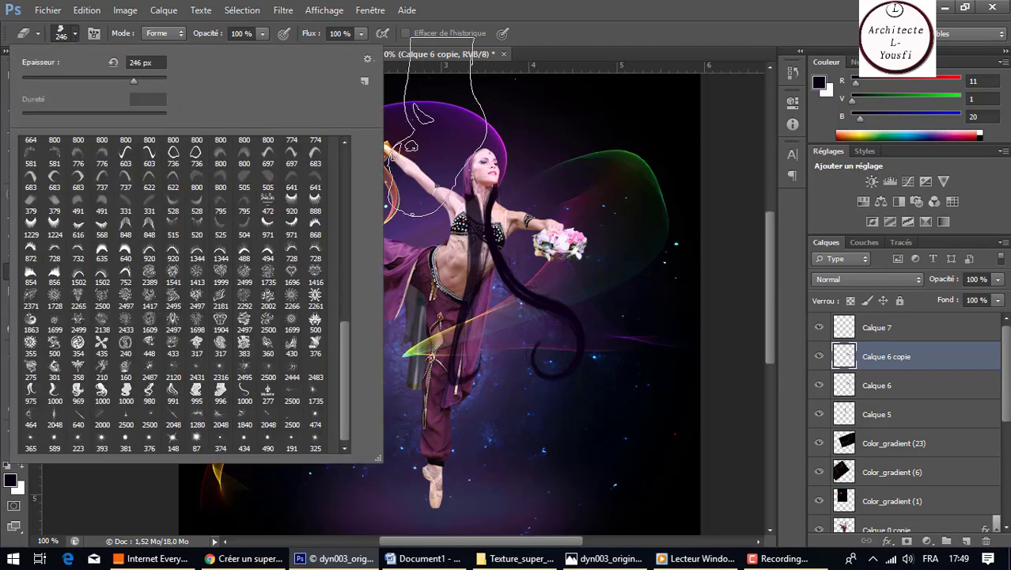
key(Escape)
click(14, 213)
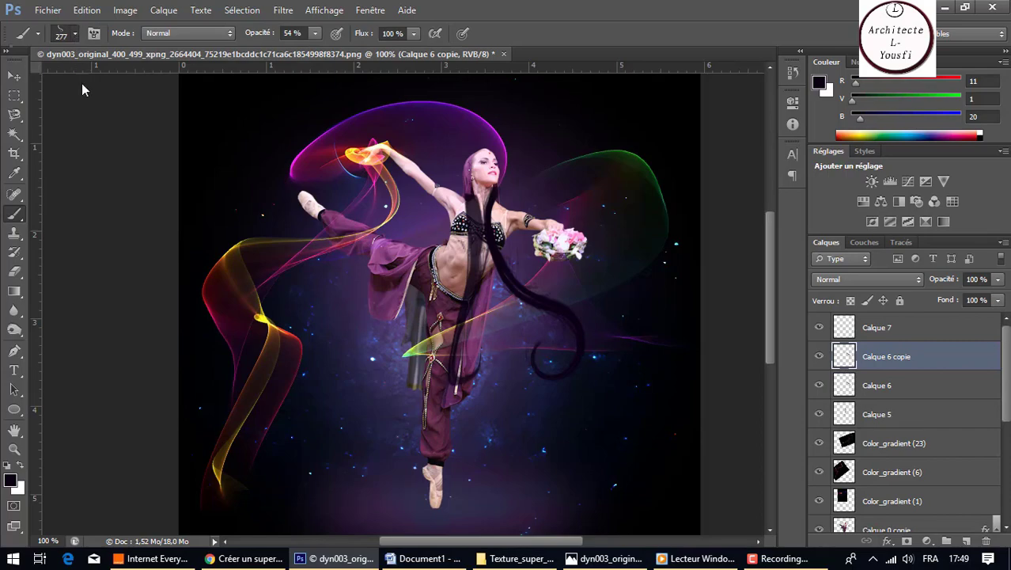
Step: Choose the dancer silhouette brush tip and size it to 349 px
click(76, 33)
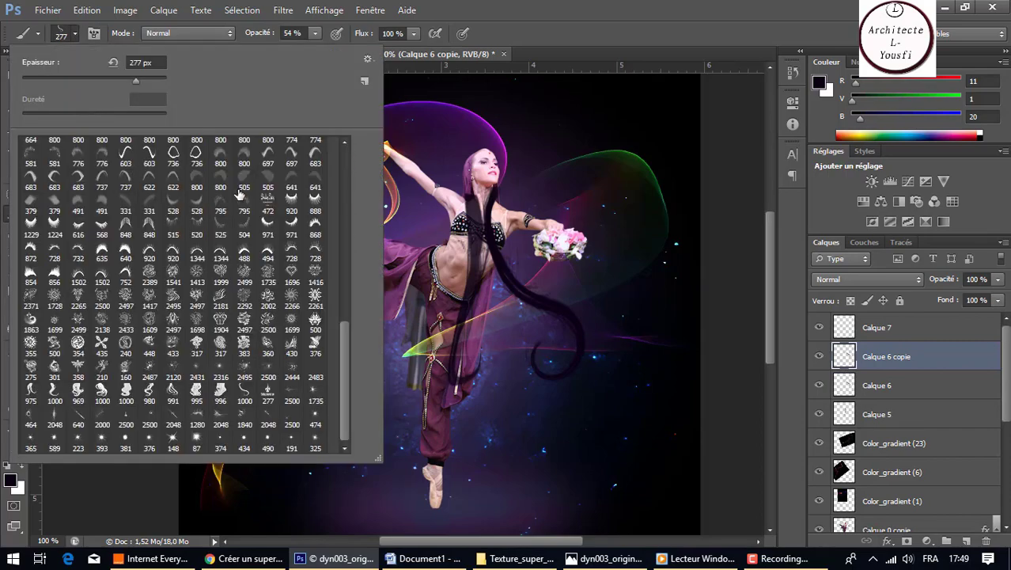
click(220, 393)
drag(125, 74, 140, 81)
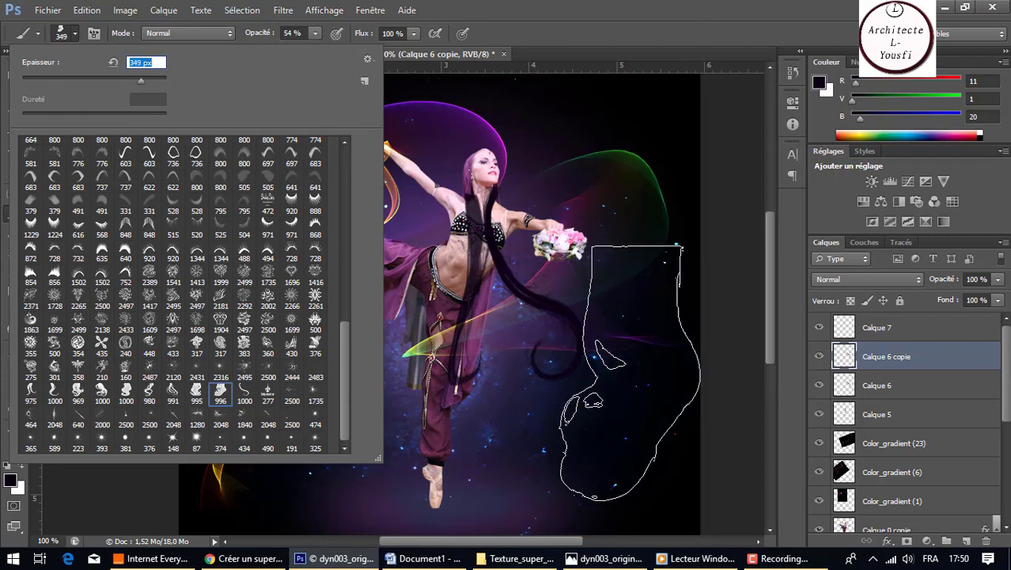
key(Return)
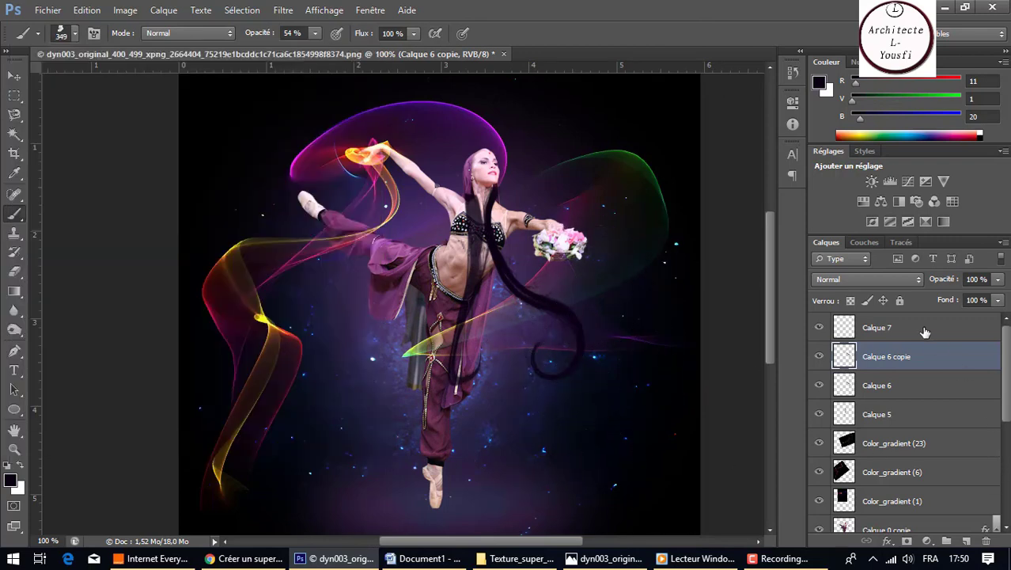
Step: Stamp dark silhouettes on Calque 7, move it below Color_gradient (1), and paint over the raised leg
click(925, 333)
click(554, 342)
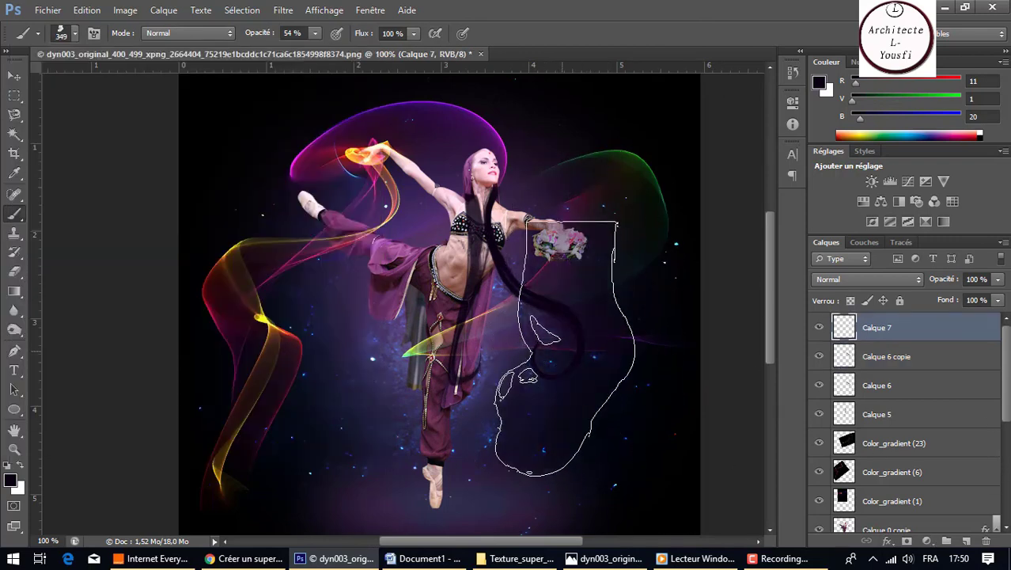
click(555, 261)
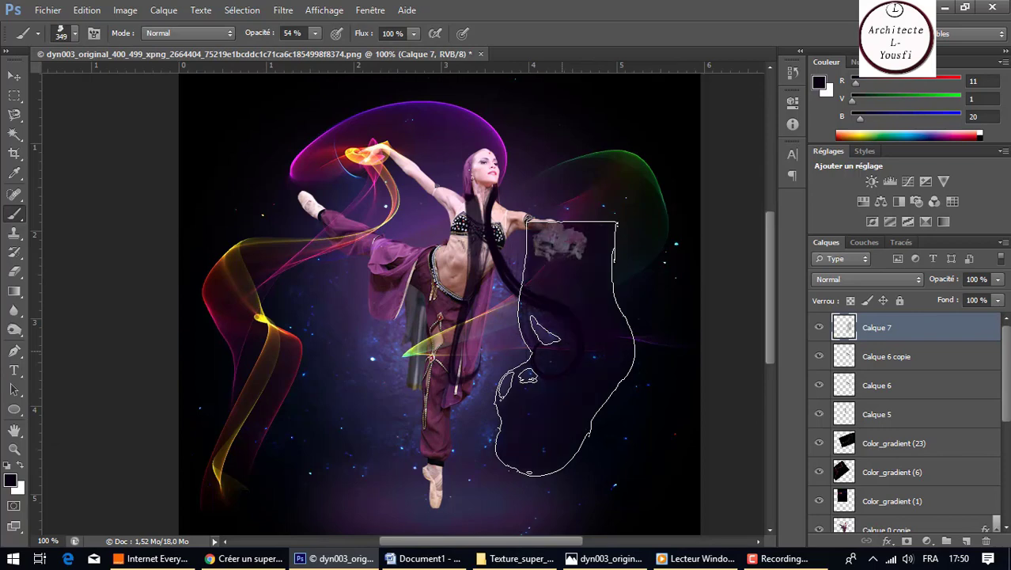
click(557, 241)
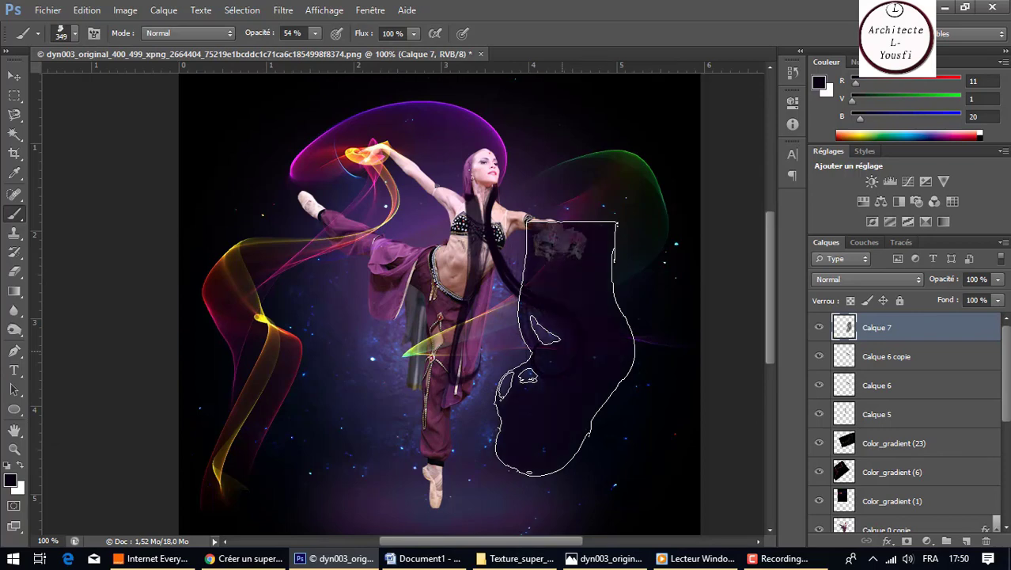
key(ctrl+z)
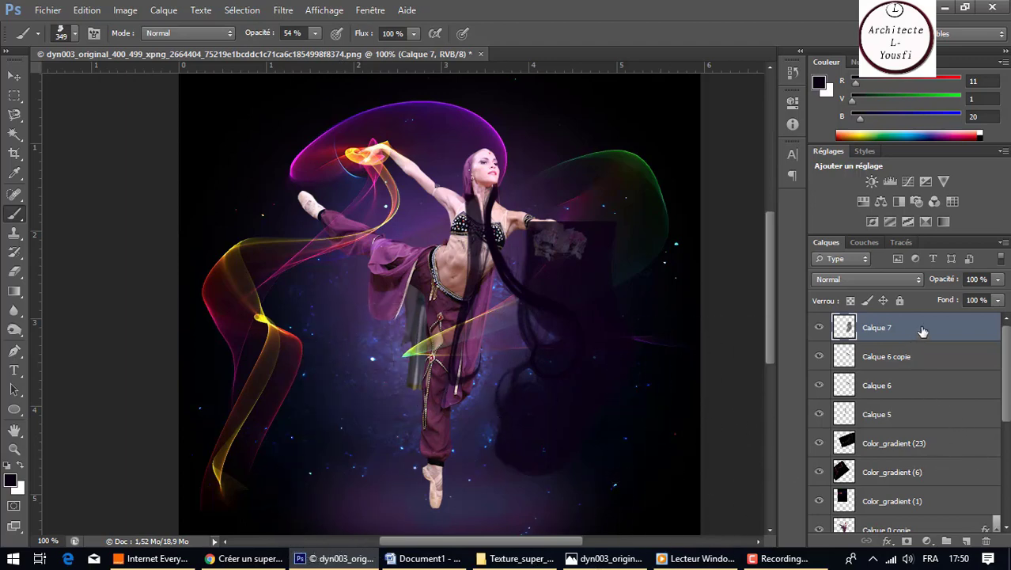
drag(923, 331, 920, 528)
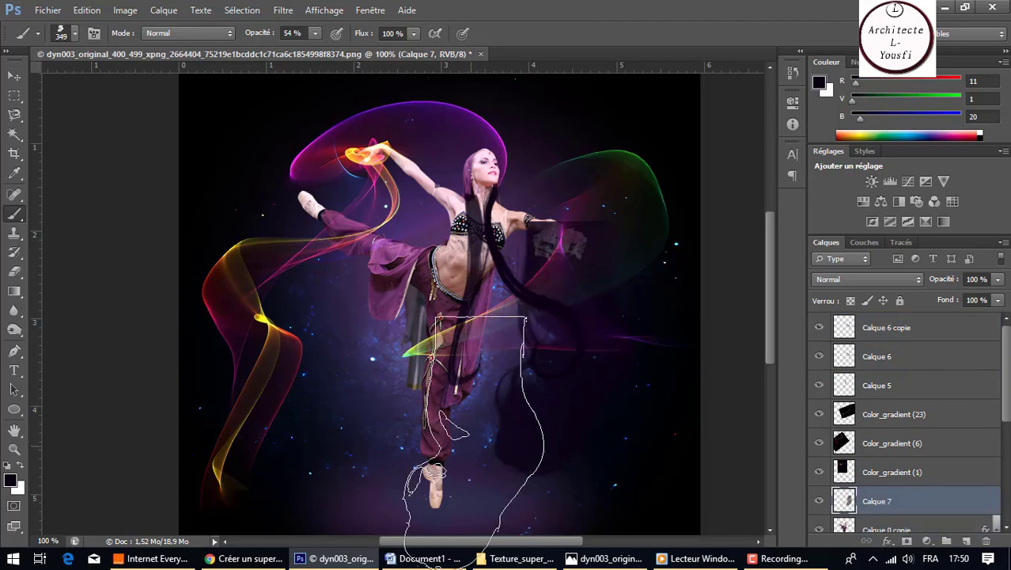
drag(310, 321, 320, 285)
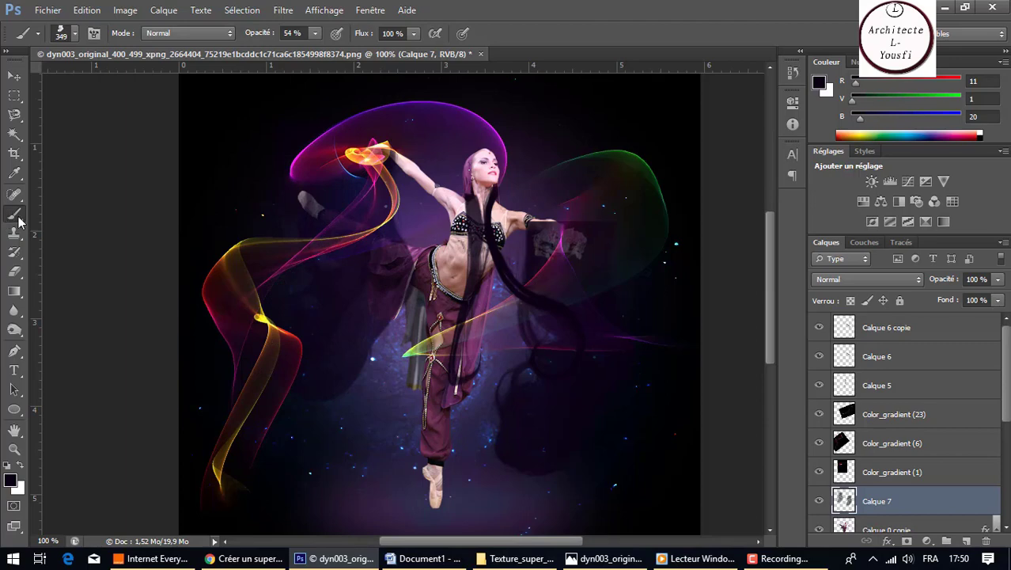
Step: Switch to the 1000 px silhouette brush tip at 333 px
click(75, 34)
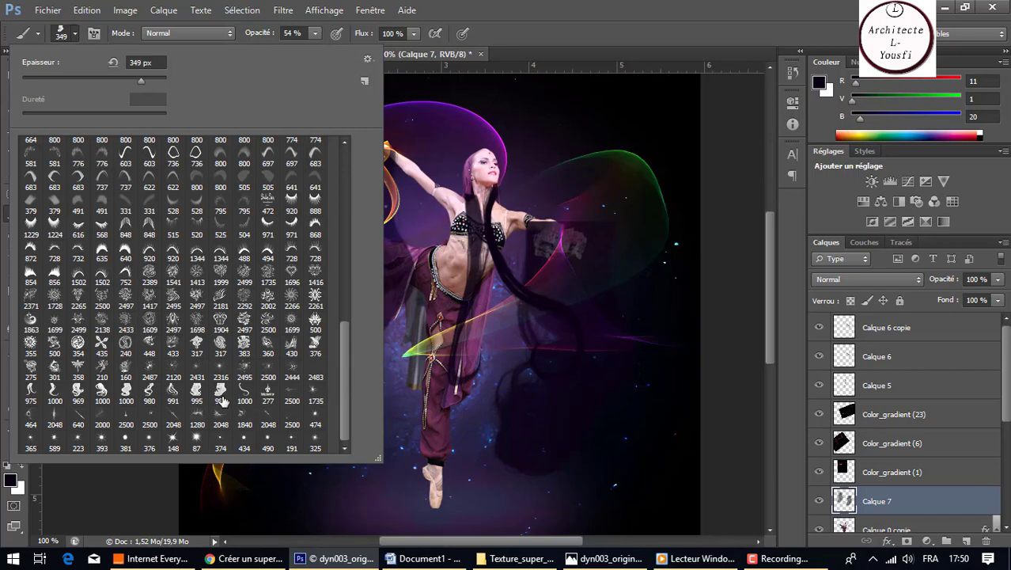
click(125, 392)
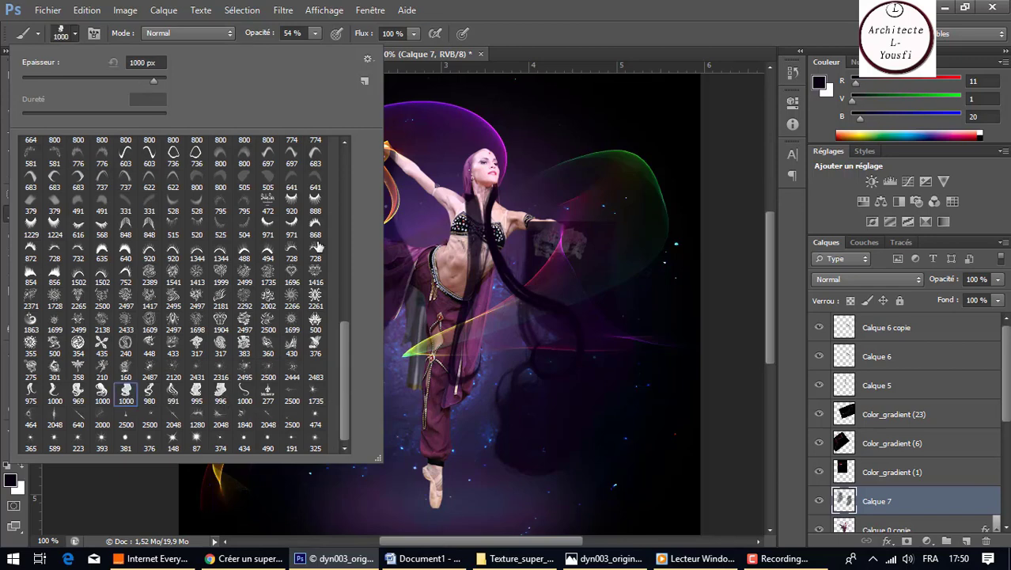
click(127, 76)
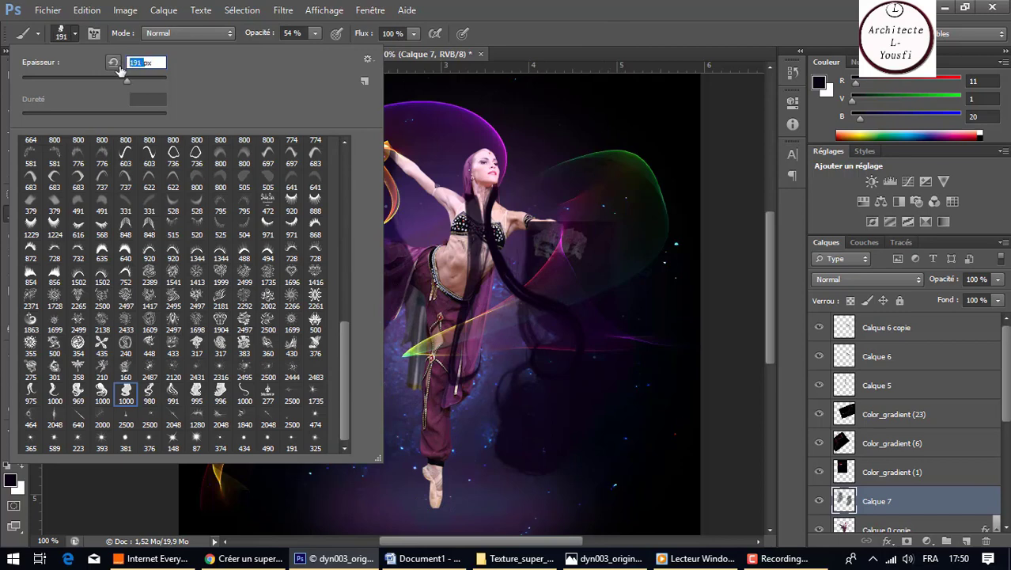
text(333)
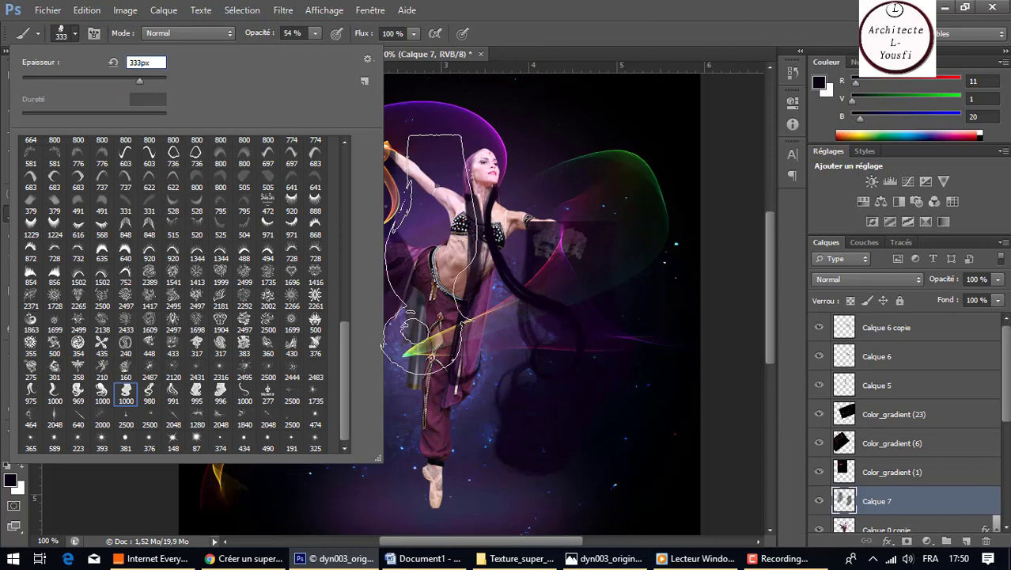
key(Return)
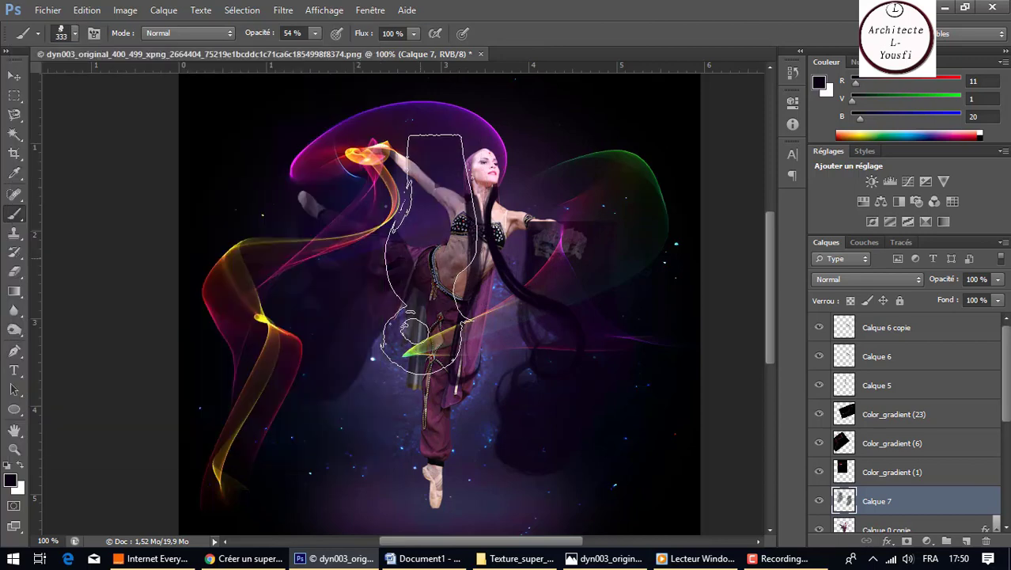
Step: Add new layer Calque 8 and stamp the silhouette twice over the dancer's torso
click(964, 541)
key(ctrl+t)
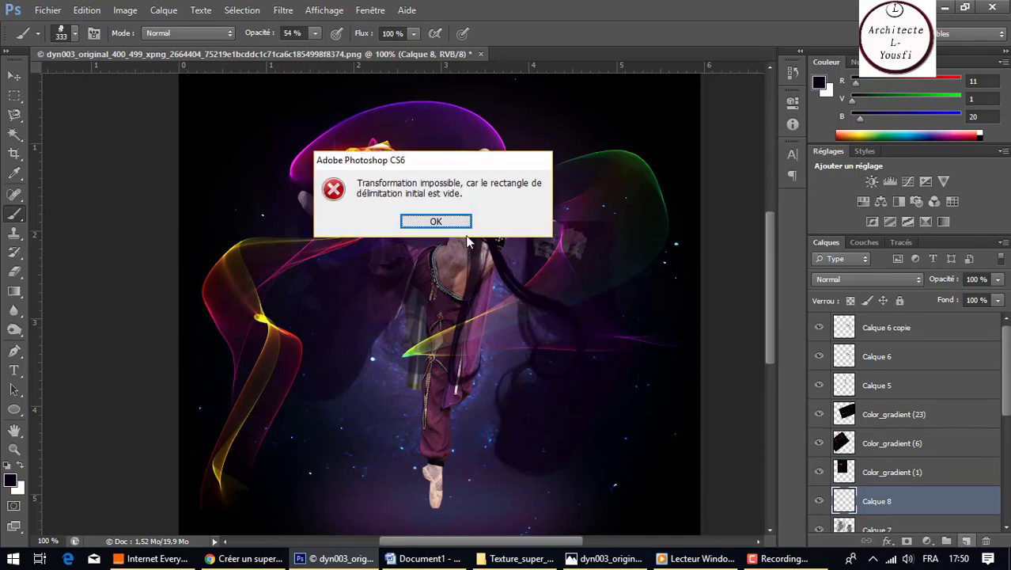
click(419, 222)
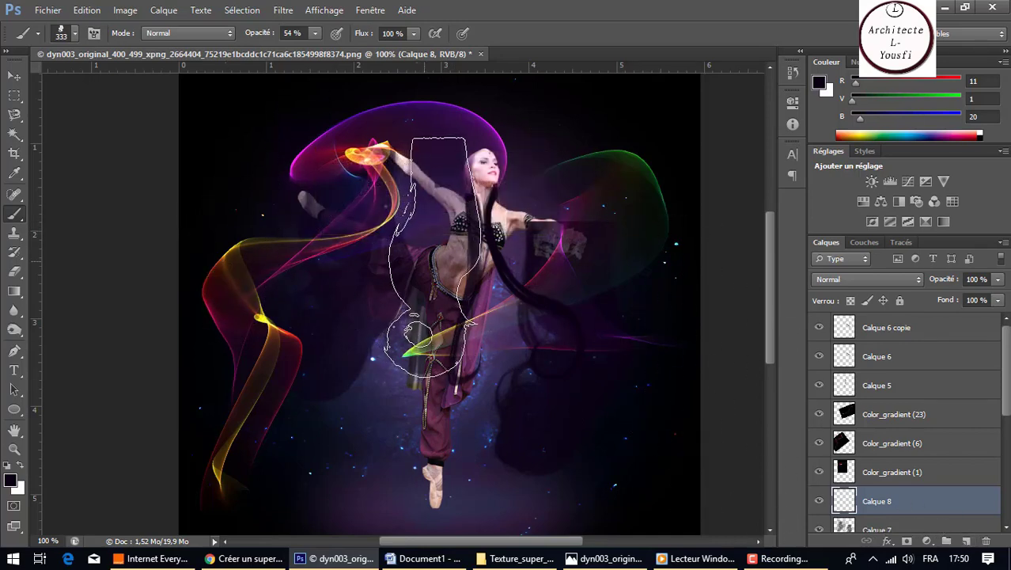
click(432, 256)
click(432, 256)
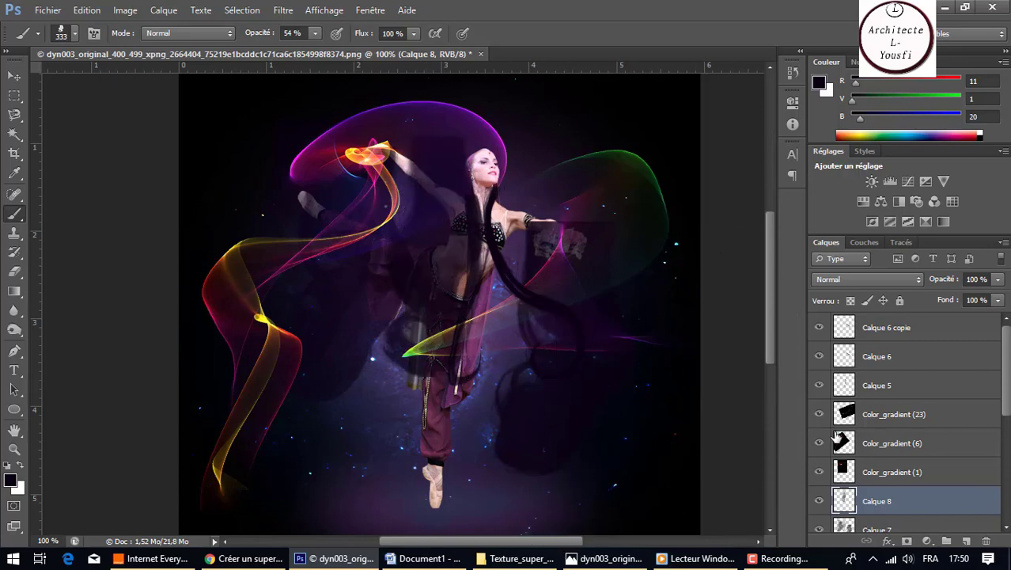
Step: Test reordering Calque 0 copie around Calque 8 and nudging the dancer, undoing the shift
scroll(914, 492, down, 1)
scroll(914, 492, down, 1)
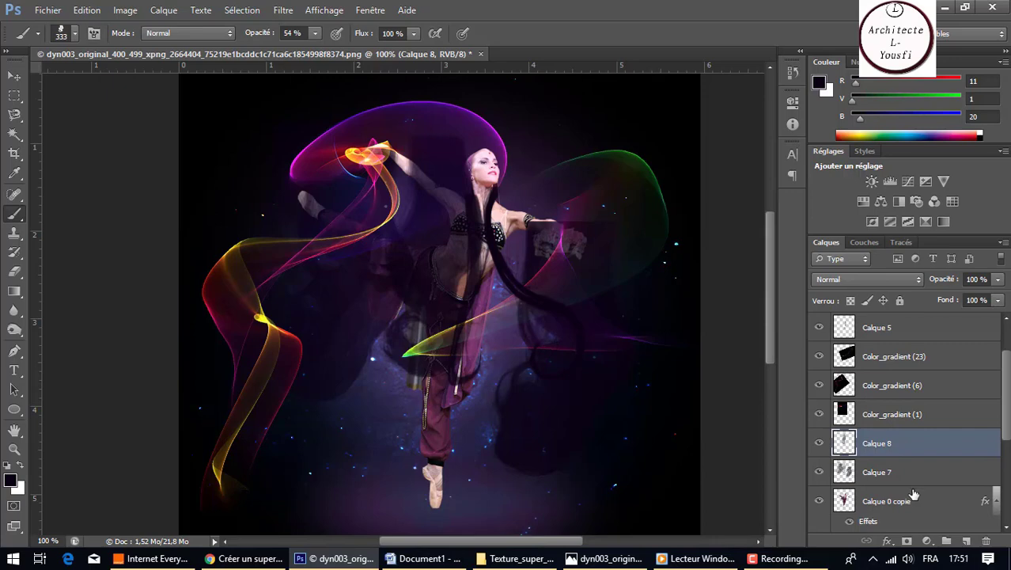
drag(884, 504, 871, 431)
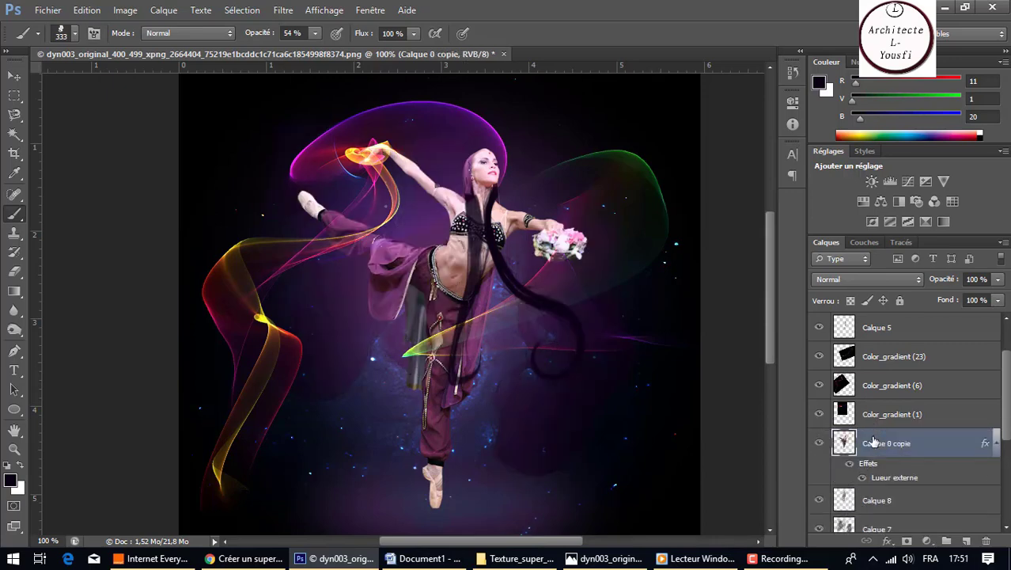
drag(874, 433, 875, 504)
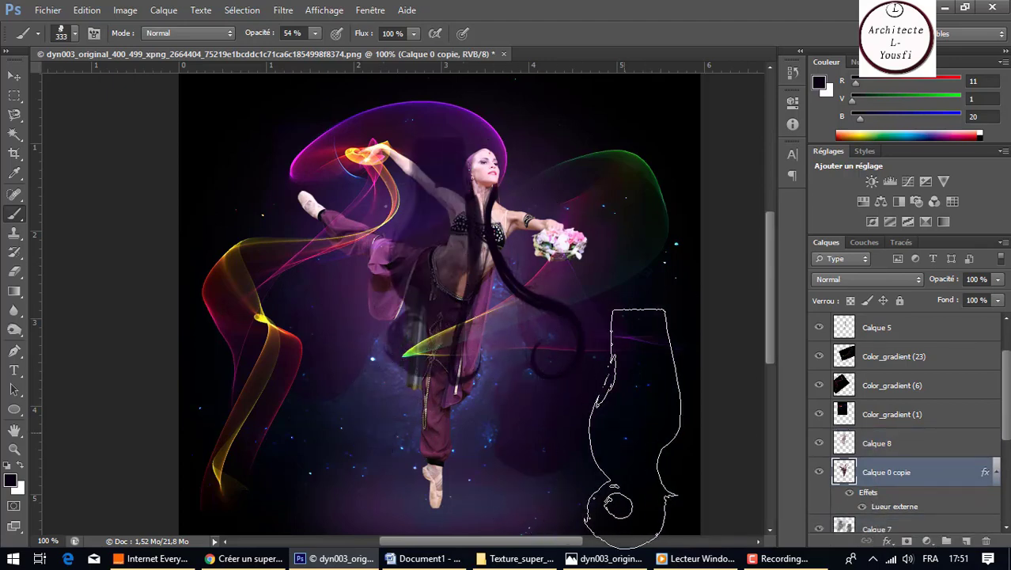
drag(633, 428, 604, 388)
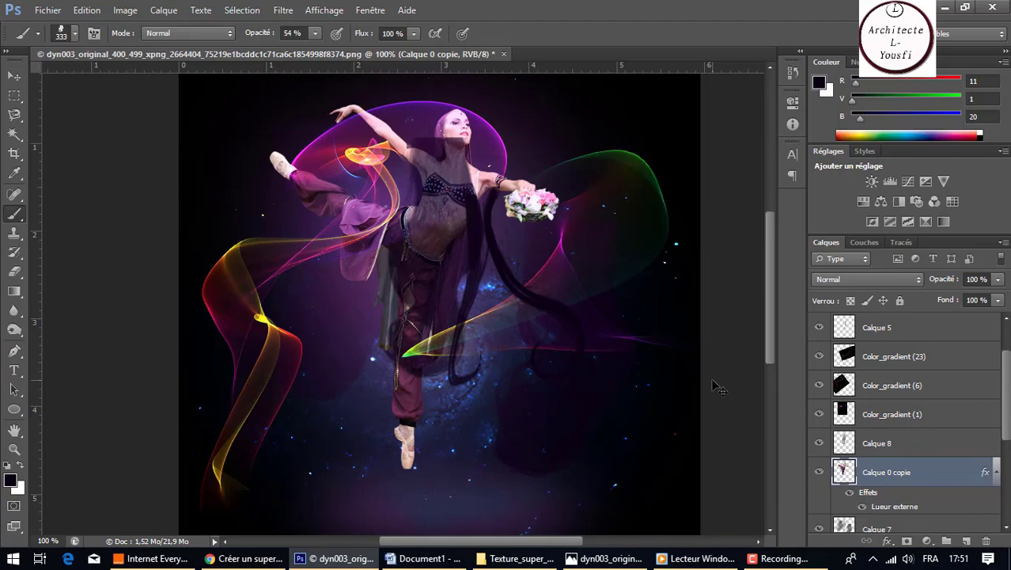
key(ctrl+z)
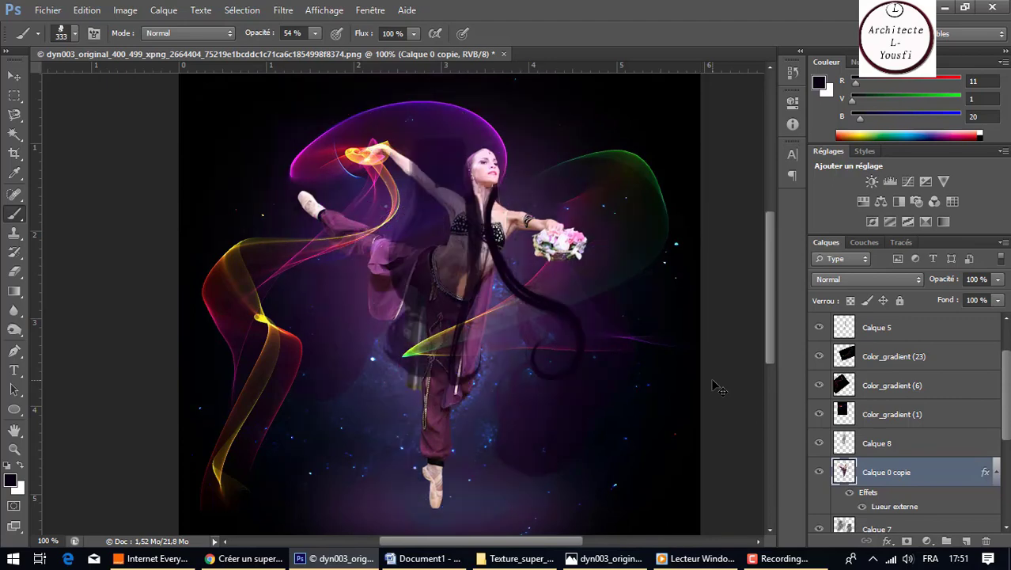
Step: Rotate the Calque 8 shape about 21° and scale it narrower along the dancer's body
click(878, 444)
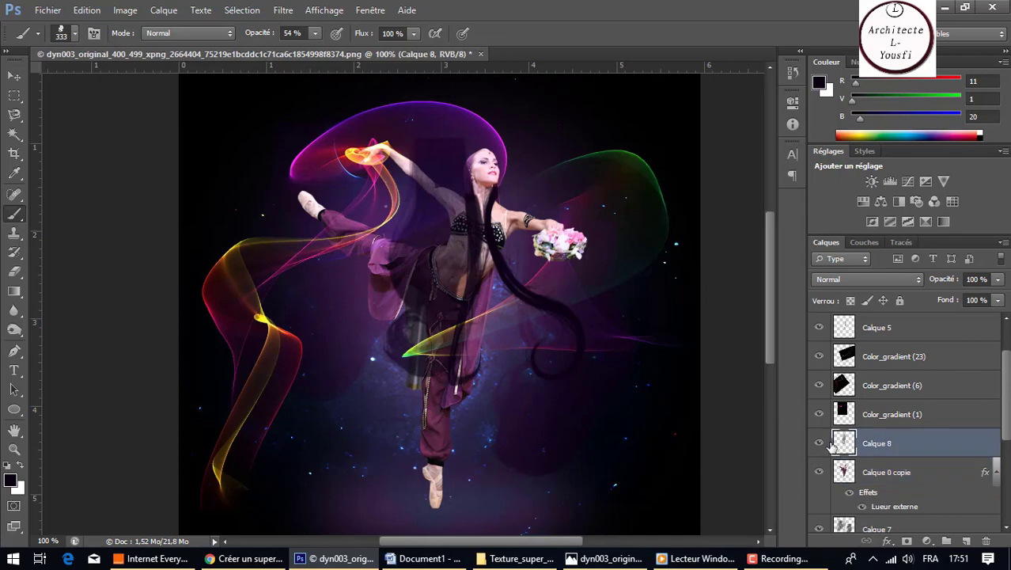
click(820, 444)
click(820, 444)
key(ctrl+t)
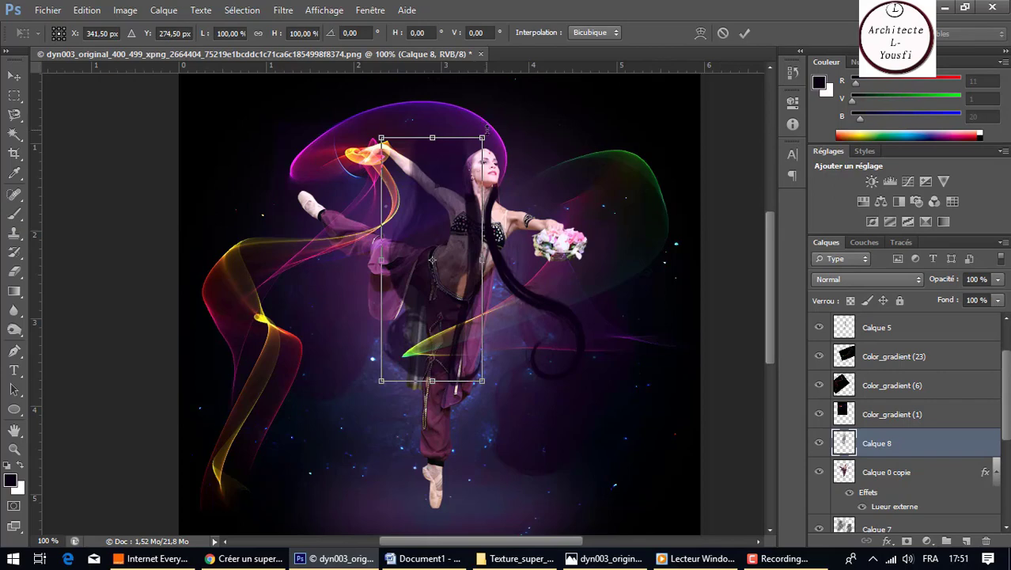
drag(487, 130, 512, 186)
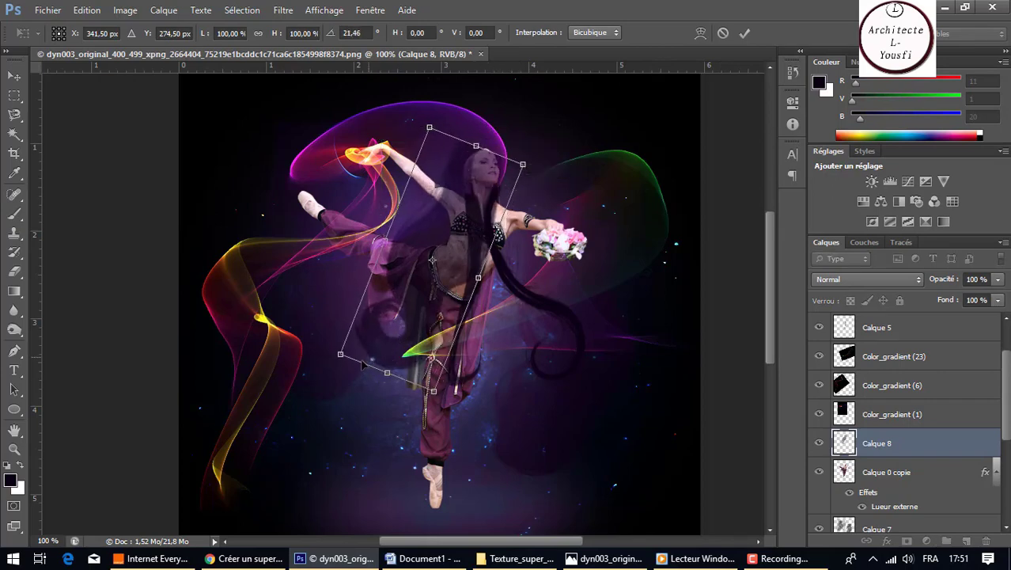
drag(343, 356, 335, 357)
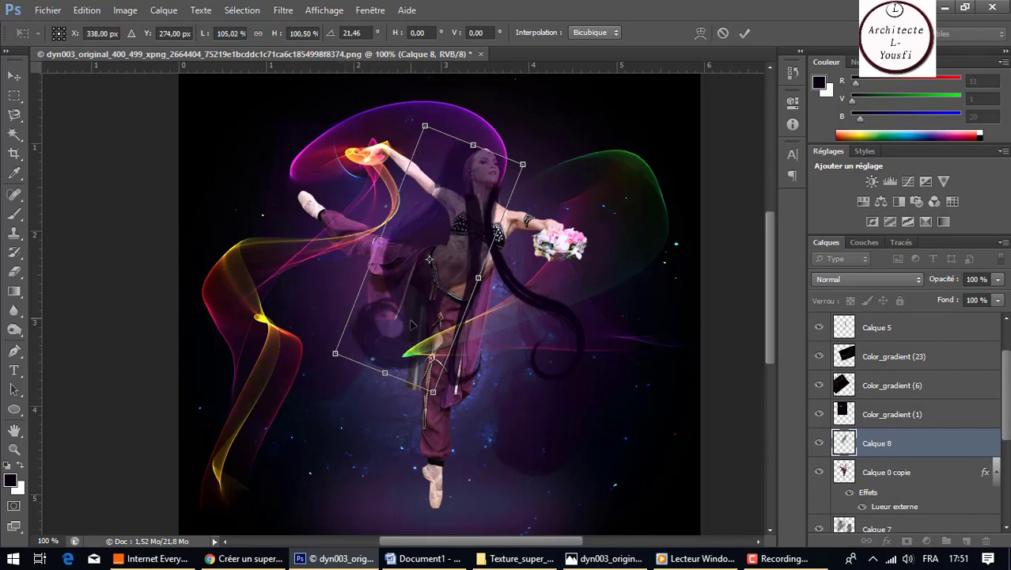
drag(410, 340, 407, 349)
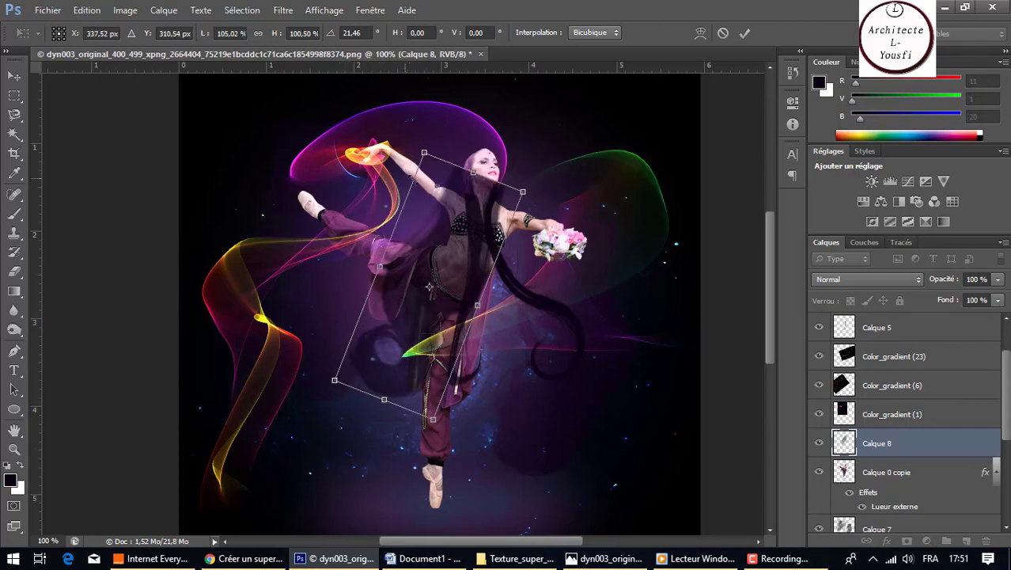
drag(425, 154, 436, 163)
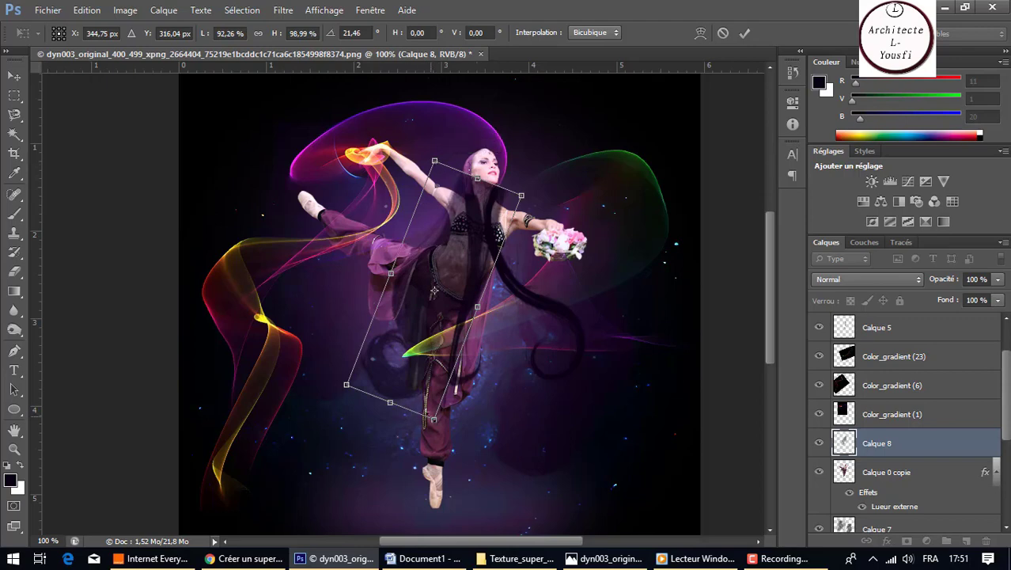
drag(433, 420, 434, 413)
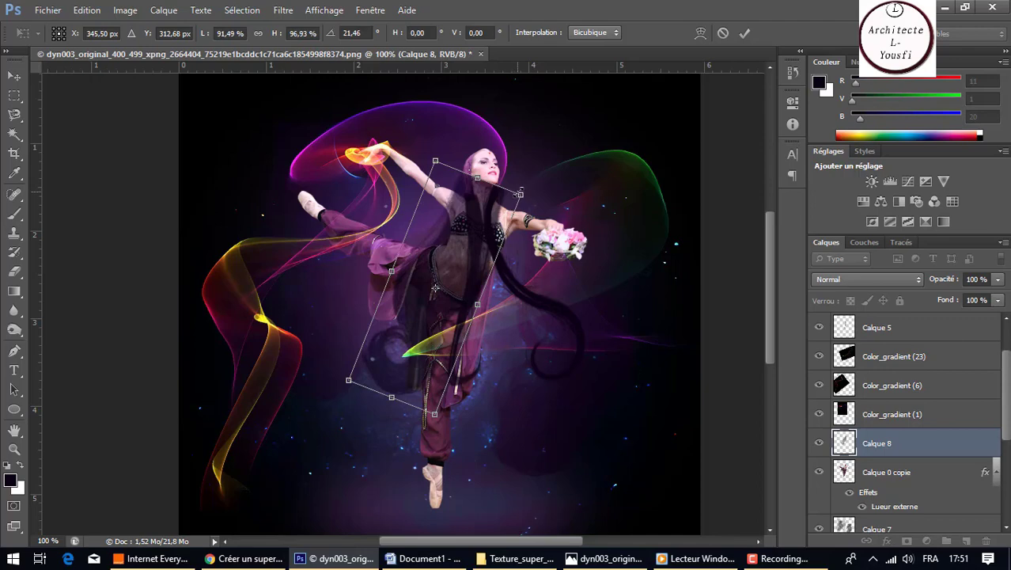
drag(520, 192, 513, 191)
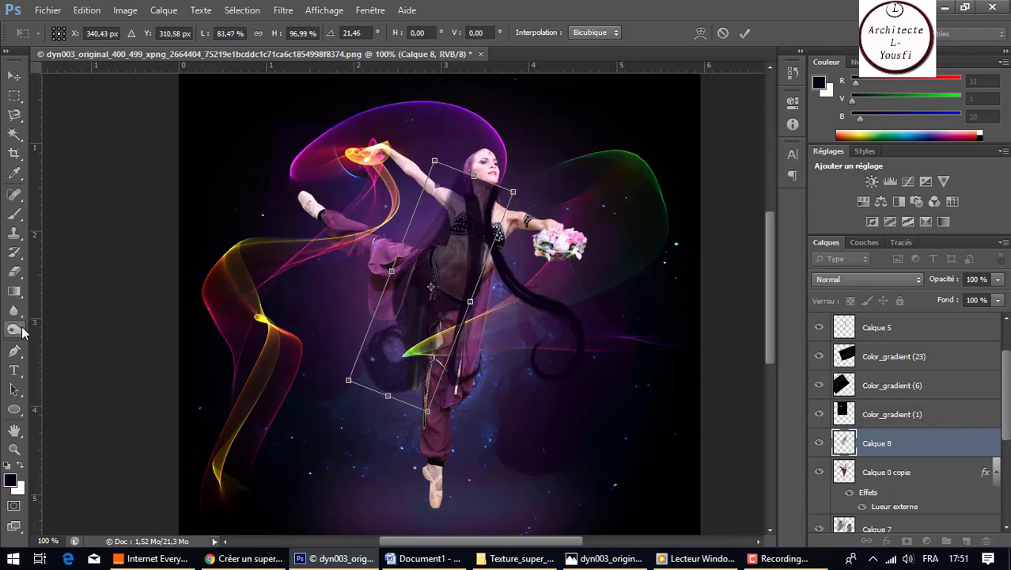
key(Return)
Step: Select the Brush tool with the soft round brush tip
click(14, 214)
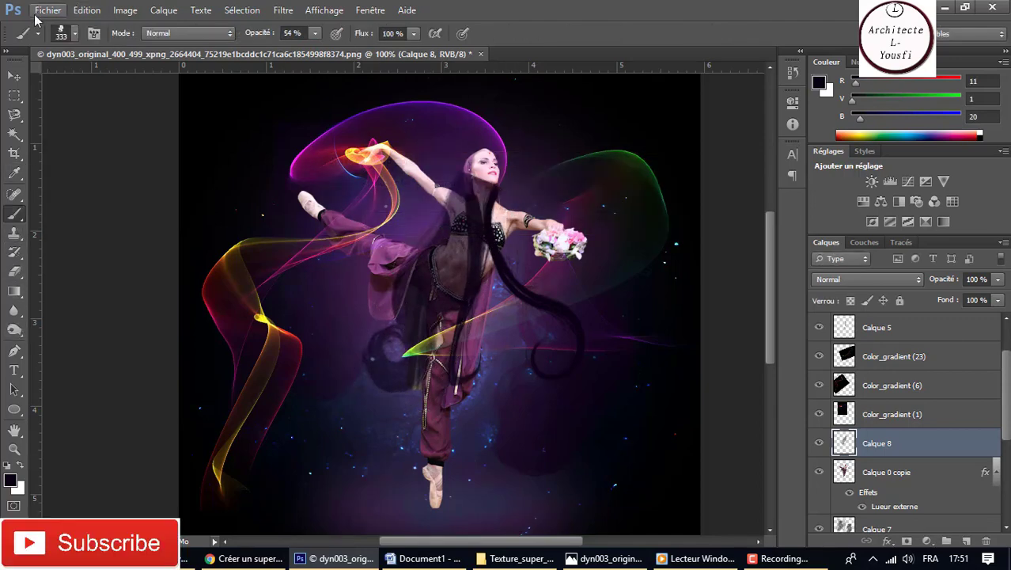
right_click(85, 70)
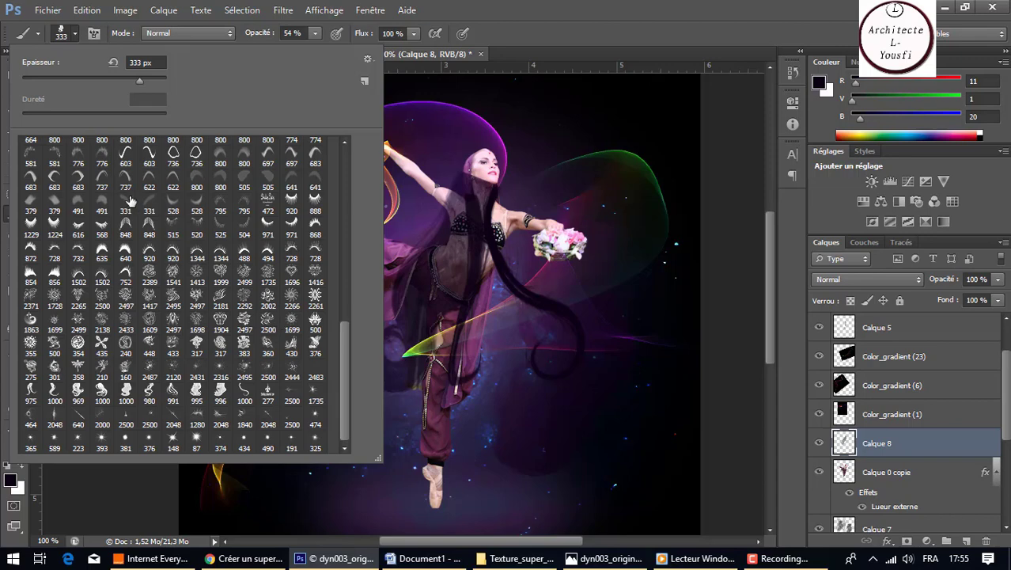
drag(341, 353, 345, 153)
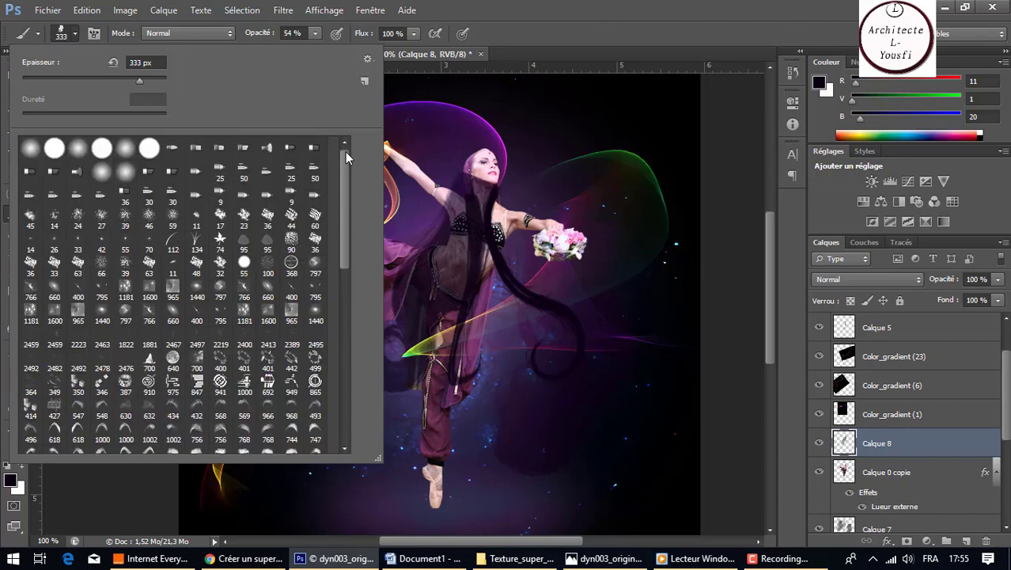
click(80, 148)
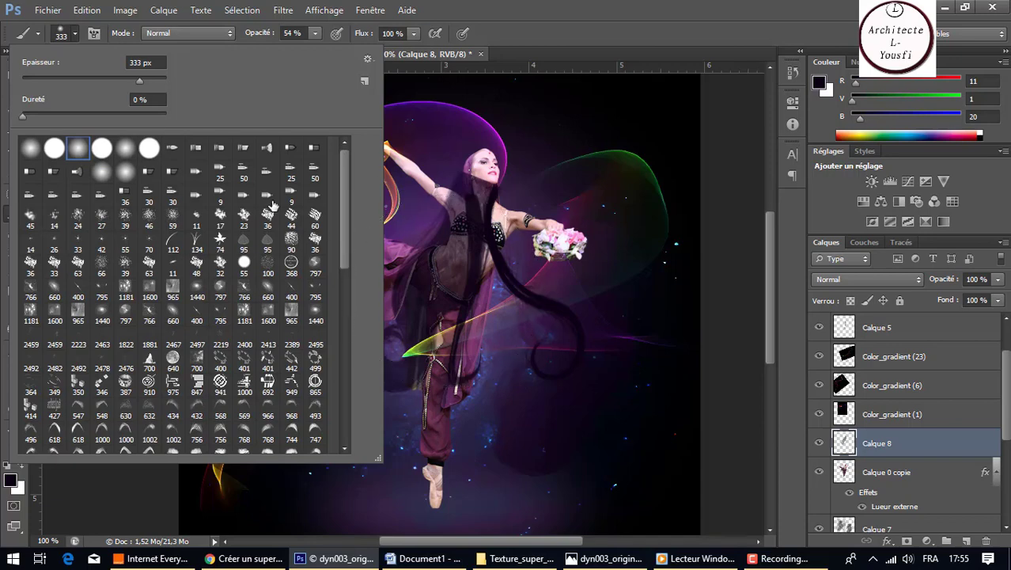
Step: Paint soft black at 77 px on Calque 8 over the dancer's neck and shoulder
click(112, 80)
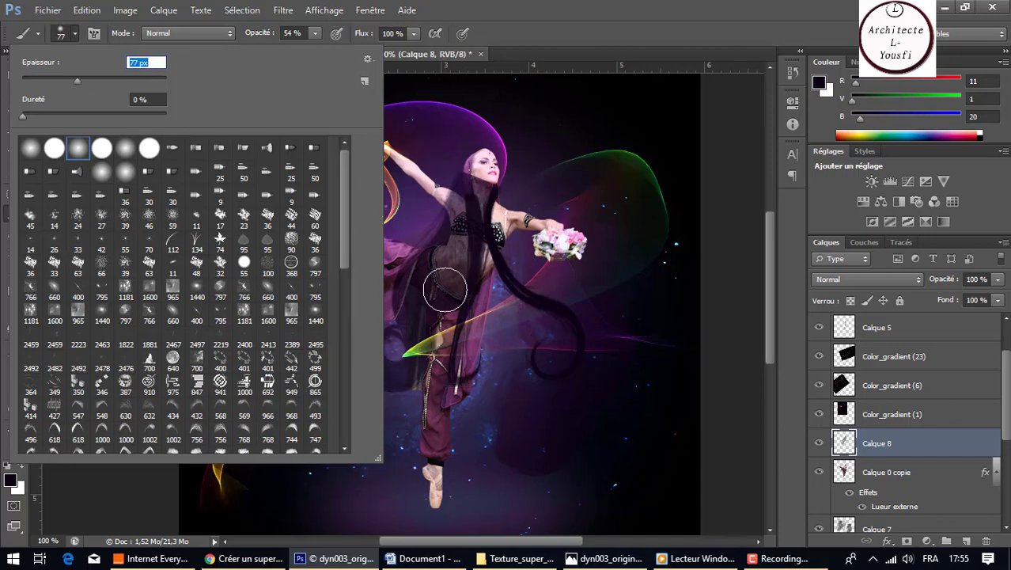
key(Return)
drag(473, 204, 470, 194)
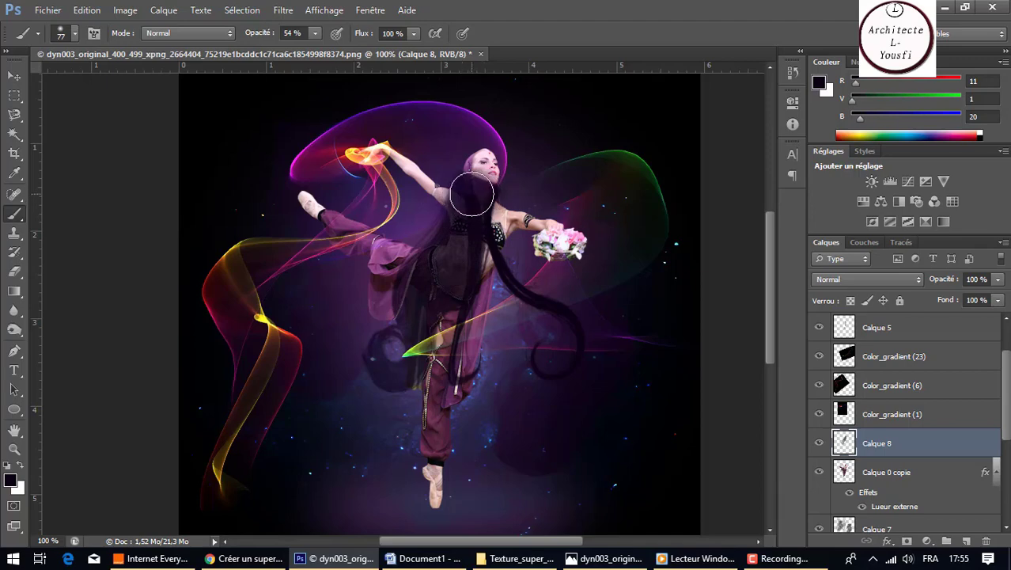
drag(471, 196, 473, 181)
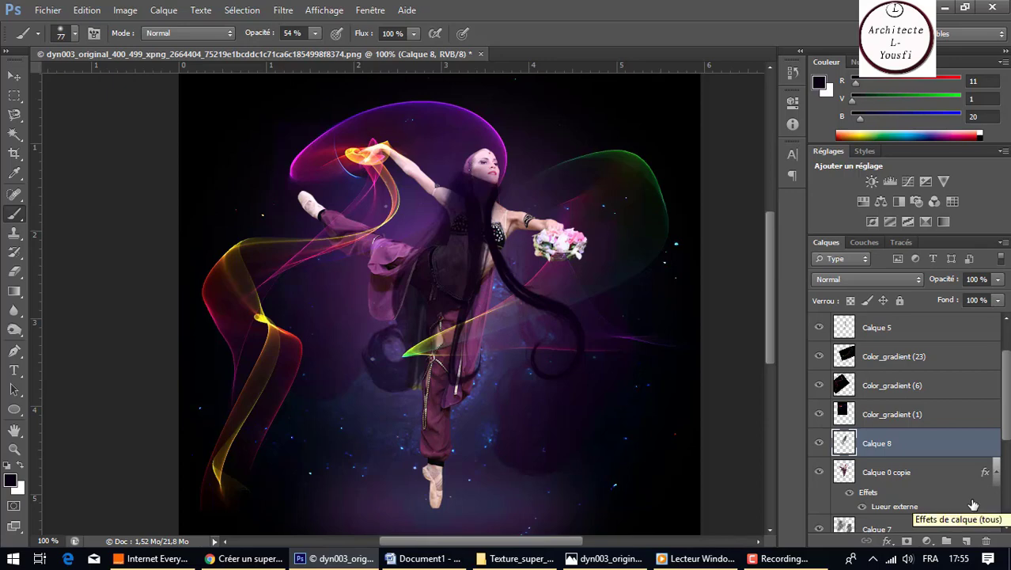
scroll(973, 505, down, 1)
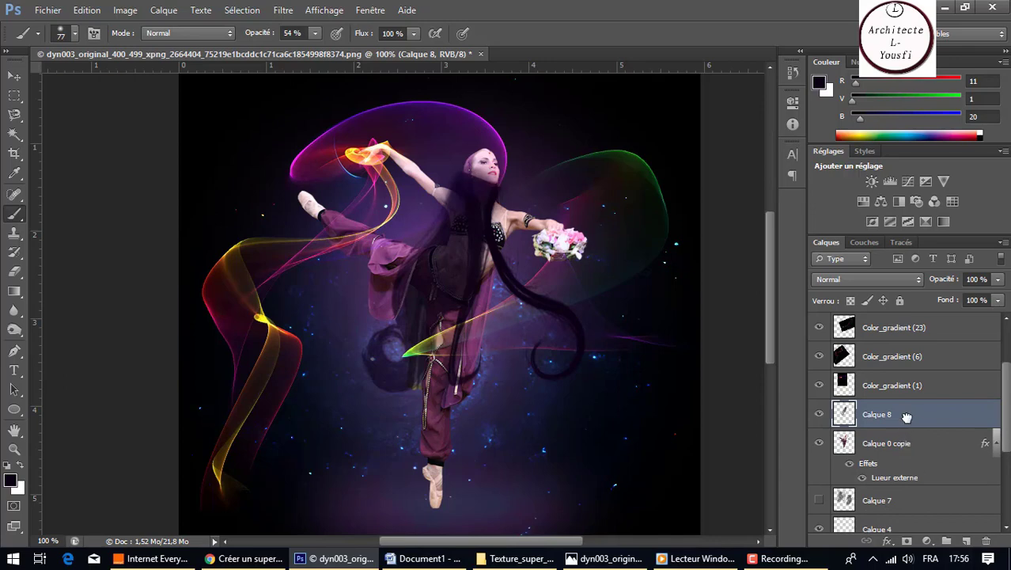
Step: Move Calque 8 below Calque 0 copie, duplicate it twice, and raise brush opacity to 100%
drag(906, 417, 904, 484)
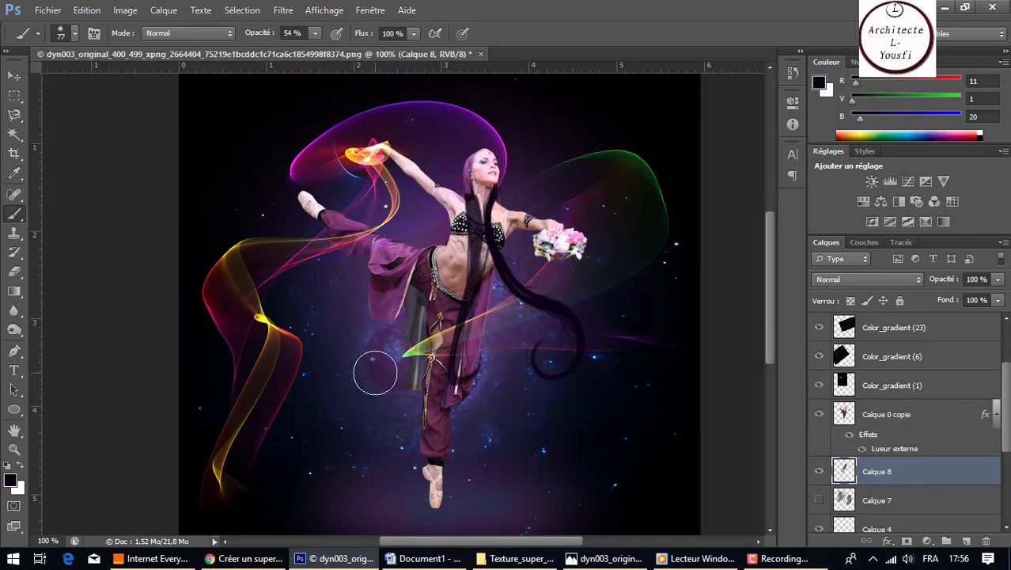
key(ctrl+j)
key(ctrl+j)
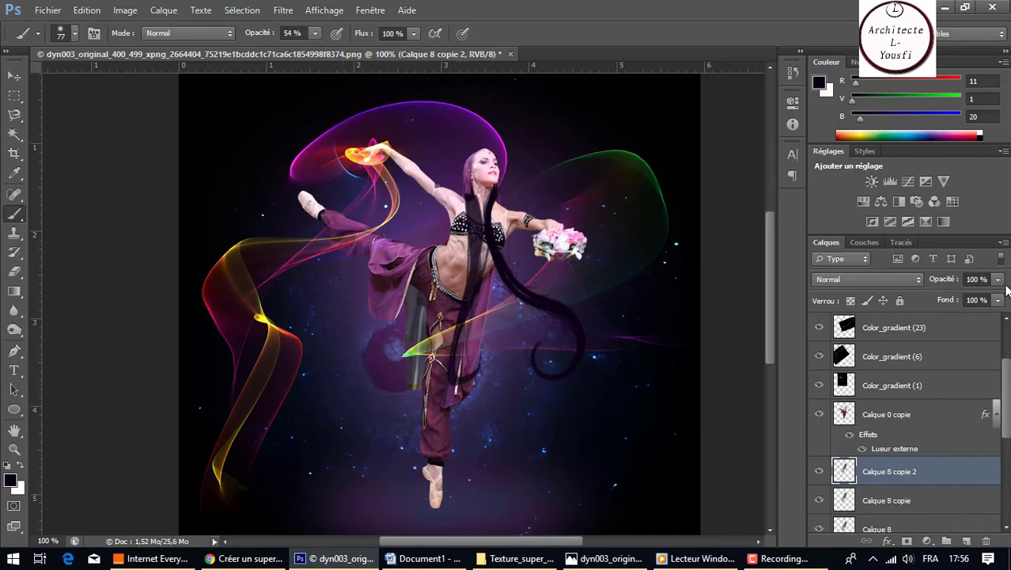
mouse_move(316, 33)
mouse_down()
mouse_move(319, 52)
mouse_move(370, 56)
mouse_up()
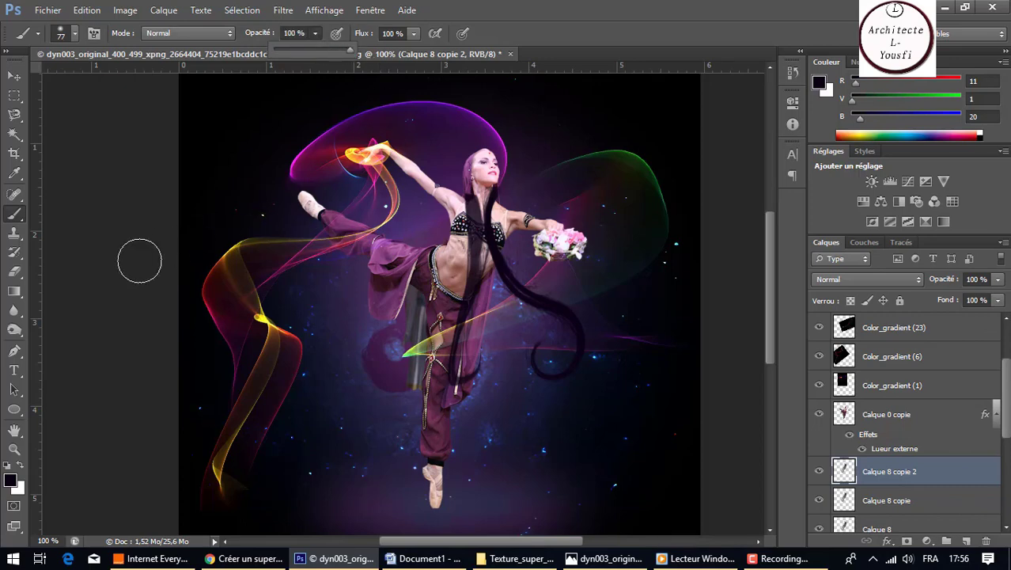
Step: Try dark dabs beside the dancer's leg on Calque 0 copie, undoing one
click(841, 413)
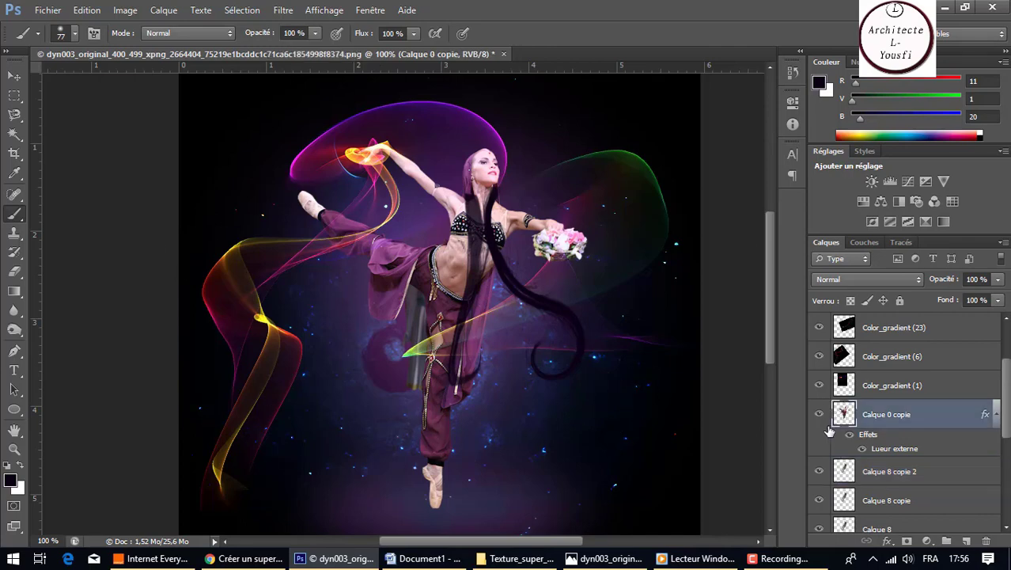
click(381, 338)
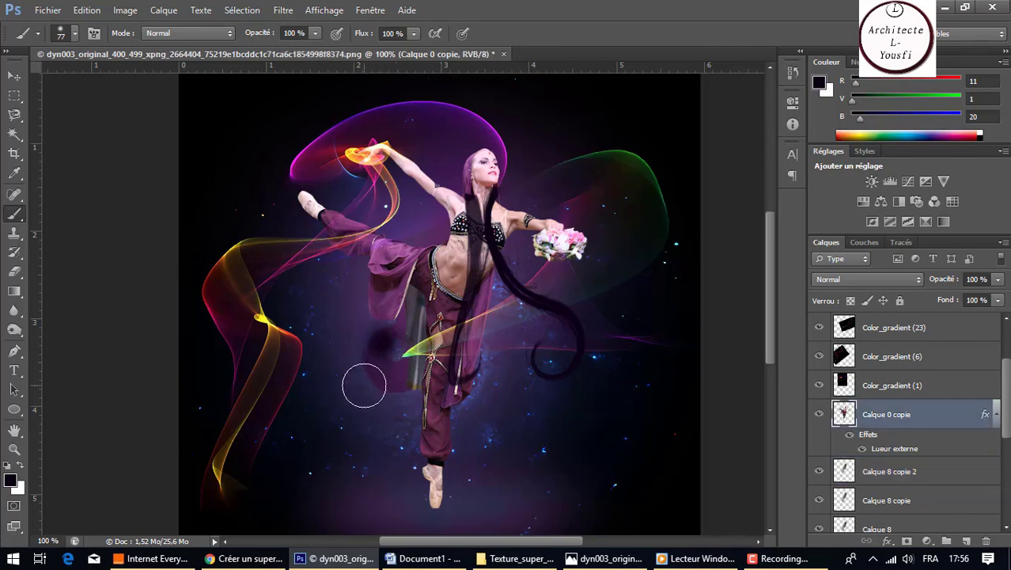
click(380, 360)
key(ctrl+z)
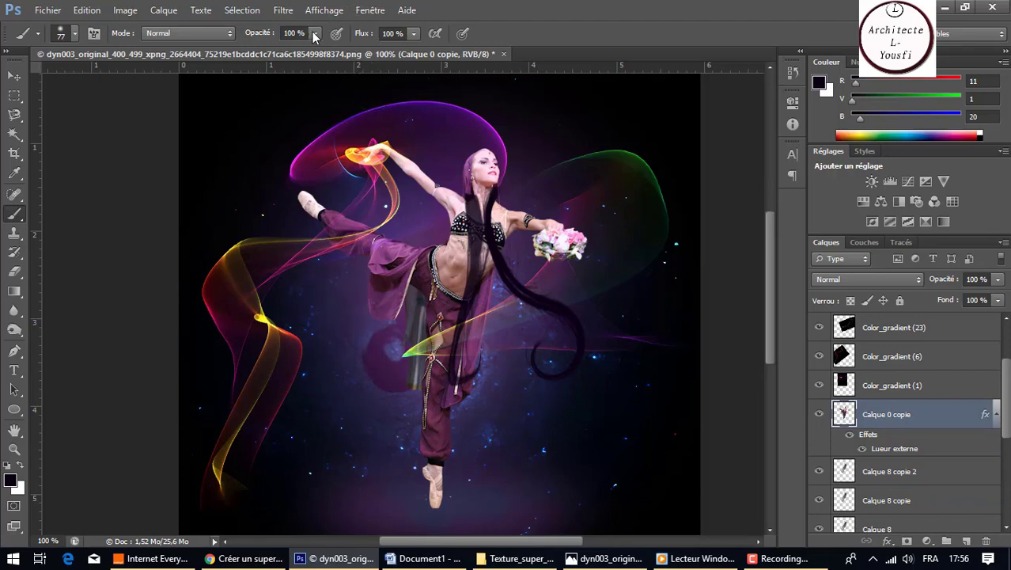
Step: Lower brush opacity to 44% and step back in history to remove Calque 8 copie 2
click(313, 33)
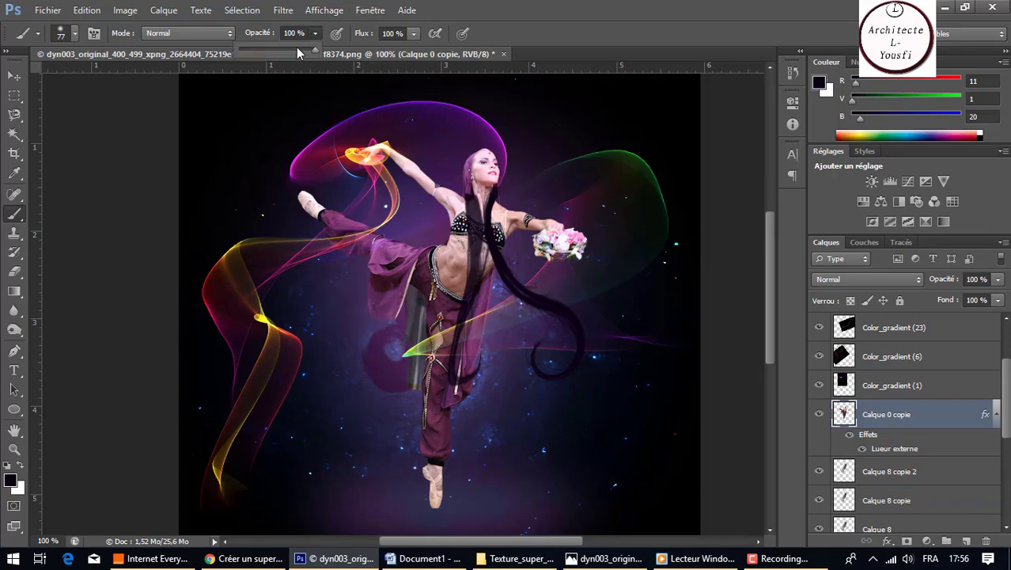
click(371, 313)
drag(380, 354, 377, 350)
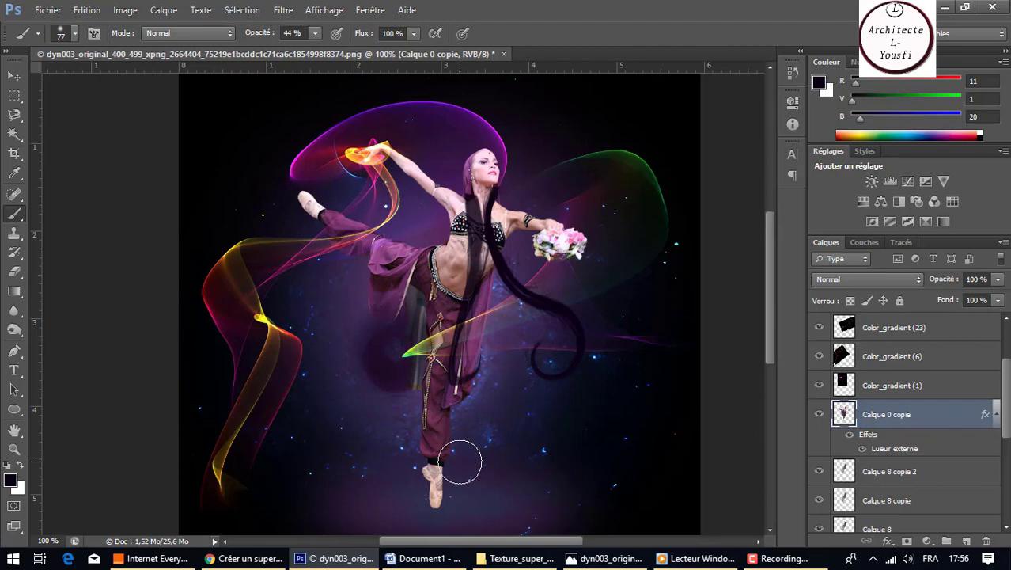
key(ctrl+z)
key(ctrl+alt+z)
key(ctrl+alt+z)
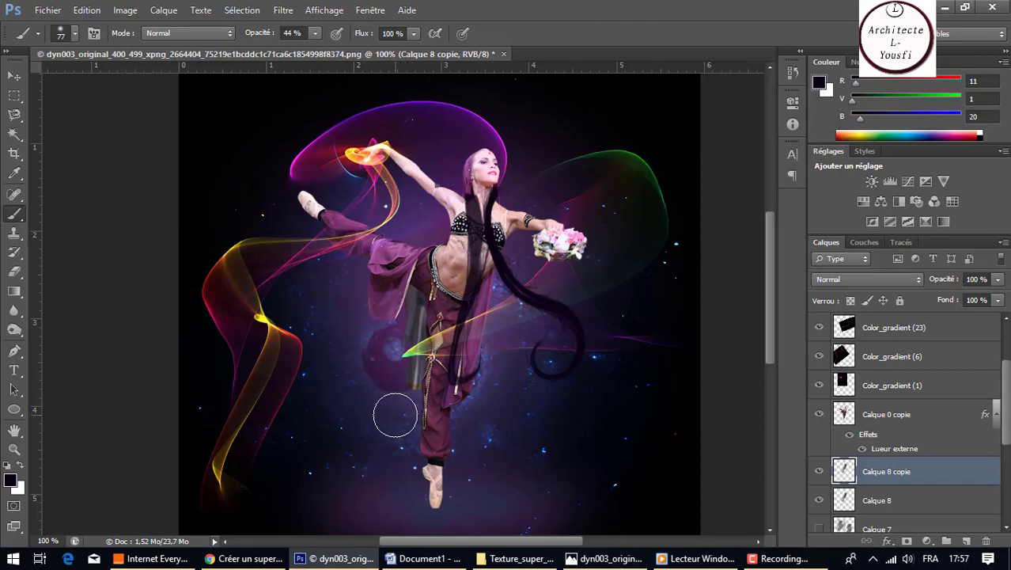
key(ctrl+alt+z)
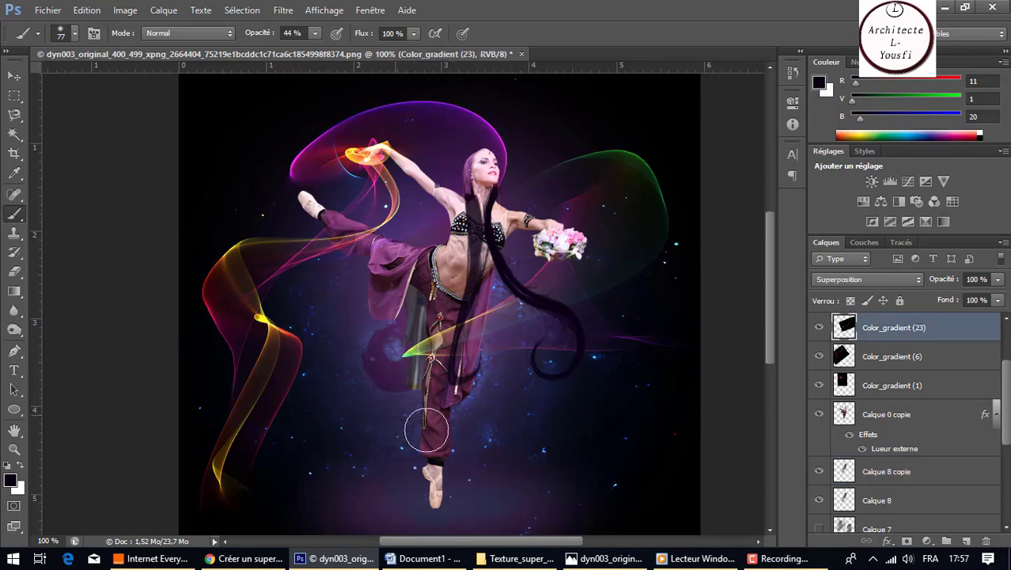
Step: Add new layer Calque 9 and pick the starburst brush tip sized to 164 px
click(964, 544)
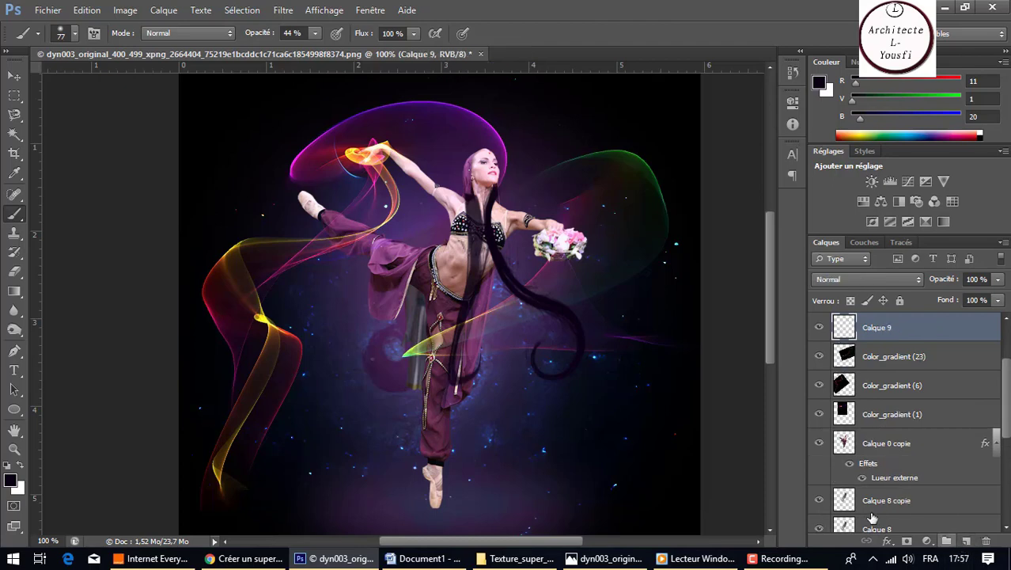
click(75, 32)
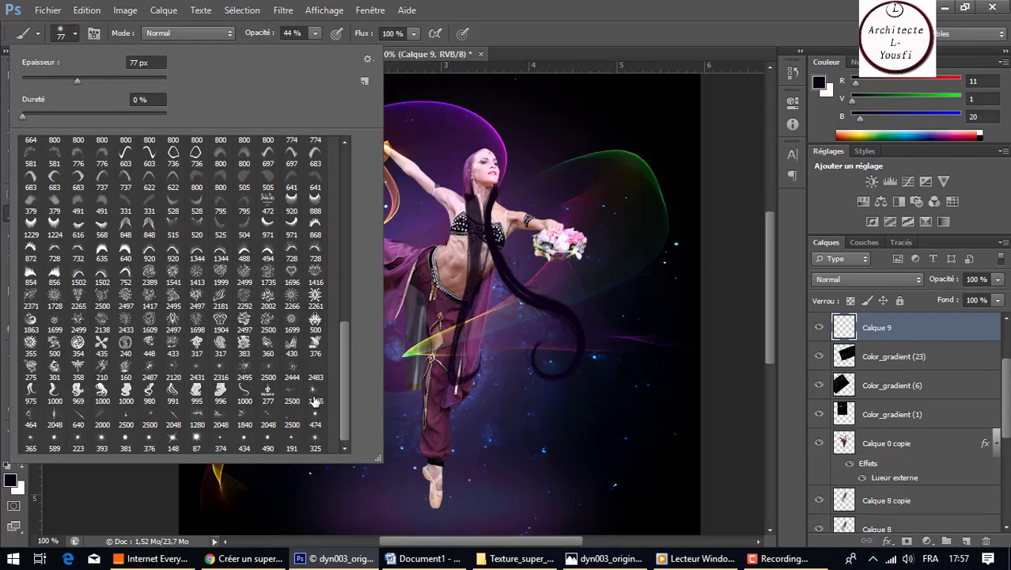
click(315, 419)
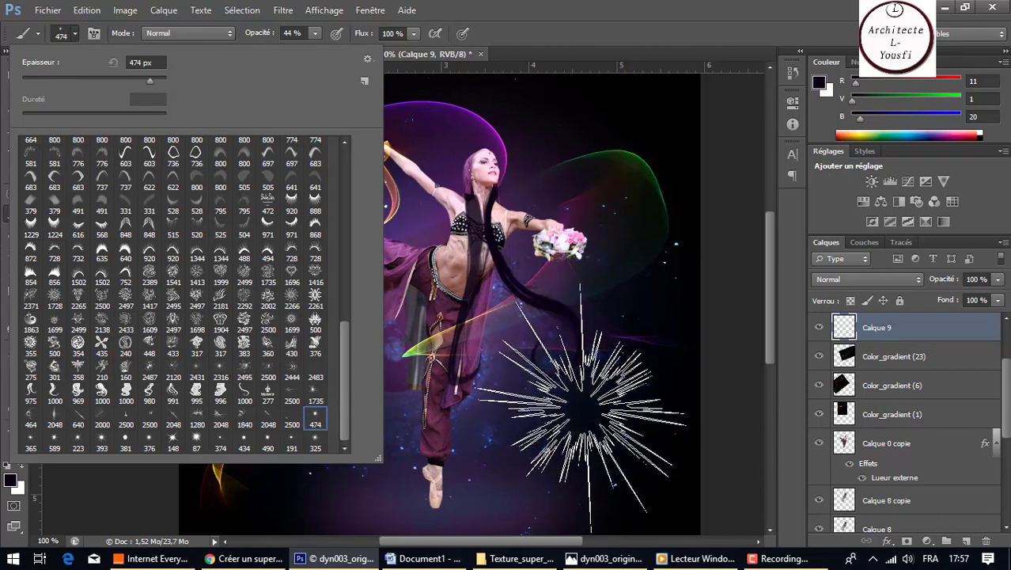
click(87, 80)
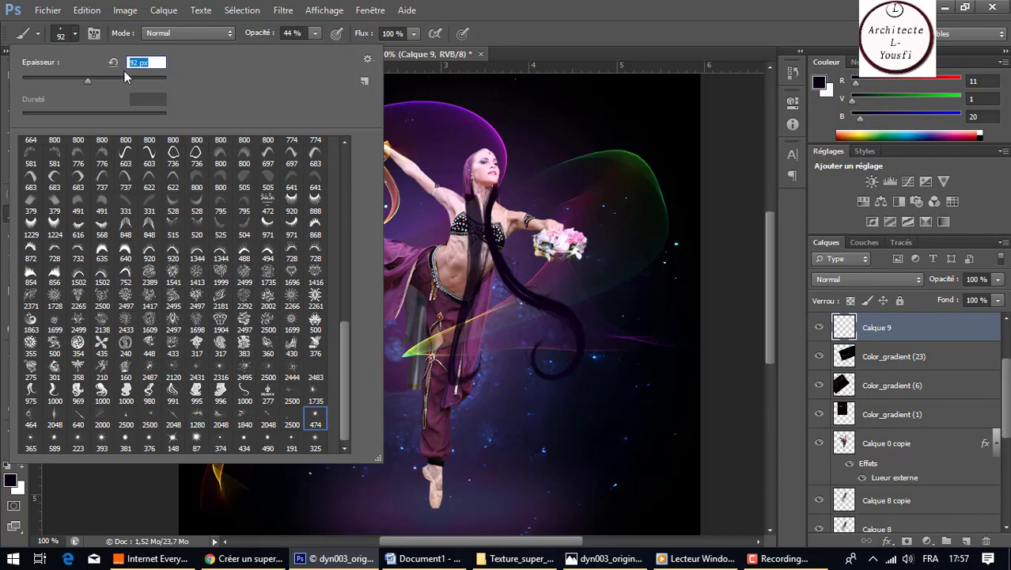
drag(88, 81, 117, 79)
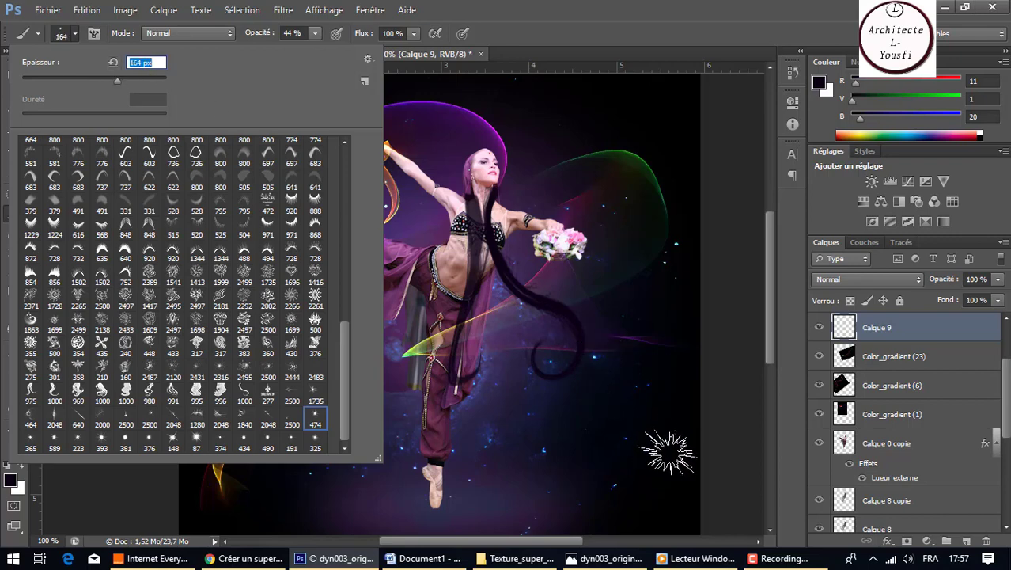
Step: Set the foreground colour to white and stamp a sparkle at lower right
click(9, 480)
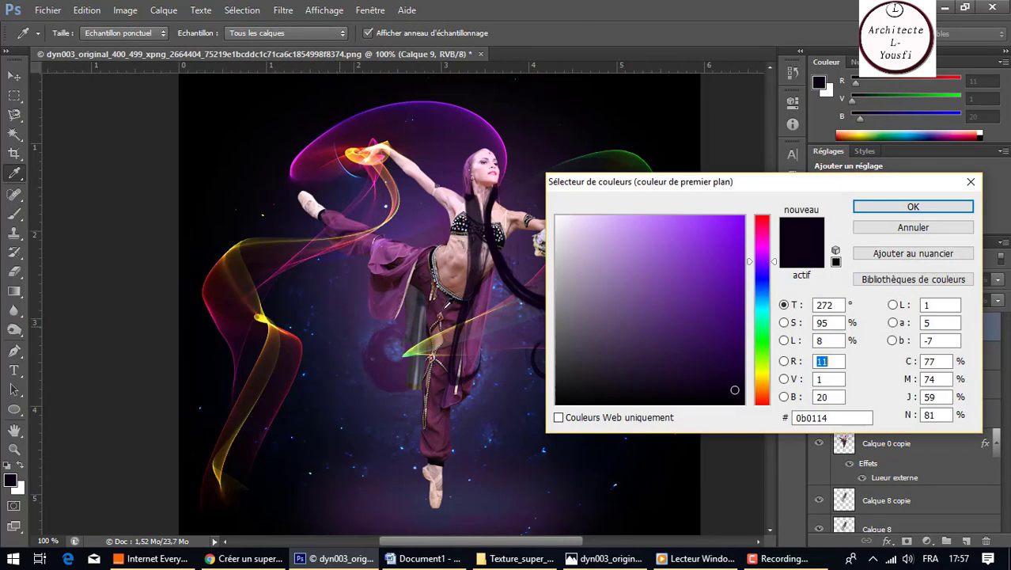
click(567, 218)
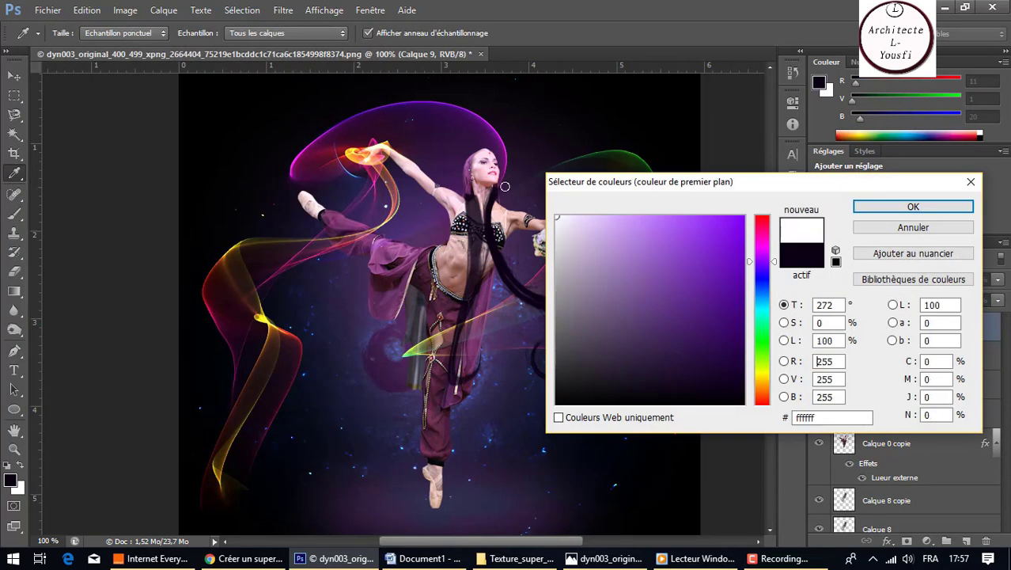
click(913, 206)
click(638, 475)
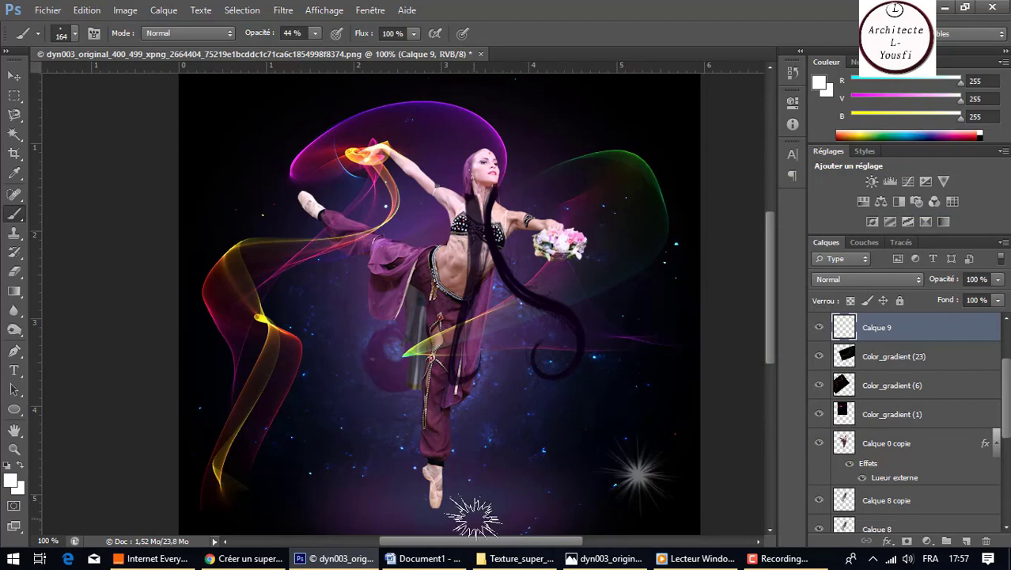
Step: Shrink the star and move it just right of the dancer's lower leg
key(ctrl+t)
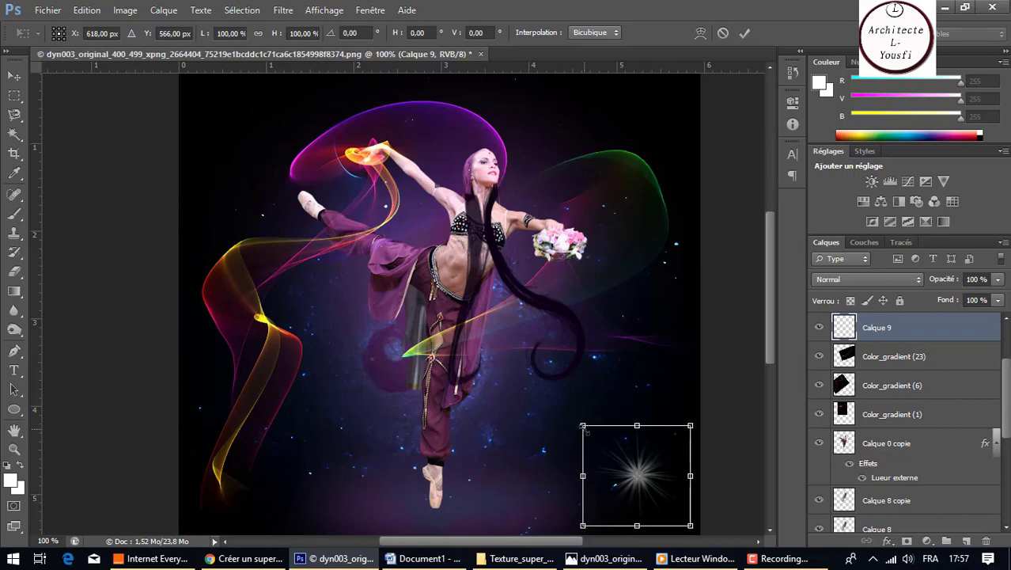
drag(583, 427, 623, 457)
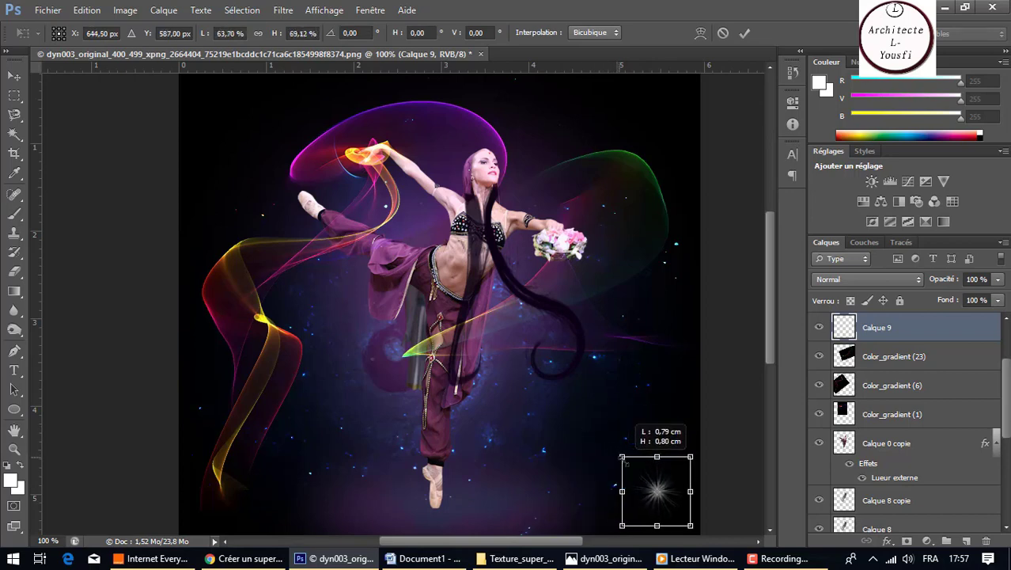
drag(672, 497, 545, 423)
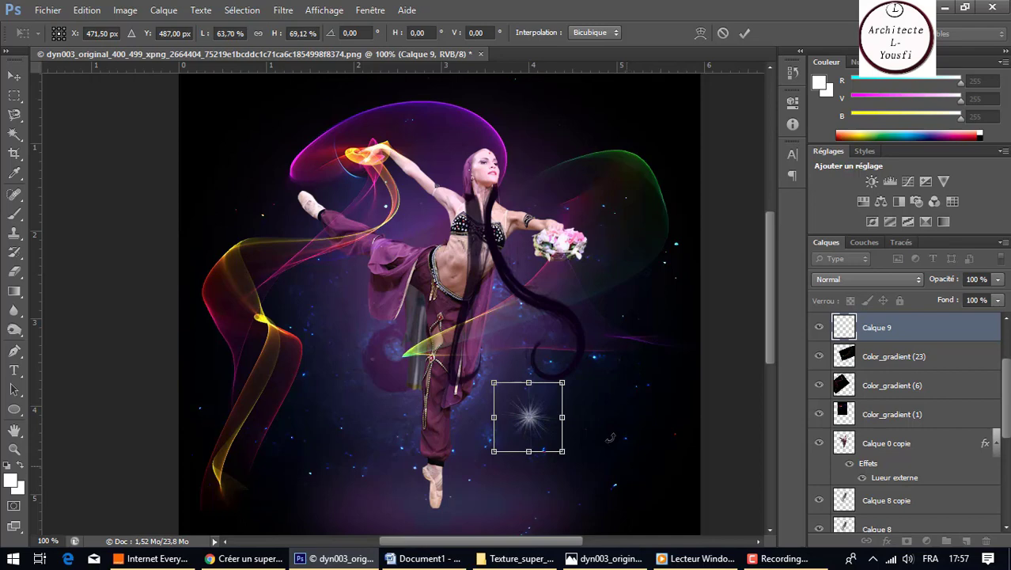
click(14, 76)
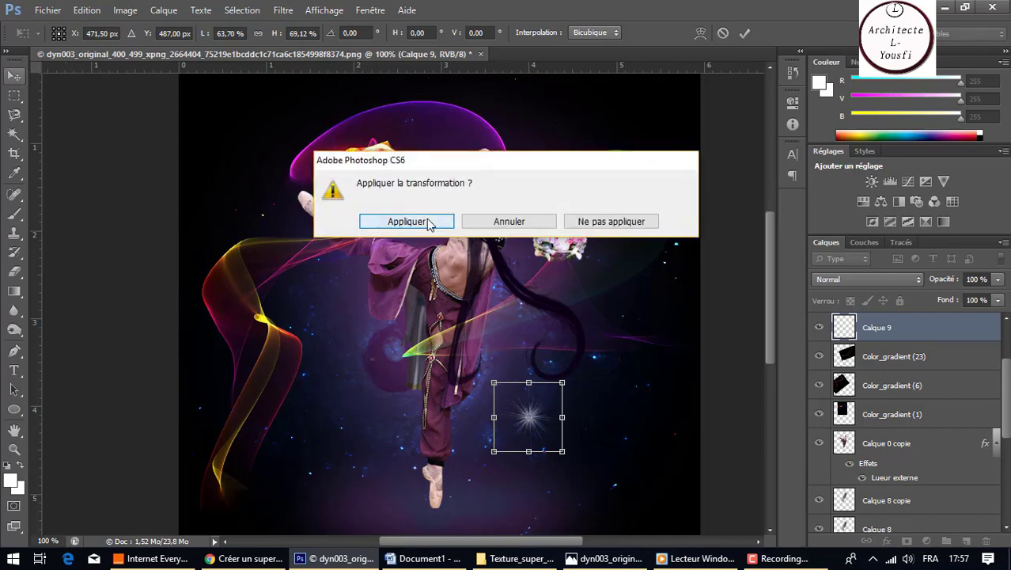
click(428, 223)
right_click(485, 259)
click(508, 258)
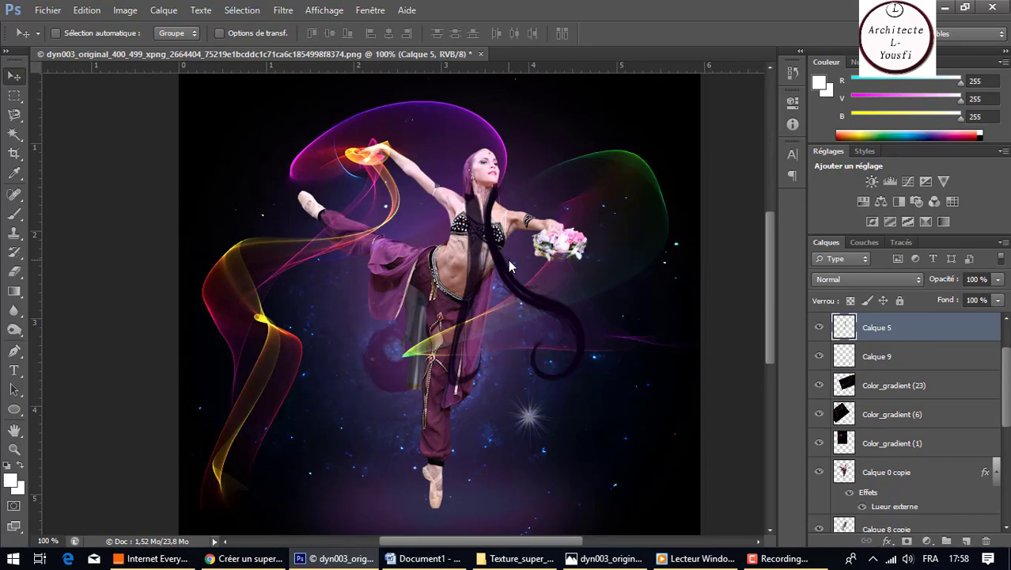
Step: Duplicate hair layer Calque 5 and merge both copies into Calque 5 copie
key(ctrl+j)
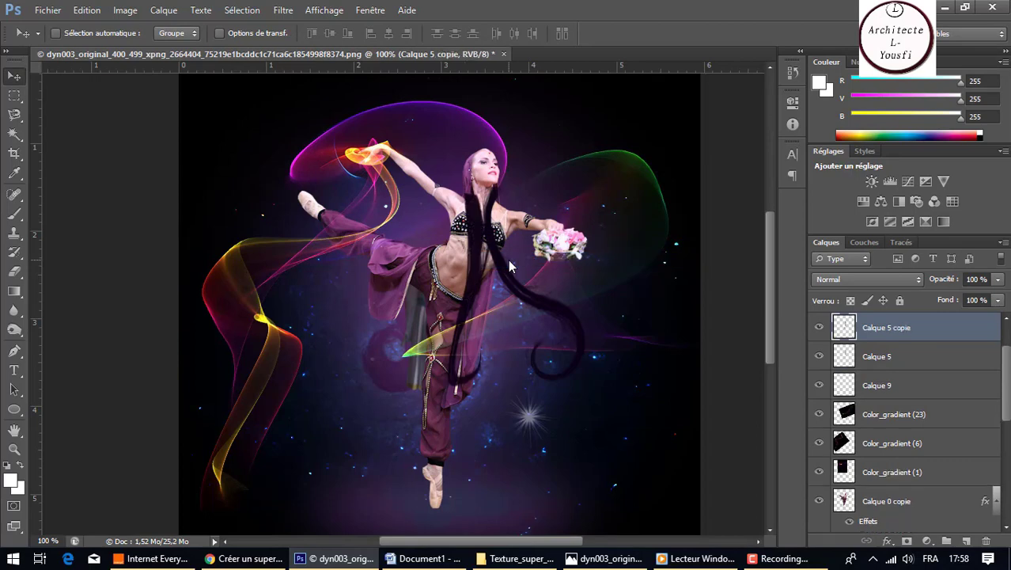
shift+click(912, 357)
right_click(912, 357)
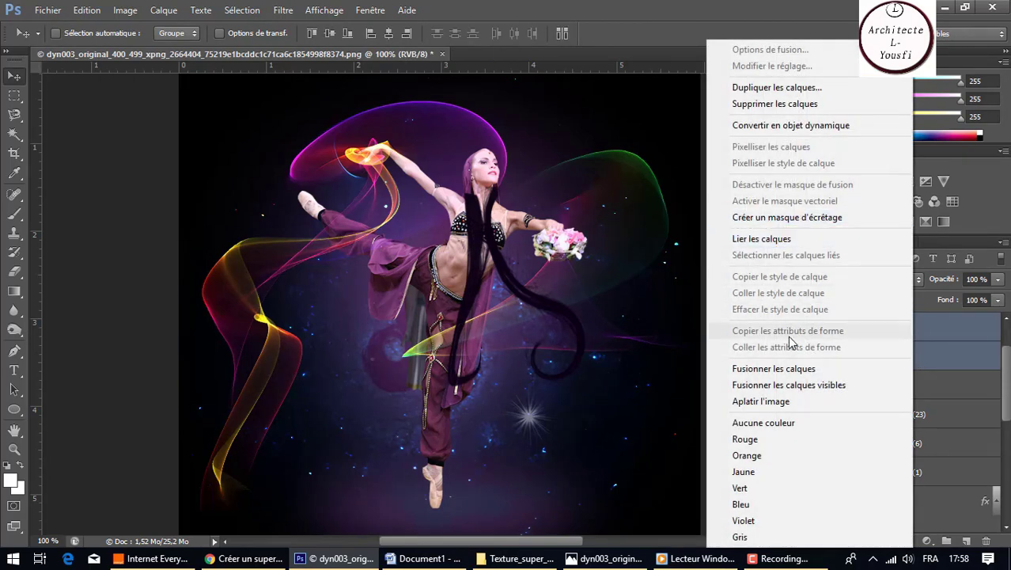
click(774, 368)
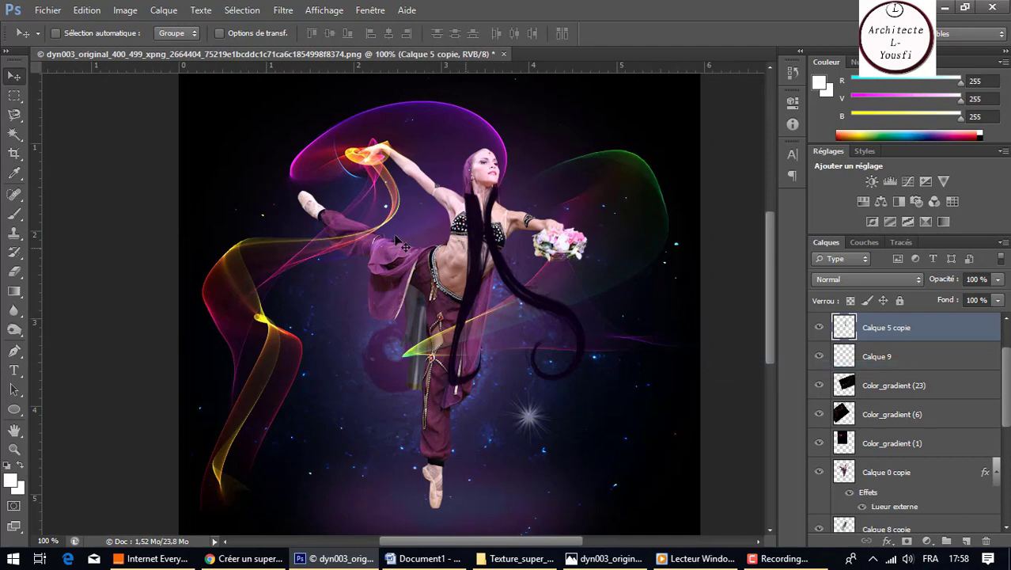
Step: Set up a soft round 22 px Eraser zoomed in on the dancer's face and chest
click(14, 271)
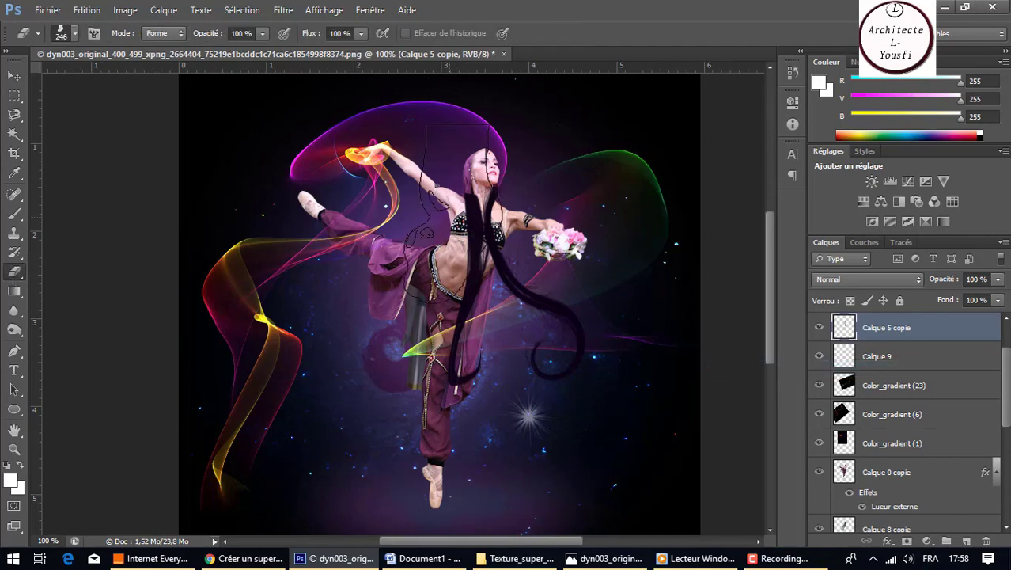
click(75, 33)
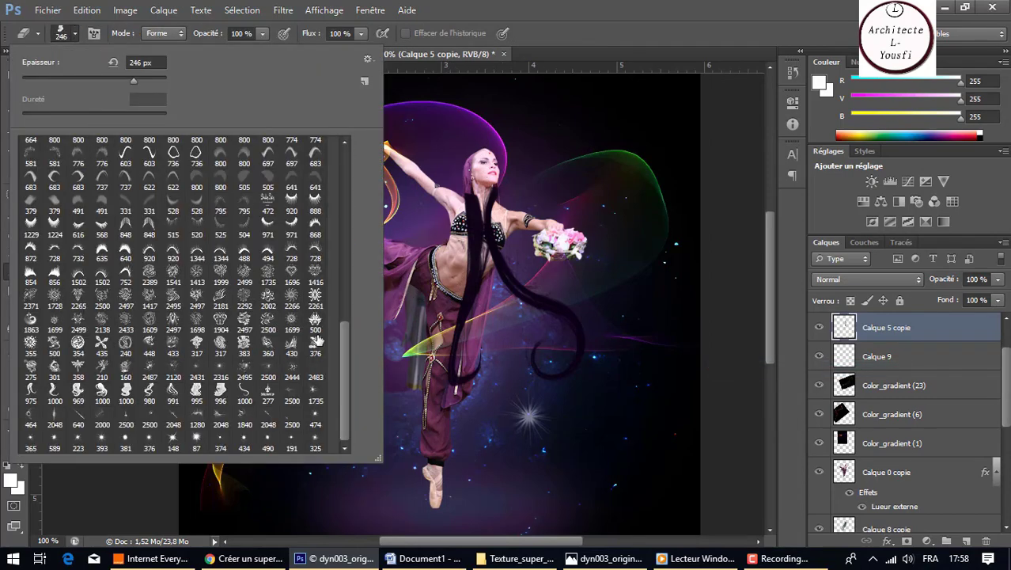
drag(347, 333, 331, 152)
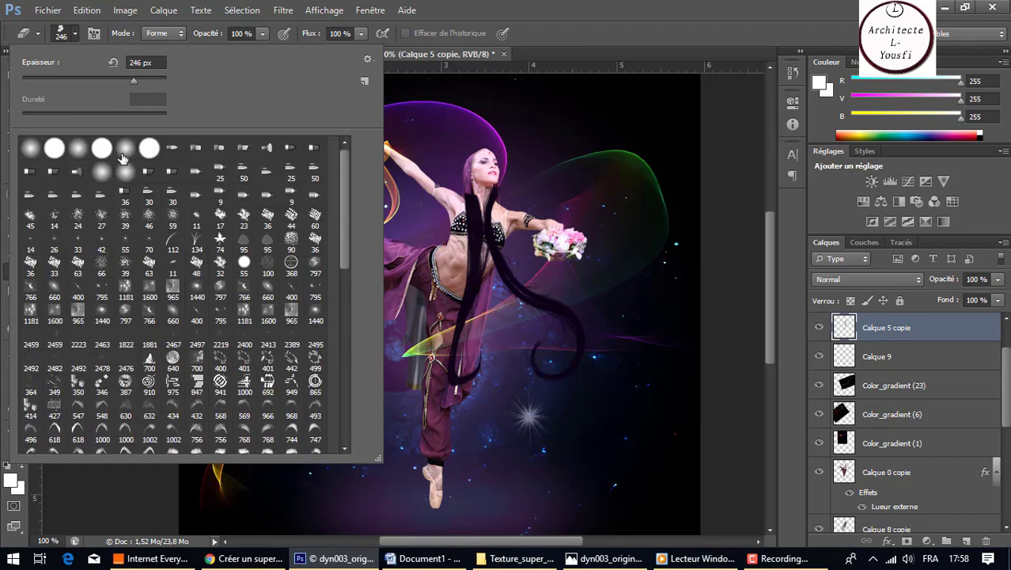
click(124, 150)
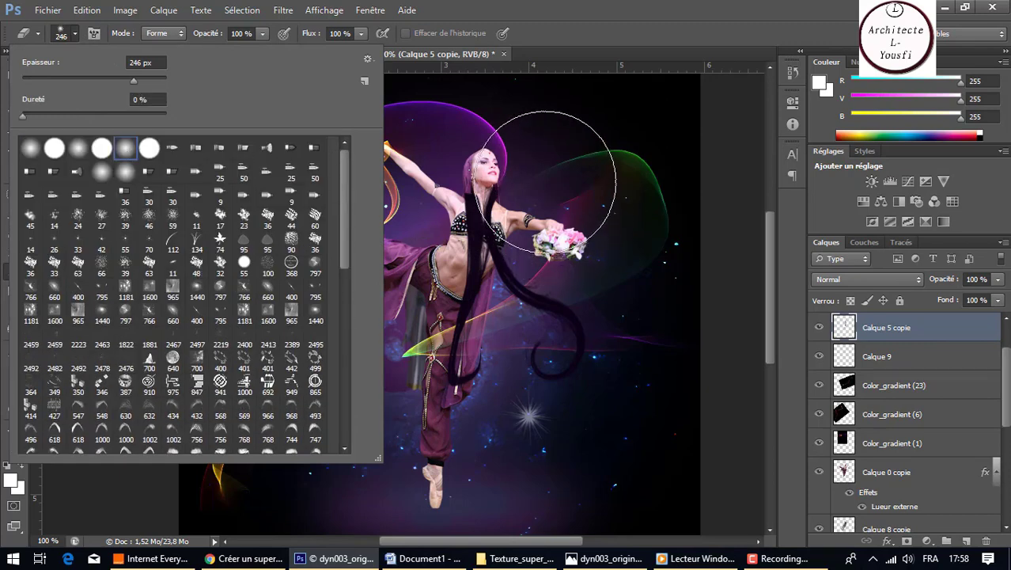
click(546, 182)
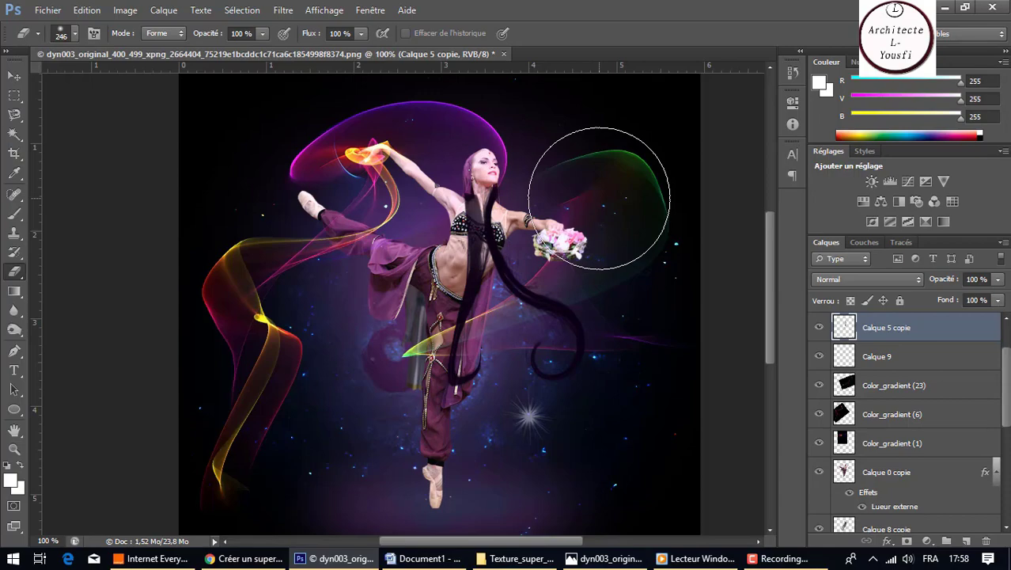
key(ctrl+plus)
key(ctrl+plus)
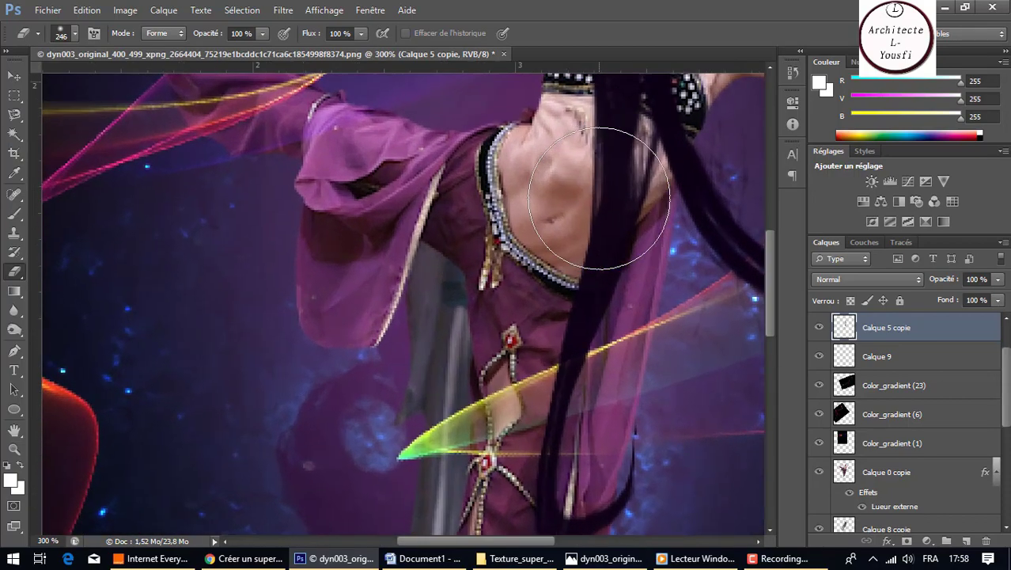
drag(511, 148, 407, 417)
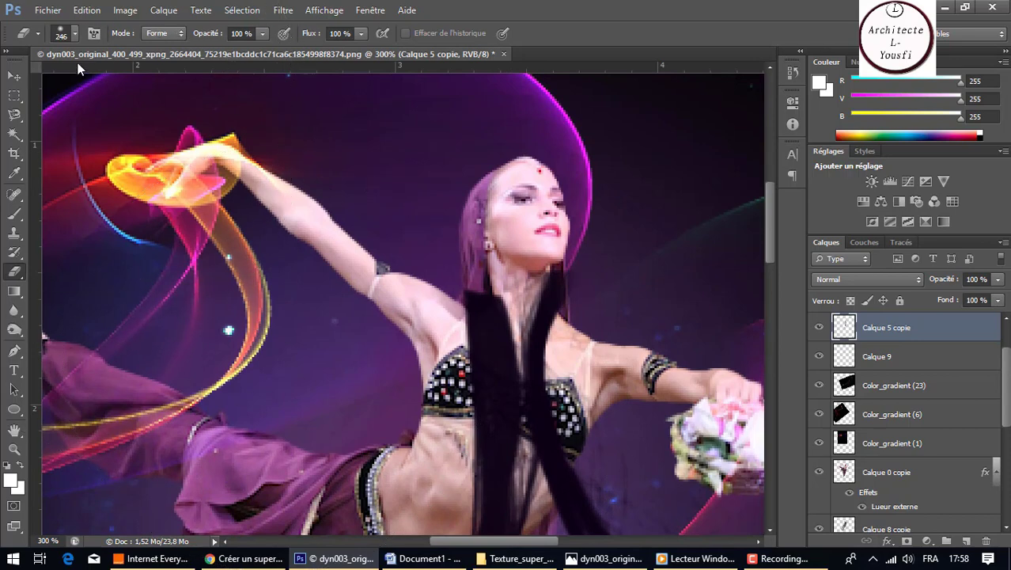
click(75, 34)
drag(70, 80, 37, 82)
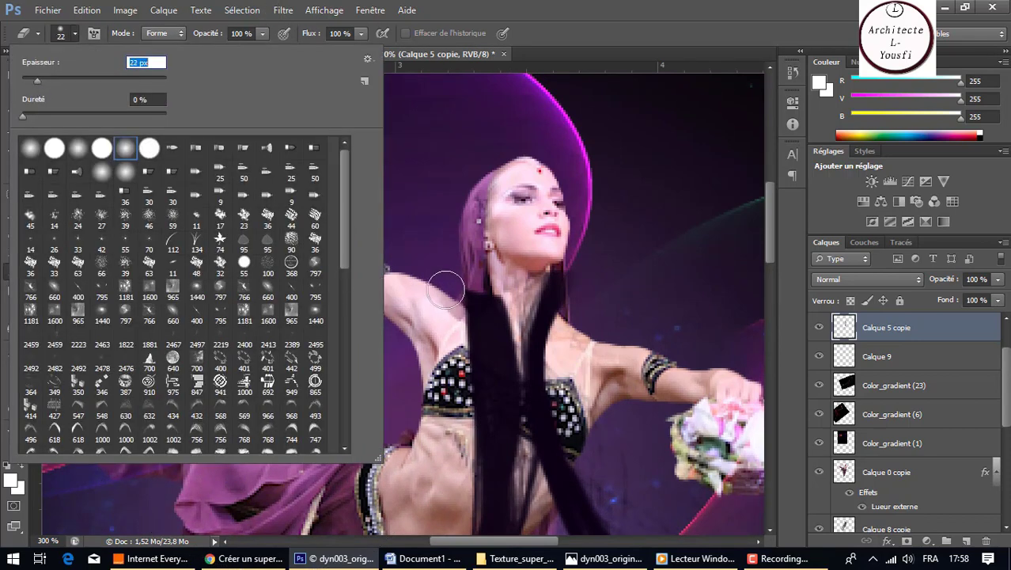
key(Return)
Step: Erase hair strands over the dancer's armpit, neck and chest
drag(456, 288, 452, 365)
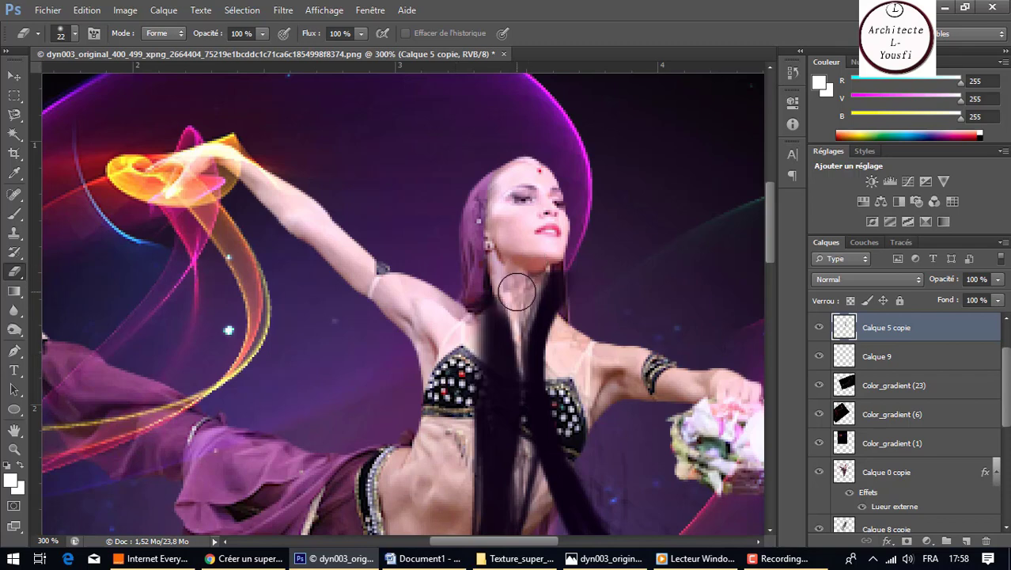
drag(518, 294, 511, 280)
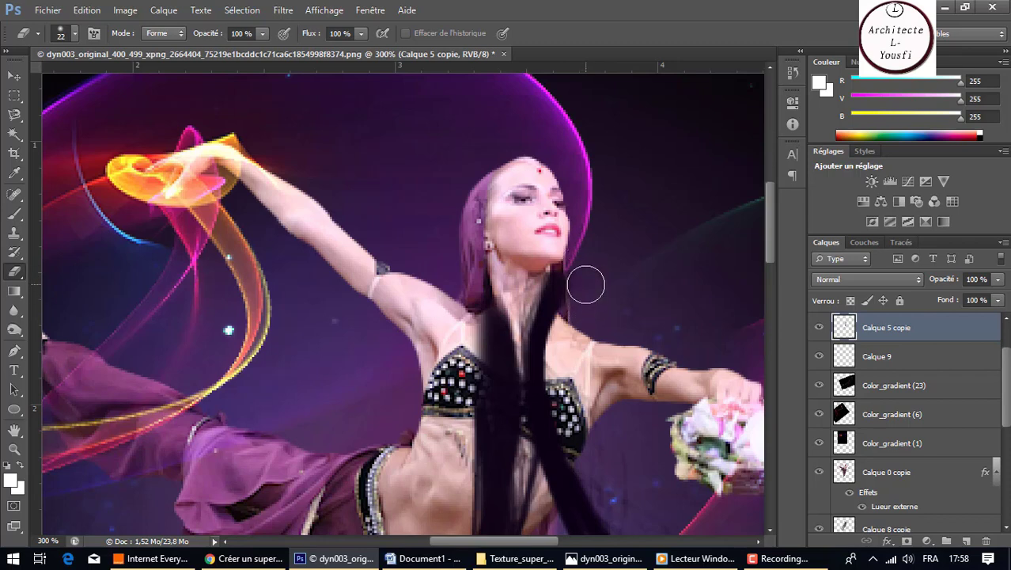
drag(535, 381, 532, 345)
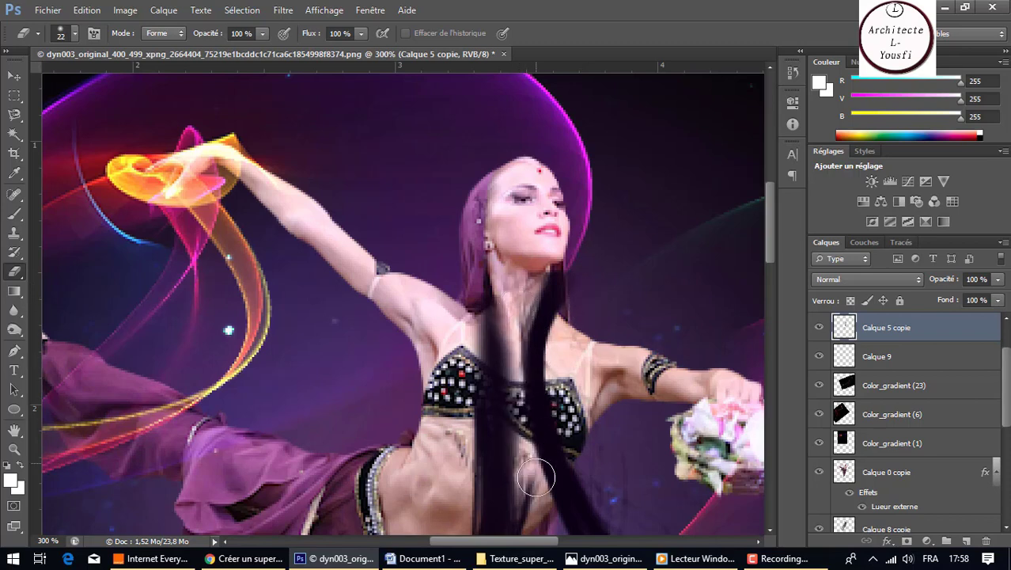
drag(531, 345, 533, 487)
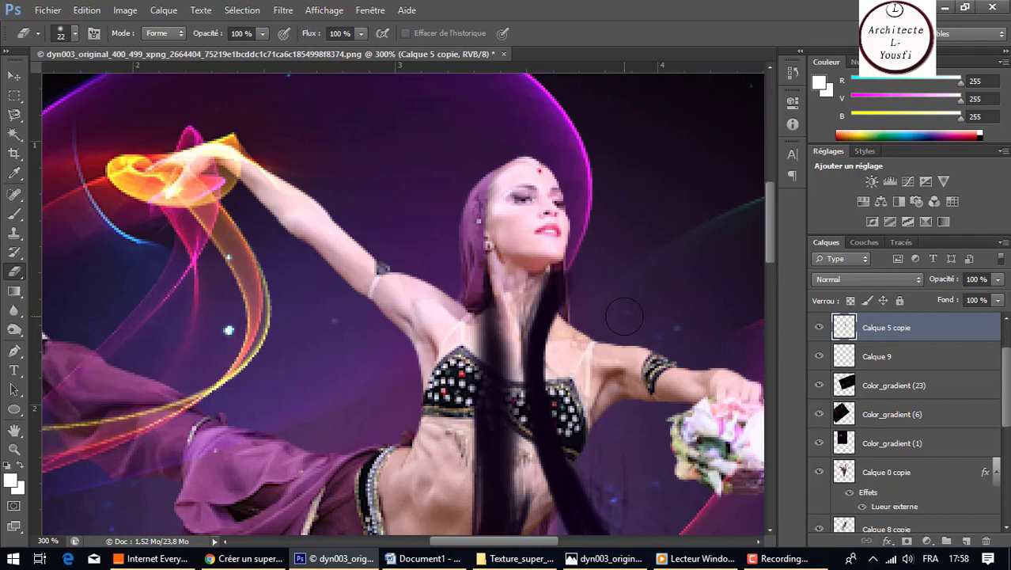
key(ctrl+z)
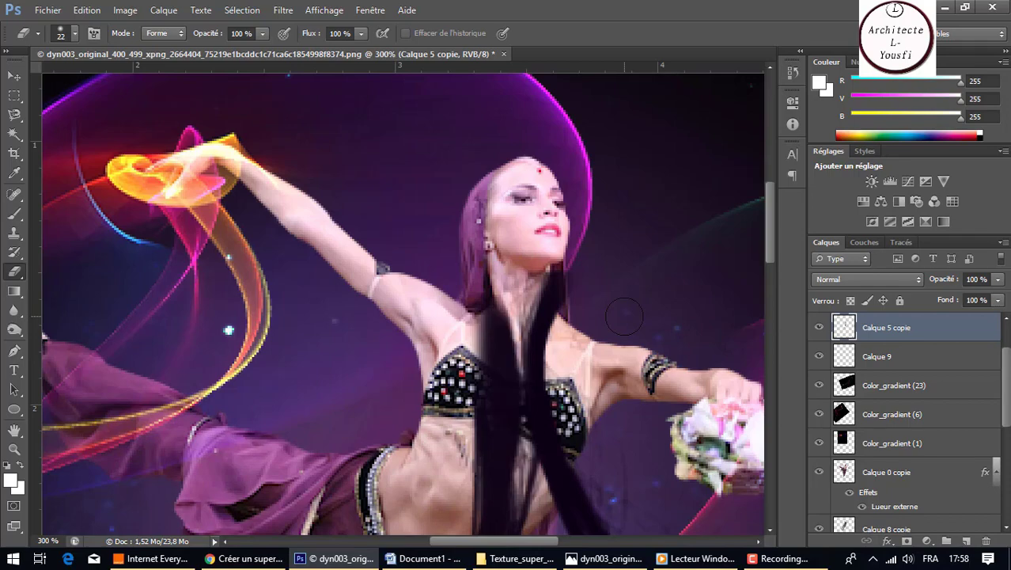
key(ctrl+minus)
key(ctrl+minus)
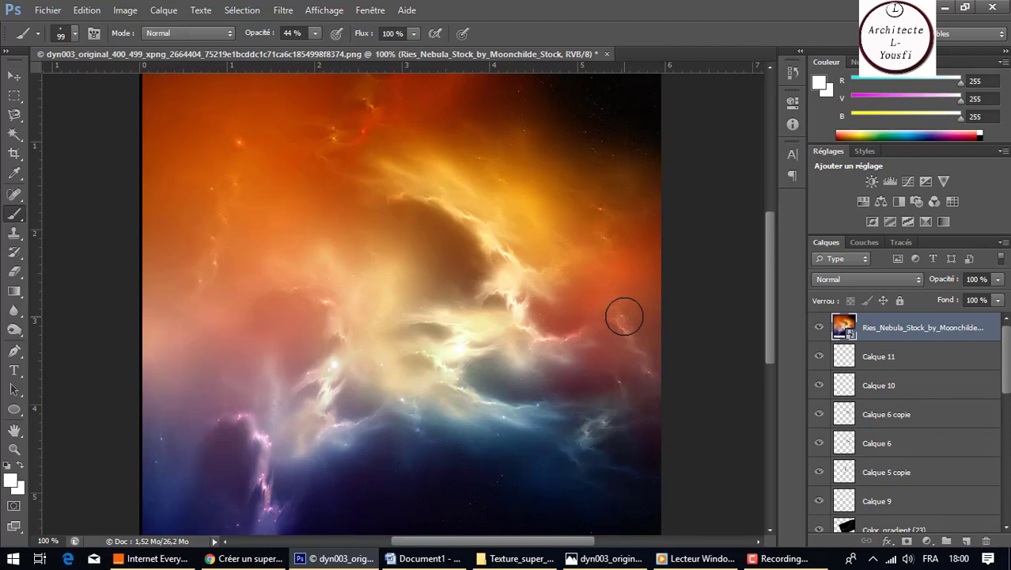
Step: Re-place the Ries_Nebula image over the whole canvas as a rasterized top layer
key(ctrl+z)
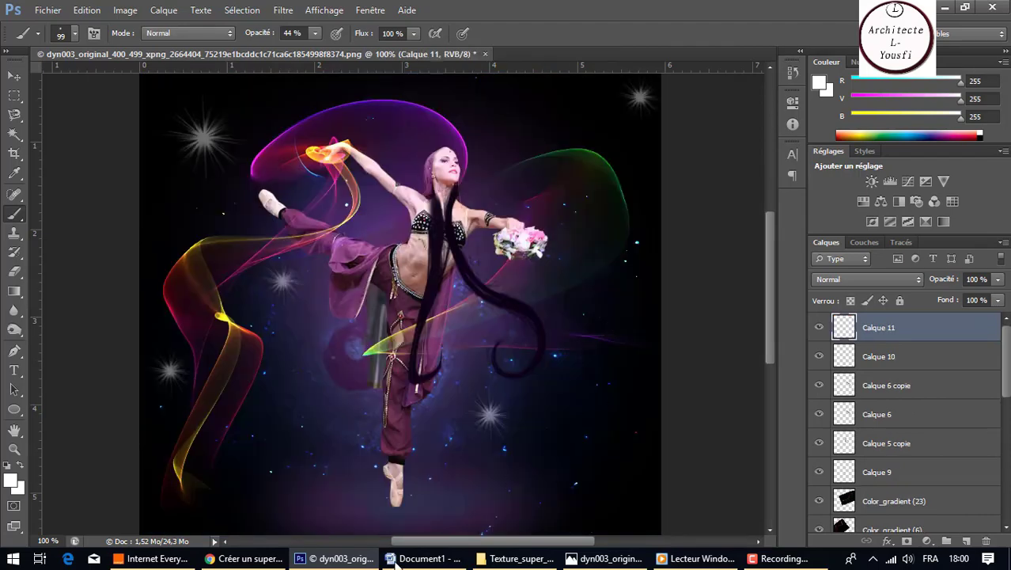
click(522, 559)
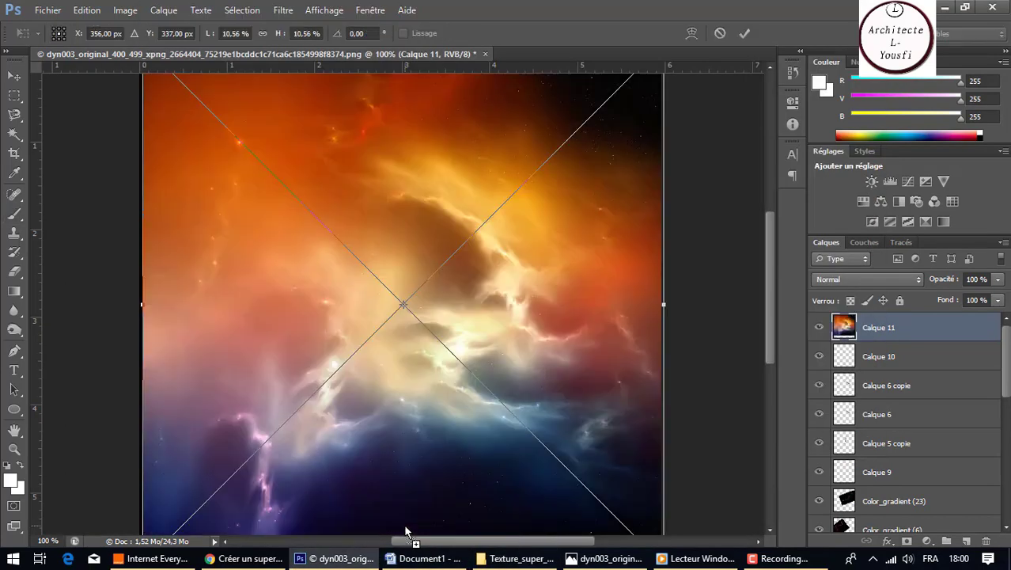
drag(732, 188, 399, 515)
key(Return)
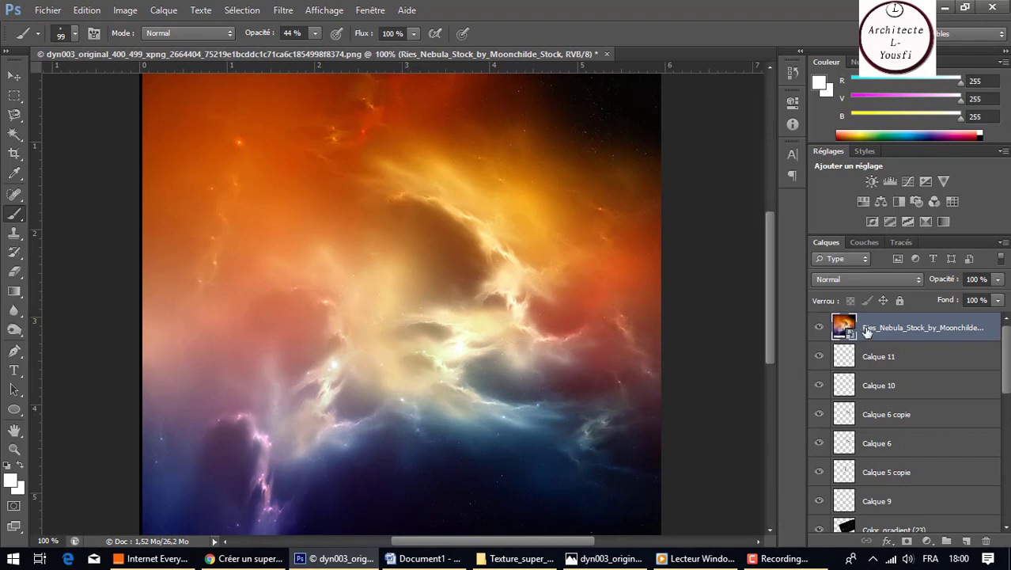
right_click(868, 330)
click(733, 181)
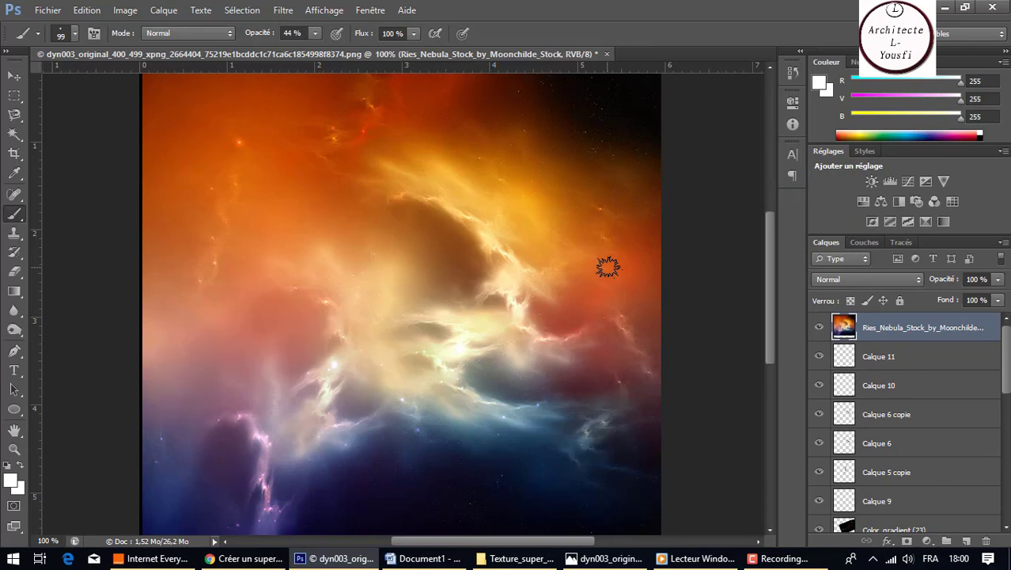
Step: Blend the nebula in Incrustation mode and stamp two star sparkles left of the dancer's legs on Calque 11
click(914, 283)
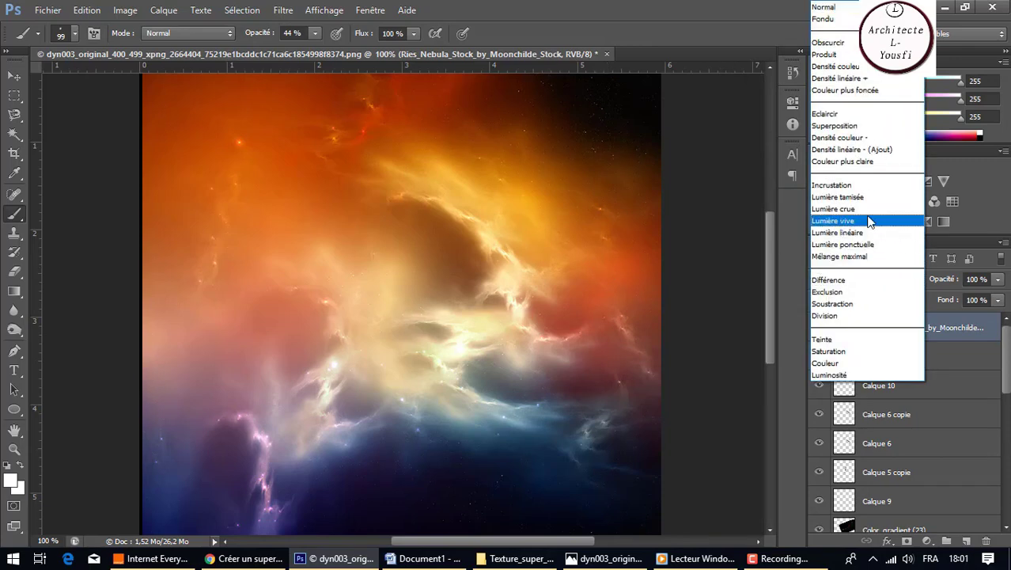
click(861, 186)
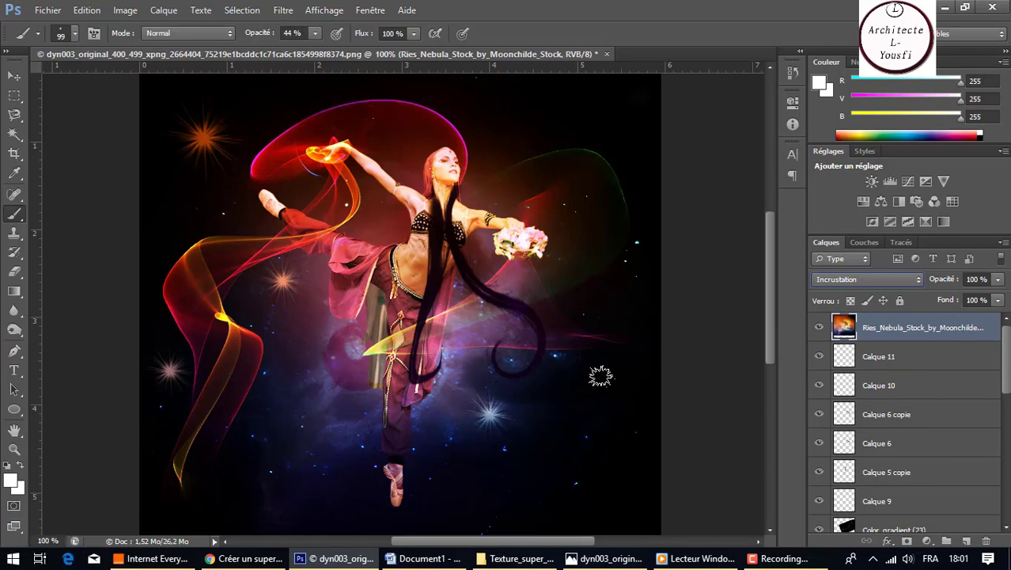
click(875, 356)
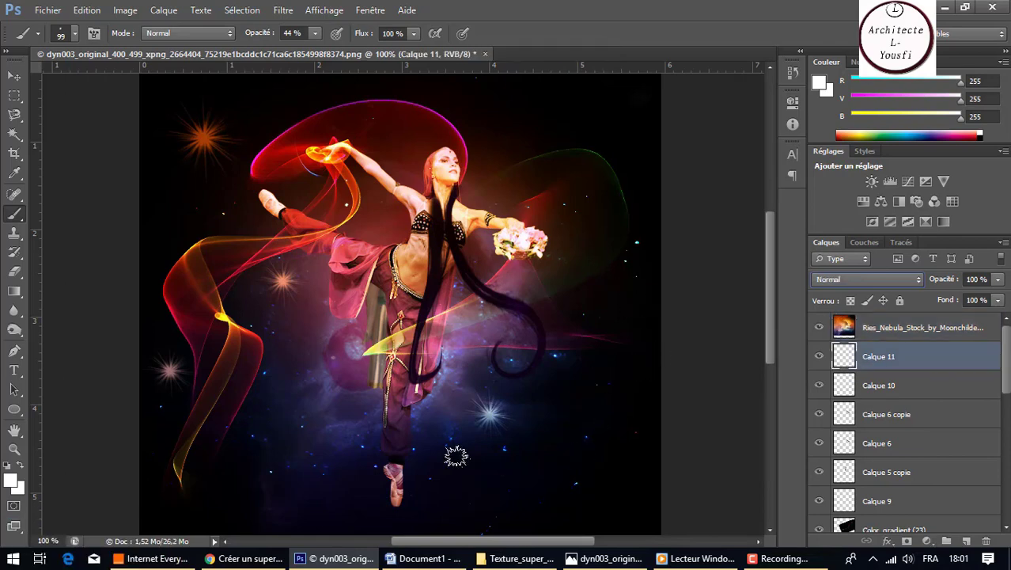
click(309, 462)
click(283, 356)
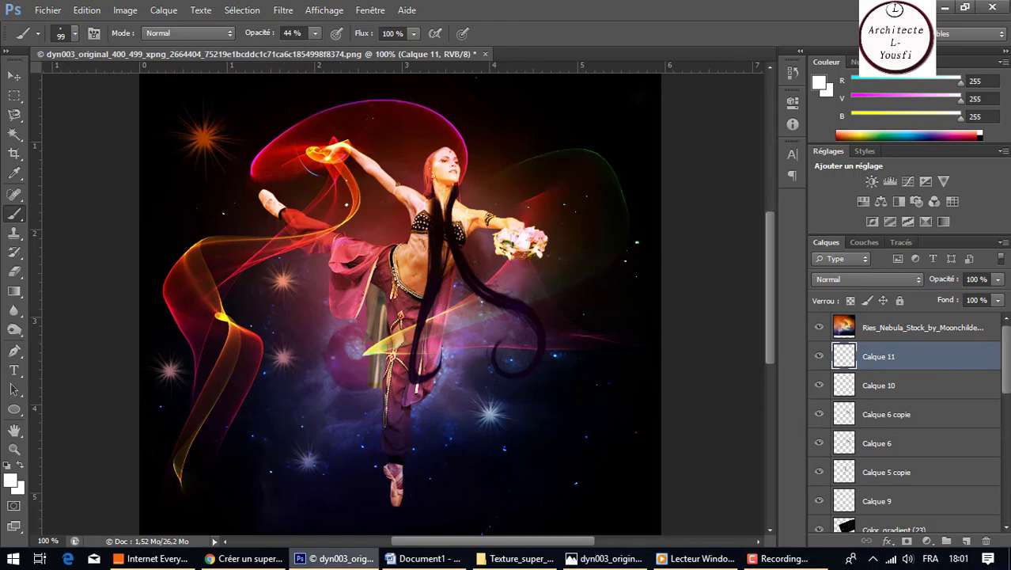
click(518, 559)
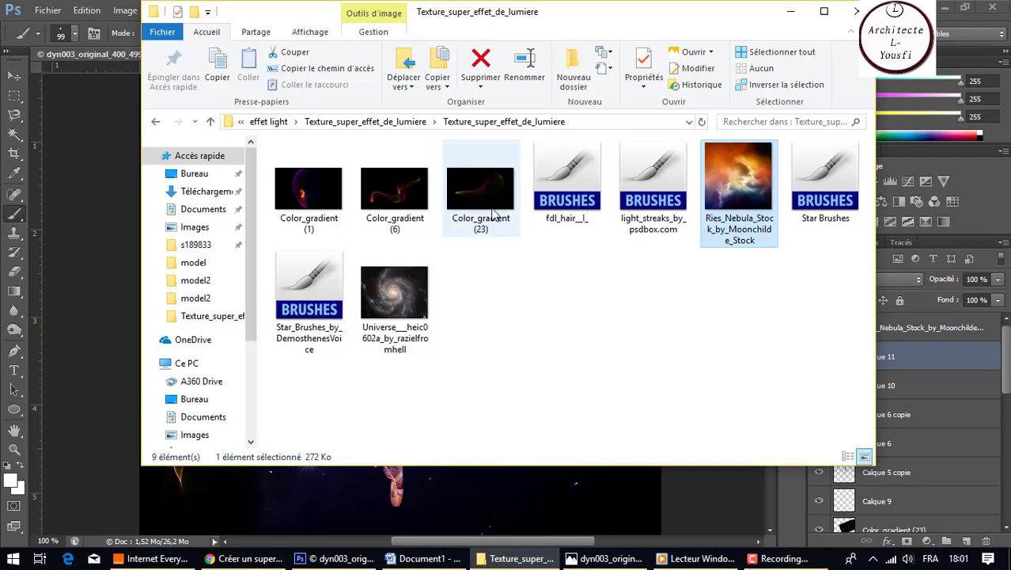
Step: Place the Color_gradient (23) ribbon image and blend it in Superposition mode
drag(495, 203, 453, 503)
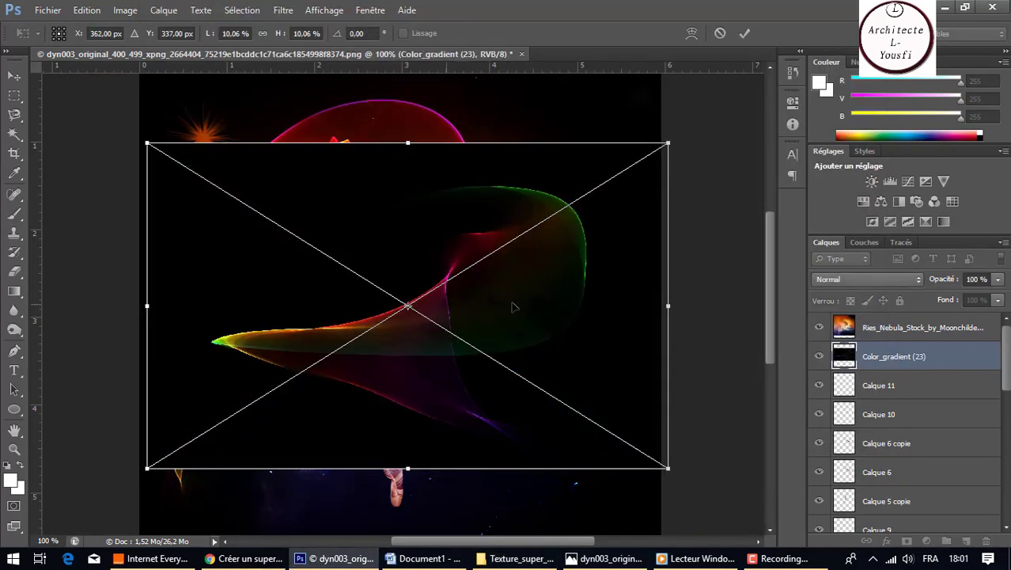
key(Return)
key(b)
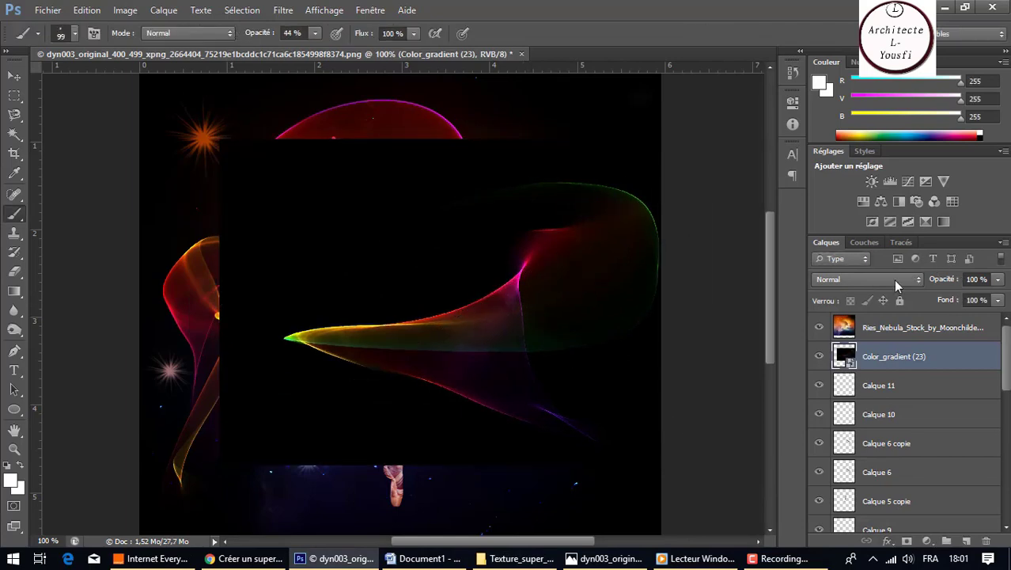
click(918, 279)
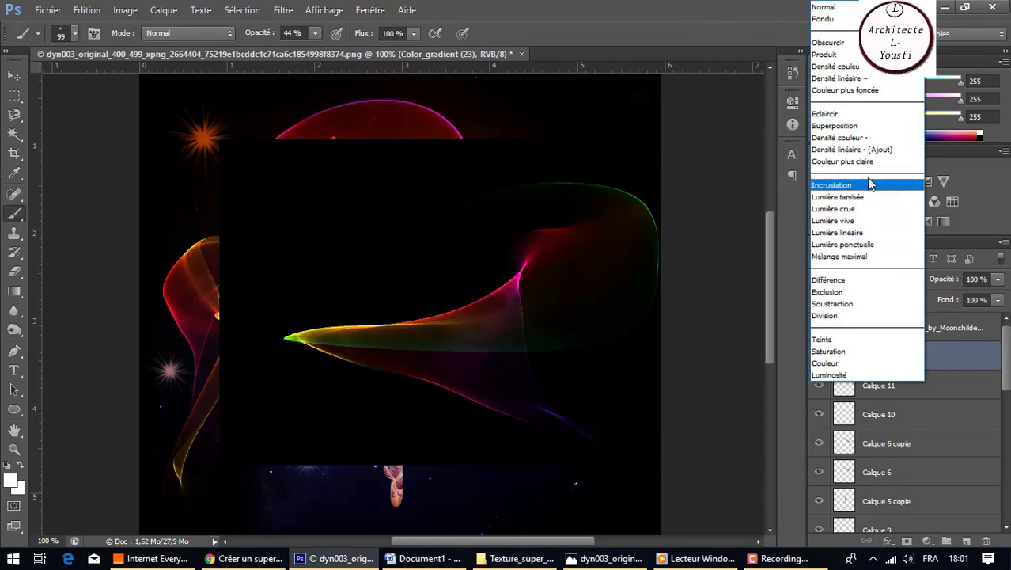
click(855, 126)
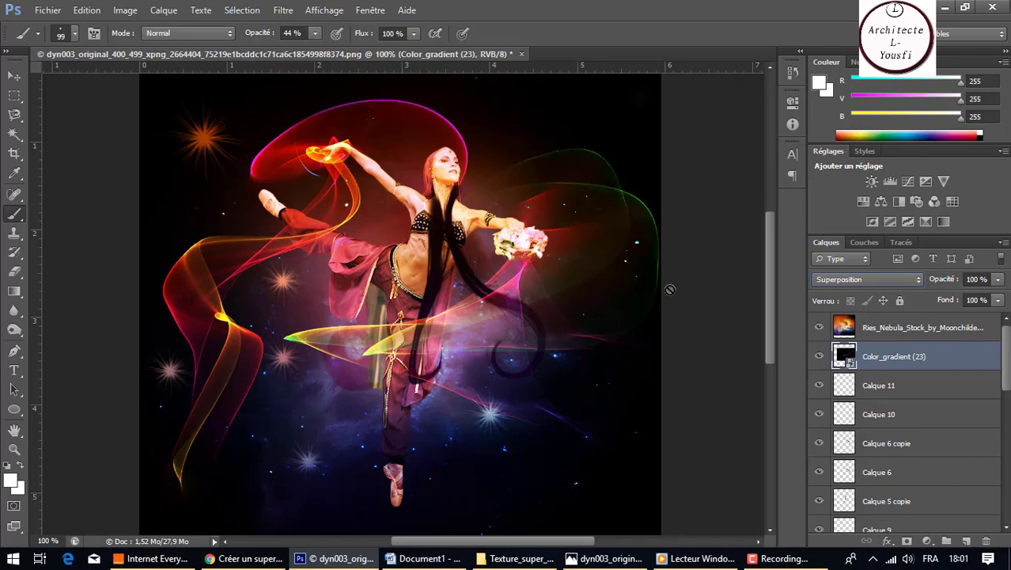
Step: Shift the ribbon slightly down and to the right
click(13, 75)
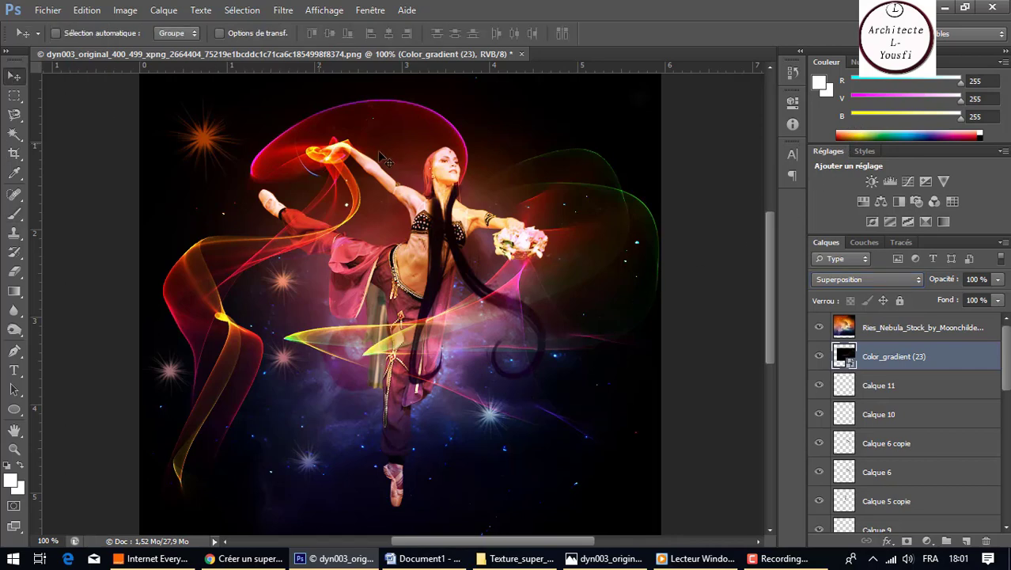
drag(604, 161, 569, 143)
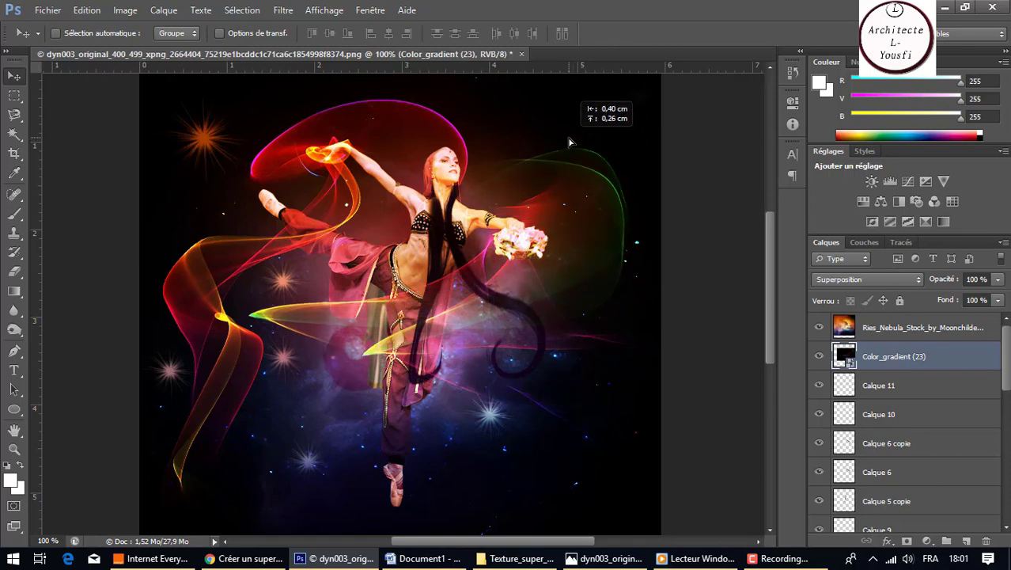
drag(569, 142, 595, 166)
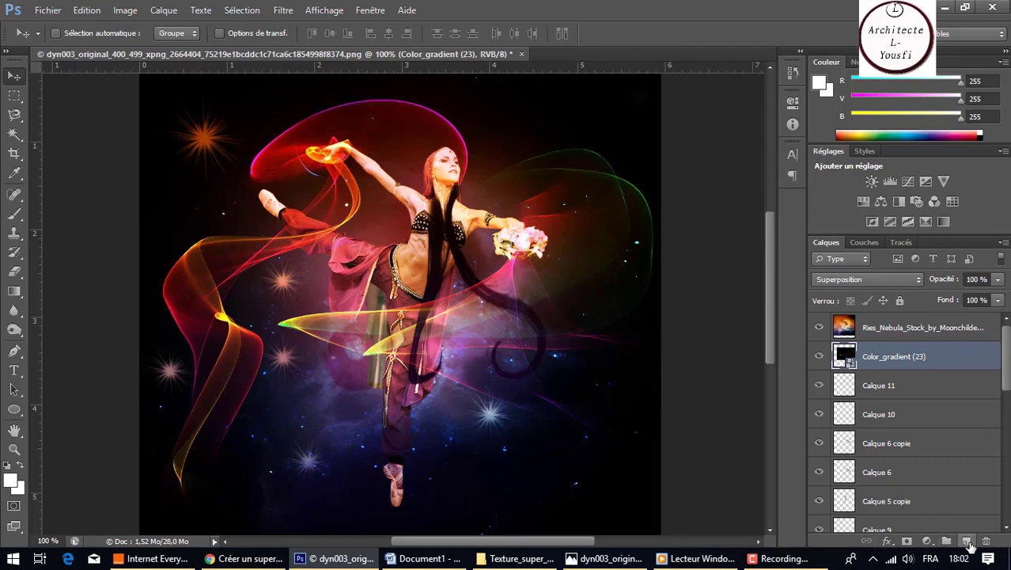
Step: Add a Noir, blanc gradient map adjustment layer above the nebula layer
click(944, 542)
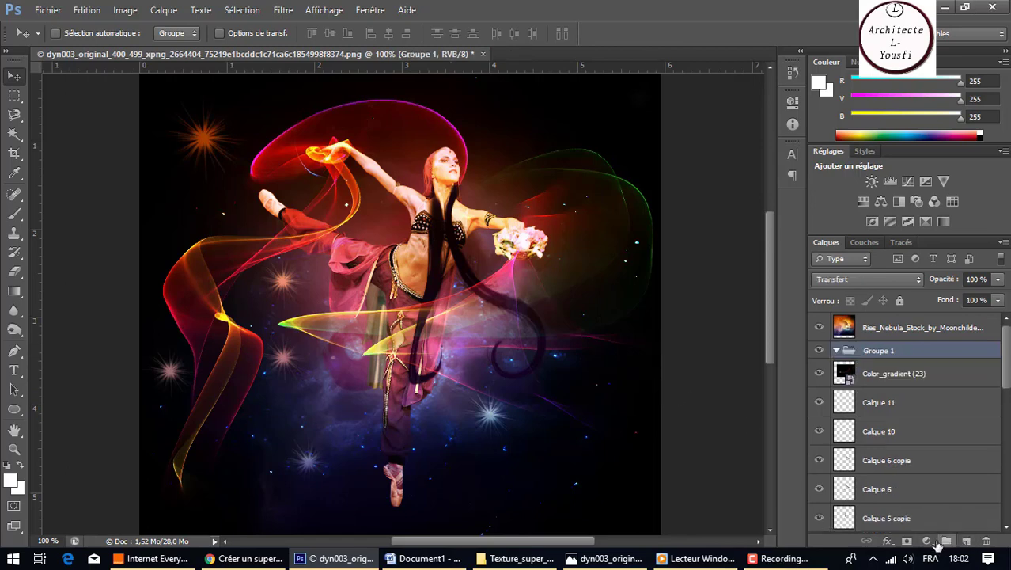
click(927, 542)
click(733, 452)
key(ctrl+z)
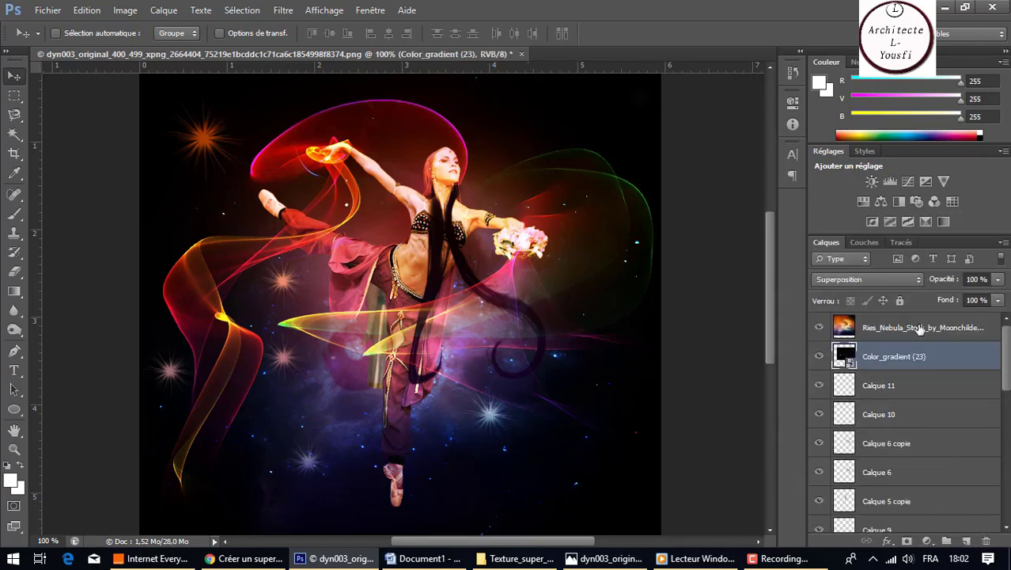
click(919, 330)
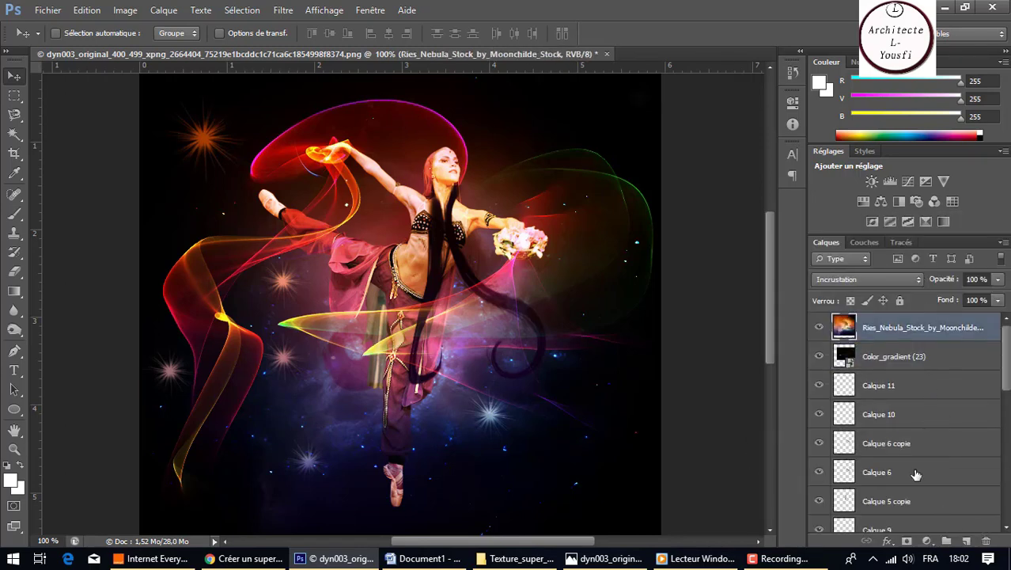
click(927, 542)
click(926, 516)
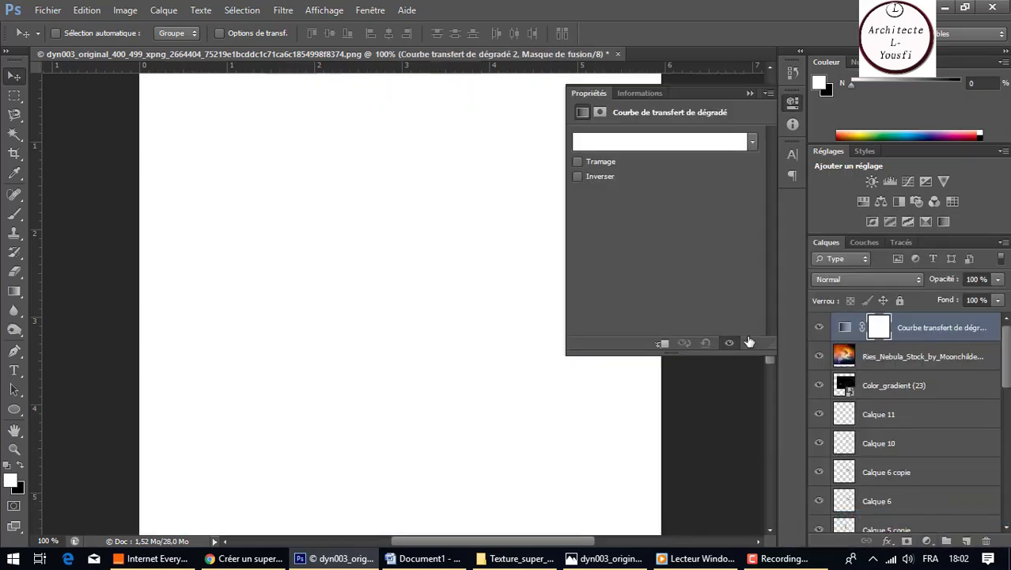
click(590, 145)
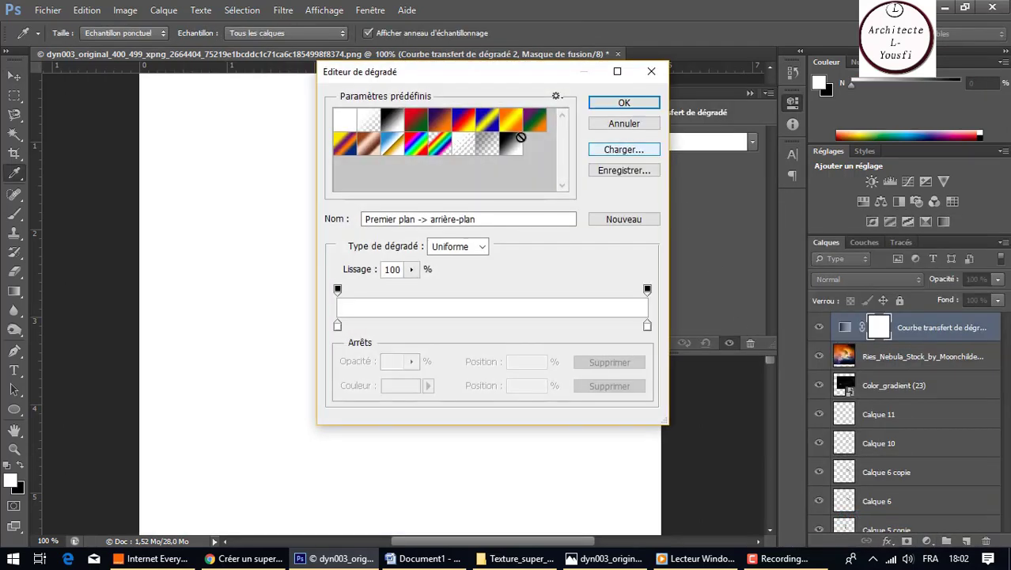
click(388, 128)
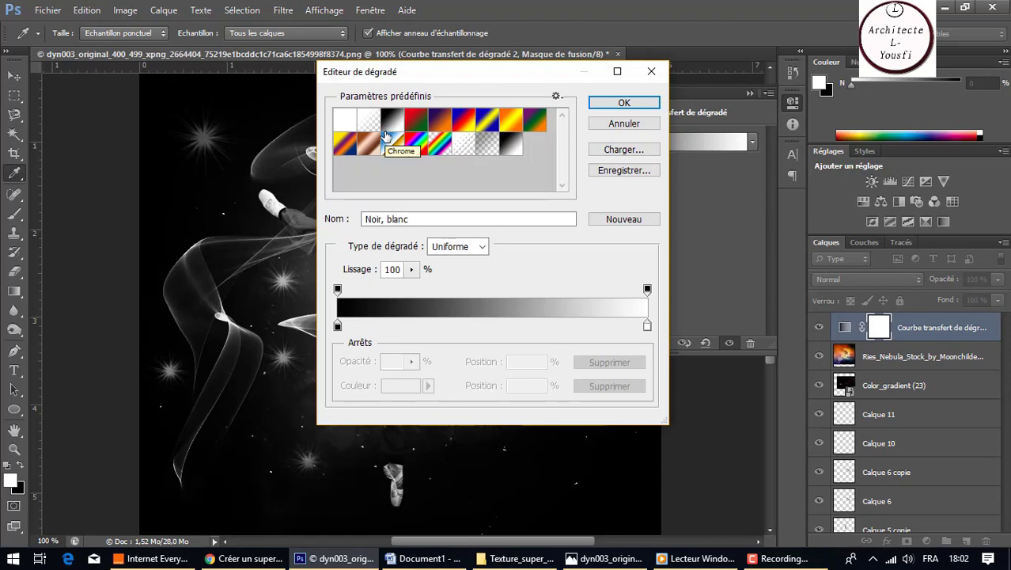
click(621, 105)
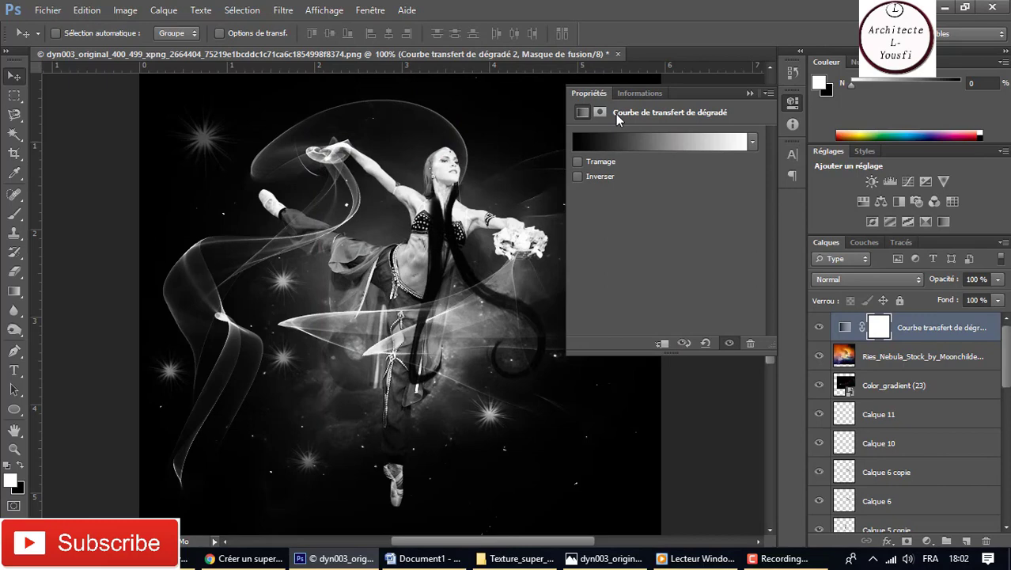
click(917, 279)
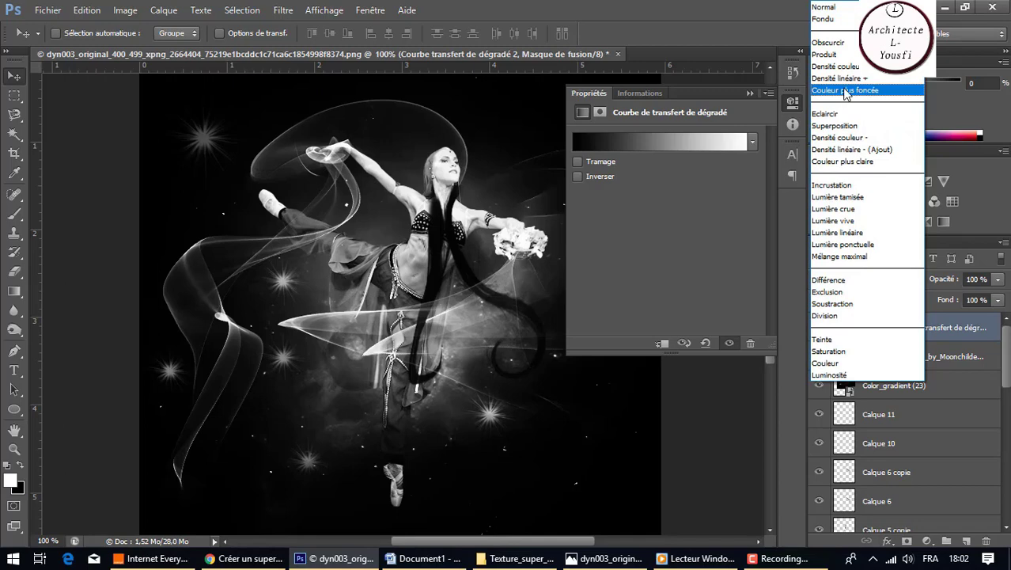
Step: Blend the gradient map in Incrustation mode at 56% opacity
click(847, 185)
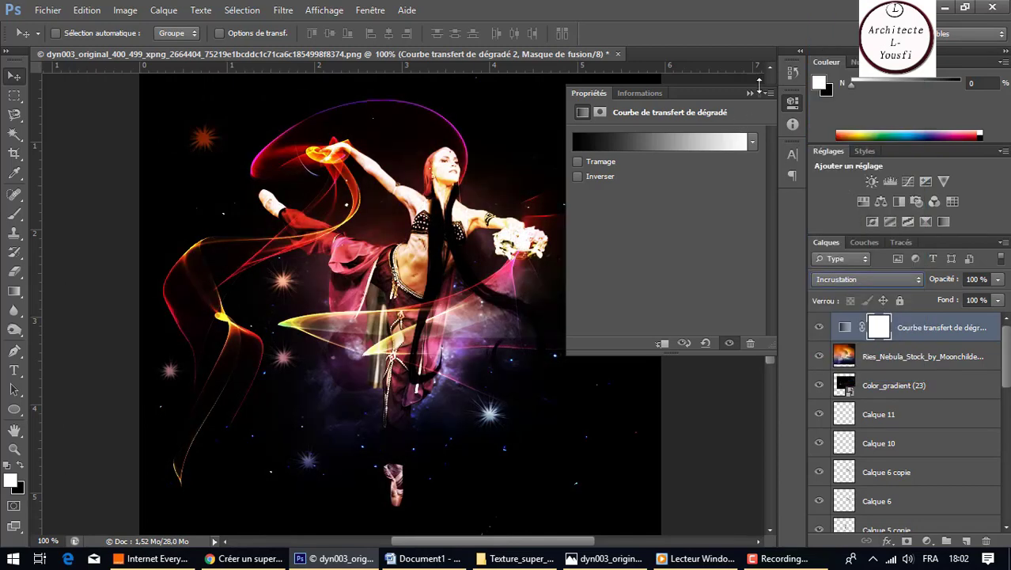
click(751, 95)
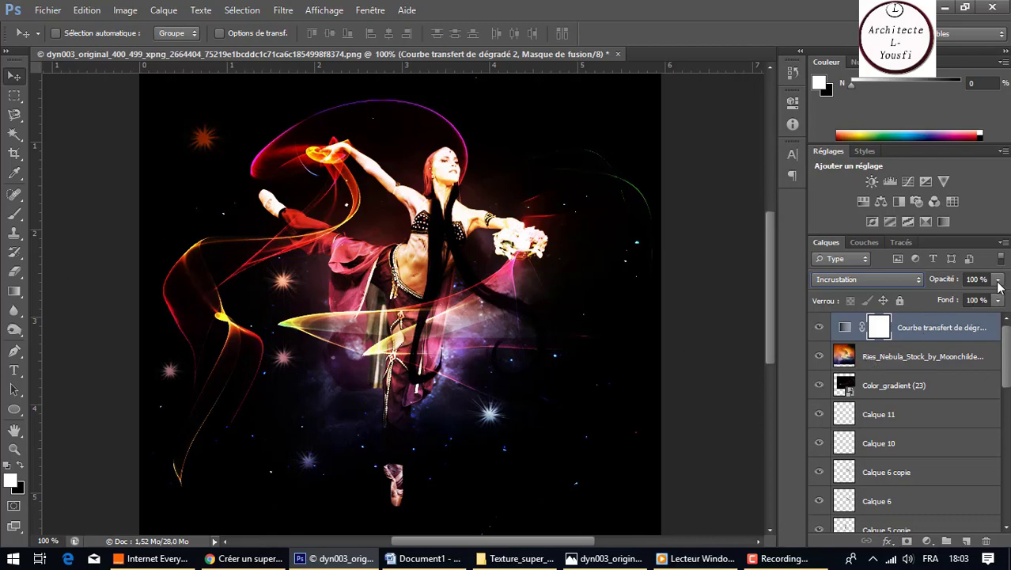
drag(999, 286, 965, 311)
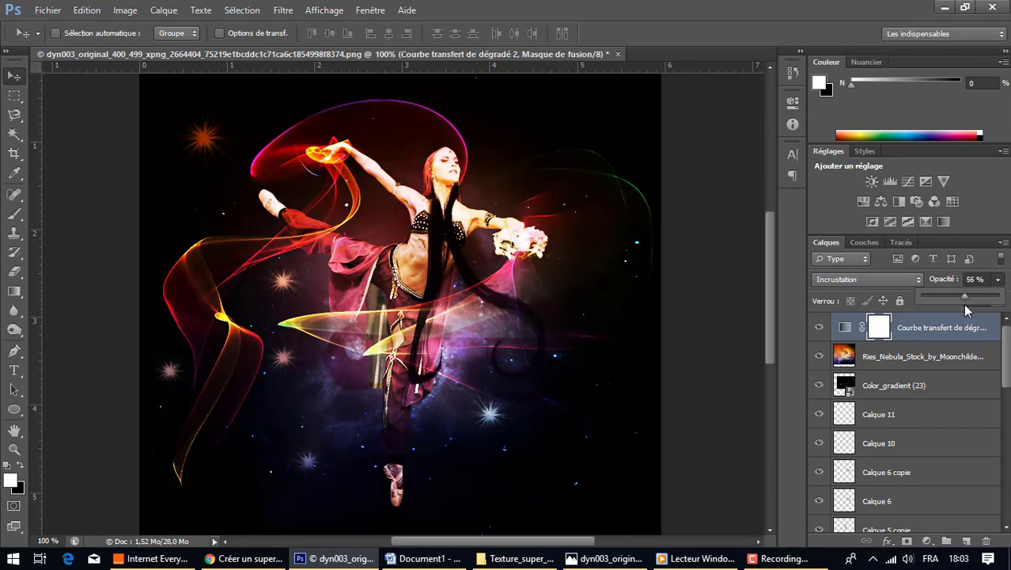
scroll(564, 299, down, 2)
scroll(564, 299, down, 2)
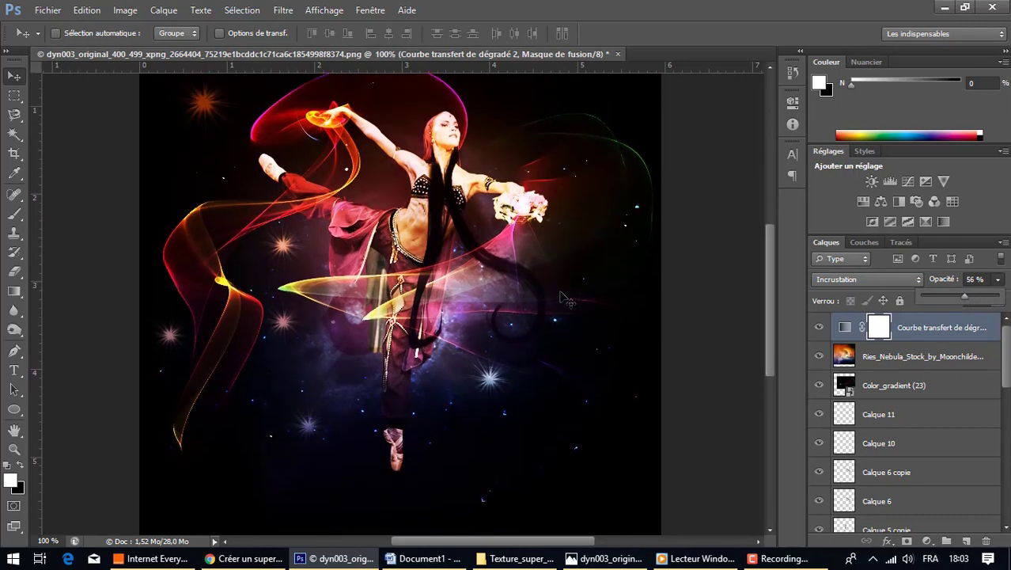
key(ctrl+minus)
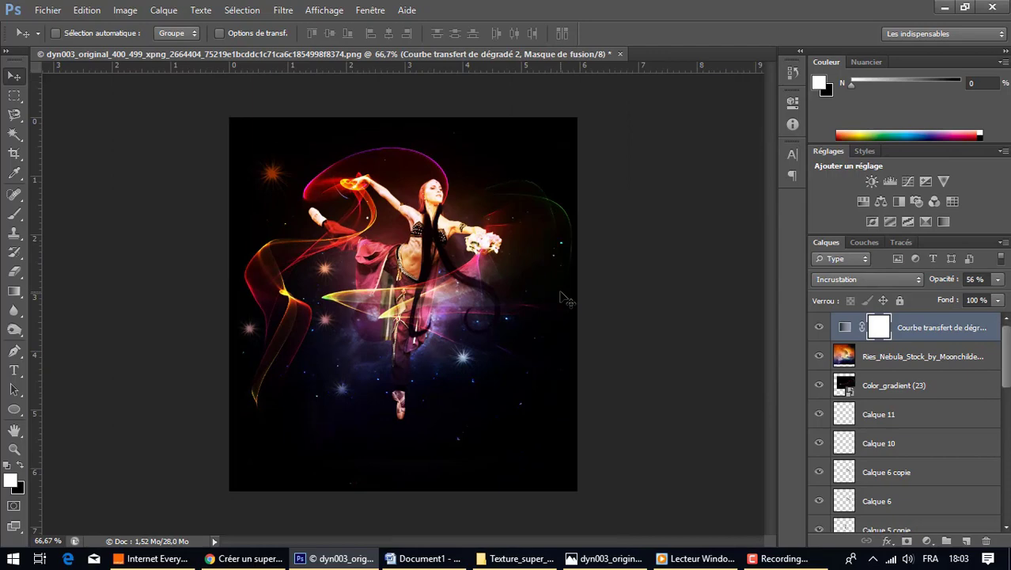
key(ctrl+plus)
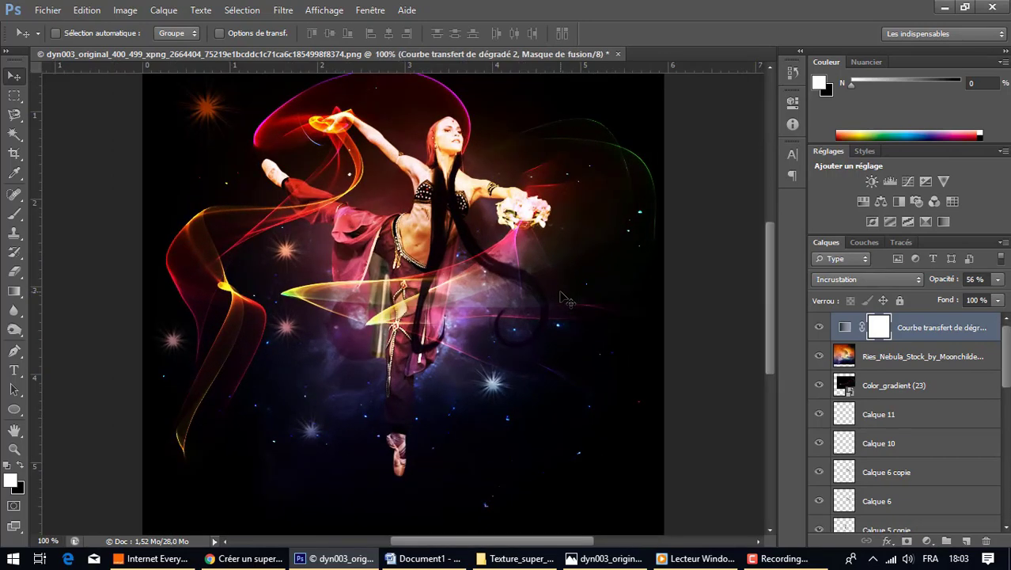